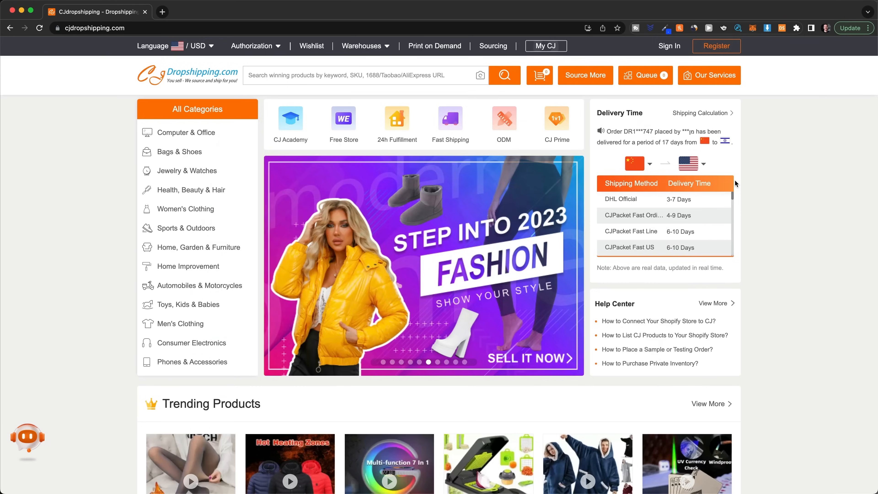
Step: Look through the CJdropshipping homepage, examining its trending, new and super deal product sections
{"action": "scroll", "coordinate": [734, 179], "scroll_direction": "down", "scroll_amount": 3}
{"action": "scroll", "coordinate": [735, 180], "scroll_direction": "down", "scroll_amount": 5}
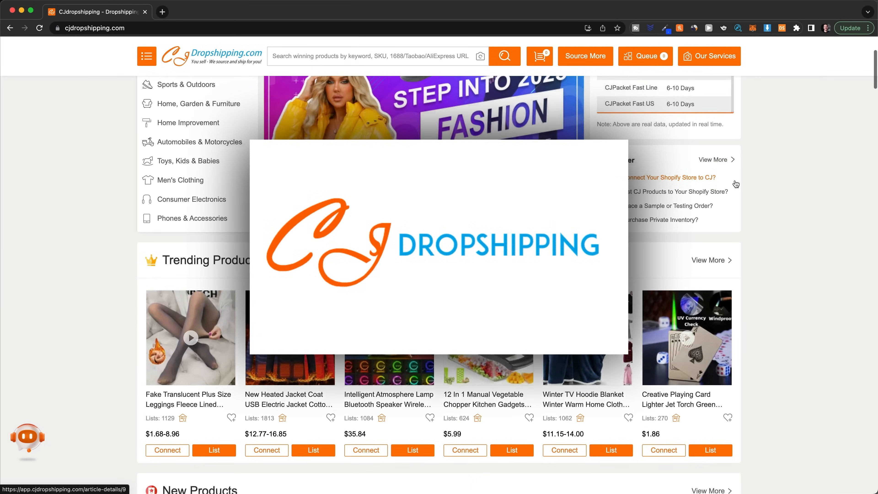
{"action": "scroll", "coordinate": [735, 179], "scroll_direction": "down", "scroll_amount": 8}
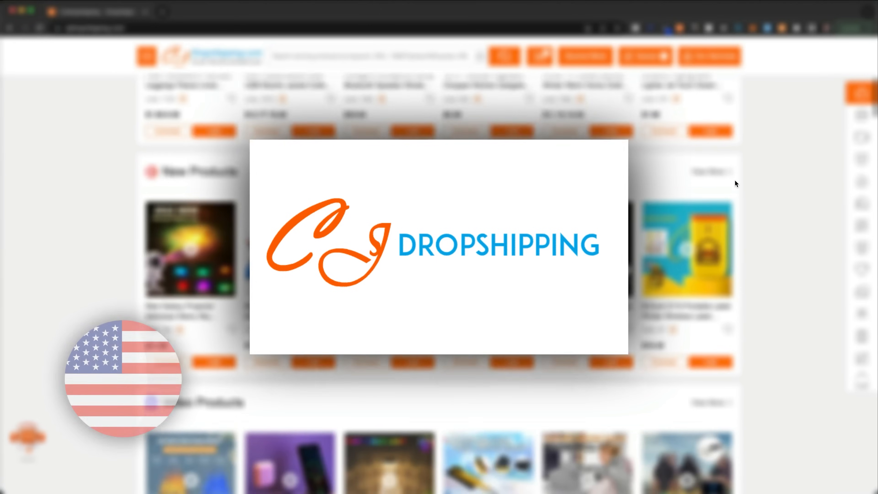
{"action": "scroll", "coordinate": [734, 179], "scroll_direction": "down", "scroll_amount": 8}
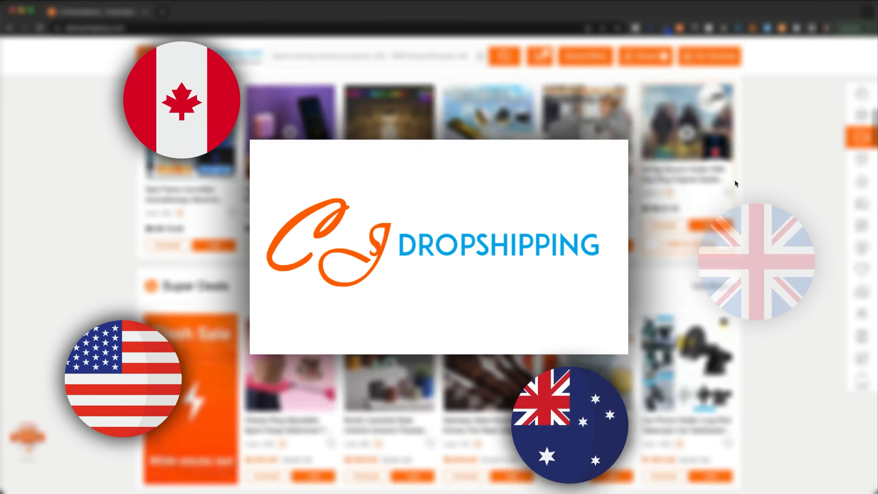
{"action": "scroll", "coordinate": [735, 179], "scroll_direction": "down", "scroll_amount": 4}
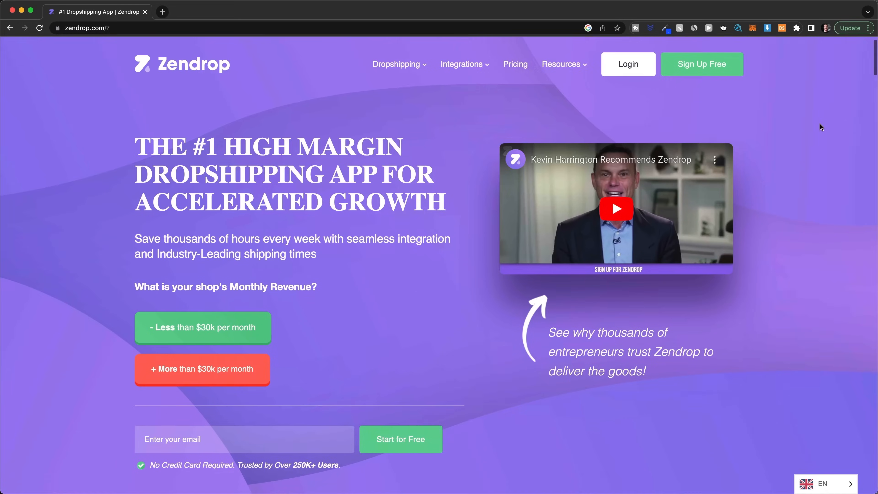
Step: Read through the Zendrop homepage, examining its support, fast shipping and custom branding offers
{"action": "scroll", "coordinate": [820, 123], "scroll_direction": "down", "scroll_amount": 4}
{"action": "scroll", "coordinate": [819, 123], "scroll_direction": "down", "scroll_amount": 10}
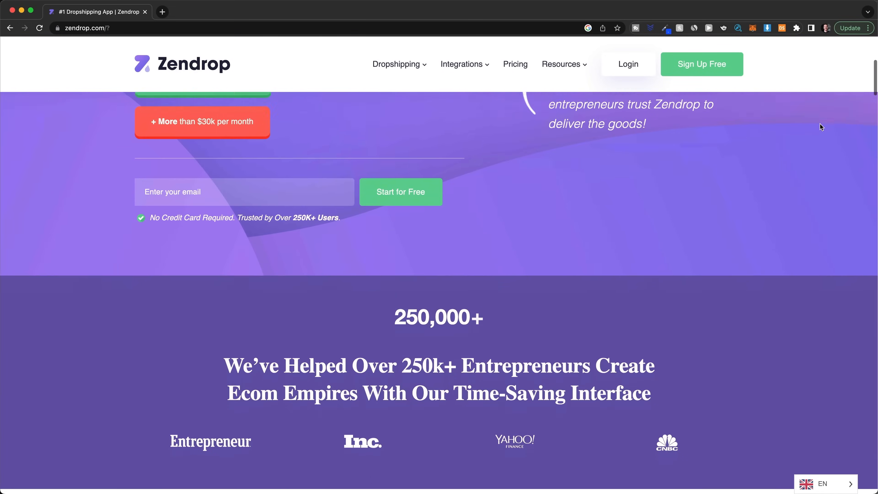
{"action": "scroll", "coordinate": [819, 124], "scroll_direction": "down", "scroll_amount": 9}
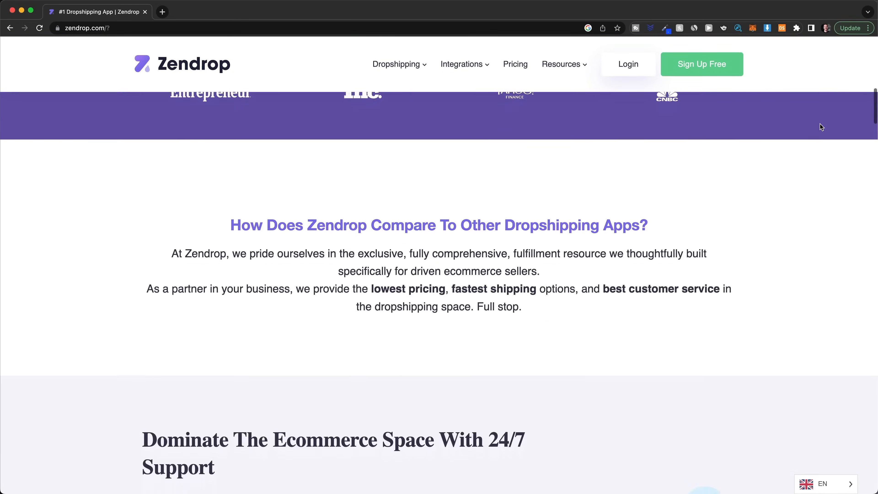
{"action": "scroll", "coordinate": [819, 123], "scroll_direction": "down", "scroll_amount": 6}
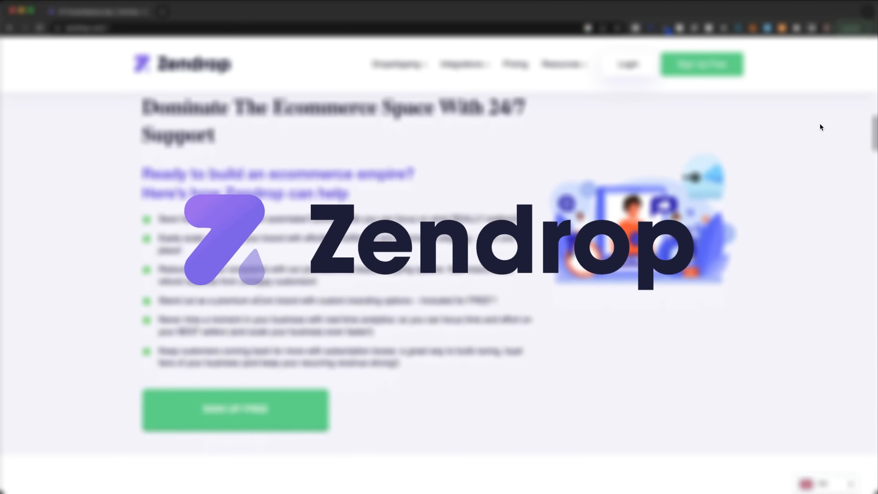
{"action": "scroll", "coordinate": [820, 124], "scroll_direction": "down", "scroll_amount": 8}
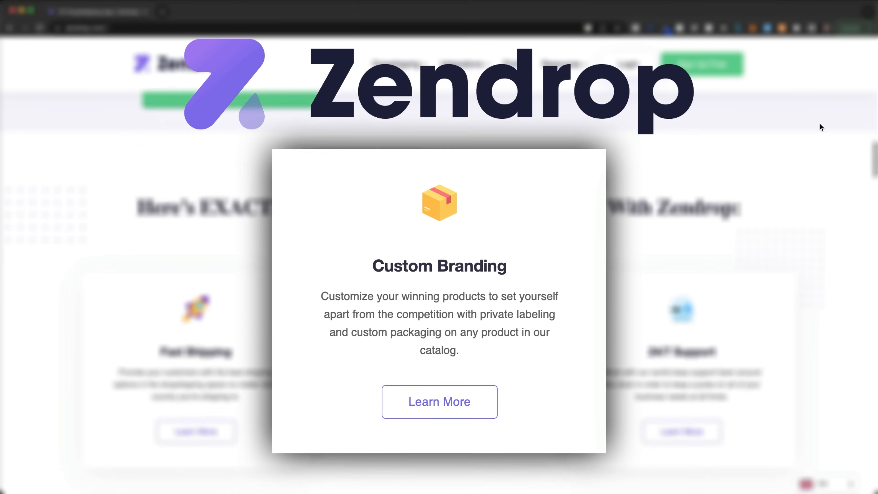
{"action": "scroll", "coordinate": [820, 126], "scroll_direction": "down", "scroll_amount": 5}
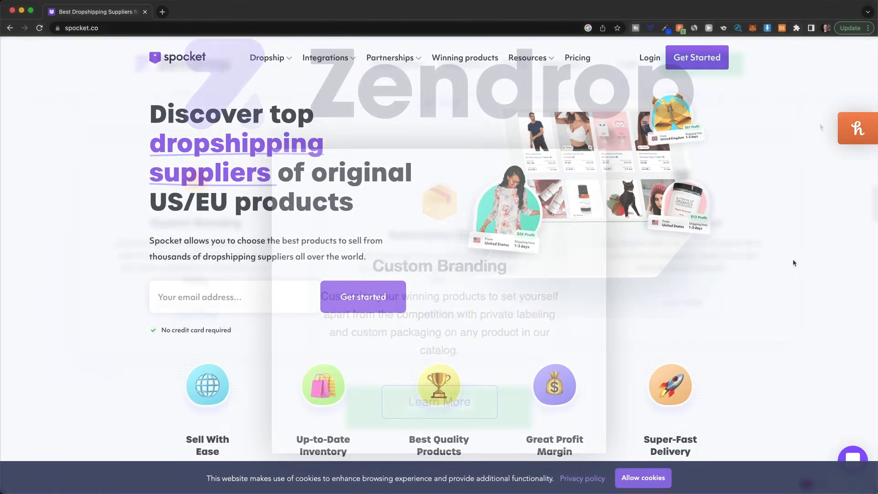
Step: Review the Spocket and BigBuy homepages for their supplier services, sales channels and product categories
{"action": "scroll", "coordinate": [794, 263], "scroll_direction": "down", "scroll_amount": 3}
{"action": "scroll", "coordinate": [793, 260], "scroll_direction": "down", "scroll_amount": 4}
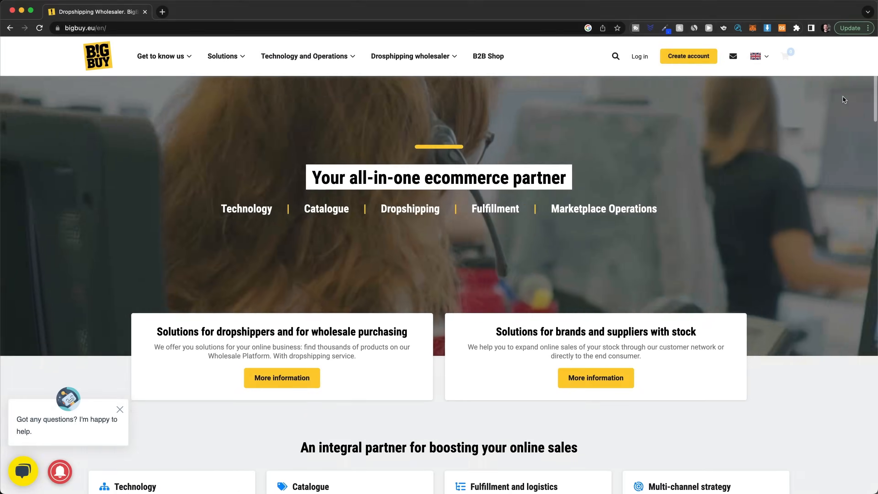
{"action": "scroll", "coordinate": [844, 98], "scroll_direction": "down", "scroll_amount": 3}
{"action": "scroll", "coordinate": [844, 99], "scroll_direction": "down", "scroll_amount": 8}
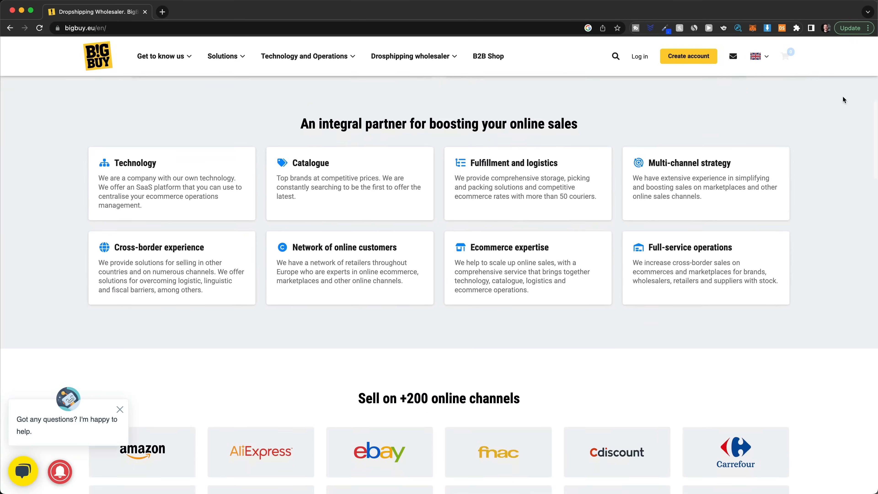
{"action": "scroll", "coordinate": [842, 96], "scroll_direction": "down", "scroll_amount": 10}
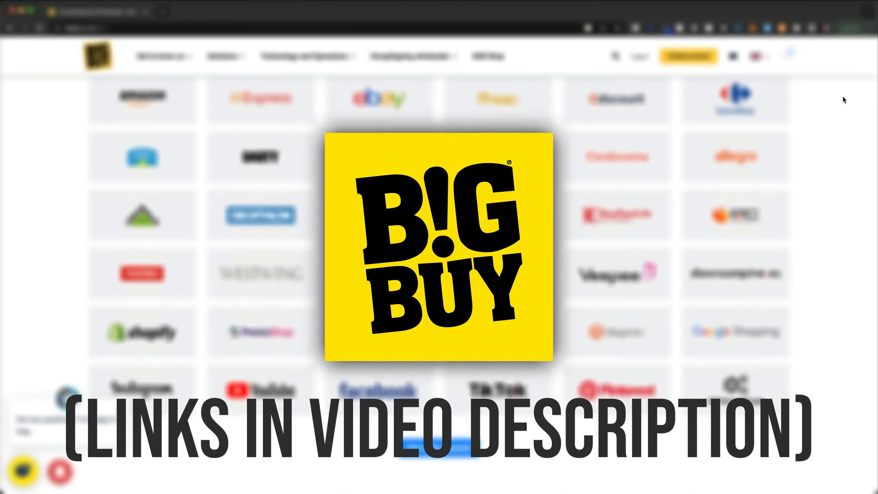
{"action": "scroll", "coordinate": [842, 96], "scroll_direction": "down", "scroll_amount": 12}
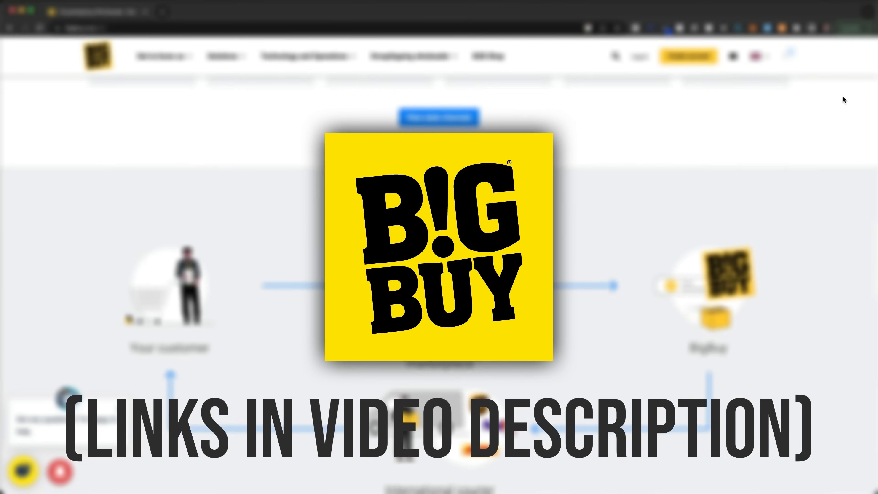
{"action": "scroll", "coordinate": [842, 95], "scroll_direction": "down", "scroll_amount": 6}
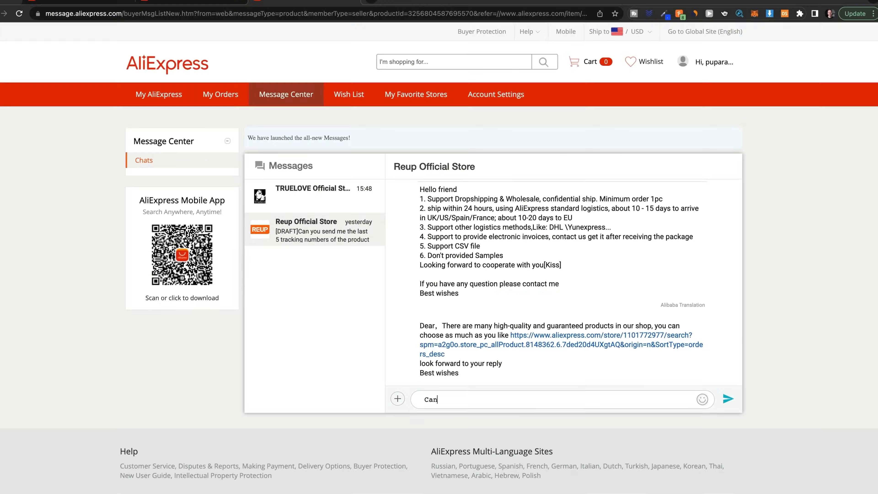
Step: Message the Reup Official Store seller on AliExpress, asking for the last 5 tracking numbers of products they shipped
{"action": "type", "text": "you send me the last 5 tracking numbers"}
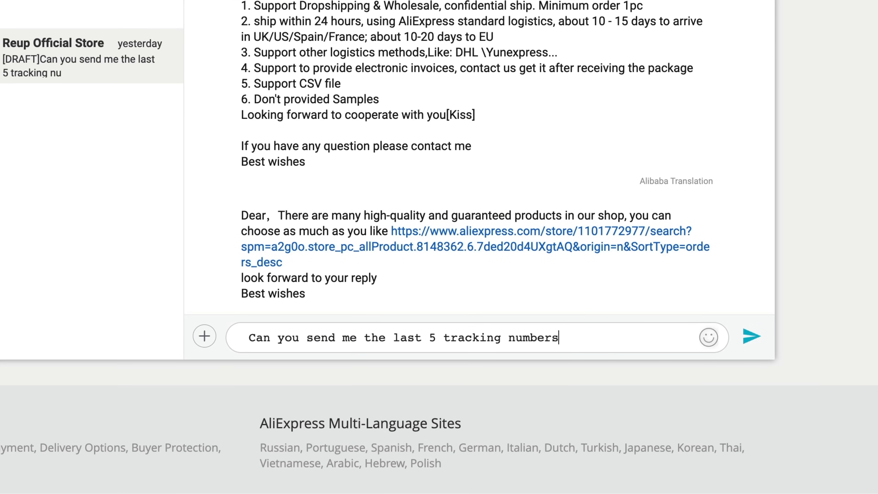
{"action": "type", "text": " you shipped to the US?"}
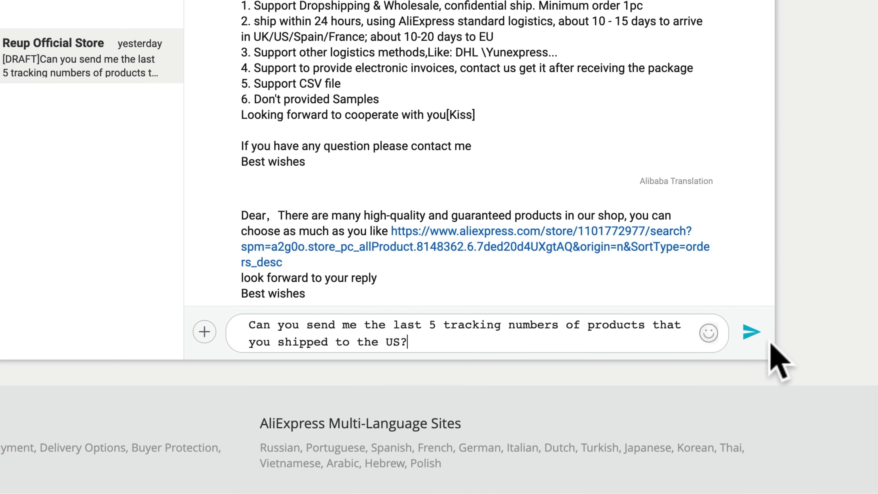
{"action": "left_click", "coordinate": [751, 333]}
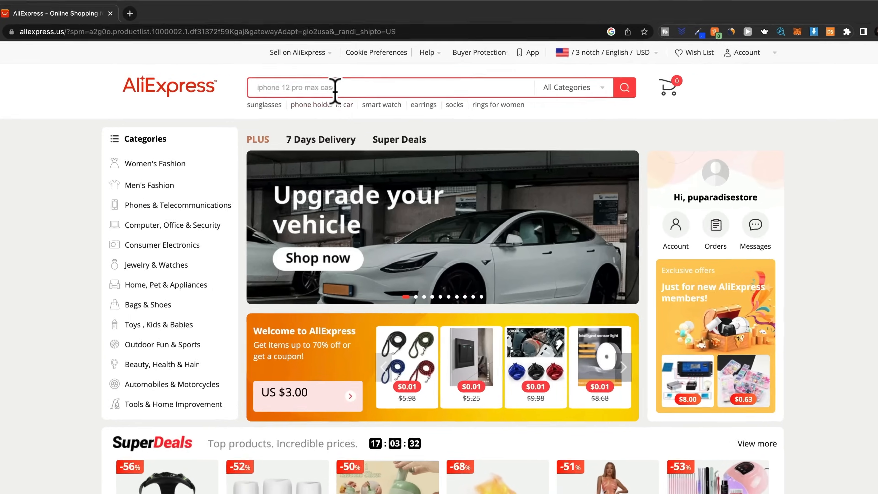
Step: Search AliExpress for "no pull dog harness" and sort the results by orders
{"action": "left_click", "coordinate": [345, 74]}
{"action": "type", "text": "no pull dog harness"}
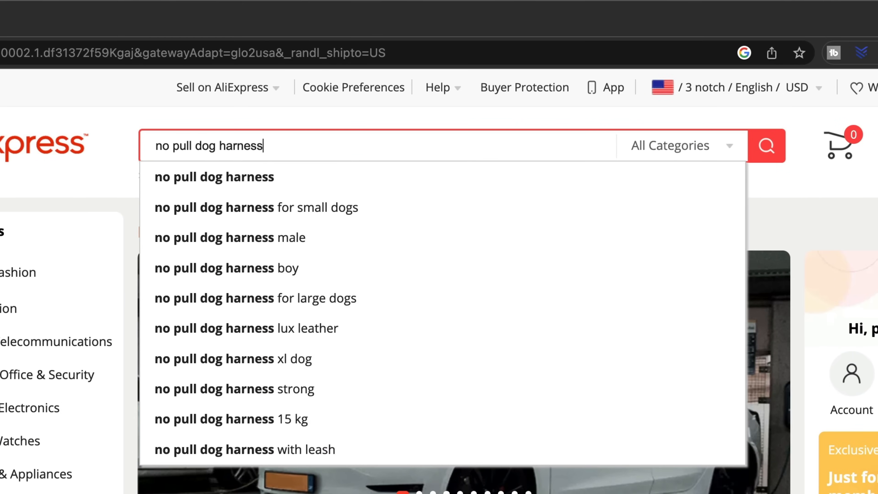
{"action": "key", "text": "Return"}
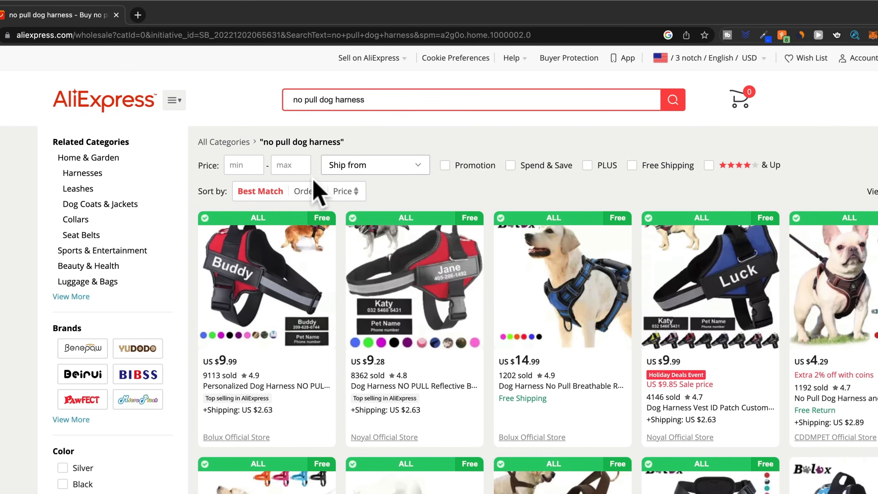
{"action": "left_click", "coordinate": [306, 192]}
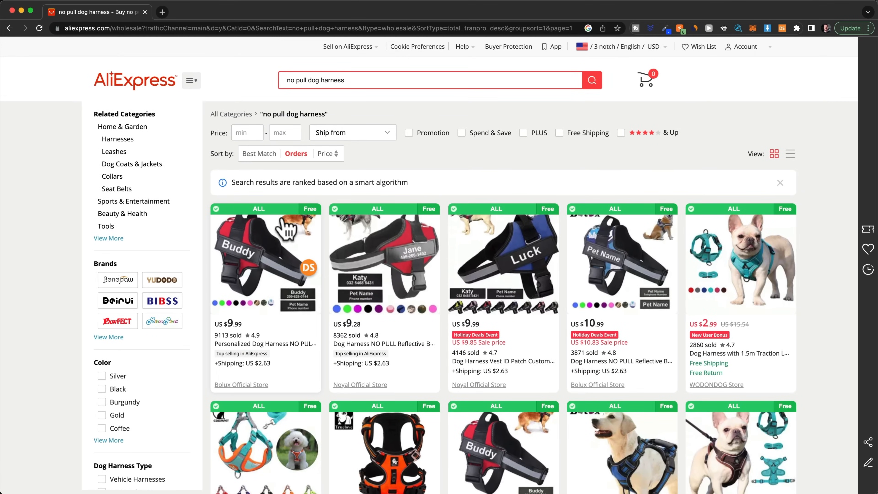
Step: Open the first personalized dog harness listing and examine its customer reviews and buyer photos for product quality
{"action": "left_click", "coordinate": [254, 283]}
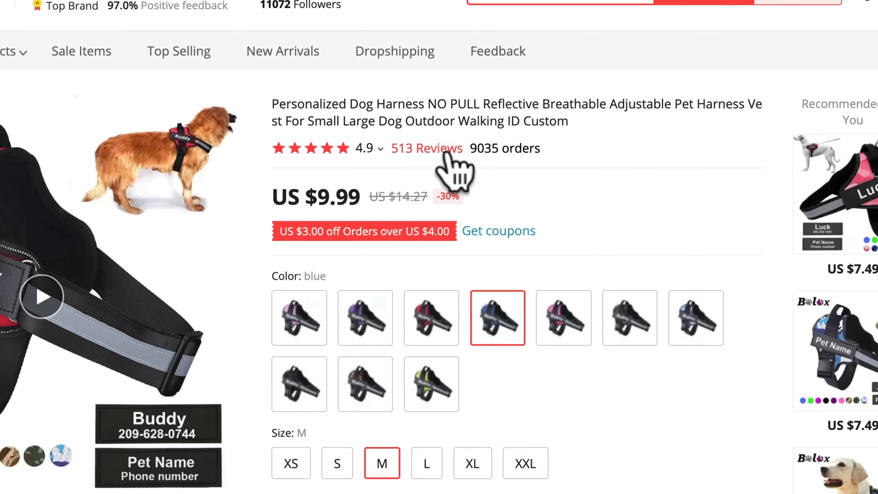
{"action": "left_click", "coordinate": [443, 150]}
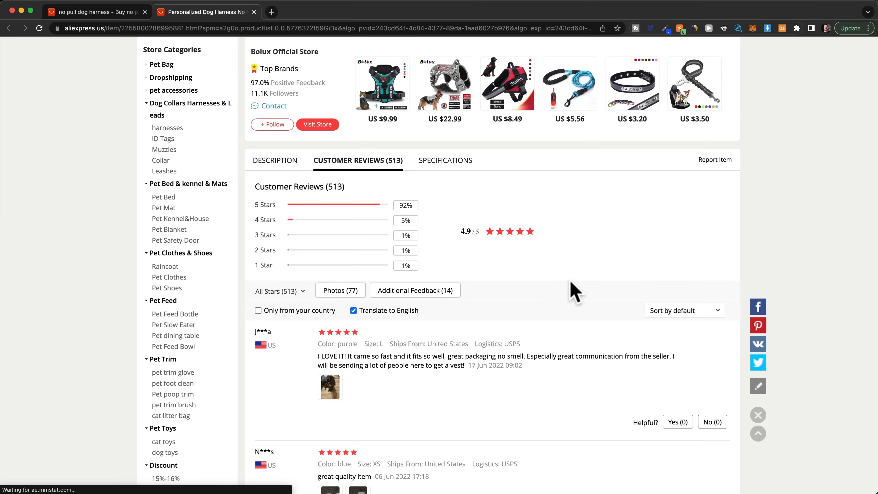
{"action": "scroll", "coordinate": [572, 287], "scroll_direction": "down", "scroll_amount": 10}
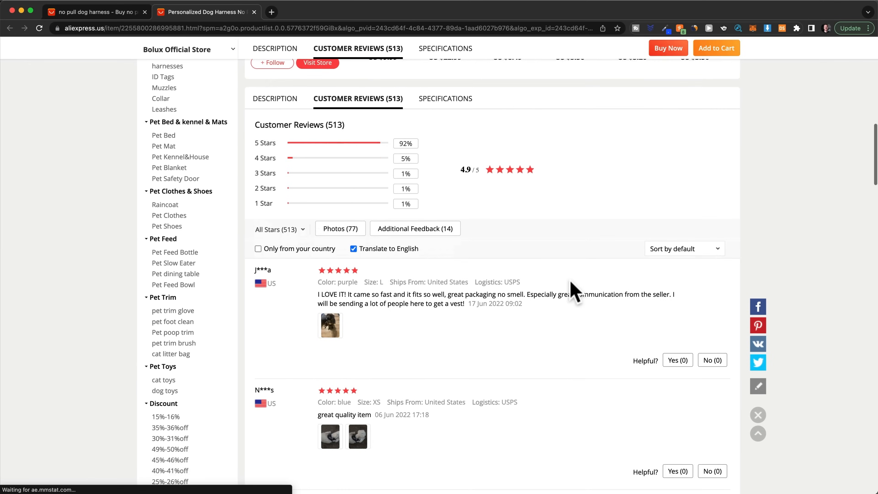
{"action": "left_click", "coordinate": [330, 223]}
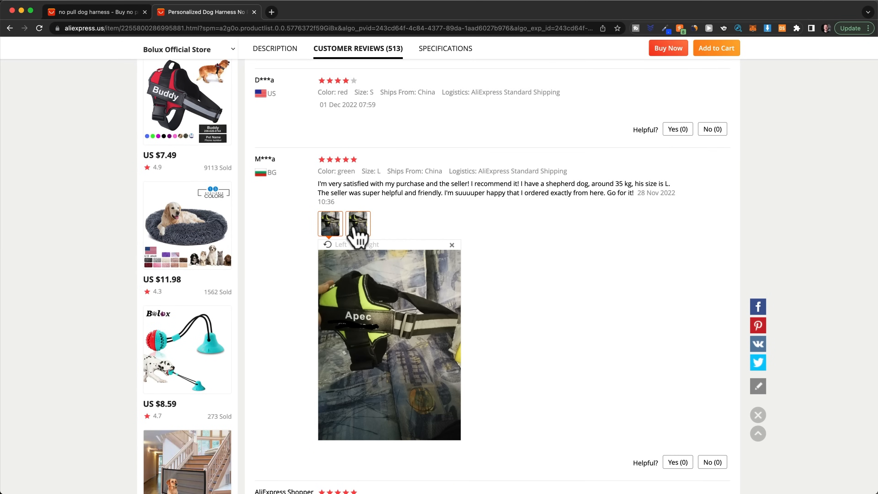
{"action": "scroll", "coordinate": [459, 256], "scroll_direction": "down", "scroll_amount": 8}
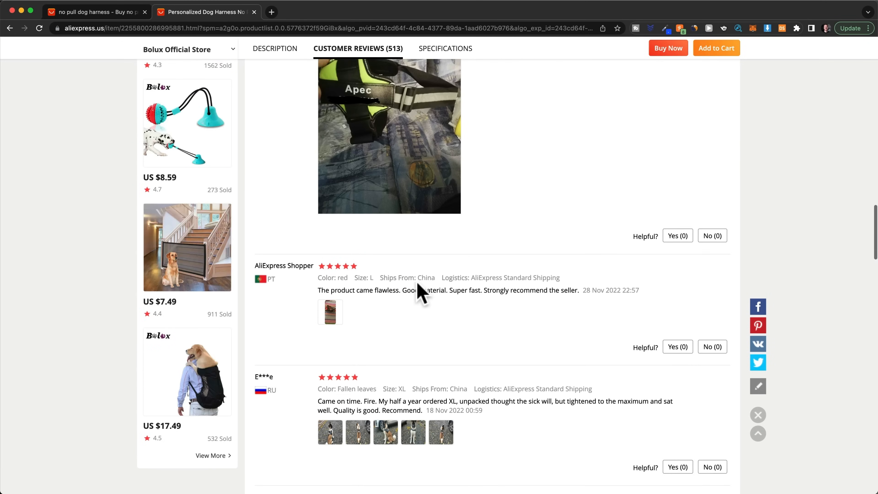
{"action": "left_click", "coordinate": [331, 271]}
{"action": "scroll", "coordinate": [437, 288], "scroll_direction": "down", "scroll_amount": 6}
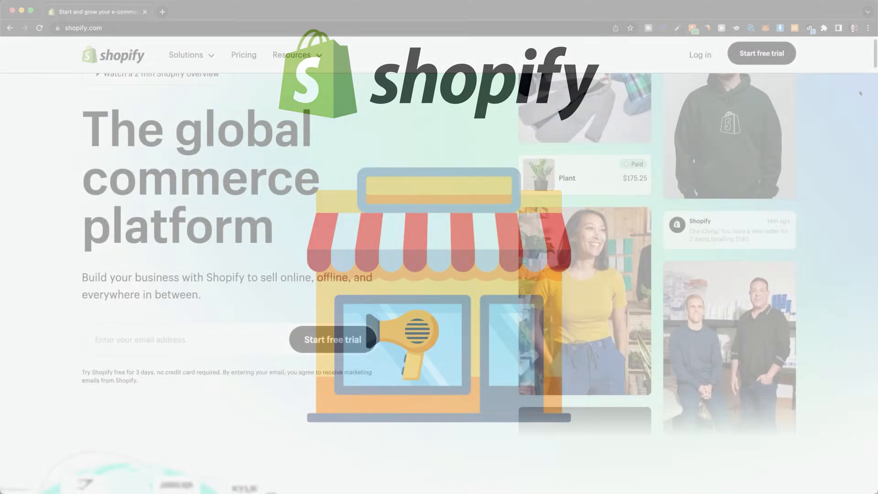
Step: Start the Shopify free trial and skip the store setup questions, including where to sell
{"action": "scroll", "coordinate": [860, 93], "scroll_direction": "down", "scroll_amount": 10}
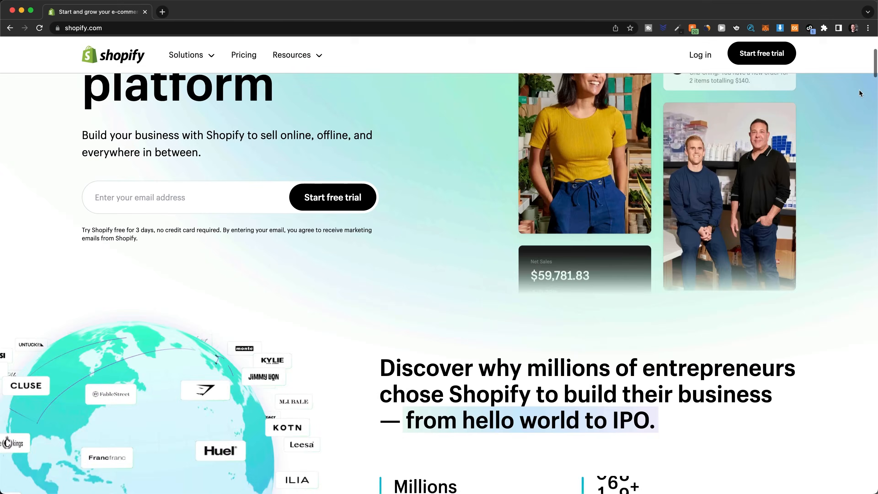
{"action": "scroll", "coordinate": [860, 93], "scroll_direction": "down", "scroll_amount": 9}
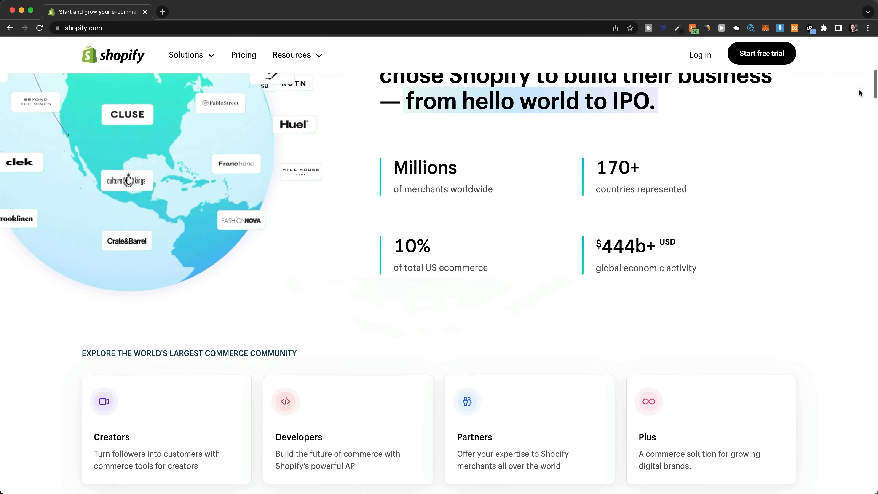
{"action": "scroll", "coordinate": [861, 93], "scroll_direction": "down", "scroll_amount": 10}
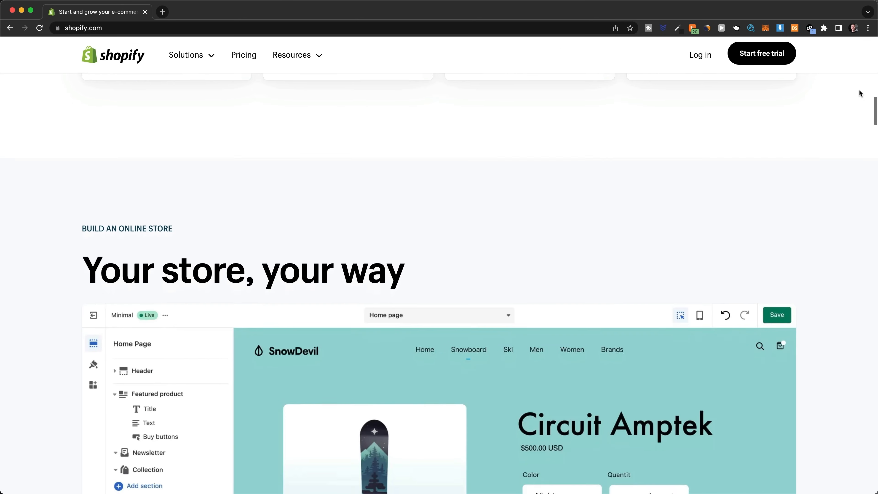
{"action": "scroll", "coordinate": [860, 93], "scroll_direction": "down", "scroll_amount": 5}
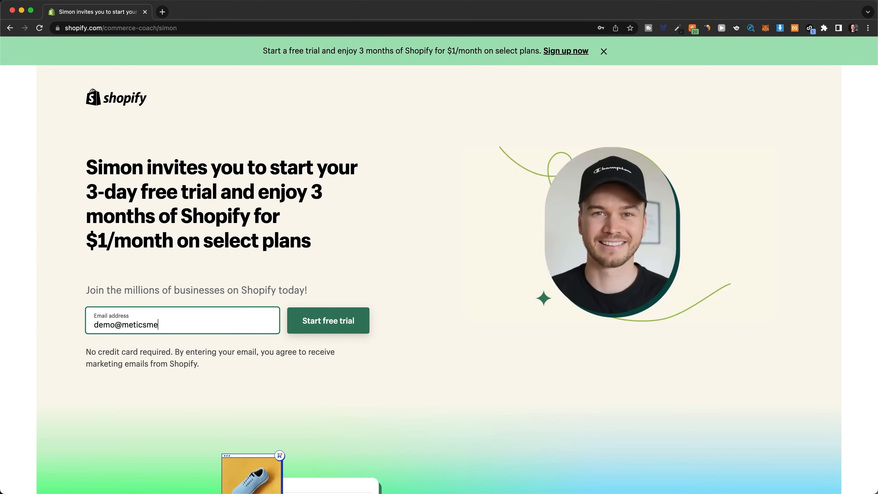
{"action": "left_click", "coordinate": [343, 332]}
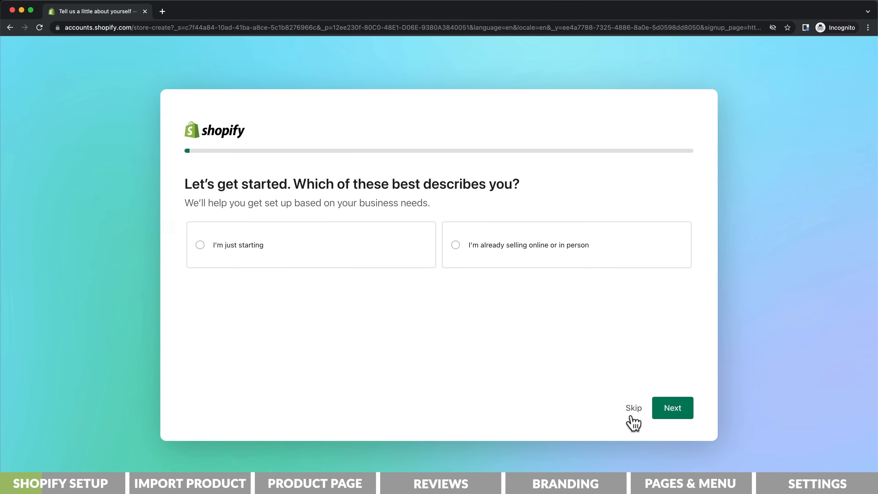
{"action": "left_click", "coordinate": [631, 415]}
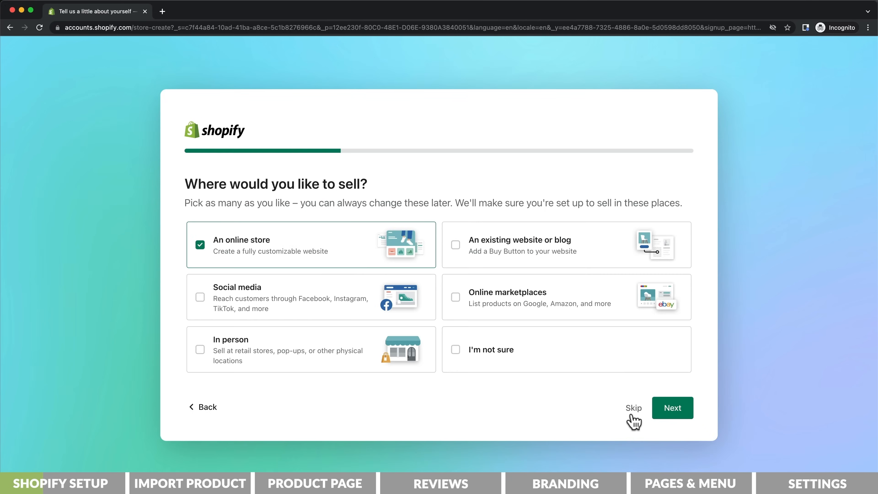
{"action": "left_click", "coordinate": [632, 415]}
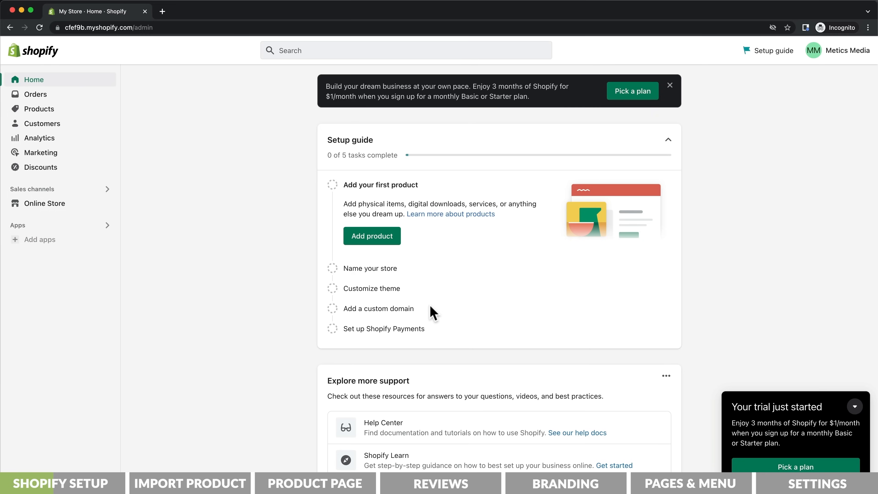
Step: Open the Shopify plan selection and switch the billing period to Monthly
{"action": "left_click", "coordinate": [645, 101]}
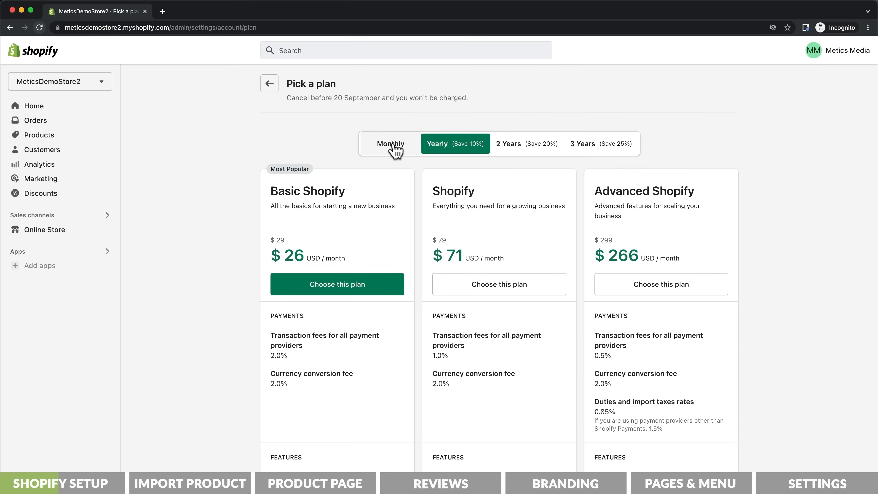
{"action": "left_click", "coordinate": [393, 145]}
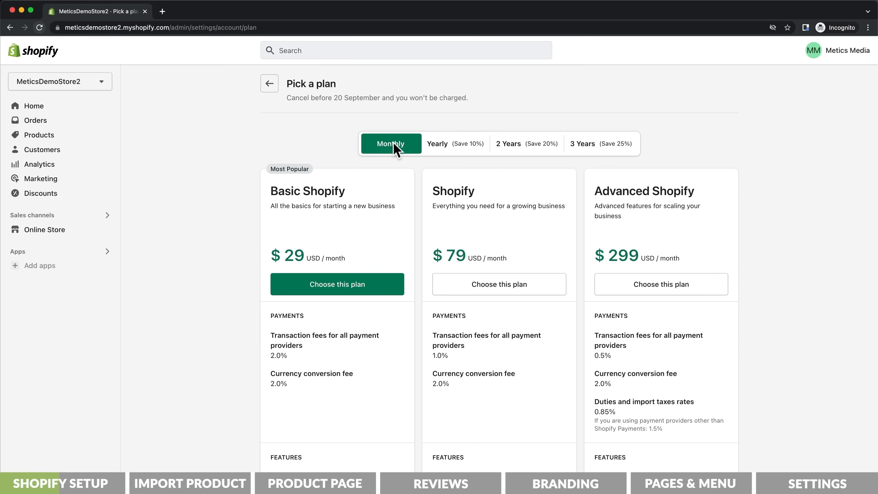
Step: Choose the Basic Shopify plan with monthly billing, add a credit card as the payment method and start the plan
{"action": "left_click", "coordinate": [339, 292]}
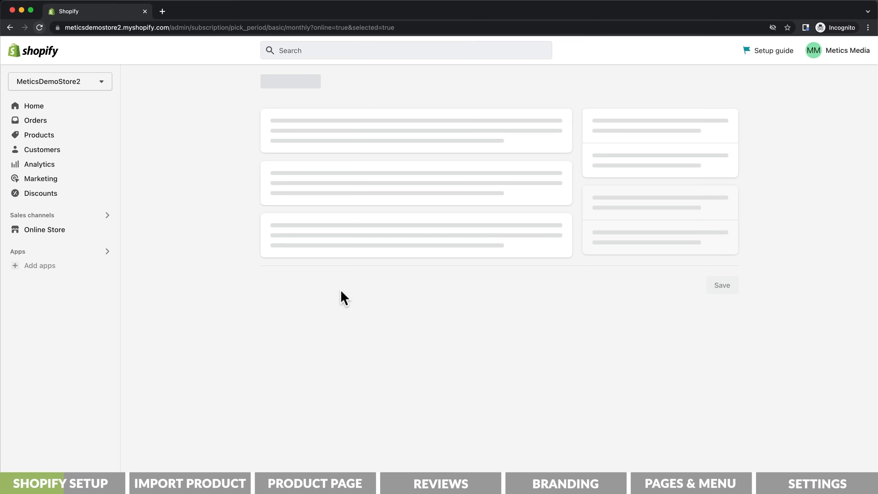
{"action": "scroll", "coordinate": [341, 297], "scroll_direction": "down", "scroll_amount": 3}
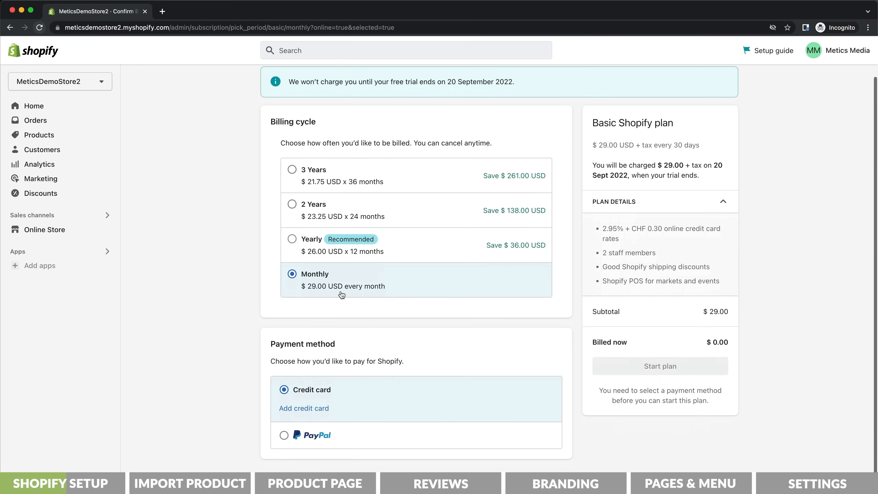
{"action": "left_click", "coordinate": [304, 401]}
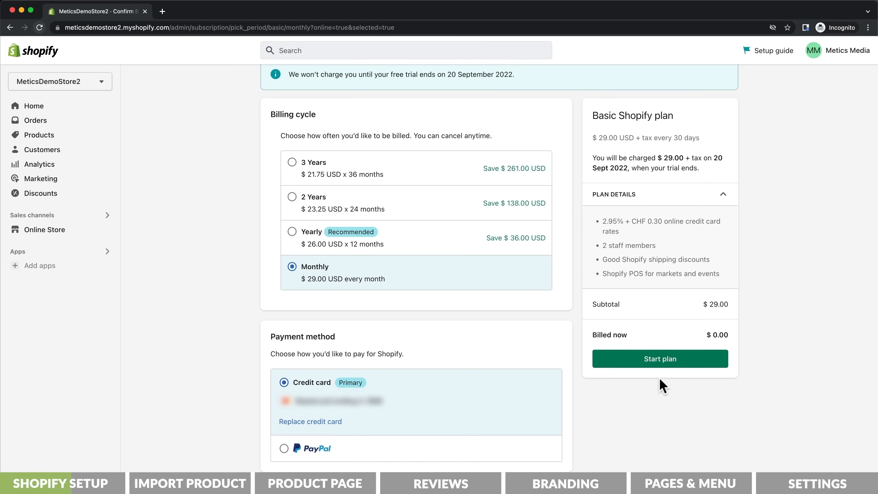
{"action": "left_click", "coordinate": [660, 362]}
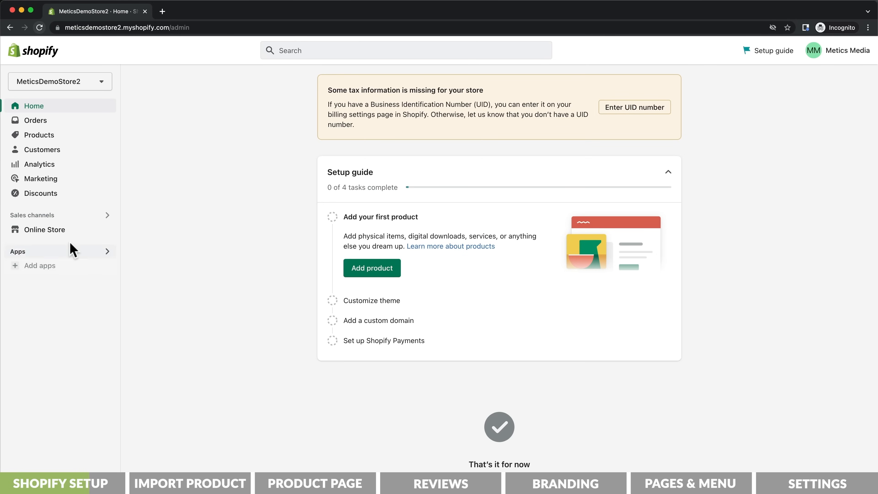
Step: Add the free Sense theme to the online store's theme library and publish it in place of Dawn
{"action": "left_click", "coordinate": [61, 232]}
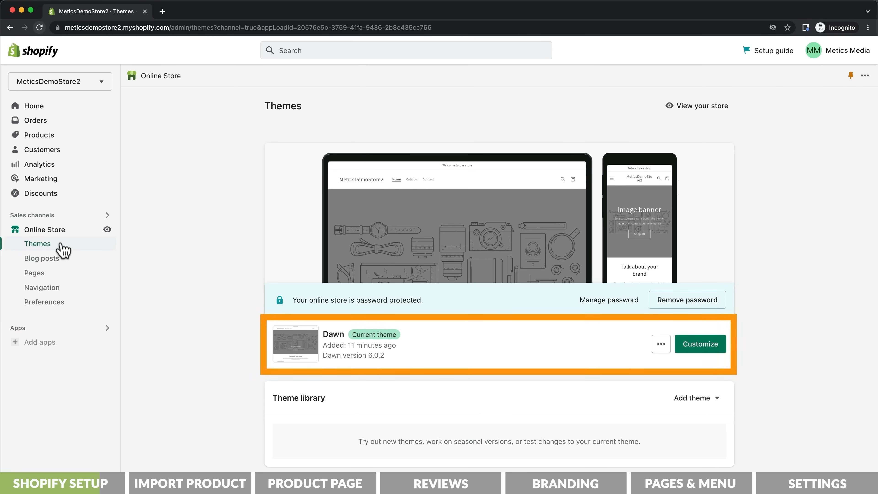
{"action": "scroll", "coordinate": [209, 263], "scroll_direction": "down", "scroll_amount": 8}
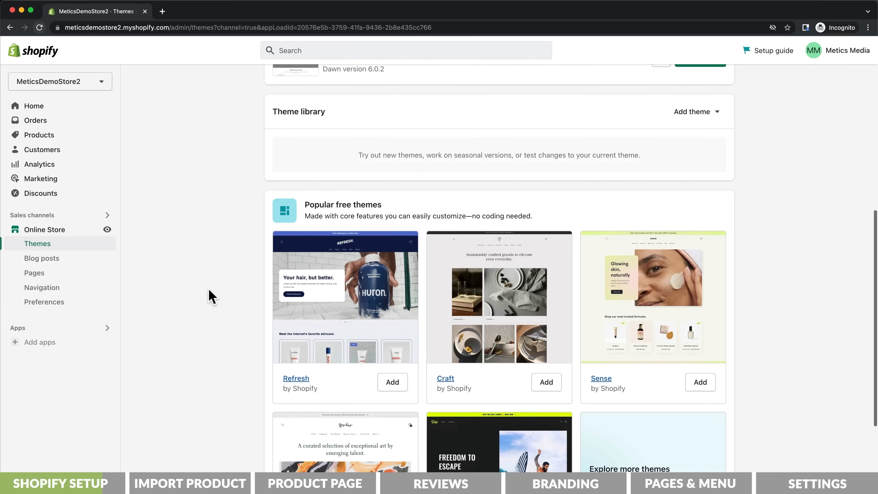
{"action": "scroll", "coordinate": [209, 296], "scroll_direction": "down", "scroll_amount": 4}
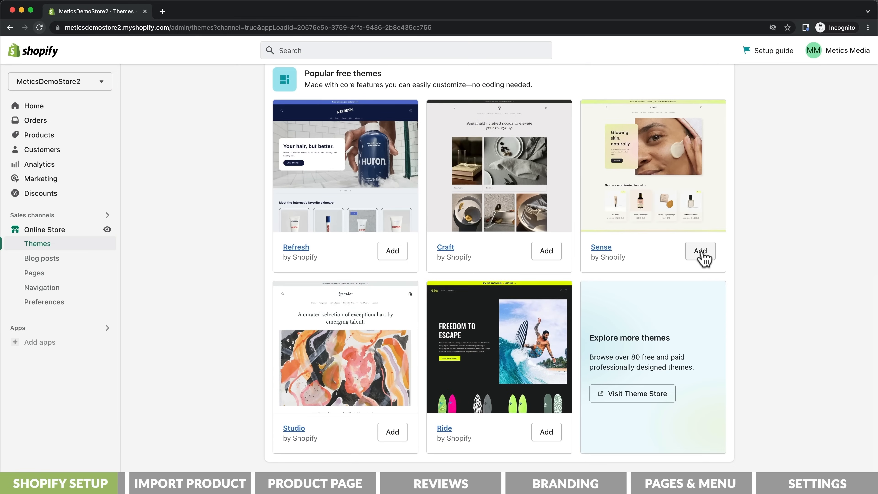
{"action": "left_click", "coordinate": [702, 254]}
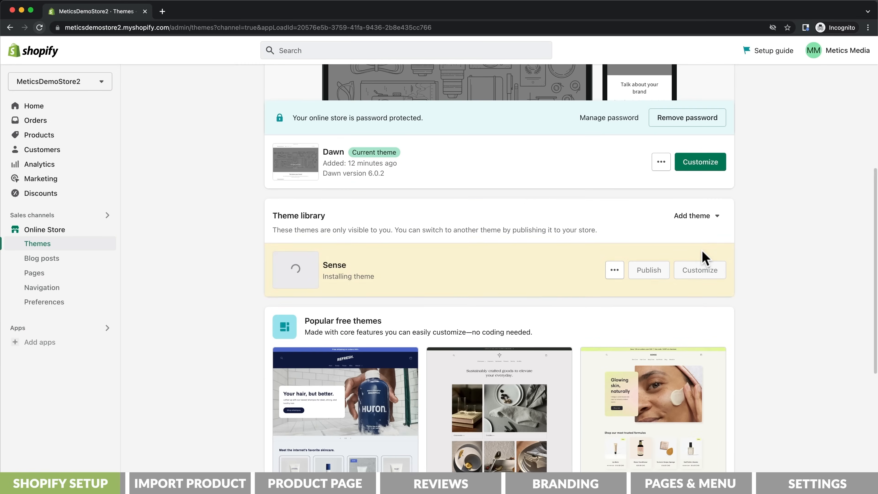
{"action": "left_click", "coordinate": [648, 270]}
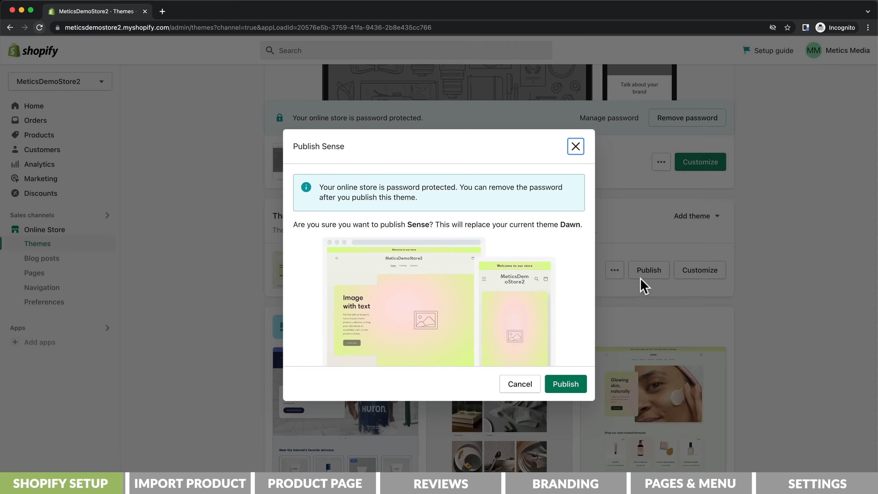
{"action": "left_click", "coordinate": [565, 384]}
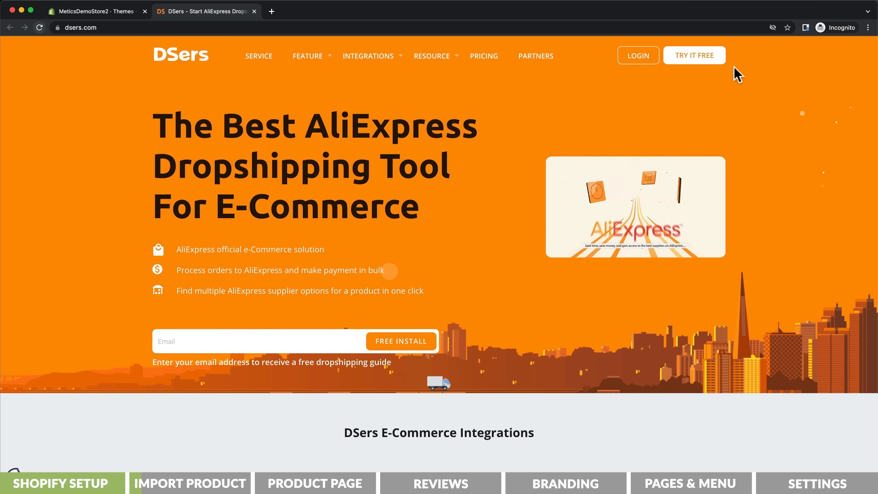
Step: On the DSers website, start a free account and link the Shopify store by installing the DSers-AliExpress Dropshipping app
{"action": "left_click", "coordinate": [713, 62]}
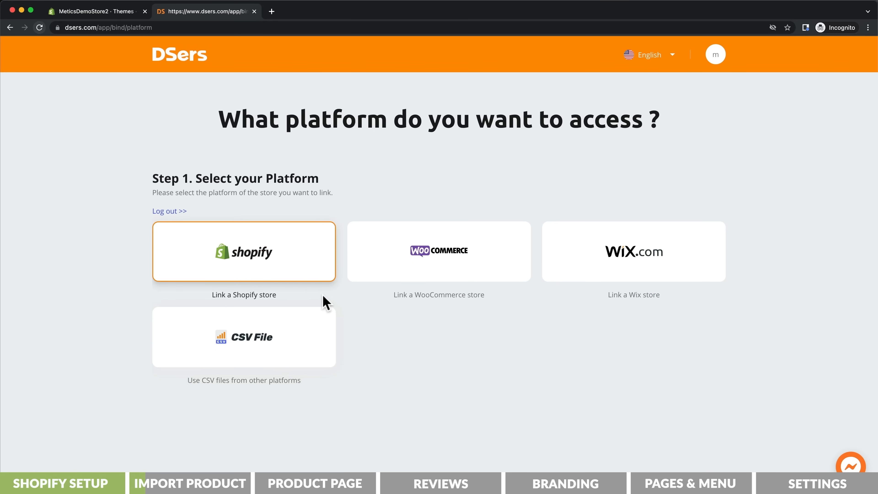
{"action": "left_click", "coordinate": [302, 275]}
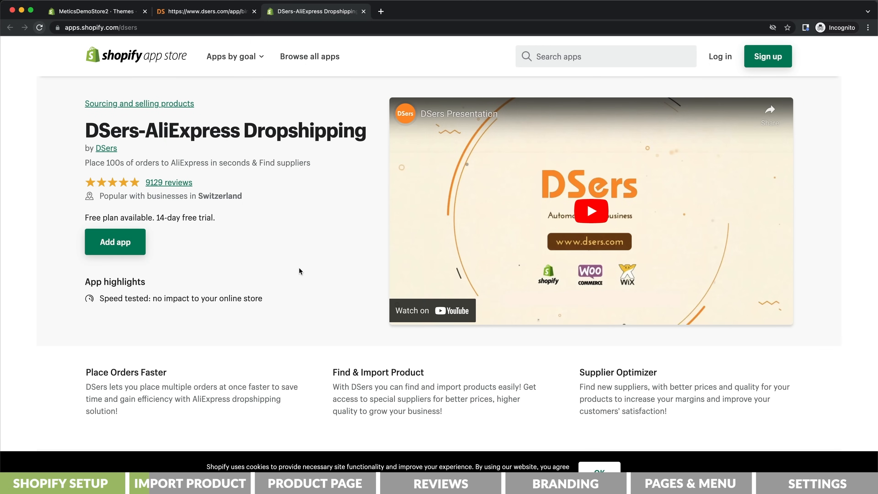
{"action": "left_click", "coordinate": [136, 253]}
{"action": "left_click", "coordinate": [515, 195]}
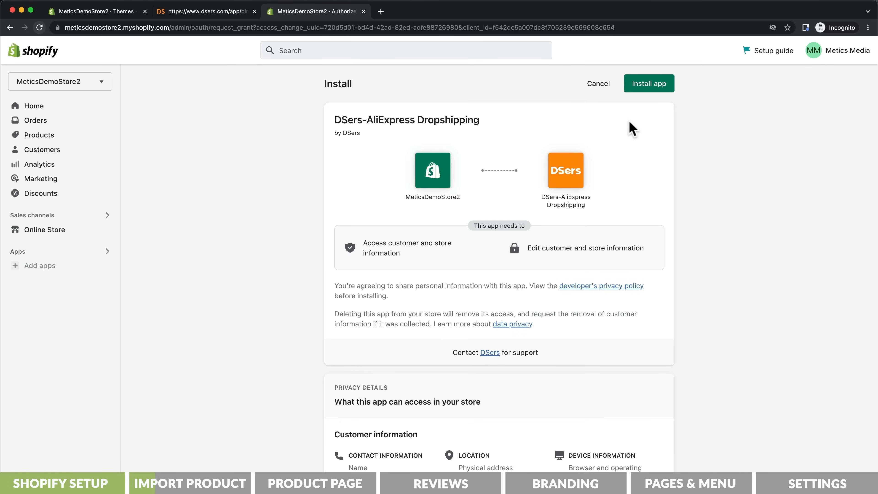
{"action": "left_click", "coordinate": [645, 89]}
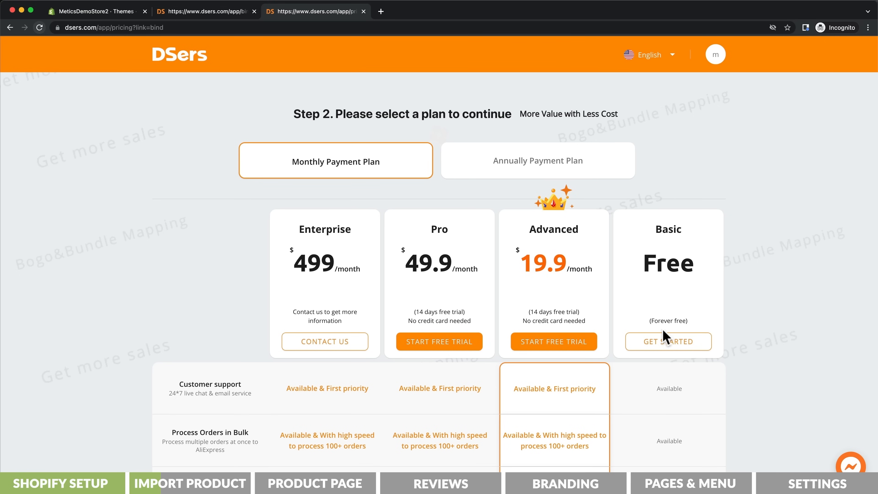
Step: Select the free Basic DSers plan and go through the new user's guide on importing products
{"action": "left_click", "coordinate": [663, 342]}
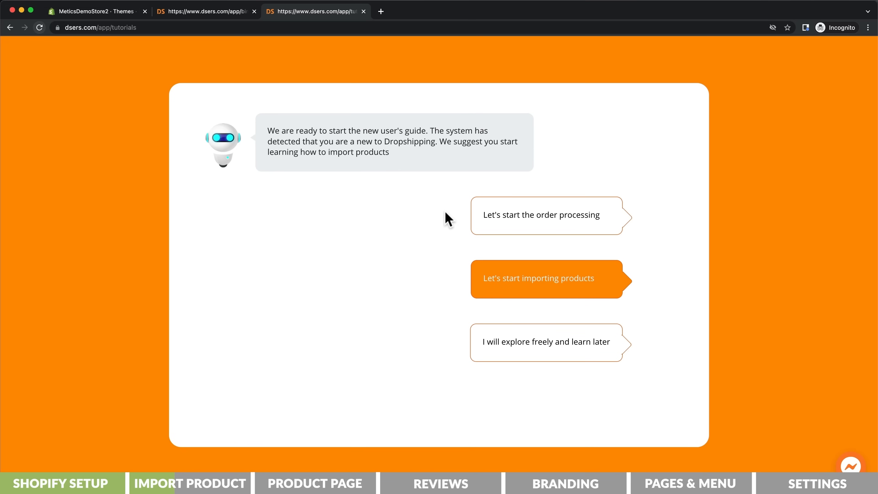
{"action": "left_click", "coordinate": [534, 289]}
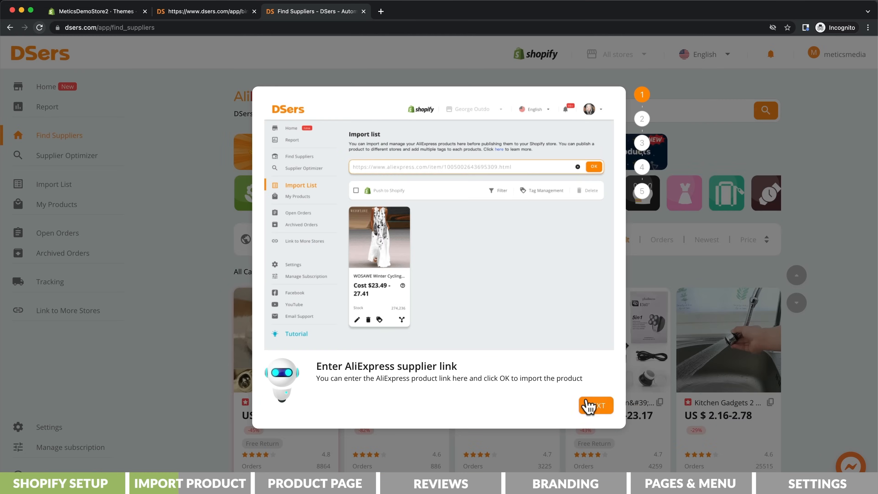
{"action": "left_click", "coordinate": [589, 405]}
{"action": "left_click", "coordinate": [589, 405]}
{"action": "left_click", "coordinate": [588, 405]}
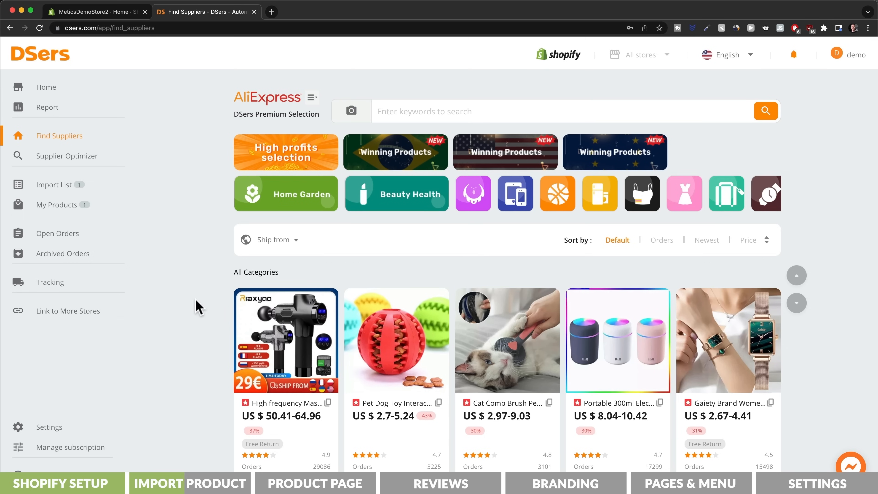
Step: From the DSers home page, install the DSers - AliExpress.com Product Importer extension in Chrome
{"action": "left_click", "coordinate": [58, 95]}
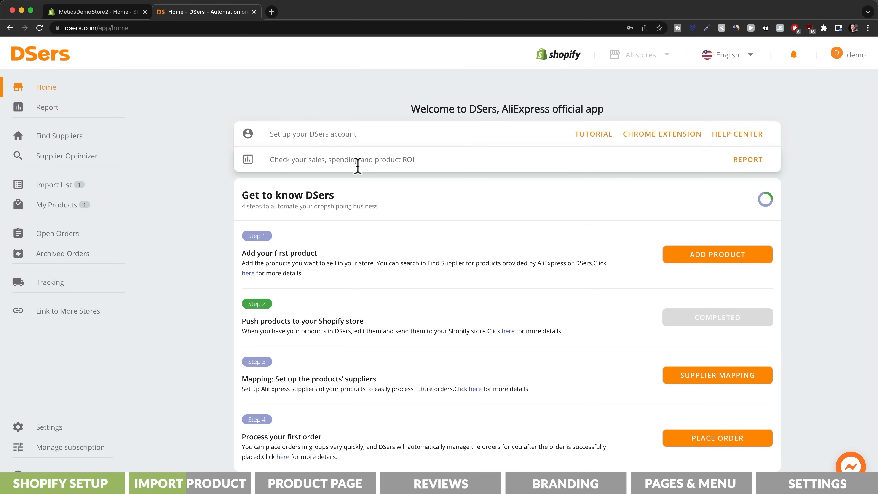
{"action": "left_click", "coordinate": [659, 135]}
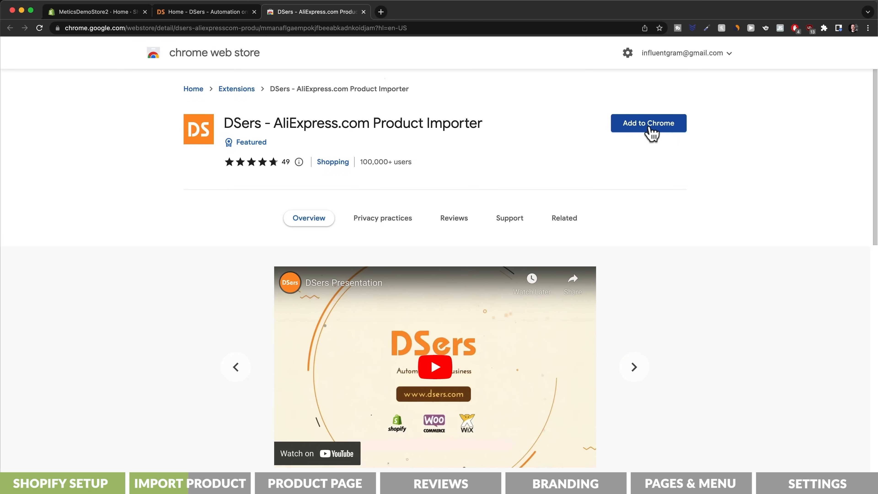
{"action": "left_click", "coordinate": [650, 128]}
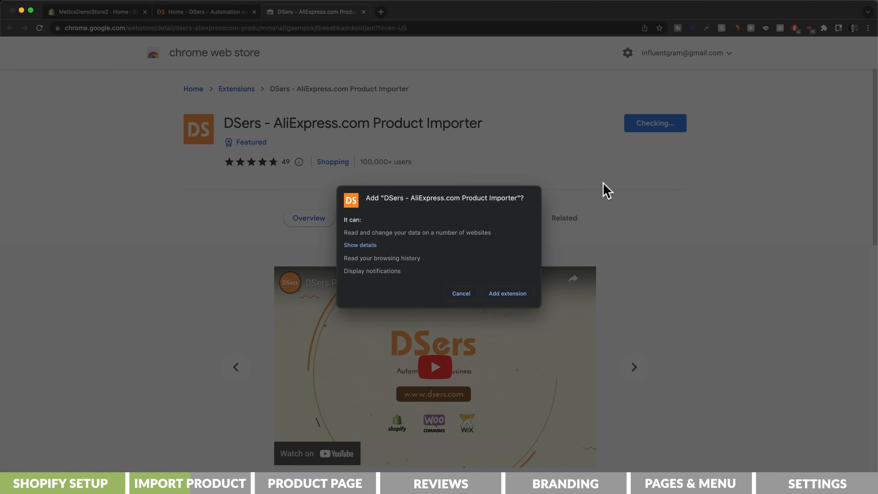
{"action": "left_click", "coordinate": [509, 295]}
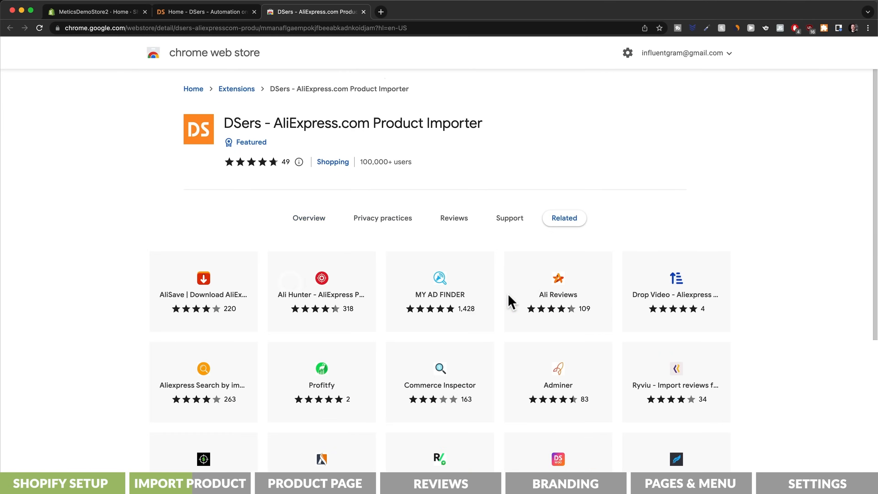
Step: Pin the DSers extension to the Chrome toolbar
{"action": "left_click", "coordinate": [824, 27]}
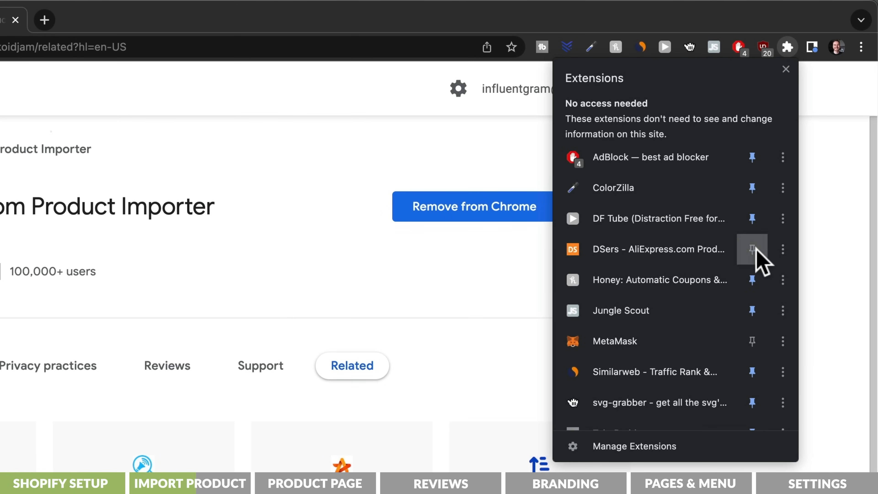
{"action": "left_click", "coordinate": [755, 250]}
{"action": "left_click", "coordinate": [785, 70]}
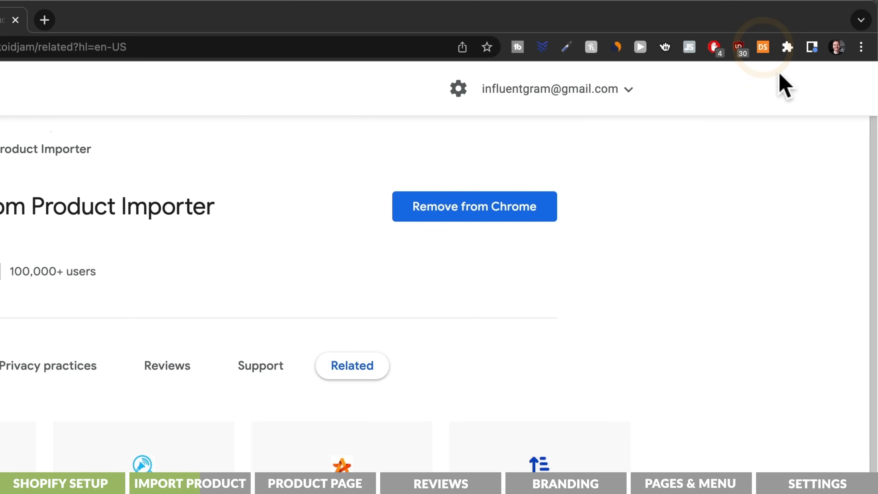
Step: Follow the DSers extension's link to the DSers website and log in to the DSers account
{"action": "left_click", "coordinate": [763, 46]}
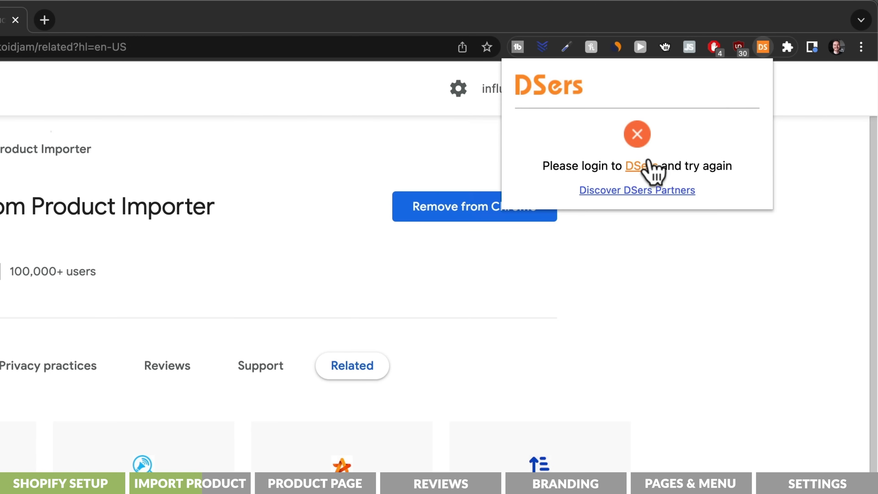
{"action": "left_click", "coordinate": [644, 166]}
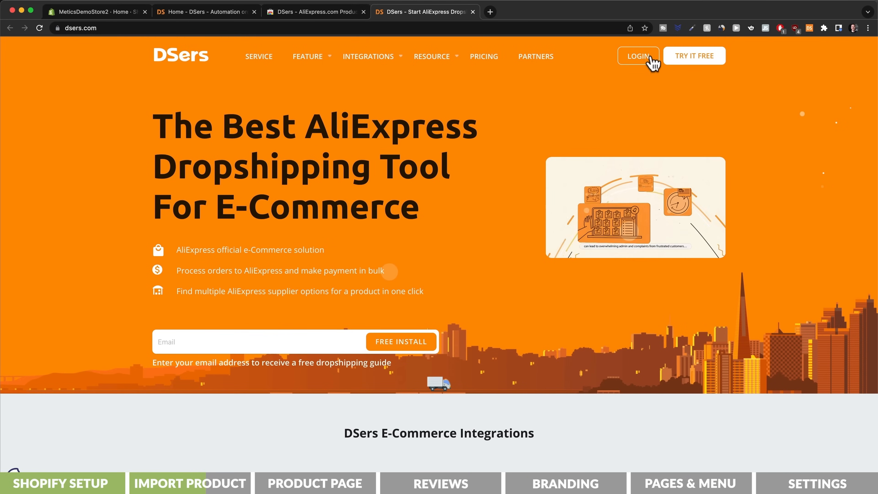
{"action": "left_click", "coordinate": [651, 58]}
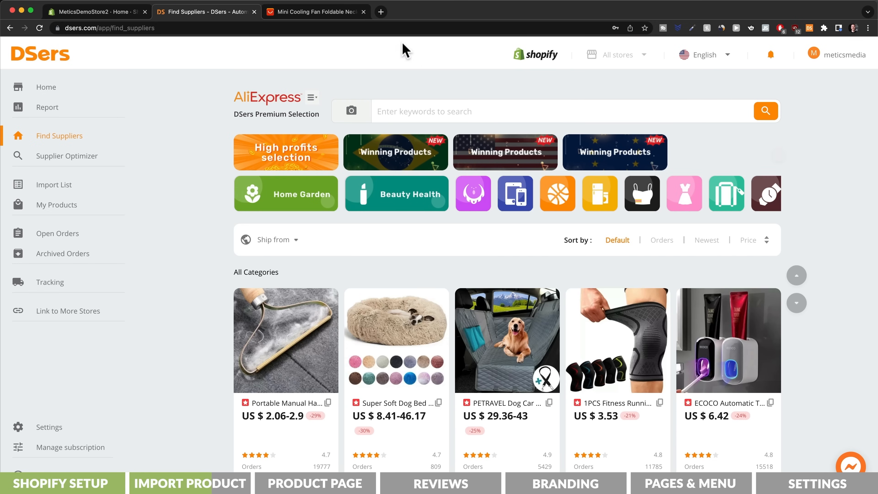
Step: Import the Mini Cooling Fan Foldable Neck Hanging Fan from its AliExpress product page into DSers
{"action": "left_click", "coordinate": [319, 13]}
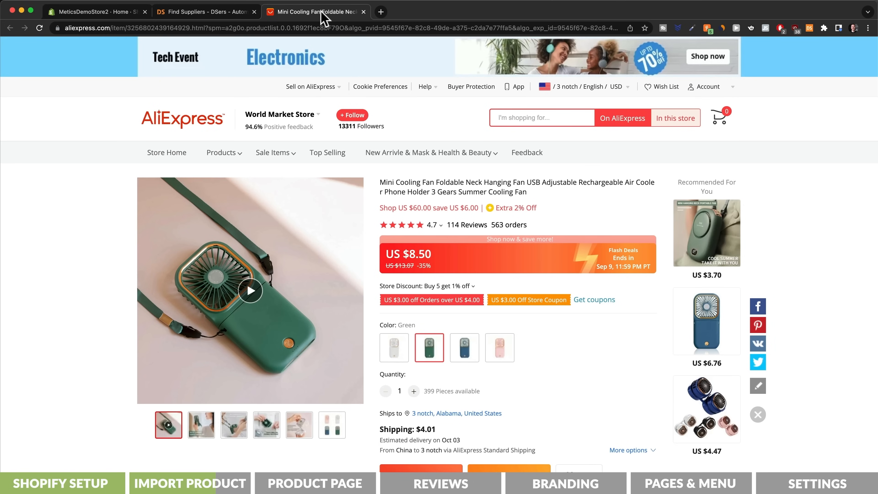
{"action": "scroll", "coordinate": [574, 196], "scroll_direction": "down", "scroll_amount": 5}
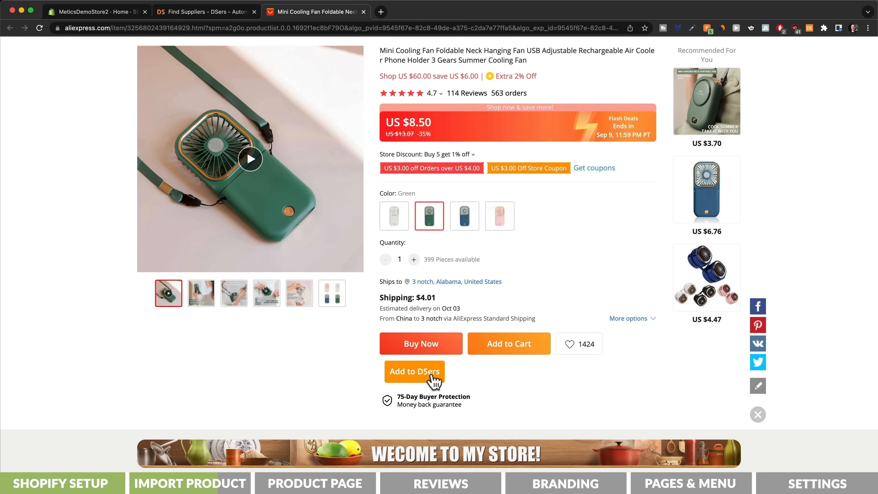
{"action": "left_click", "coordinate": [428, 378]}
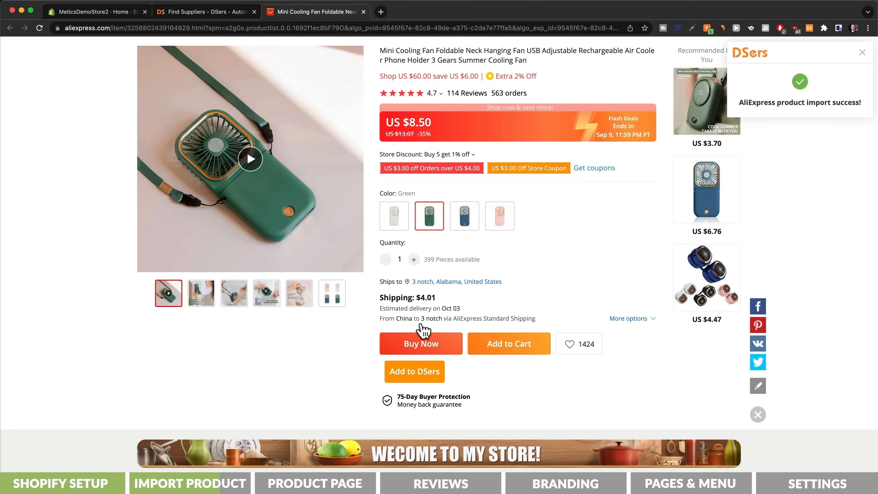
Step: Open the imported mini cooling fan for editing in the DSers import list and delete its White variant shipping from China
{"action": "left_click", "coordinate": [231, 16]}
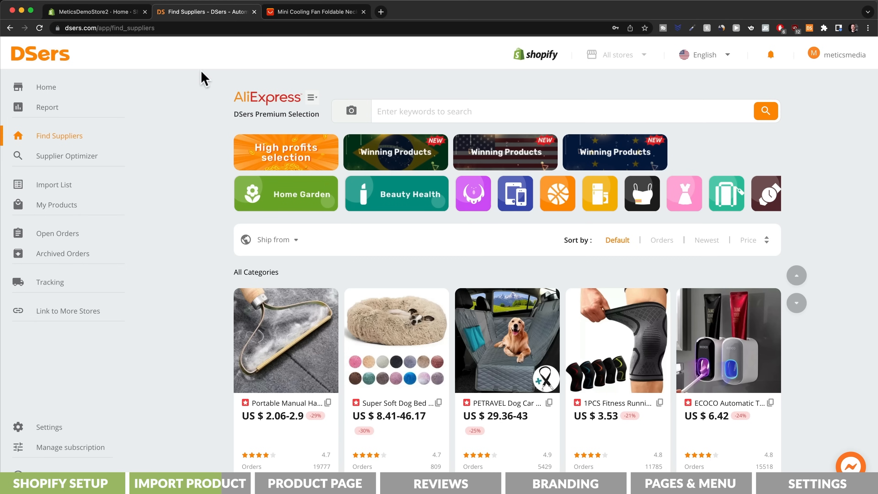
{"action": "left_click", "coordinate": [82, 190]}
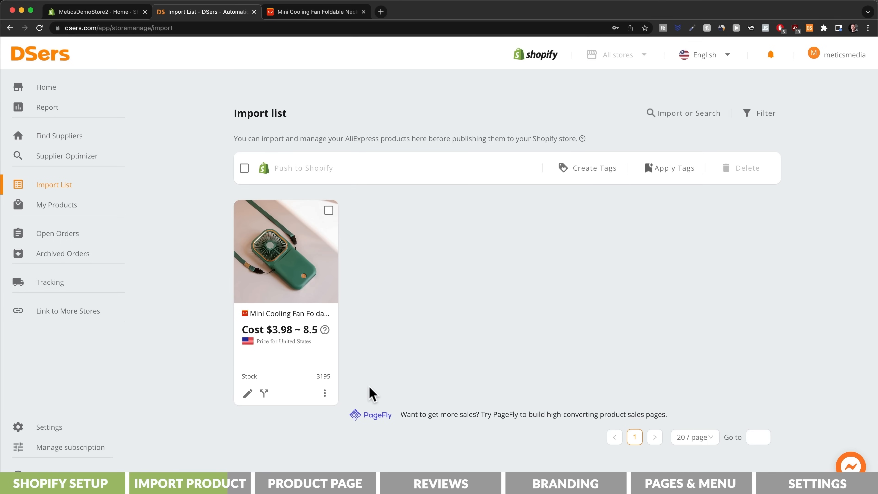
{"action": "left_click", "coordinate": [246, 394]}
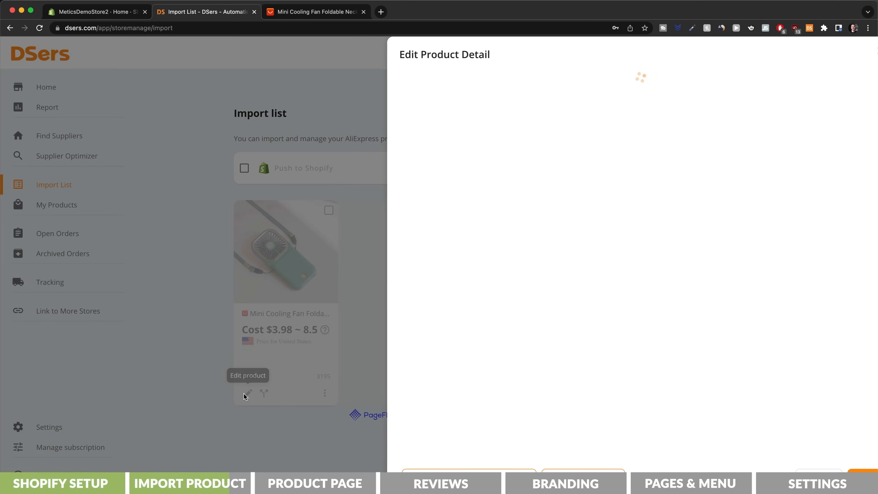
{"action": "left_click", "coordinate": [470, 80]}
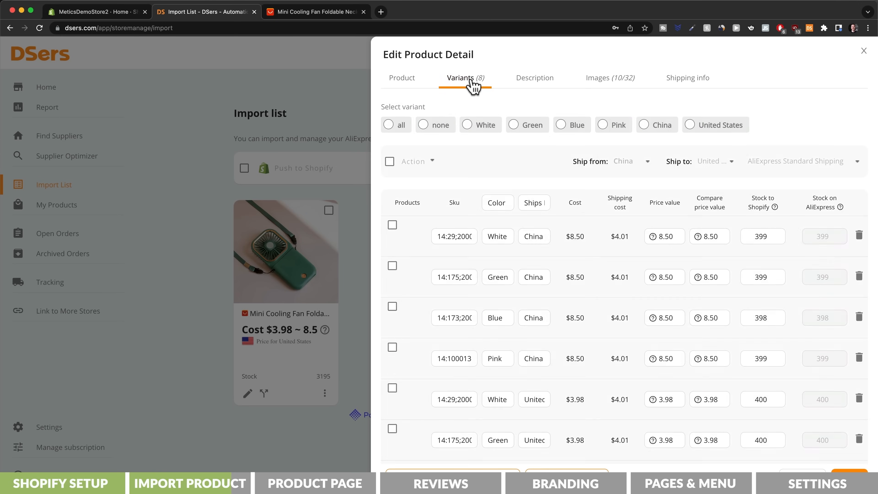
{"action": "left_click", "coordinate": [860, 240]}
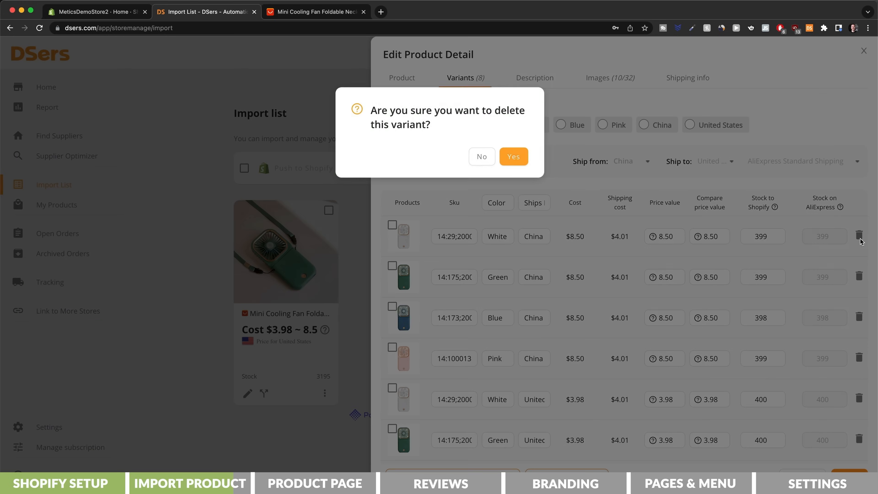
{"action": "left_click", "coordinate": [513, 156]}
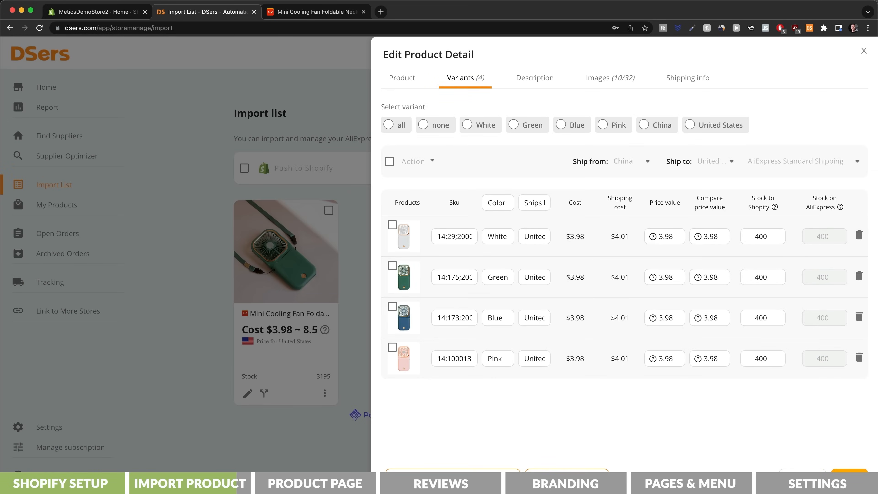
Step: Save the fan's variant edits and push the product to the Shopify store, also publishing it to the Online Store
{"action": "left_click", "coordinate": [849, 480]}
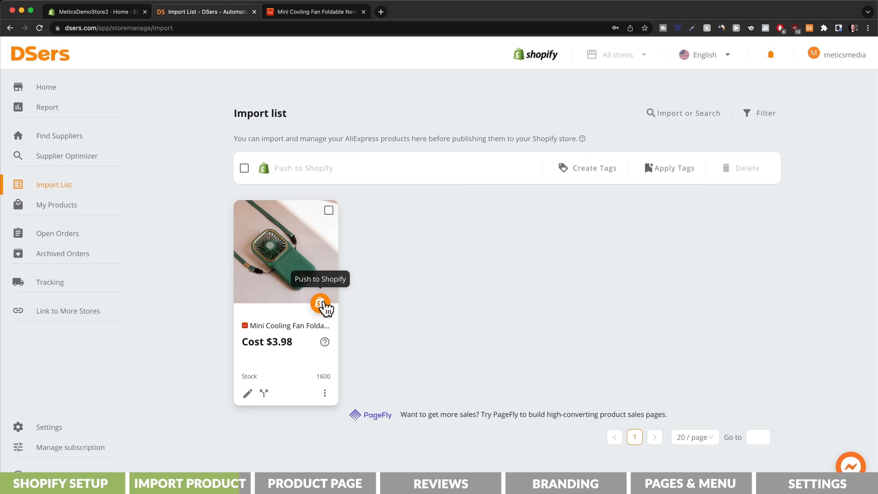
{"action": "left_click", "coordinate": [324, 305]}
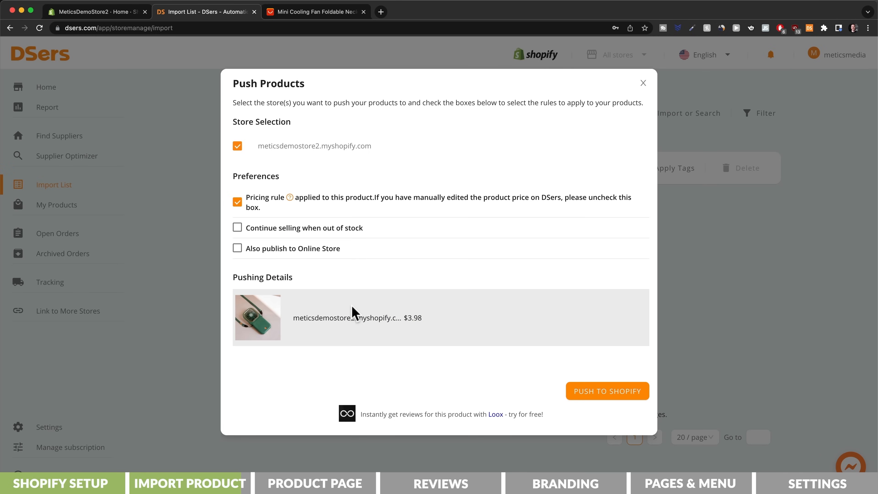
{"action": "left_click", "coordinate": [240, 250]}
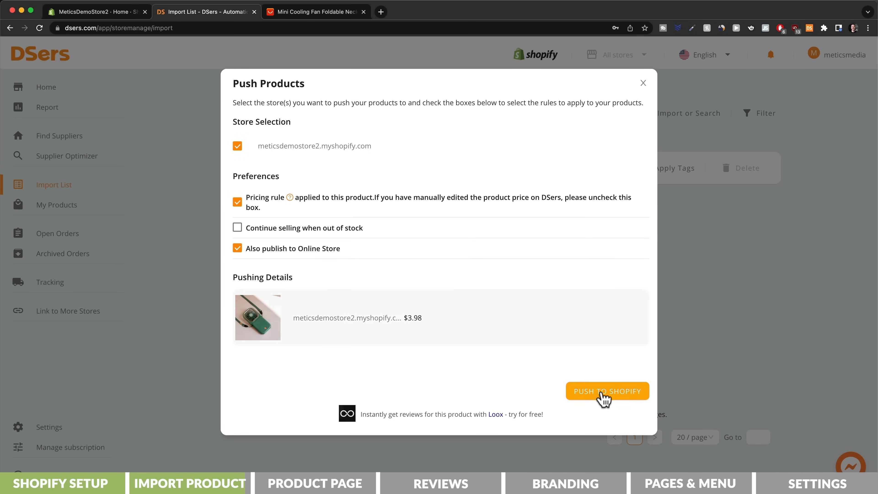
{"action": "left_click", "coordinate": [606, 398]}
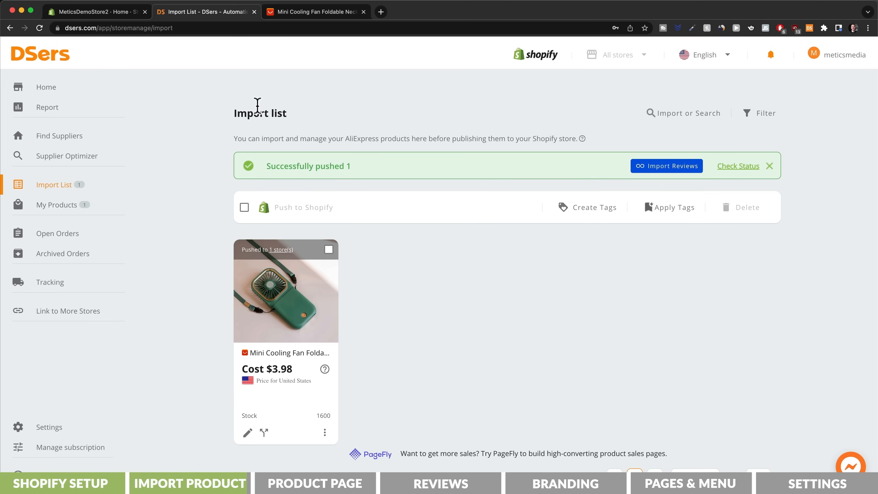
Step: Switch to the Shopify admin and open the Mini Cooling Fan Foldable Neck Hanging Fan from the product list
{"action": "left_click", "coordinate": [104, 12]}
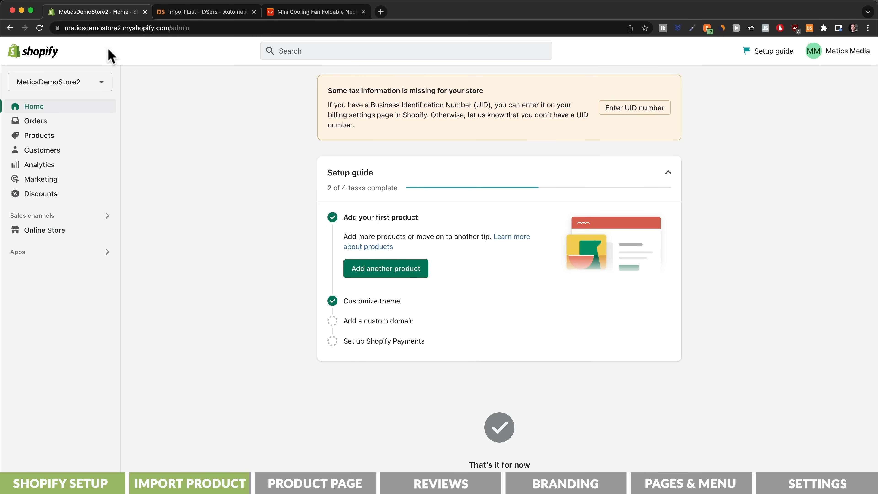
{"action": "left_click", "coordinate": [40, 135]}
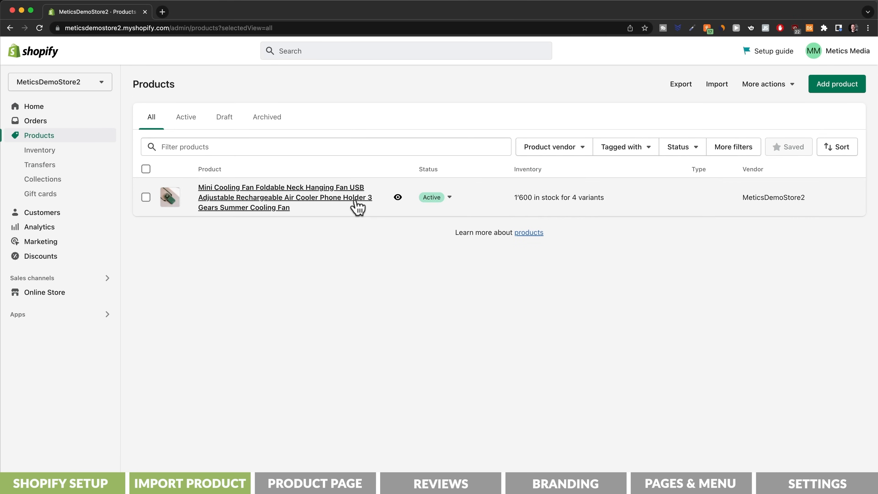
{"action": "left_click", "coordinate": [358, 207]}
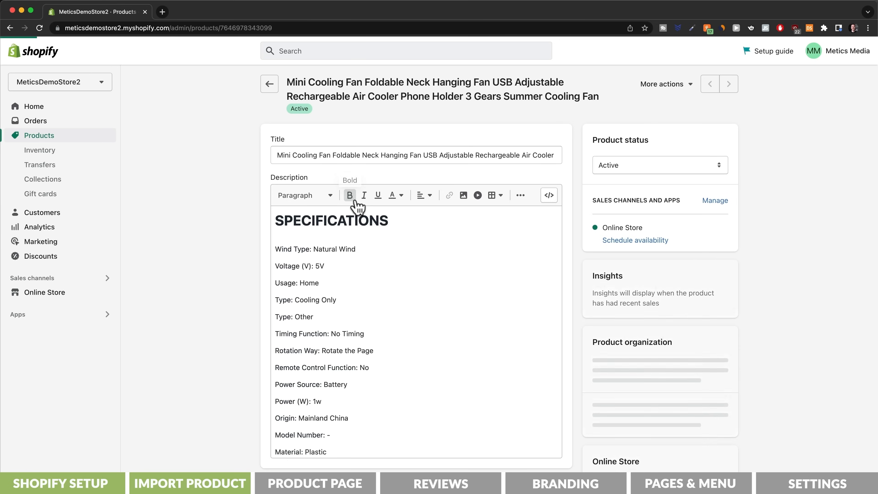
Step: Clear the fan product's supplier title and its entire specifications description
{"action": "left_click", "coordinate": [323, 155]}
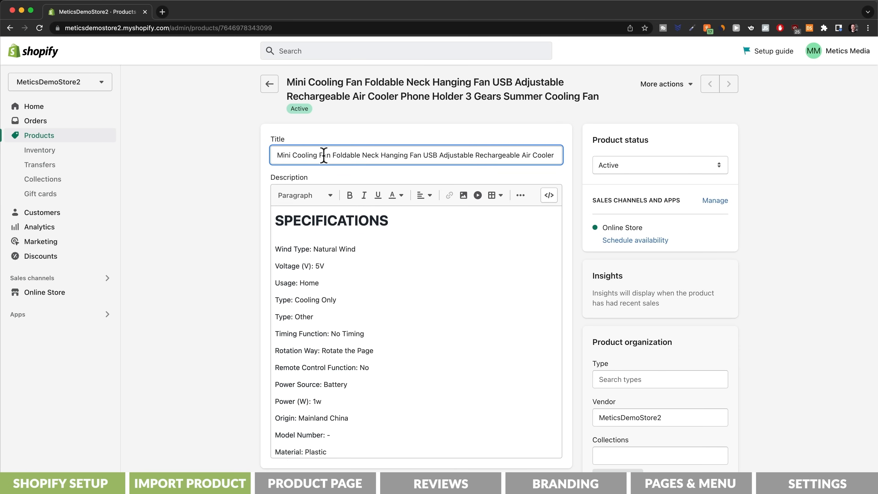
{"action": "key", "text": "super+a"}
{"action": "key", "text": "BackSpace"}
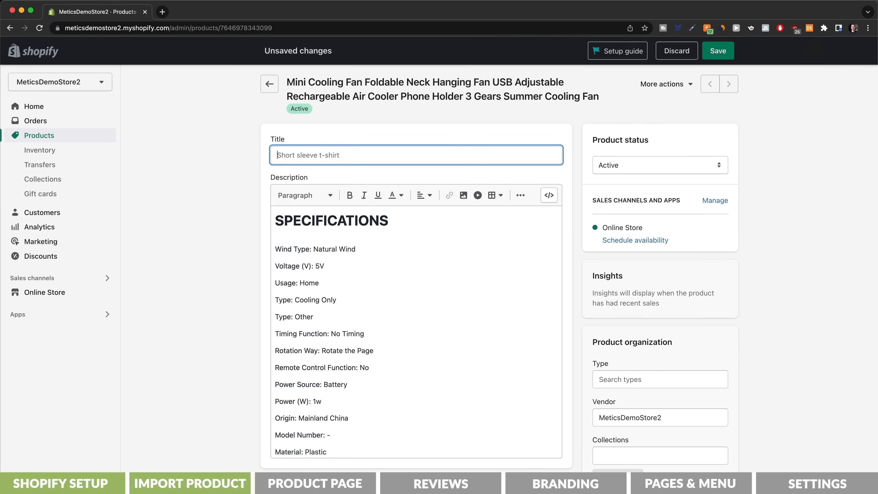
{"action": "left_click", "coordinate": [324, 216]}
{"action": "key", "text": "super+a"}
{"action": "key", "text": "BackSpace"}
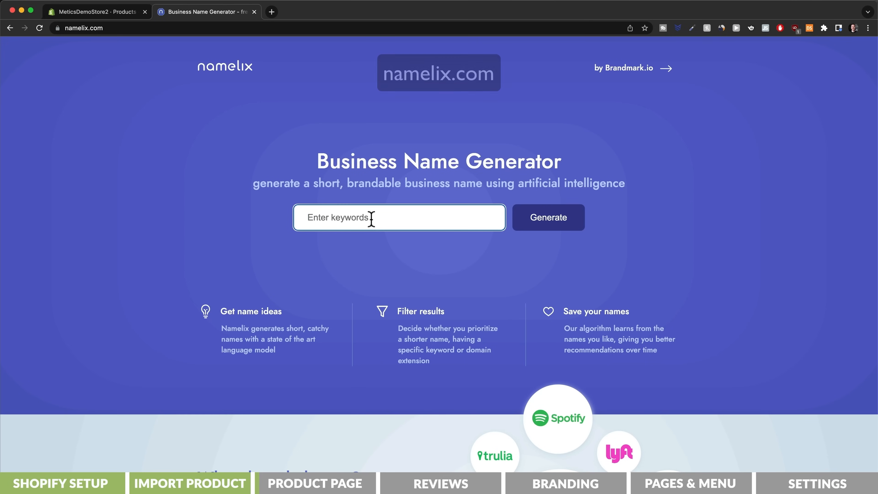
Step: Generate business names for "cool fan" on Namelix and check the availability of "myeasyfan" on Namecheckr
{"action": "left_click", "coordinate": [372, 219]}
{"action": "type", "text": "cool fan"}
{"action": "left_click", "coordinate": [544, 223]}
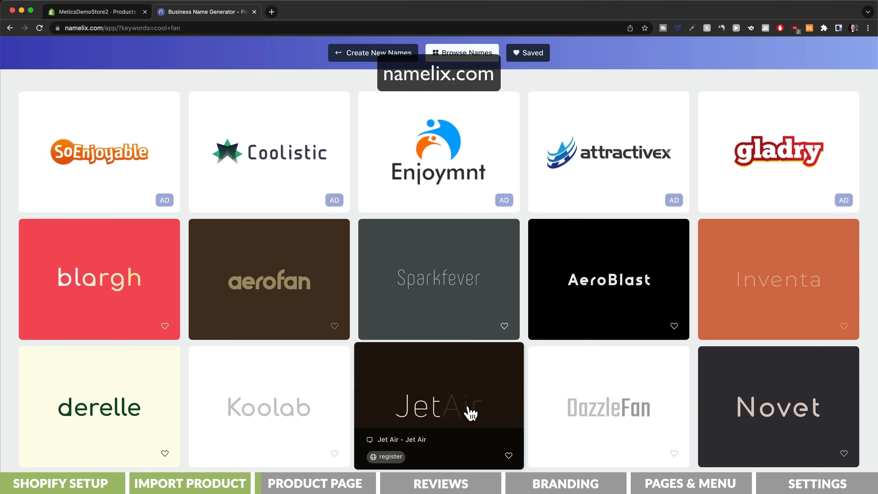
{"action": "type", "text": "asyfan"}
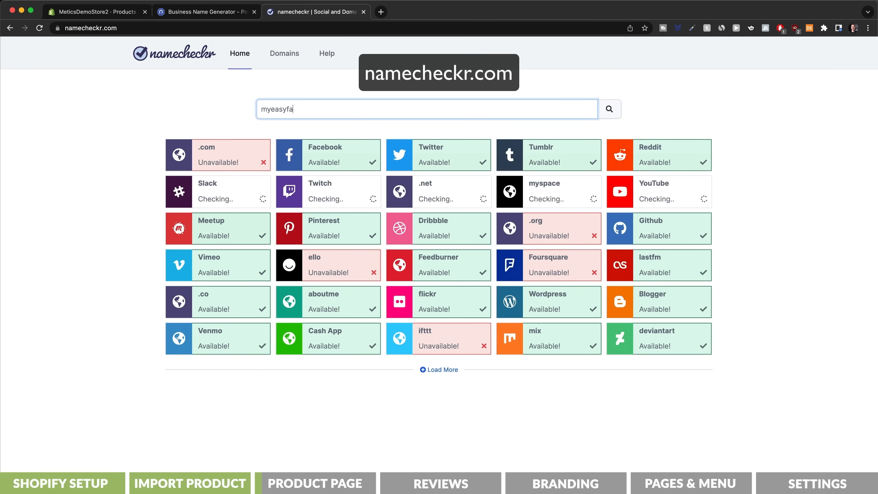
{"action": "key", "text": "Return"}
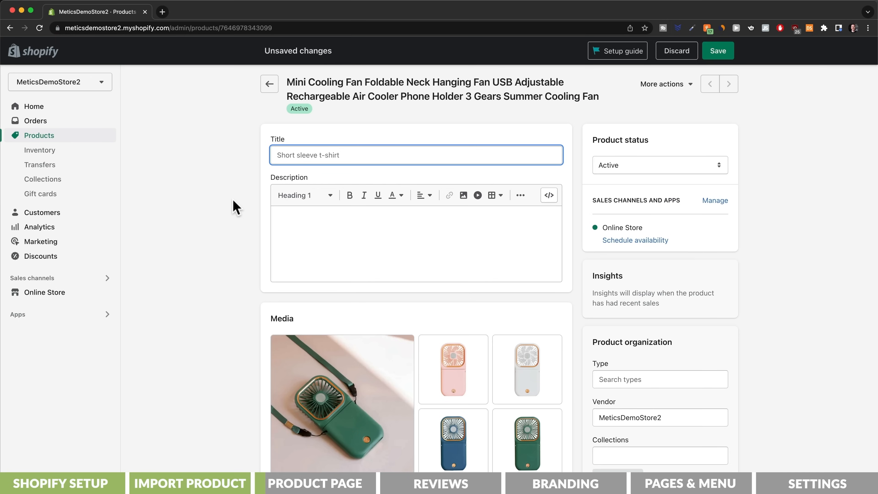
Step: Enter the MyEasyBreeze brand name in the Shopify product's empty title
{"action": "type", "text": "MyEa"}
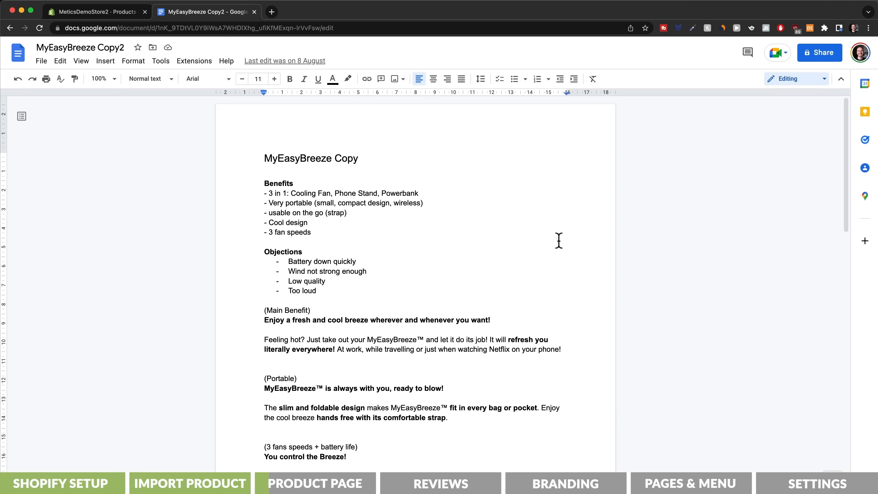
Step: Review the MyEasyBreeze Copy2 document in Google Docs, from the benefits and objections through the illustrated sales sections
{"action": "scroll", "coordinate": [558, 241], "scroll_direction": "down", "scroll_amount": 3}
{"action": "scroll", "coordinate": [559, 241], "scroll_direction": "down", "scroll_amount": 2}
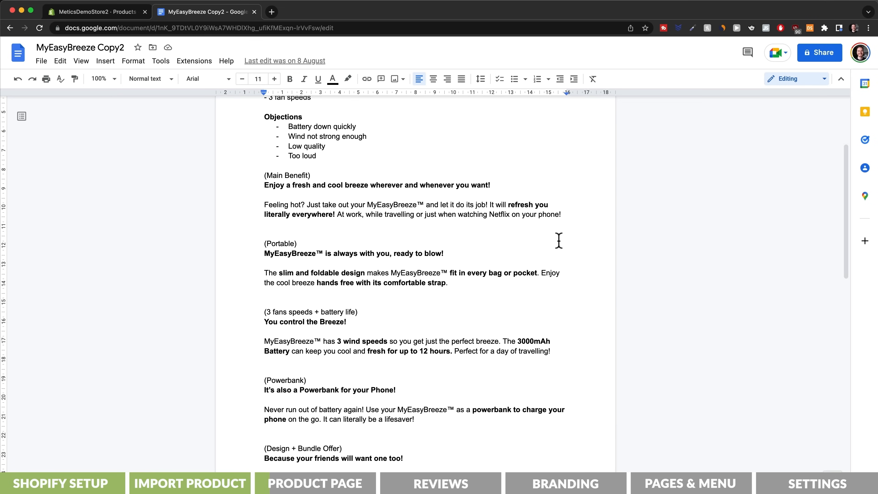
{"action": "scroll", "coordinate": [558, 241], "scroll_direction": "down", "scroll_amount": 7}
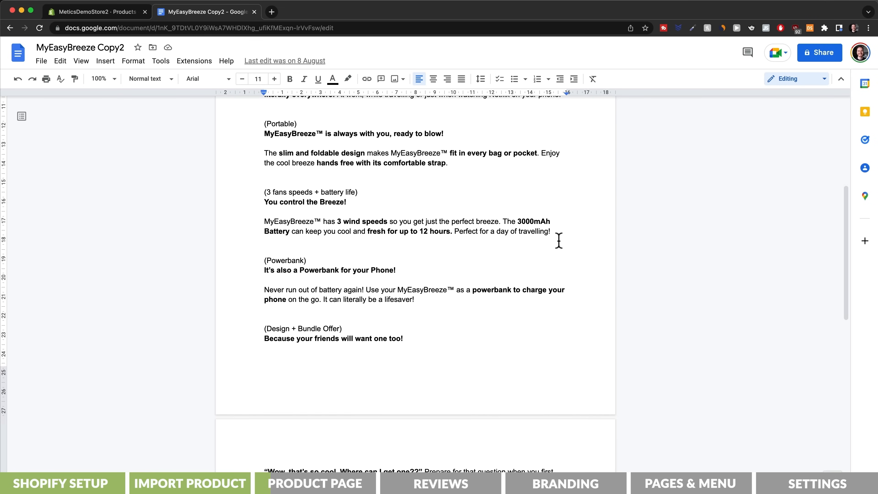
{"action": "scroll", "coordinate": [559, 241], "scroll_direction": "down", "scroll_amount": 7}
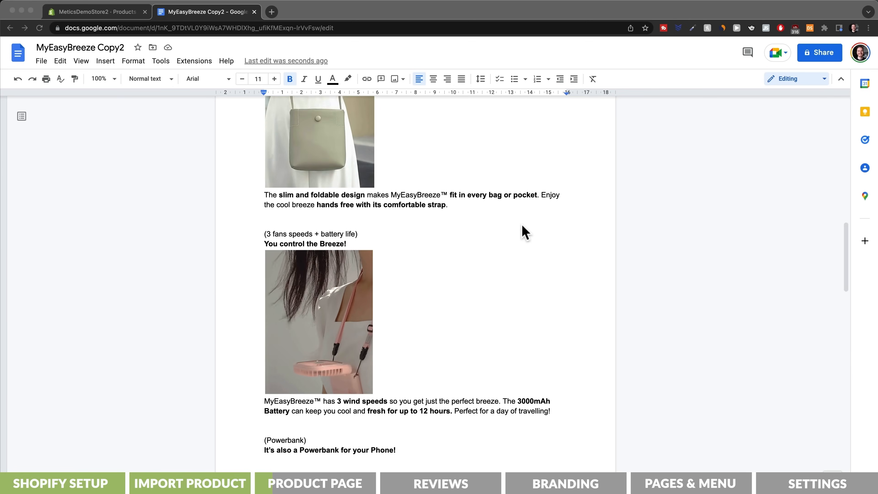
{"action": "scroll", "coordinate": [524, 232], "scroll_direction": "down", "scroll_amount": 12}
{"action": "scroll", "coordinate": [525, 232], "scroll_direction": "down", "scroll_amount": 13}
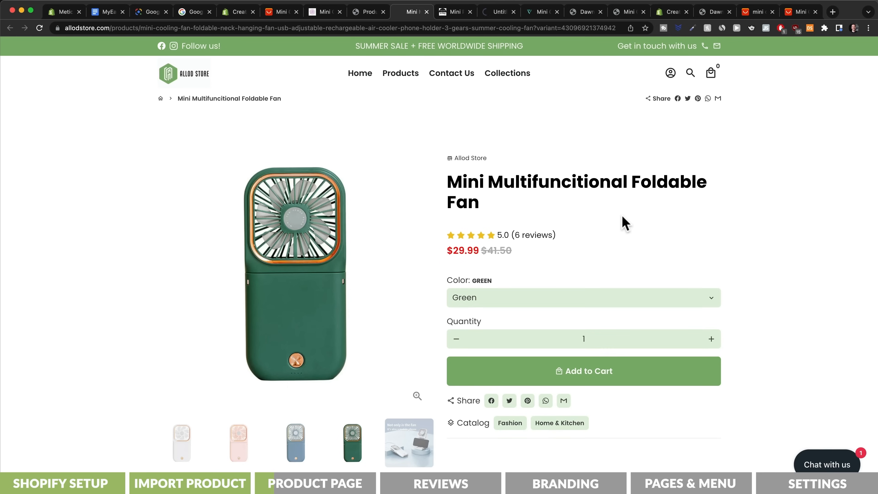
{"action": "scroll", "coordinate": [625, 223], "scroll_direction": "down", "scroll_amount": 20}
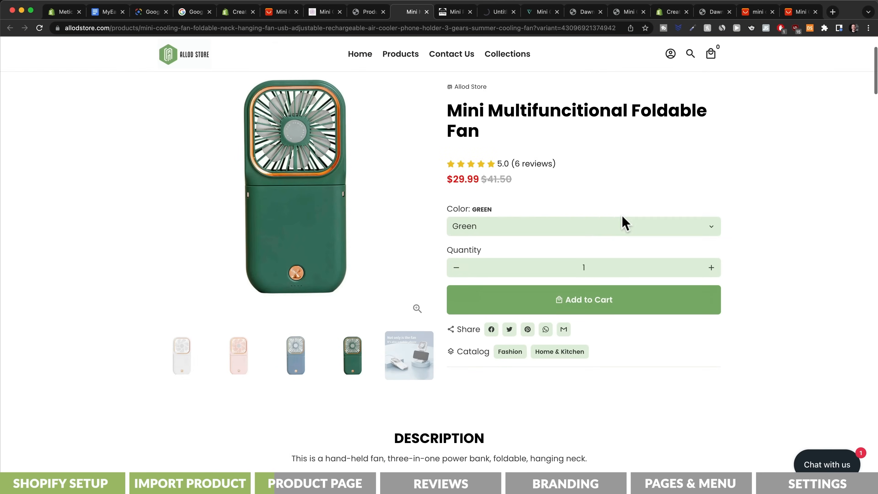
Step: Examine how the Allod Store, Amazon and Spend to Buy pages describe and illustrate the same fan
{"action": "scroll", "coordinate": [622, 222], "scroll_direction": "down", "scroll_amount": 10}
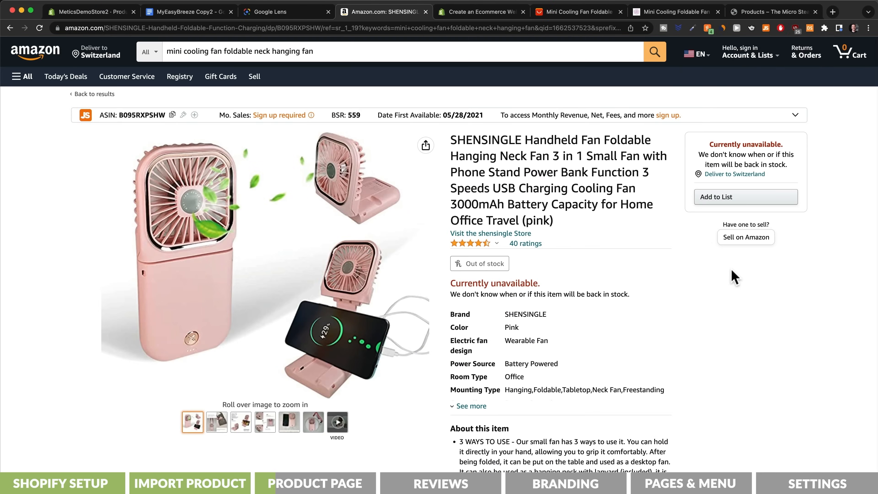
{"action": "scroll", "coordinate": [730, 274], "scroll_direction": "down", "scroll_amount": 18}
{"action": "scroll", "coordinate": [734, 277], "scroll_direction": "down", "scroll_amount": 15}
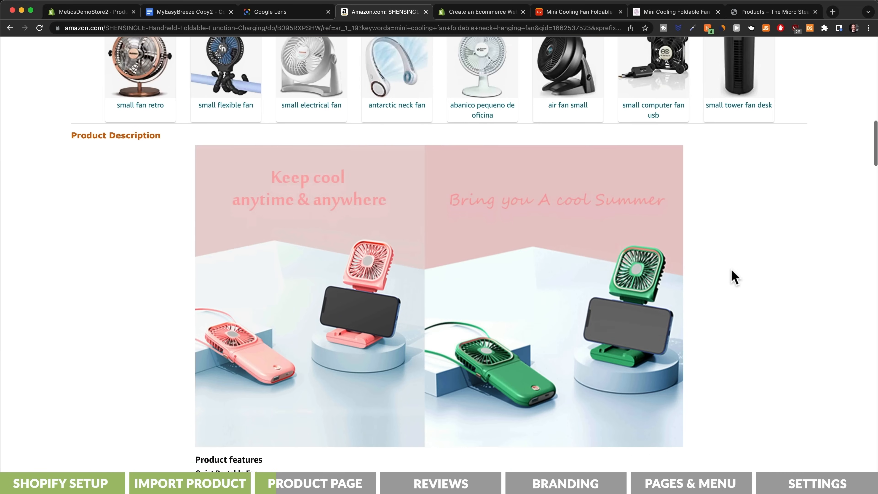
{"action": "scroll", "coordinate": [733, 276], "scroll_direction": "down", "scroll_amount": 2}
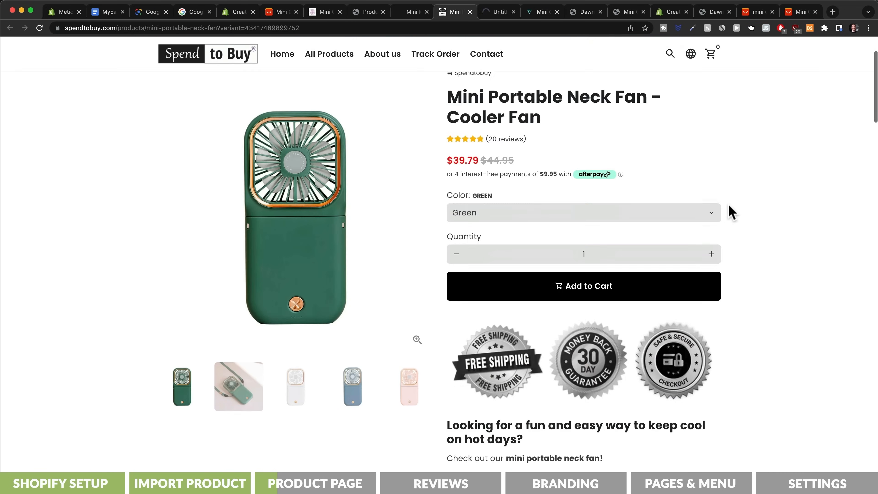
{"action": "scroll", "coordinate": [729, 209], "scroll_direction": "down", "scroll_amount": 8}
{"action": "scroll", "coordinate": [731, 211], "scroll_direction": "down", "scroll_amount": 15}
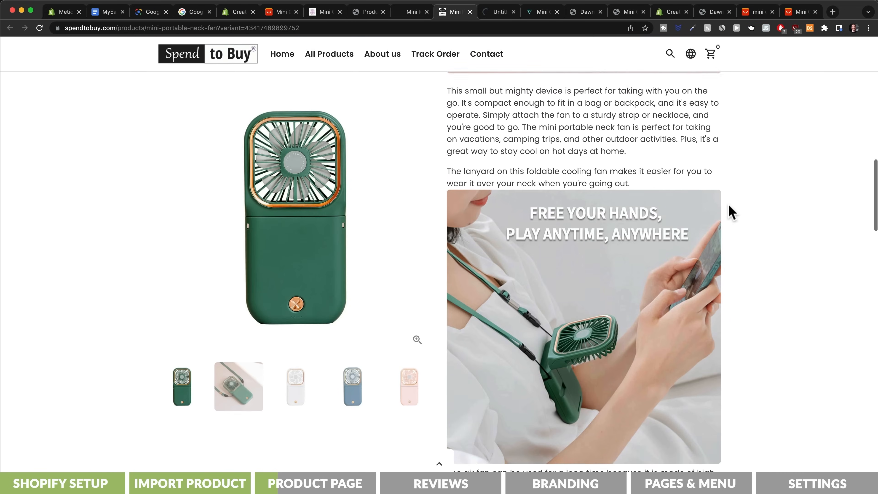
{"action": "scroll", "coordinate": [730, 212], "scroll_direction": "down", "scroll_amount": 15}
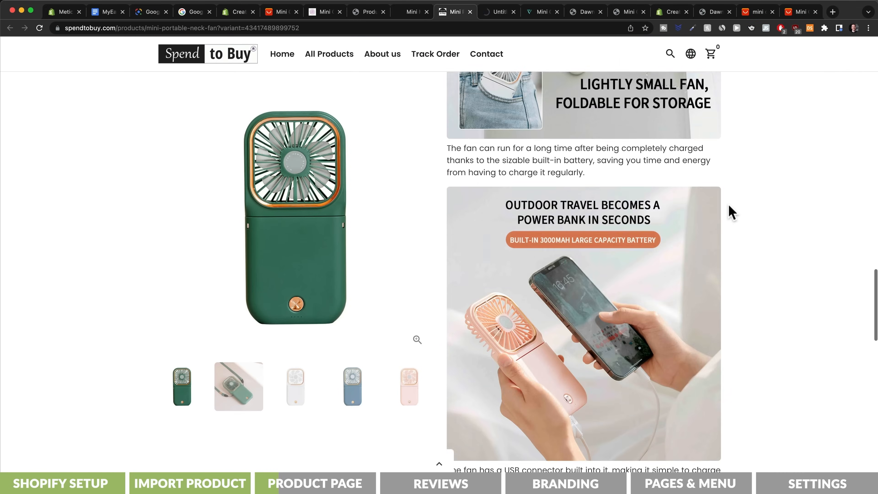
{"action": "scroll", "coordinate": [731, 212], "scroll_direction": "down", "scroll_amount": 5}
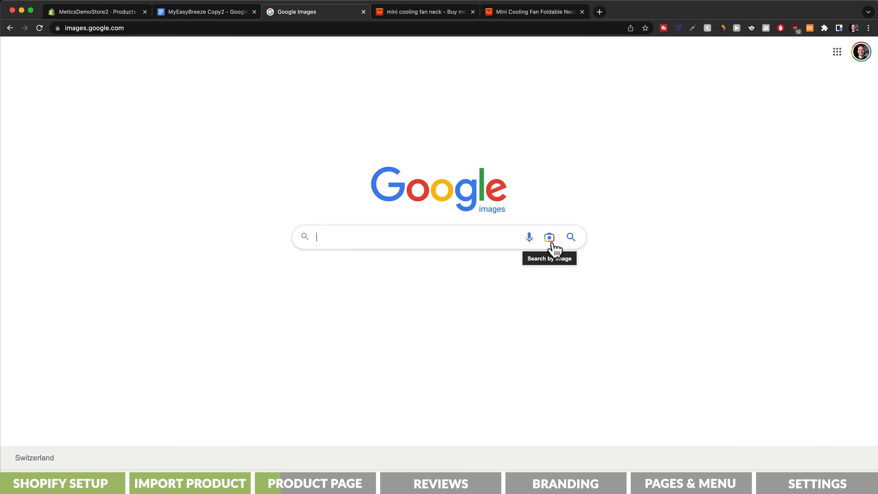
Step: Capture the four-color fan image from the AliExpress page and use it for a Google Images search by image
{"action": "left_click", "coordinate": [549, 238]}
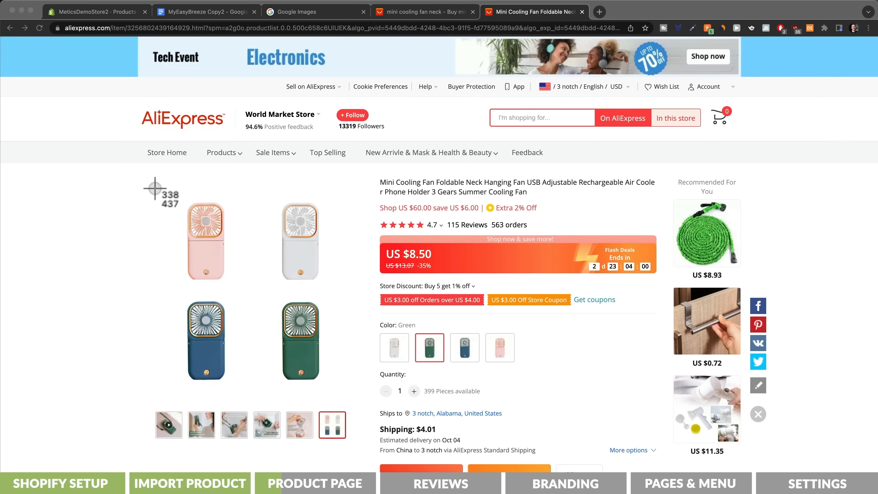
{"action": "left_click_drag", "start_coordinate": [152, 178], "coordinate": [353, 394]}
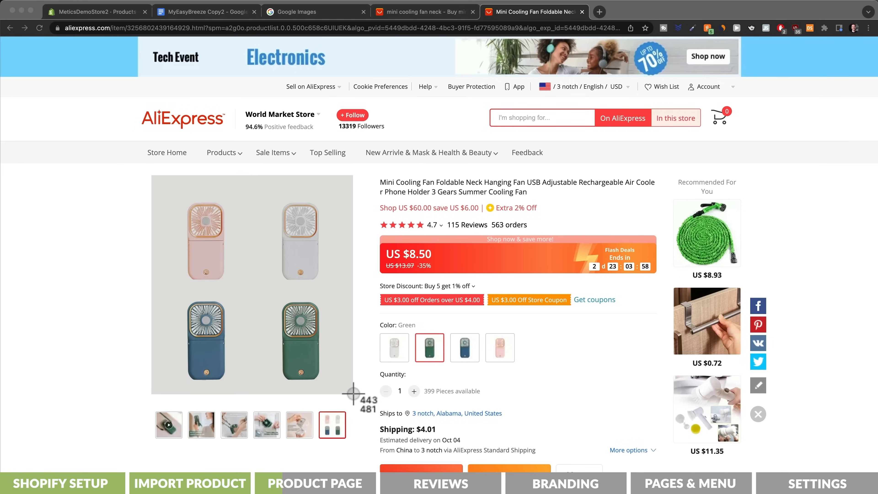
{"action": "left_click_drag", "start_coordinate": [355, 395], "coordinate": [354, 395]}
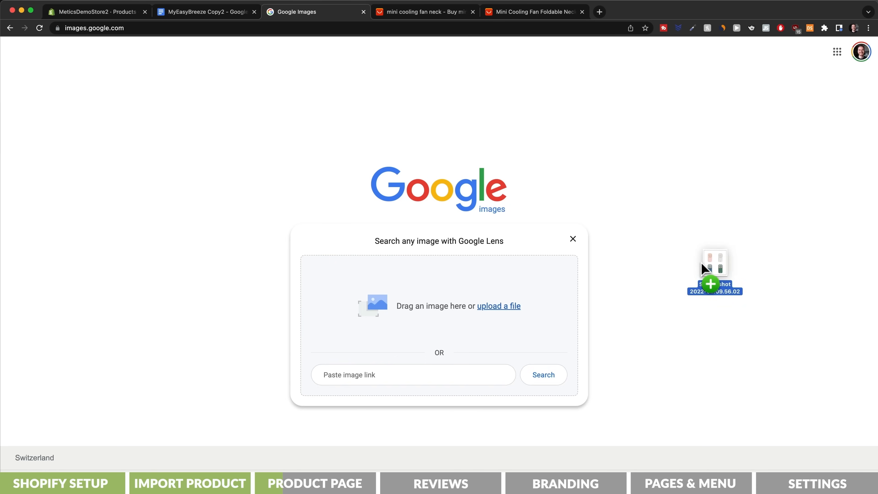
{"action": "left_click_drag", "start_coordinate": [701, 263], "coordinate": [430, 319]}
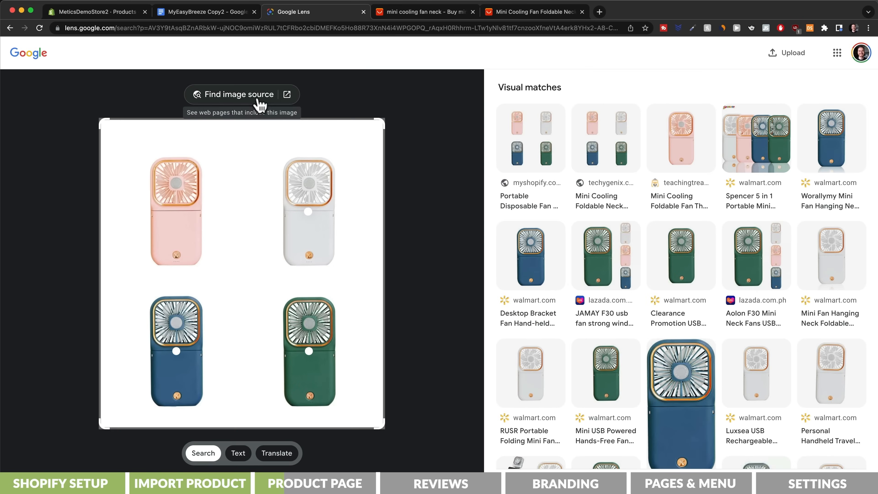
Step: Find the fan image's source pages and open matching results, including COTOOY, AliExpress and Delight By Danielle
{"action": "left_click", "coordinate": [259, 104]}
{"action": "left_click", "coordinate": [202, 207], "text": "super"}
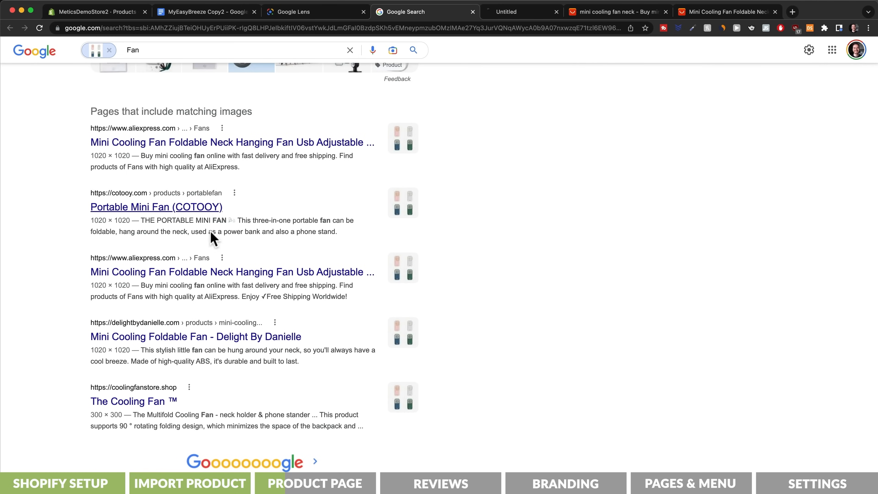
{"action": "left_click", "coordinate": [221, 272], "text": "super"}
{"action": "left_click", "coordinate": [209, 335], "text": "super"}
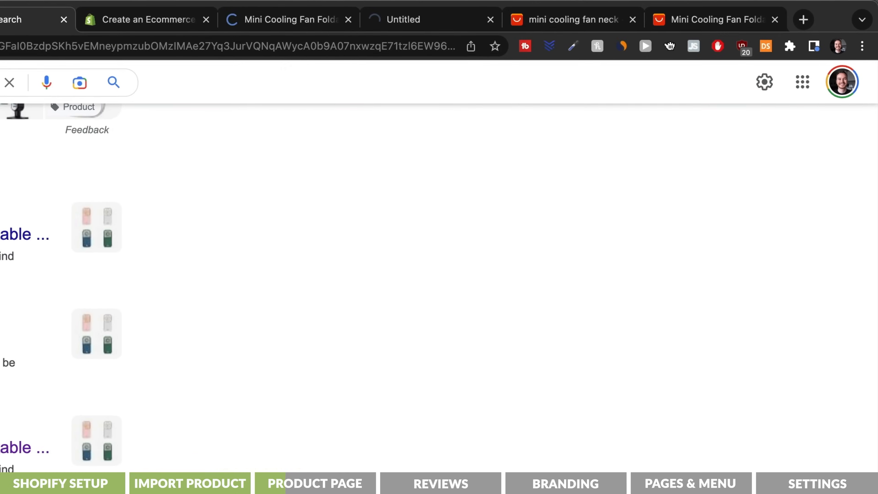
{"action": "left_click", "coordinate": [24, 447], "text": "super"}
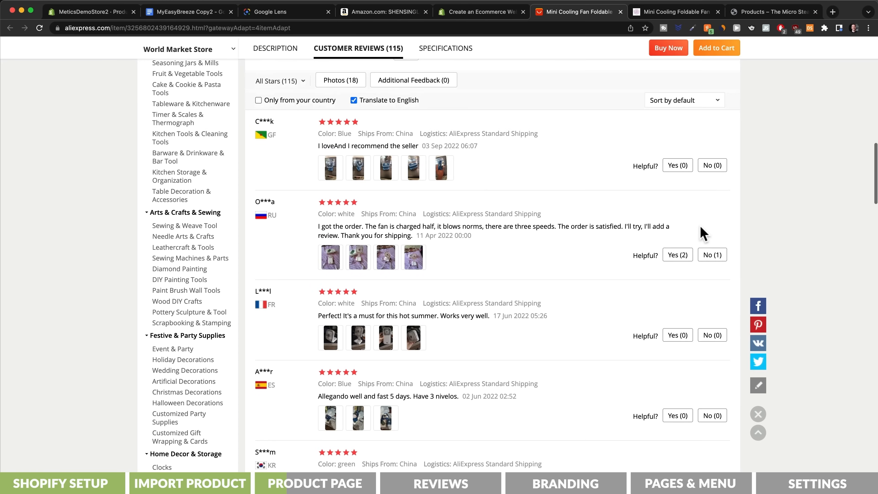
Step: Read the customer reviews of the fan on AliExpress and on its Amazon listing
{"action": "scroll", "coordinate": [700, 227], "scroll_direction": "down", "scroll_amount": 3}
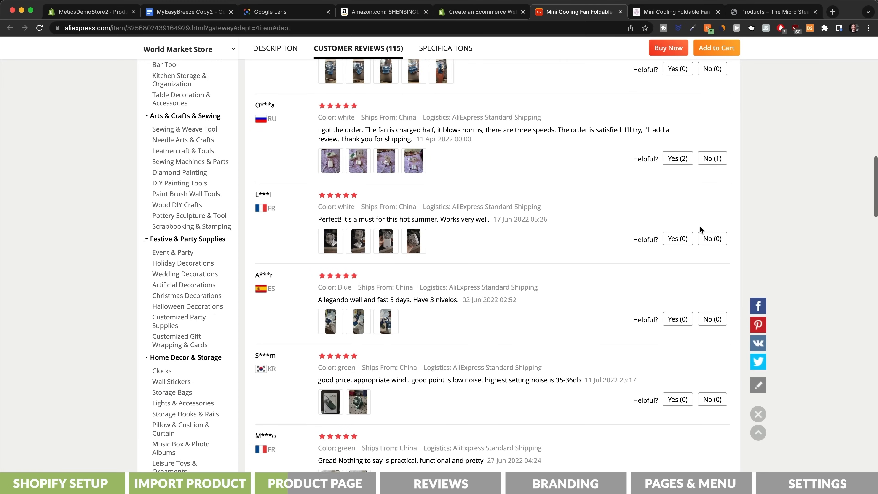
{"action": "key", "text": "super+4"}
{"action": "scroll", "coordinate": [729, 278], "scroll_direction": "down", "scroll_amount": 3}
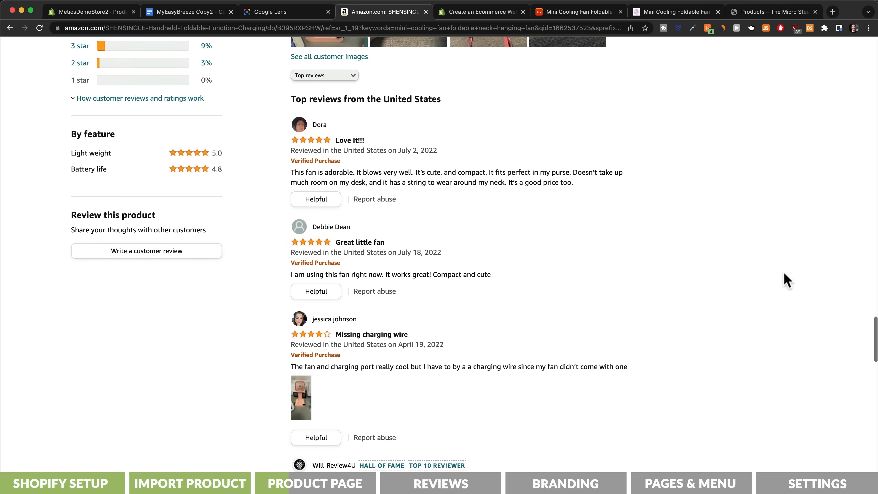
{"action": "scroll", "coordinate": [787, 280], "scroll_direction": "down", "scroll_amount": 3}
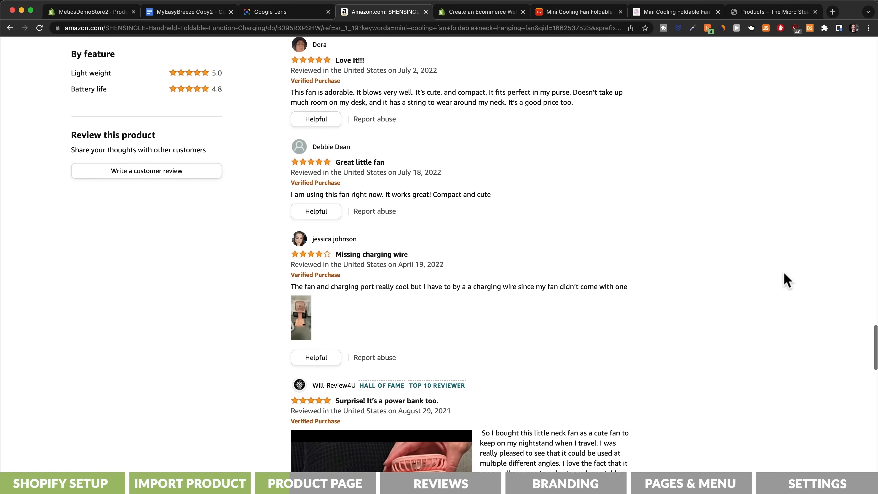
{"action": "scroll", "coordinate": [783, 274], "scroll_direction": "down", "scroll_amount": 1}
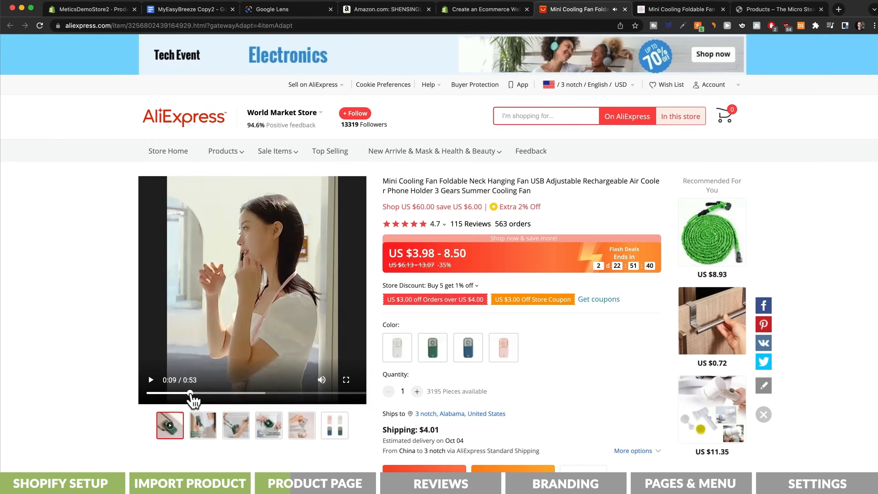
Step: Preview the AliExpress product video and set the end time of its GIF clip in ezgif to about 8.42 seconds
{"action": "left_click_drag", "start_coordinate": [190, 393], "coordinate": [217, 393]}
{"action": "left_click_drag", "start_coordinate": [299, 403], "coordinate": [374, 404]}
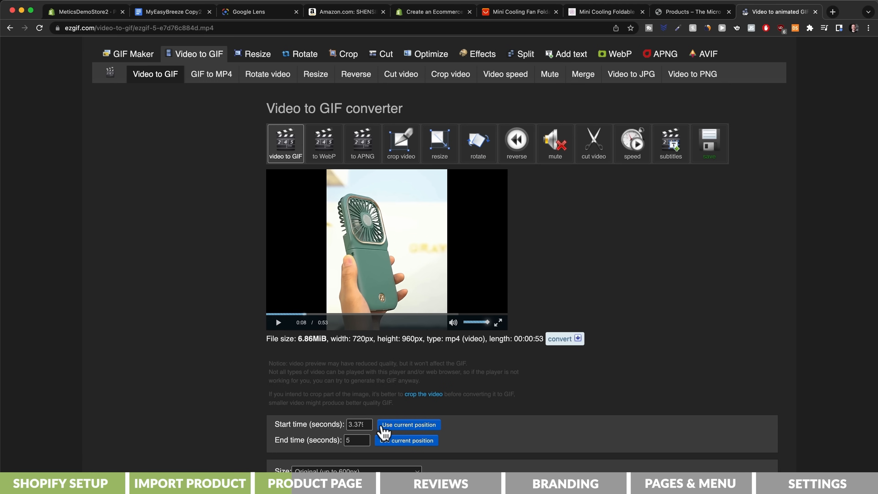
{"action": "left_click", "coordinate": [387, 441]}
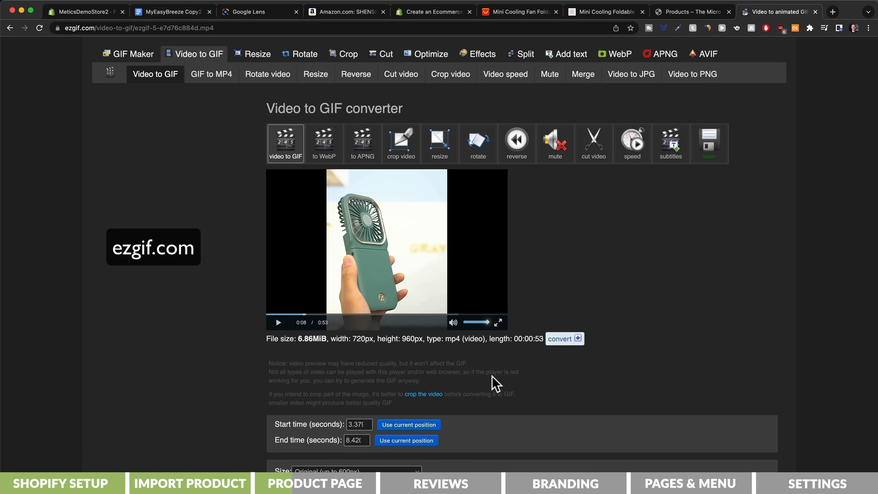
Step: Convert the selected video clip to an animated GIF and check the generated result
{"action": "scroll", "coordinate": [494, 381], "scroll_direction": "down", "scroll_amount": 6}
{"action": "left_click", "coordinate": [299, 322]}
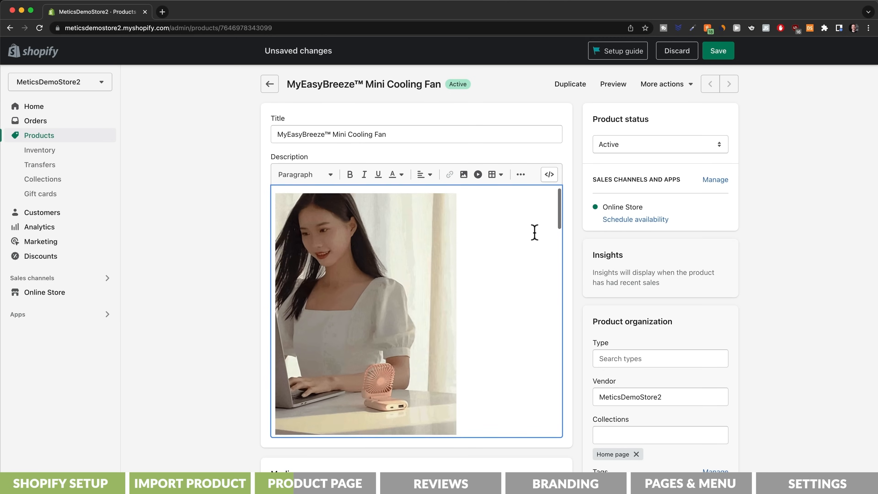
{"action": "scroll", "coordinate": [533, 232], "scroll_direction": "down", "scroll_amount": 10}
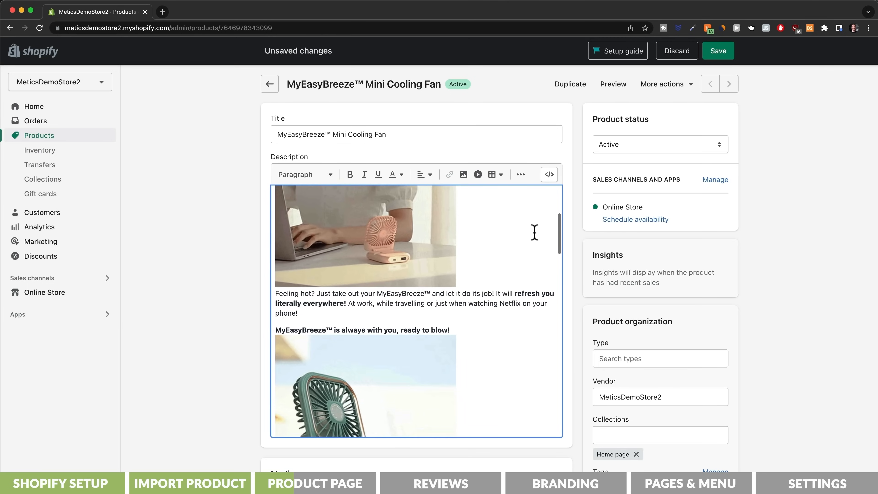
Step: Review the product description, then format its opening line "Enjoy a fresh and cool breeze wherever and whenever you want!" as a centered Heading 3
{"action": "scroll", "coordinate": [534, 232], "scroll_direction": "down", "scroll_amount": 10}
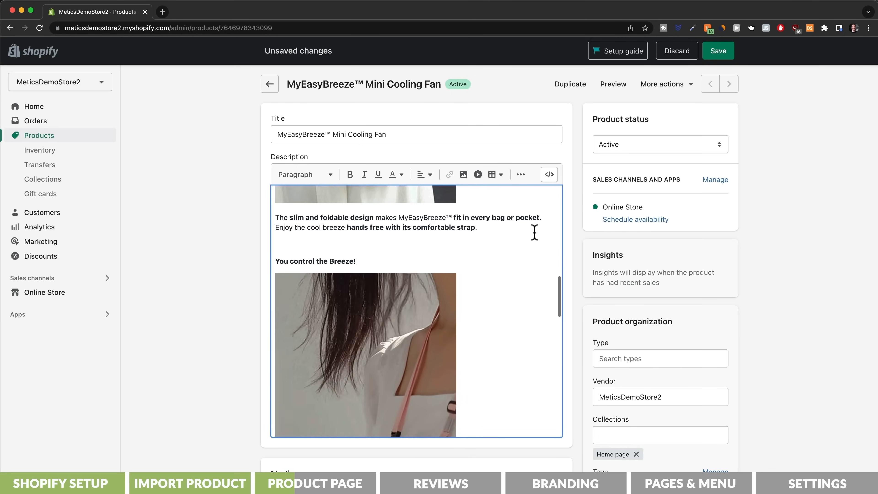
{"action": "scroll", "coordinate": [534, 231], "scroll_direction": "down", "scroll_amount": 10}
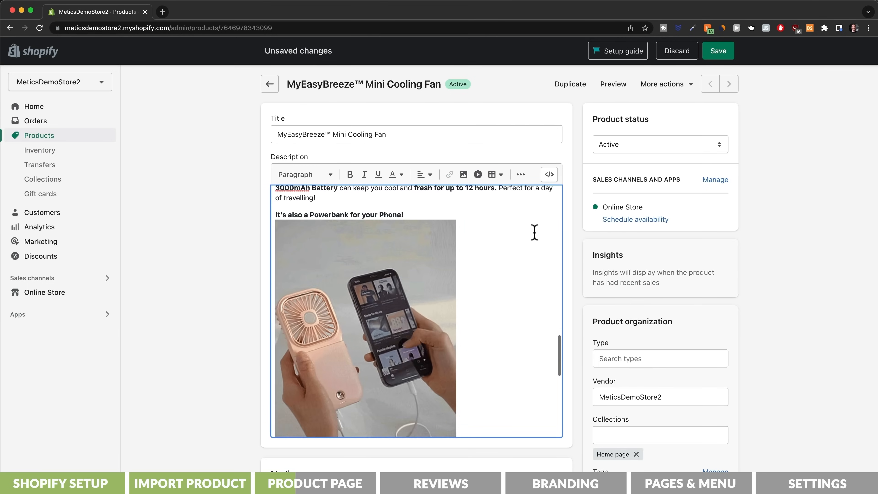
{"action": "scroll", "coordinate": [534, 232], "scroll_direction": "down", "scroll_amount": 5}
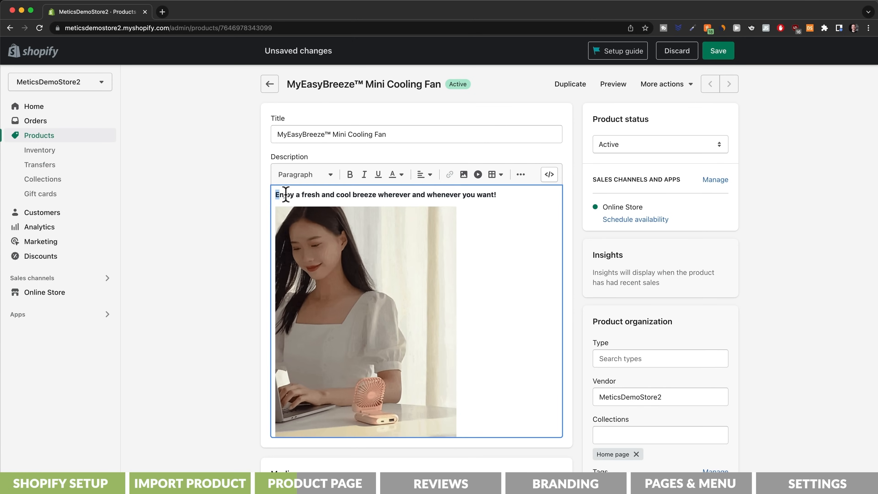
{"action": "left_click_drag", "start_coordinate": [286, 195], "coordinate": [464, 197]}
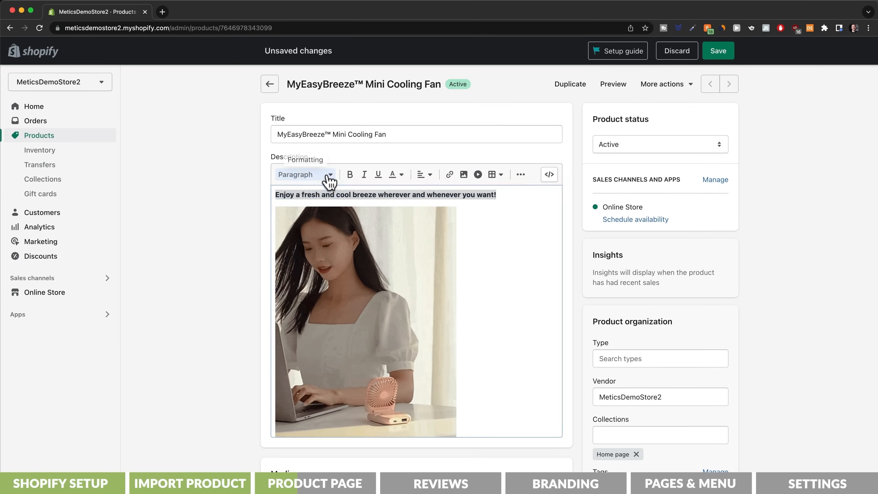
{"action": "left_click", "coordinate": [325, 174]}
{"action": "left_click", "coordinate": [312, 270]}
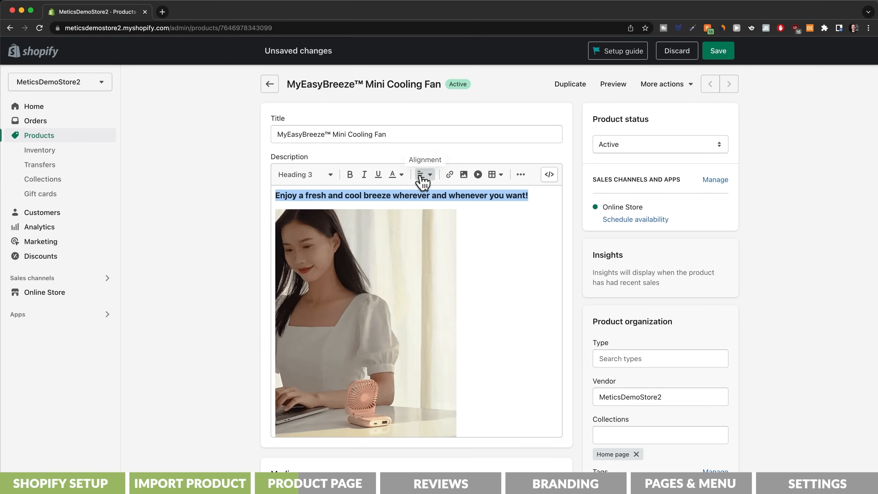
{"action": "left_click", "coordinate": [423, 175]}
{"action": "left_click", "coordinate": [425, 208]}
Step: Center the first GIF below the opening heading in the product description
{"action": "left_click", "coordinate": [411, 266]}
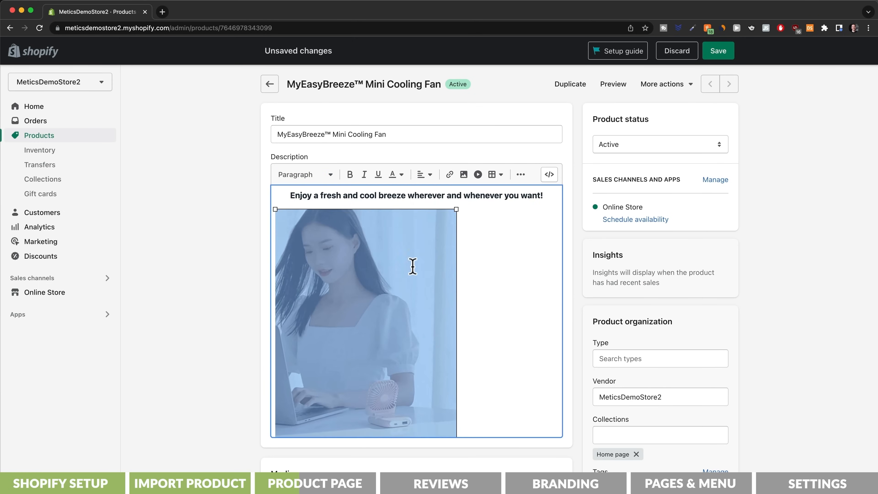
{"action": "left_click", "coordinate": [427, 176]}
{"action": "left_click", "coordinate": [427, 206]}
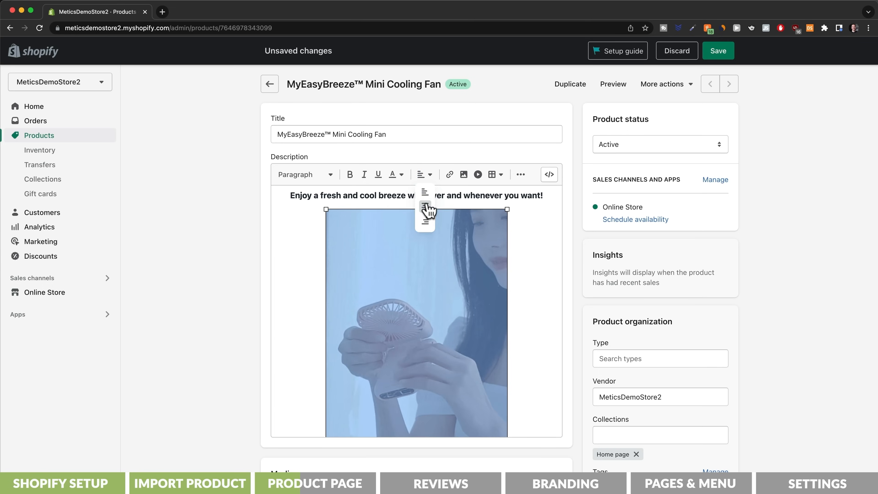
Step: Check the product's media gallery and browse the Google Lens matches of the four-color fan image for further product photos
{"action": "scroll", "coordinate": [523, 311], "scroll_direction": "down", "scroll_amount": 5}
{"action": "scroll", "coordinate": [582, 361], "scroll_direction": "down", "scroll_amount": 7}
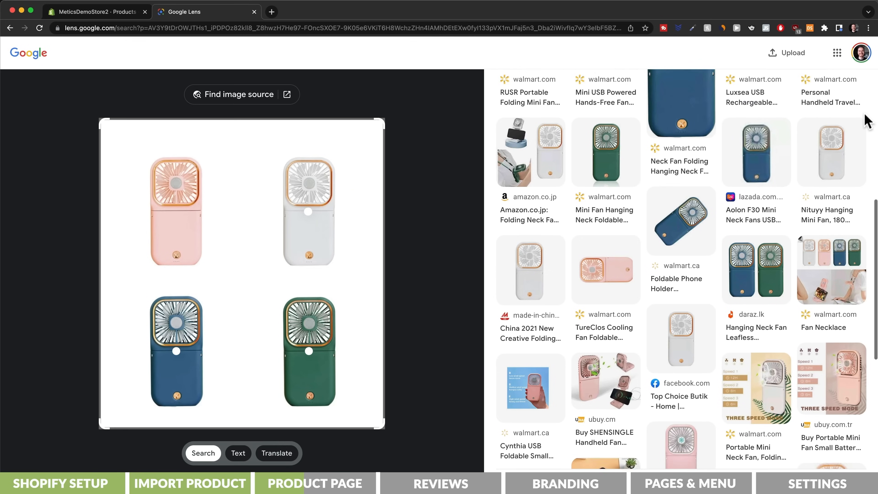
{"action": "scroll", "coordinate": [865, 117], "scroll_direction": "down", "scroll_amount": 3}
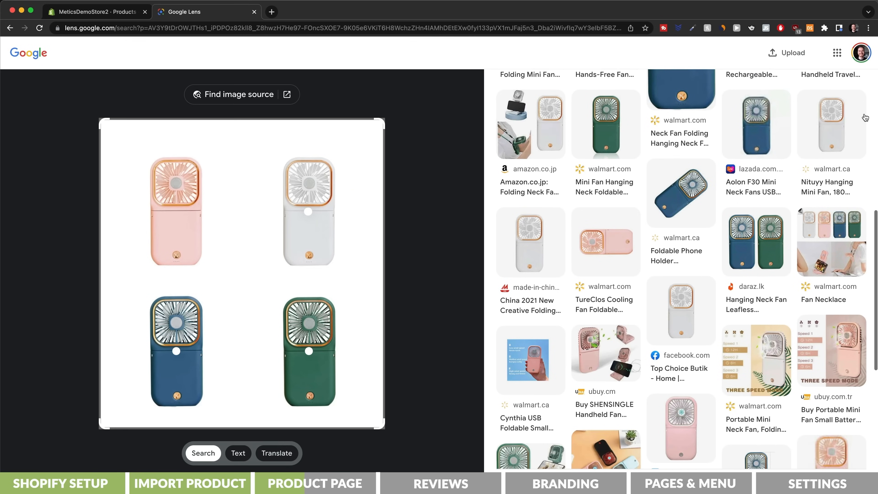
{"action": "scroll", "coordinate": [865, 118], "scroll_direction": "down", "scroll_amount": 5}
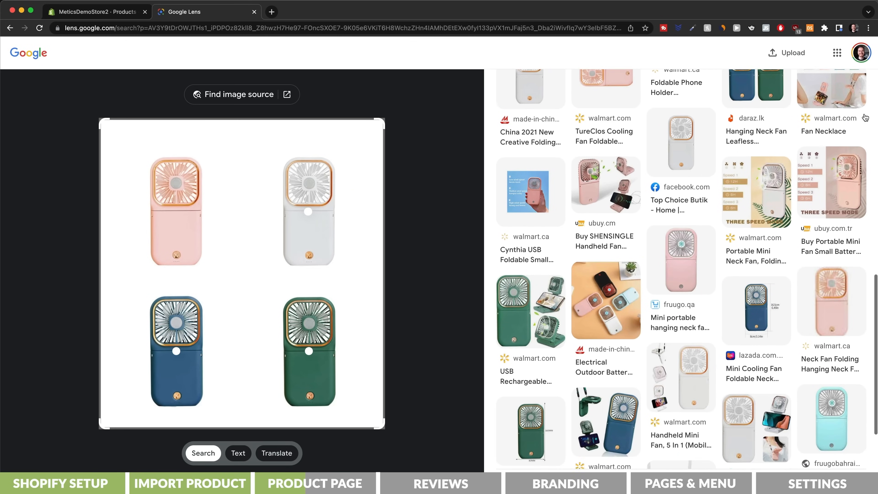
{"action": "key", "text": "super+w"}
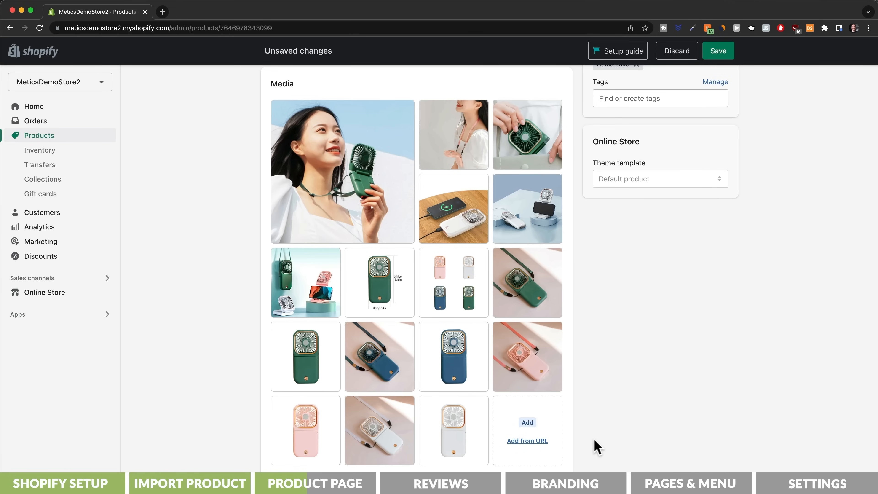
Step: Delete the Ships From option from the product, leaving Color as the only option
{"action": "mouse_move", "coordinate": [462, 297]}
{"action": "left_mouse_down"}
{"action": "mouse_move", "coordinate": [310, 355]}
{"action": "mouse_move", "coordinate": [352, 298]}
{"action": "mouse_move", "coordinate": [470, 298]}
{"action": "left_mouse_up"}
{"action": "scroll", "coordinate": [754, 363], "scroll_direction": "down", "scroll_amount": 8}
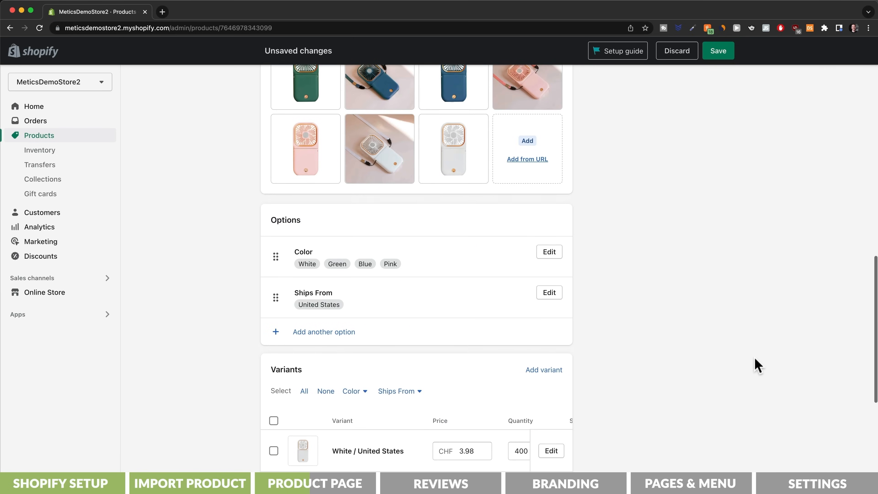
{"action": "left_click", "coordinate": [549, 293]}
{"action": "left_click", "coordinate": [552, 305]}
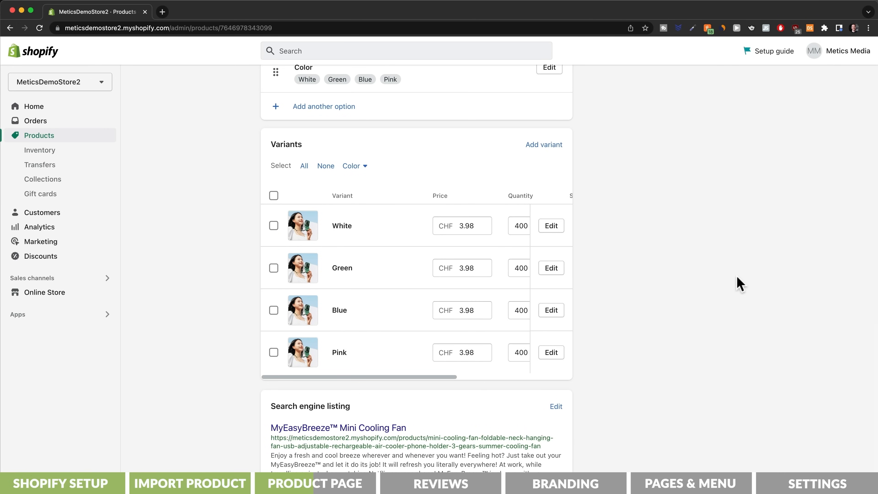
Step: Open the White variant and replace its image with the plain white fan photo from the existing product media
{"action": "left_click", "coordinate": [544, 145]}
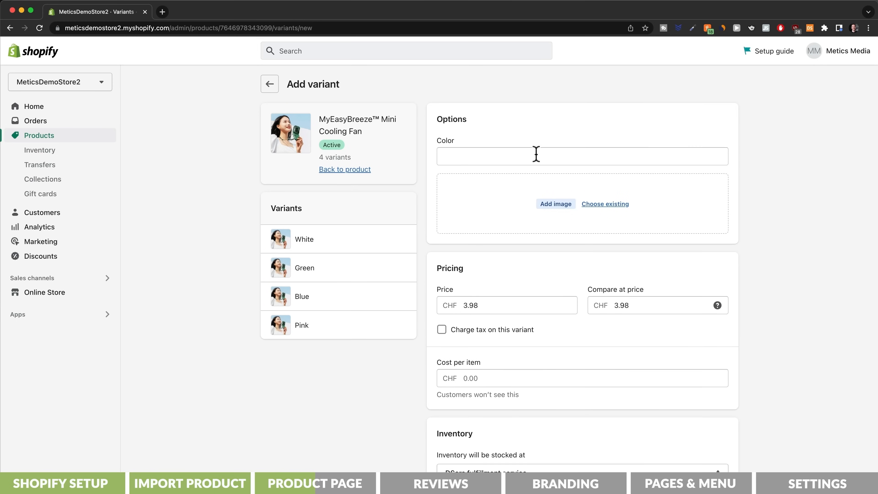
{"action": "left_click", "coordinate": [362, 238]}
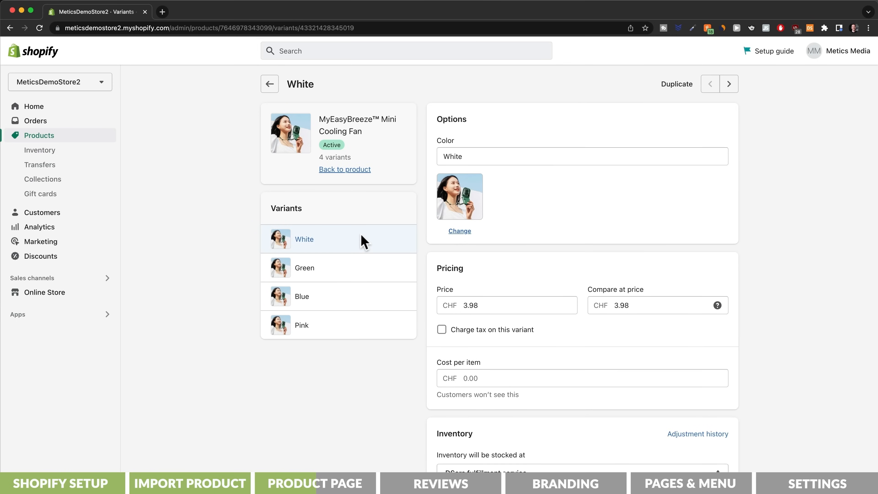
{"action": "left_click", "coordinate": [460, 230]}
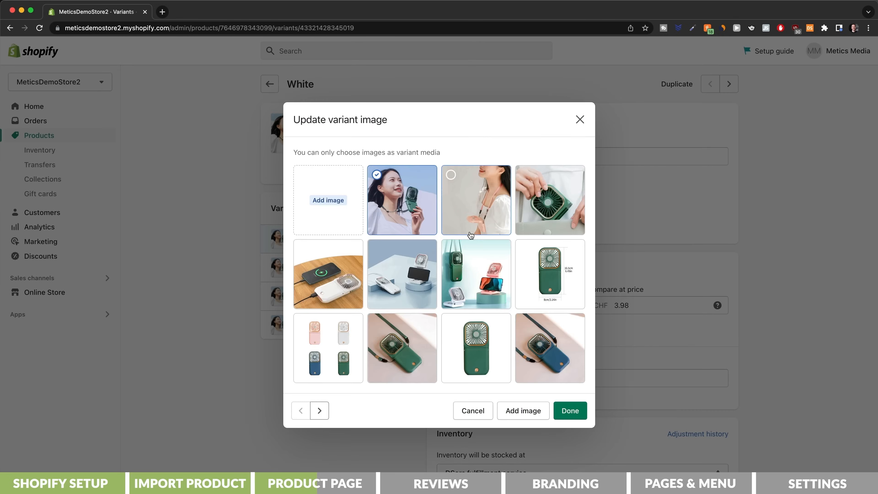
{"action": "left_click", "coordinate": [320, 409]}
{"action": "left_click", "coordinate": [419, 329]}
{"action": "left_click", "coordinate": [558, 372]}
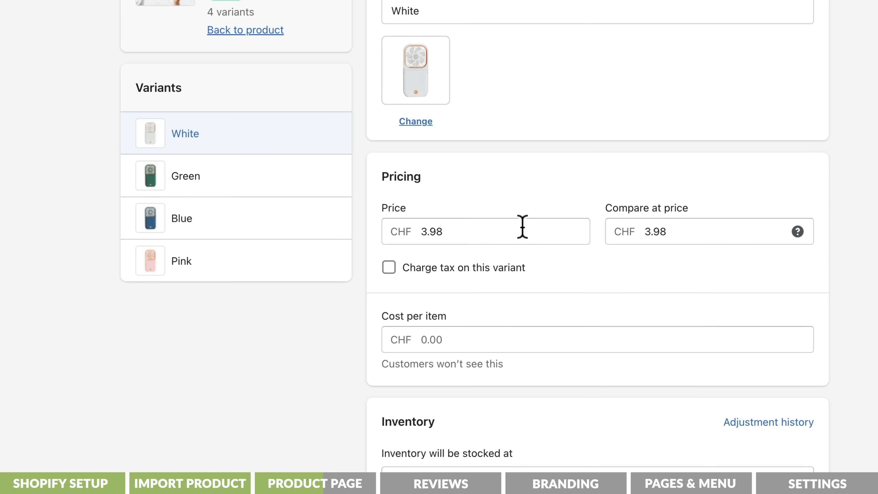
Step: Set the White and Green variants' price to CHF 29.99 and their compare-at price to CHF 59.99
{"action": "left_click_drag", "start_coordinate": [521, 227], "coordinate": [389, 225]}
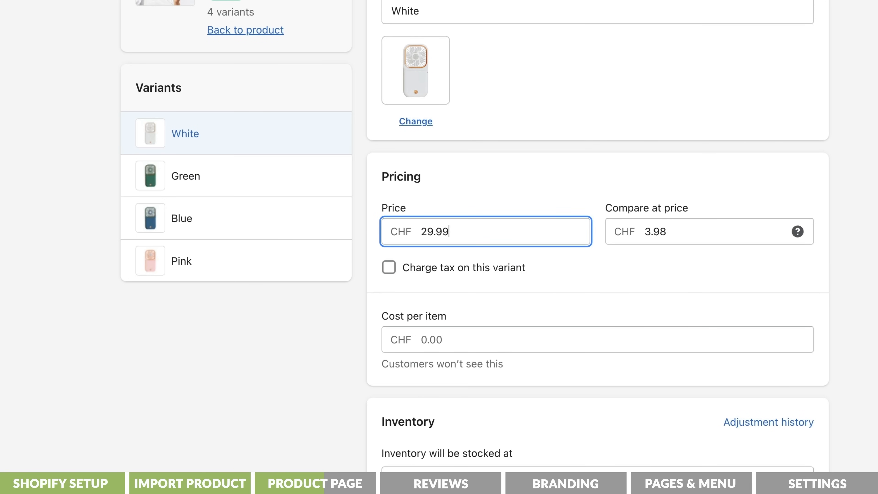
{"action": "left_click_drag", "start_coordinate": [688, 232], "coordinate": [619, 229]}
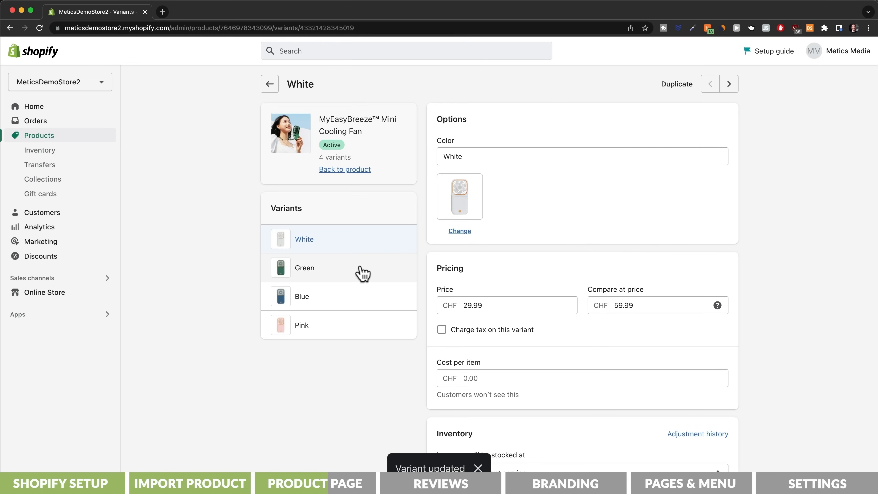
{"action": "left_click", "coordinate": [361, 272]}
{"action": "double_click", "coordinate": [470, 305]}
{"action": "type", "text": "29"}
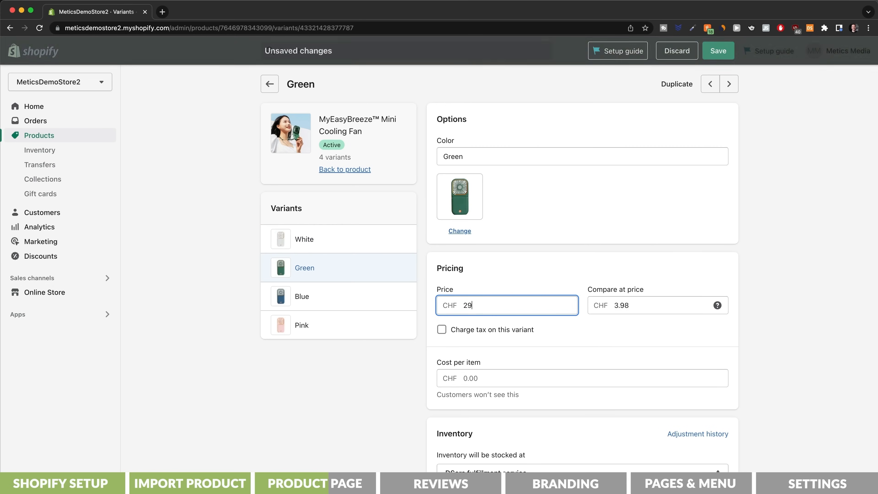
{"action": "type", "text": ".99"}
{"action": "key", "text": "Tab"}
{"action": "type", "text": "5"}
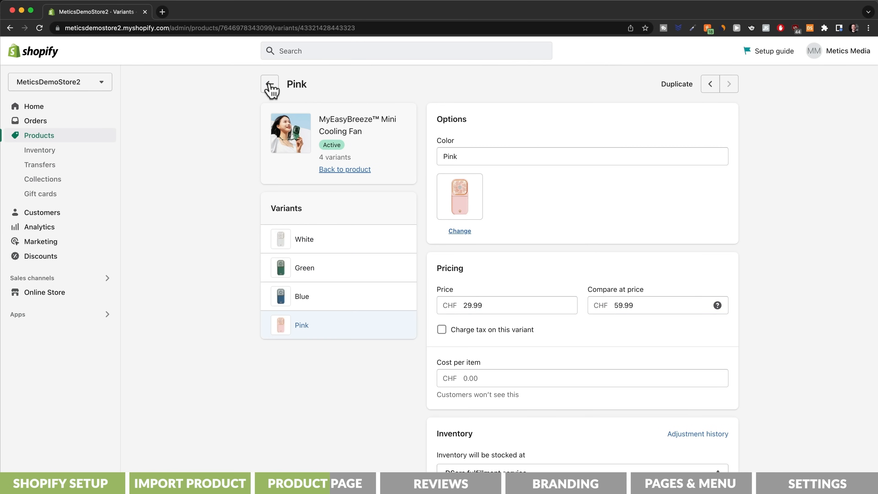
Step: Return to the product, set the URL handle in its search engine listing to myeasybreeze, and save
{"action": "left_click", "coordinate": [270, 85]}
{"action": "scroll", "coordinate": [231, 220], "scroll_direction": "down", "scroll_amount": 15}
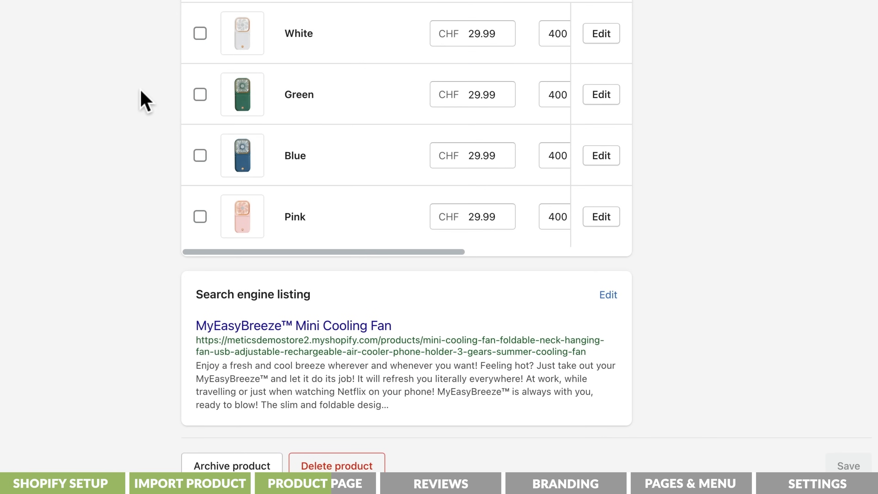
{"action": "left_click", "coordinate": [612, 294]}
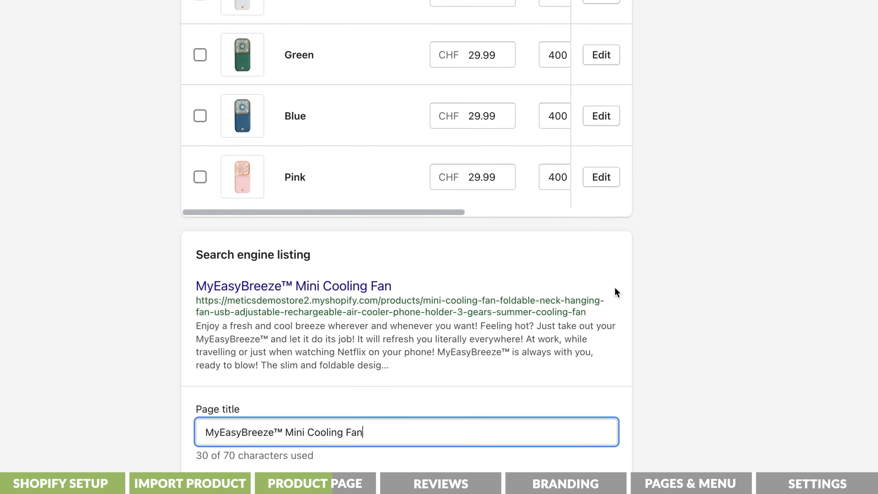
{"action": "scroll", "coordinate": [615, 291], "scroll_direction": "down", "scroll_amount": 6}
{"action": "left_click_drag", "start_coordinate": [457, 395], "coordinate": [783, 404]}
{"action": "type", "text": "myeasybreeze"}
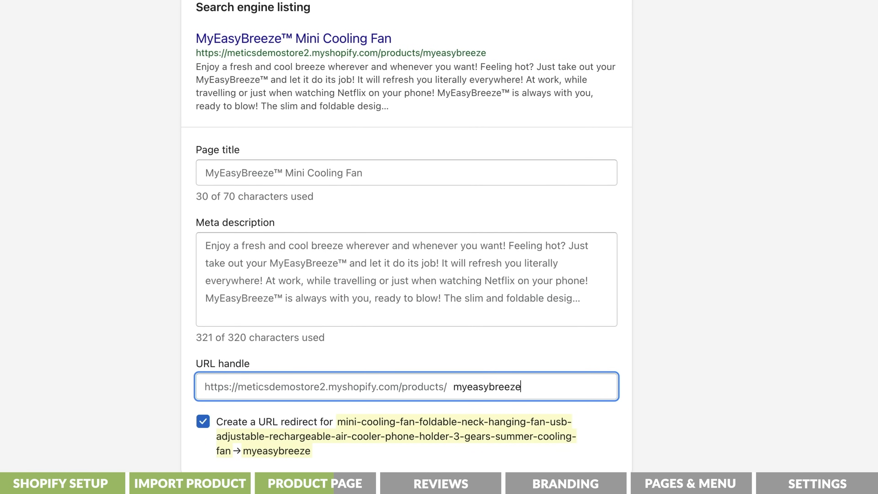
{"action": "left_click", "coordinate": [717, 54]}
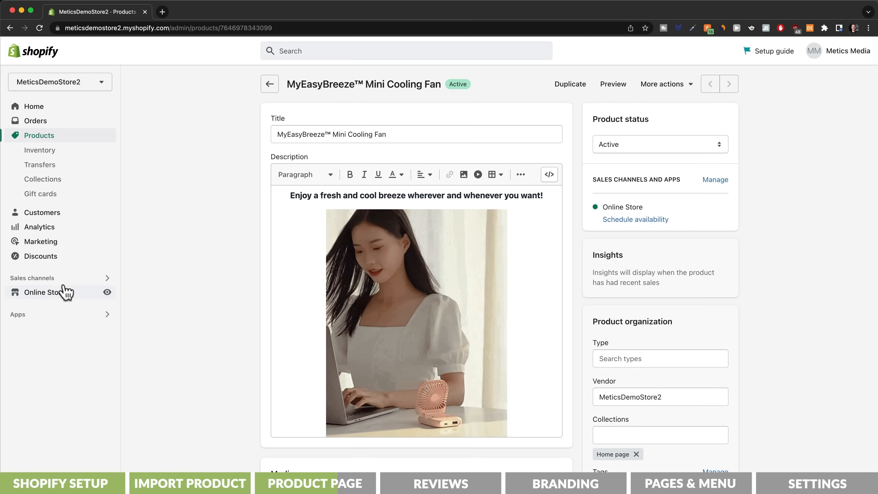
Step: Open the Sense theme for customization and load the MyEasyBreeze product page template
{"action": "left_click", "coordinate": [66, 292]}
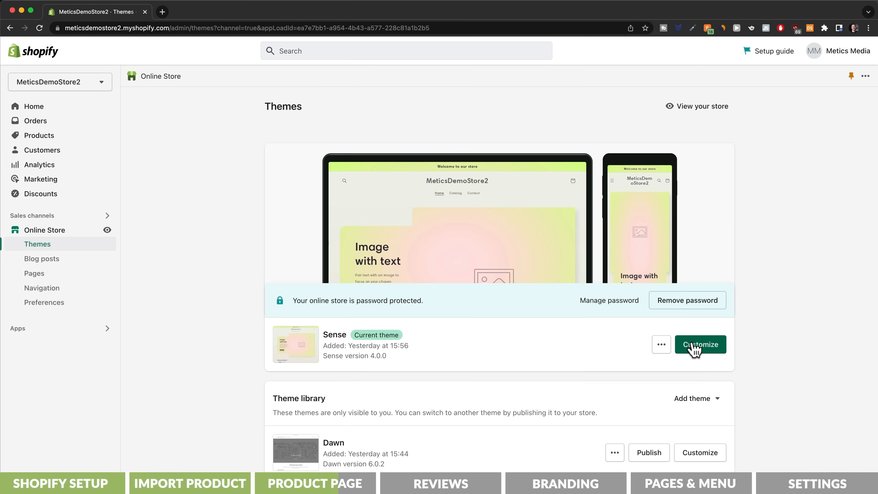
{"action": "left_click", "coordinate": [692, 344]}
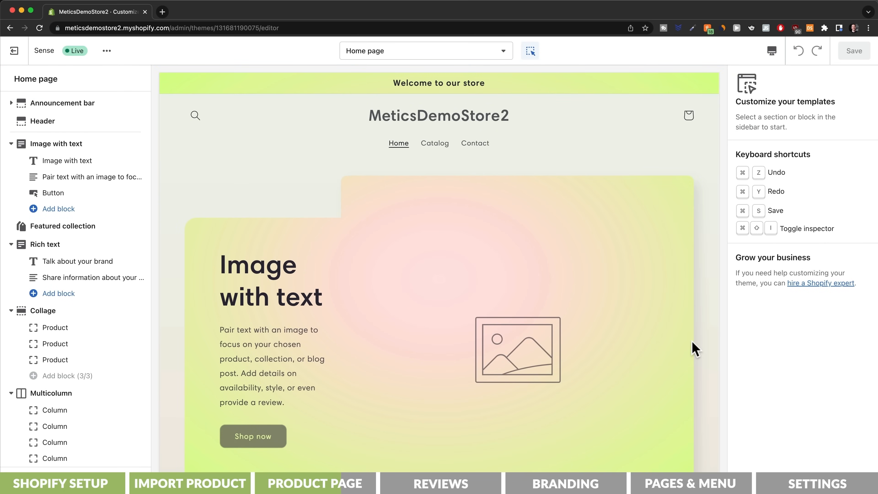
{"action": "left_click", "coordinate": [490, 56]}
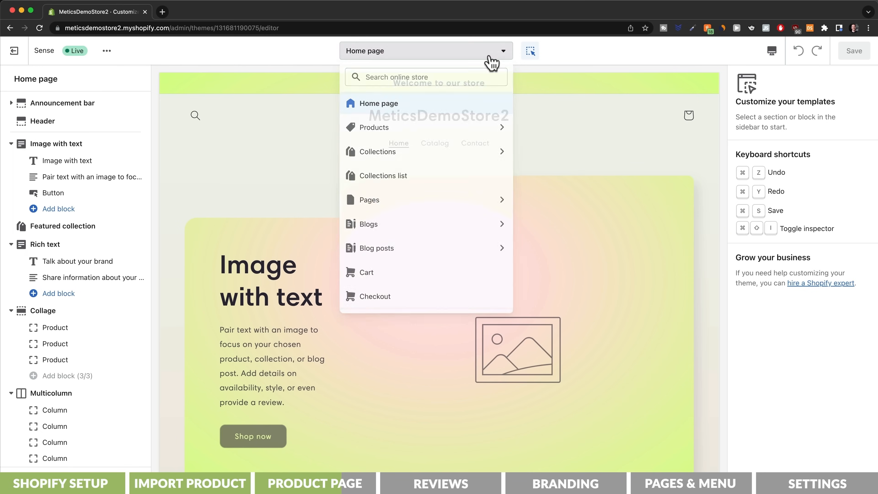
{"action": "left_click", "coordinate": [482, 129]}
{"action": "left_click", "coordinate": [467, 135]}
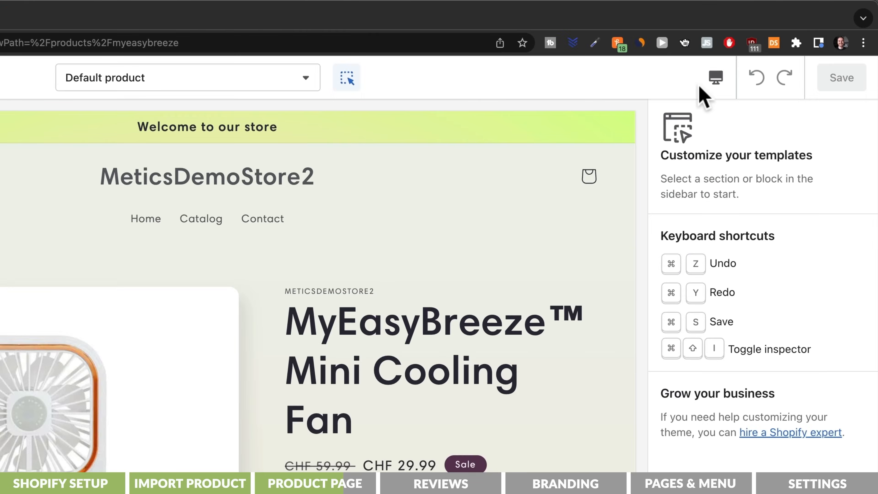
Step: Switch the theme preview to the mobile view and look through the MyEasyBreeze product page
{"action": "left_click", "coordinate": [713, 80]}
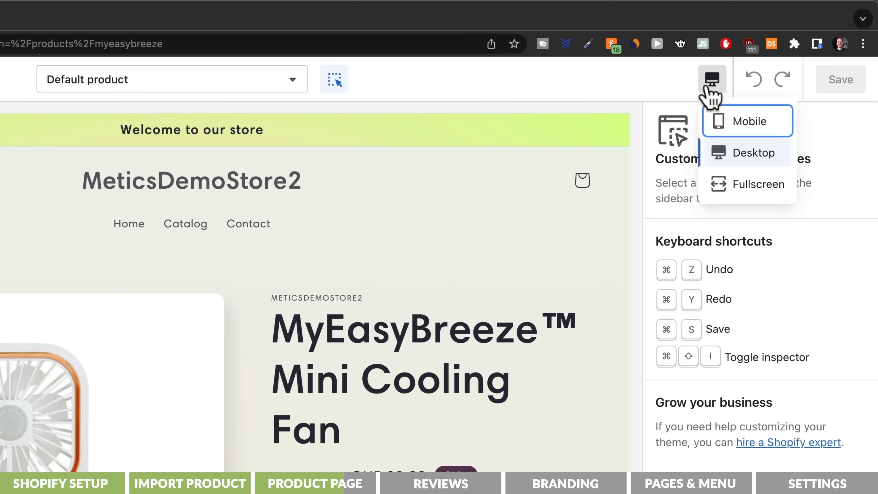
{"action": "left_click", "coordinate": [725, 126]}
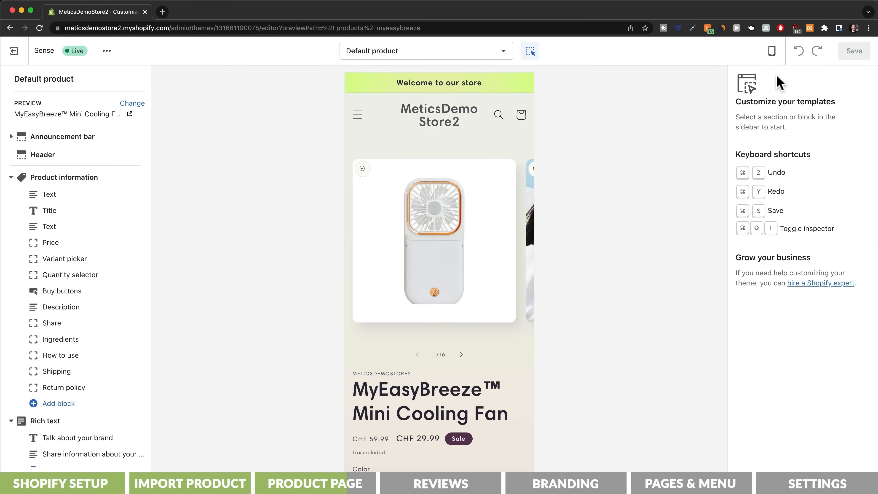
{"action": "scroll", "coordinate": [501, 249], "scroll_direction": "down", "scroll_amount": 10}
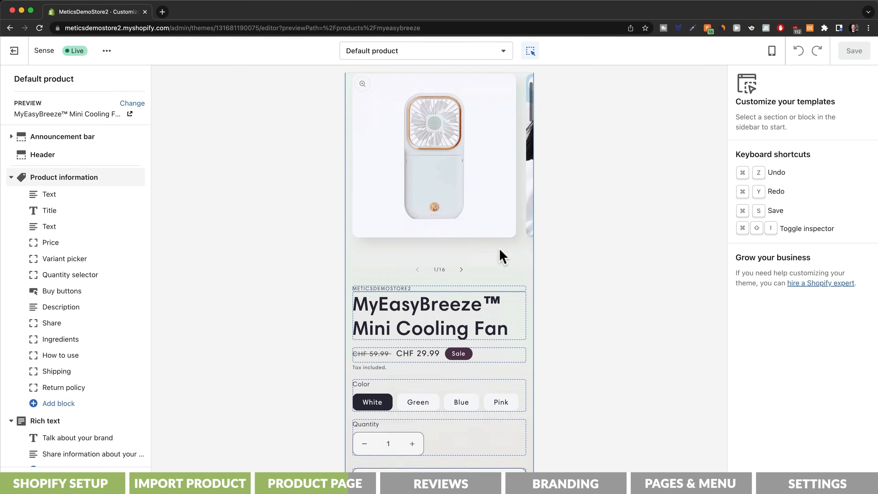
{"action": "scroll", "coordinate": [500, 248], "scroll_direction": "down", "scroll_amount": 12}
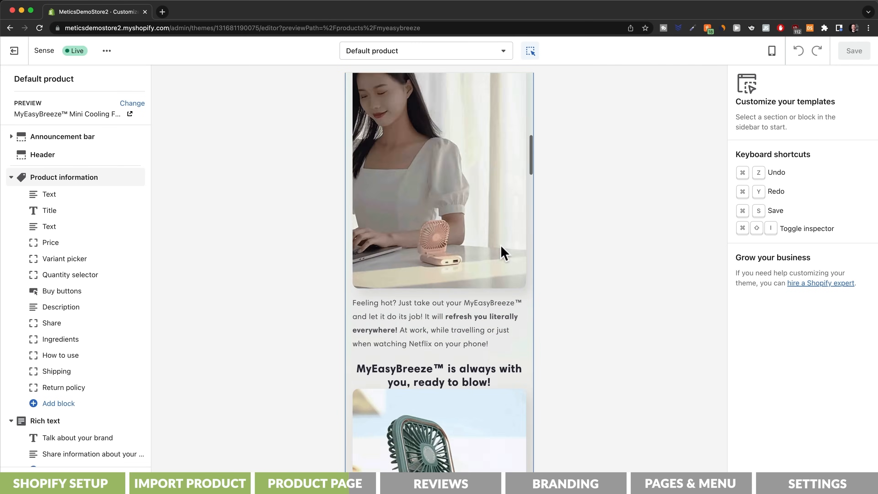
Step: Remove the Rich text, column and image sections from the product template, keeping only Product information and Product recommendations
{"action": "scroll", "coordinate": [502, 251], "scroll_direction": "down", "scroll_amount": 15}
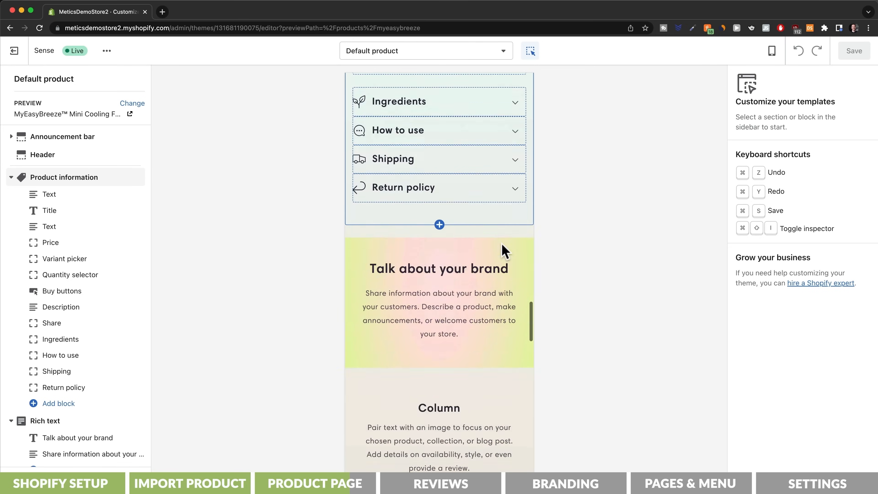
{"action": "scroll", "coordinate": [503, 250], "scroll_direction": "down", "scroll_amount": 15}
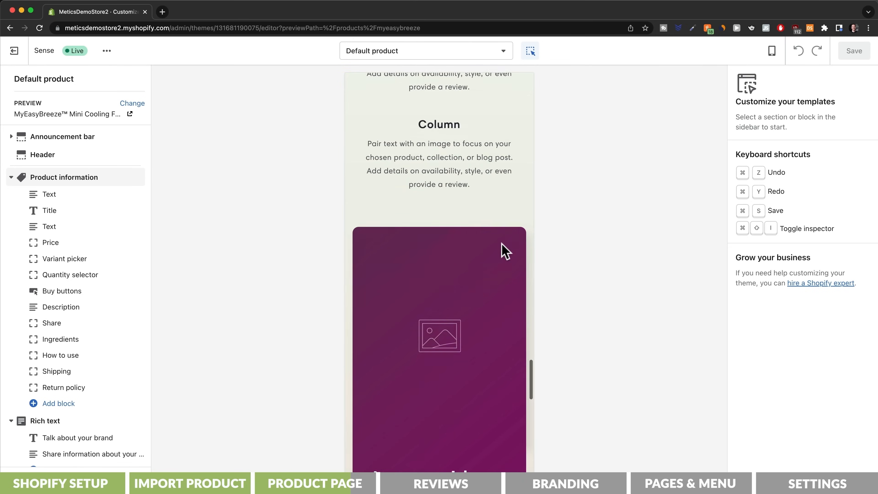
{"action": "scroll", "coordinate": [501, 243], "scroll_direction": "down", "scroll_amount": 5}
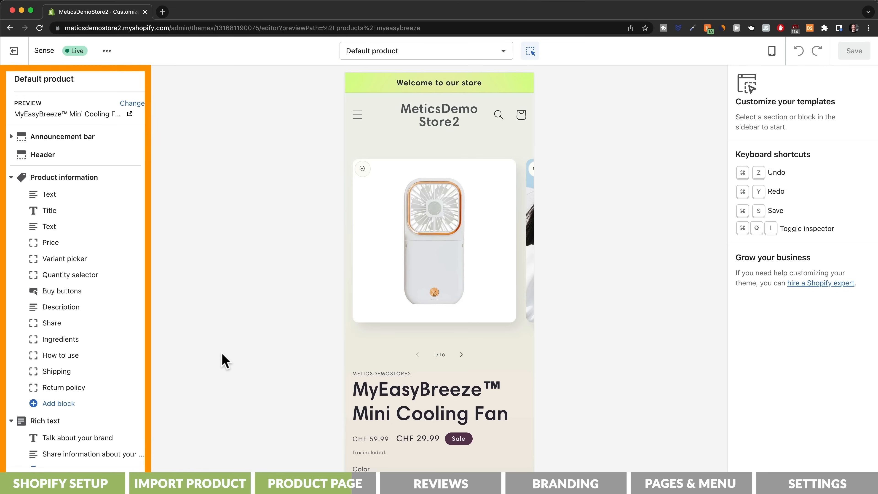
{"action": "left_click", "coordinate": [52, 418]}
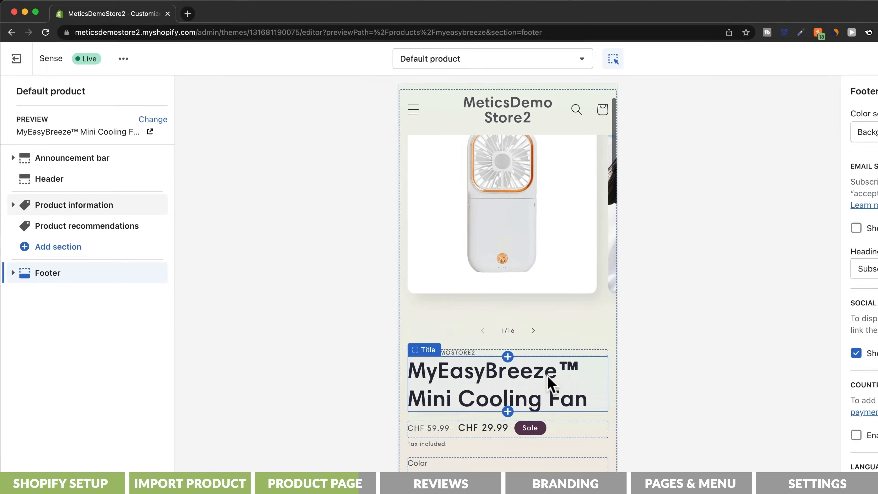
Step: Set the announcement bar text to "ONLY TODAY: 50% OFF & FREE SHIPPING"
{"action": "scroll", "coordinate": [547, 376], "scroll_direction": "up", "scroll_amount": 3}
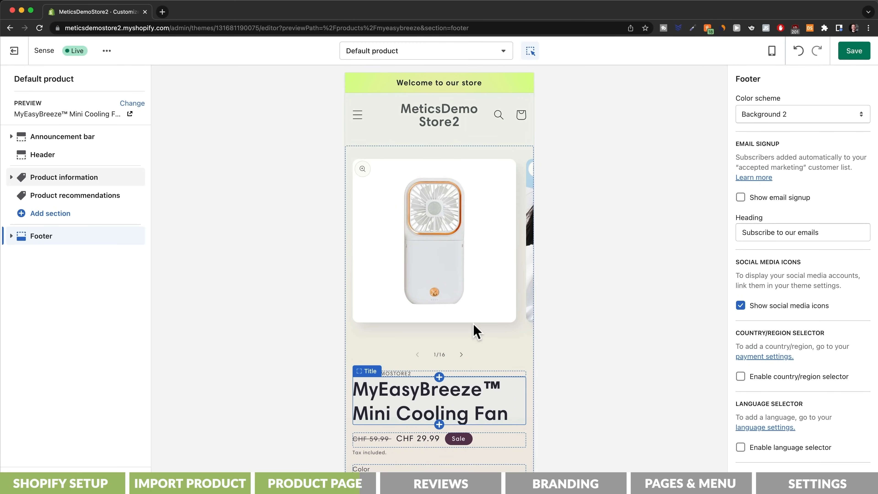
{"action": "left_click", "coordinate": [463, 87]}
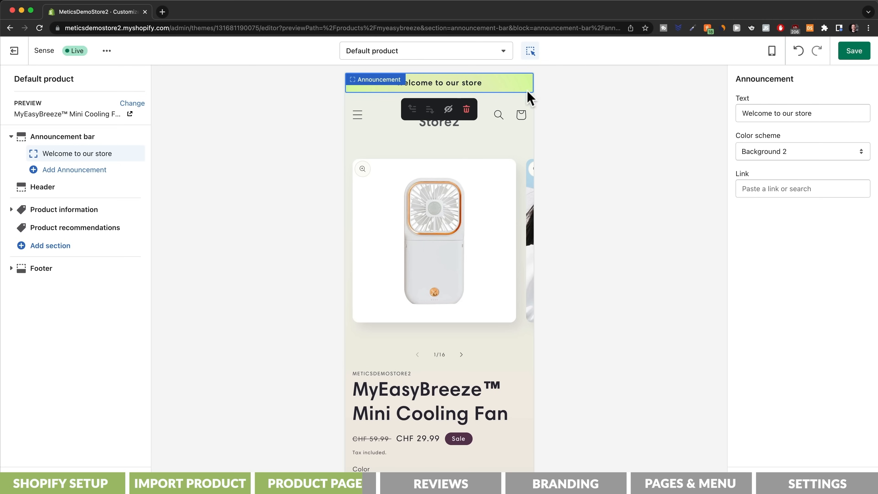
{"action": "left_click", "coordinate": [836, 114]}
{"action": "key", "text": "super+a"}
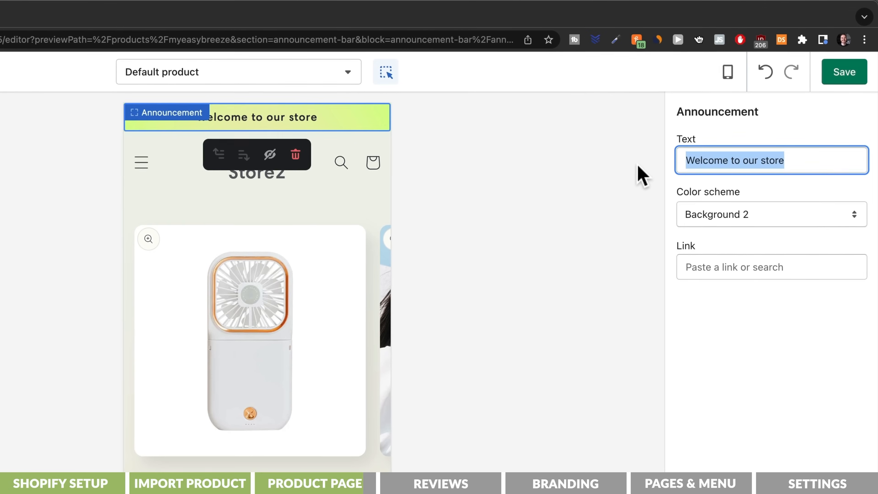
{"action": "key", "text": "super+v"}
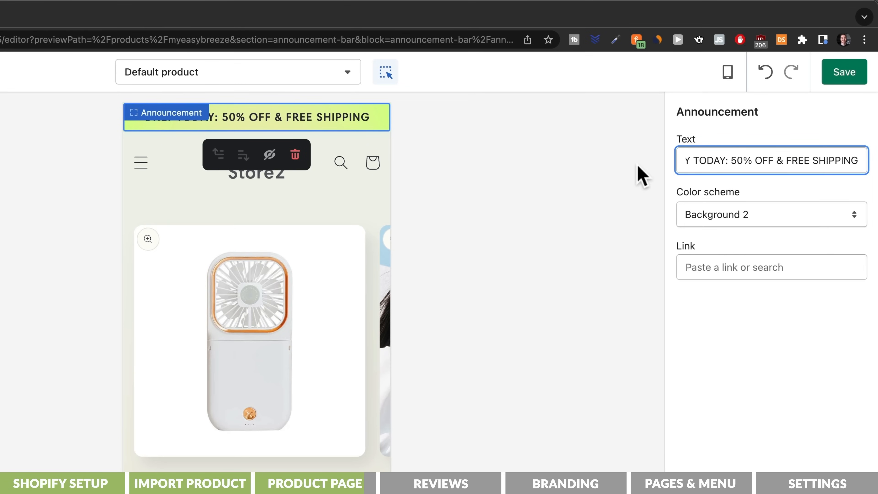
Step: Turn the Ingredients collapsible row into an FAQ row with the Question mark icon and fill its content with the product's questions and answers
{"action": "scroll", "coordinate": [338, 435], "scroll_direction": "down", "scroll_amount": 20}
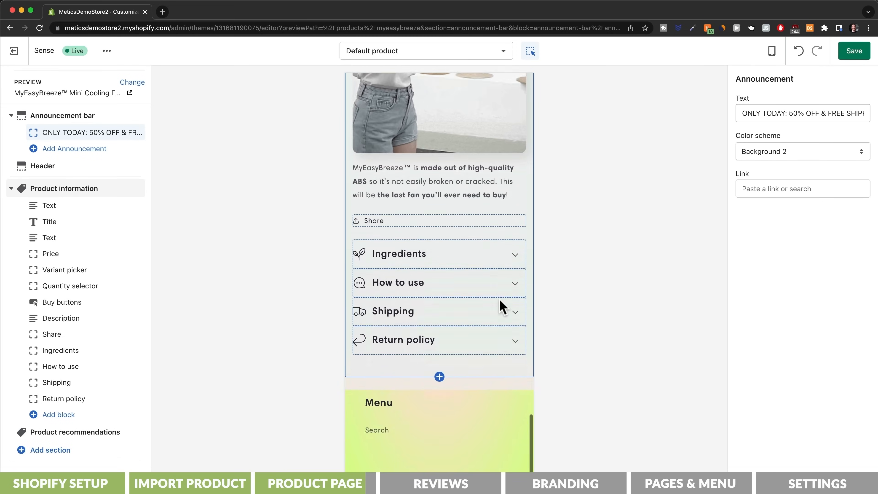
{"action": "scroll", "coordinate": [502, 306], "scroll_direction": "down", "scroll_amount": 2}
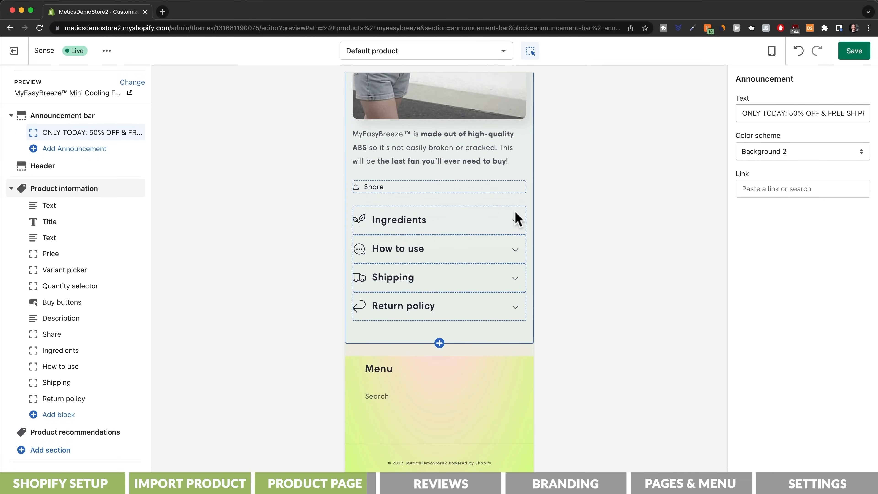
{"action": "left_click", "coordinate": [515, 224]}
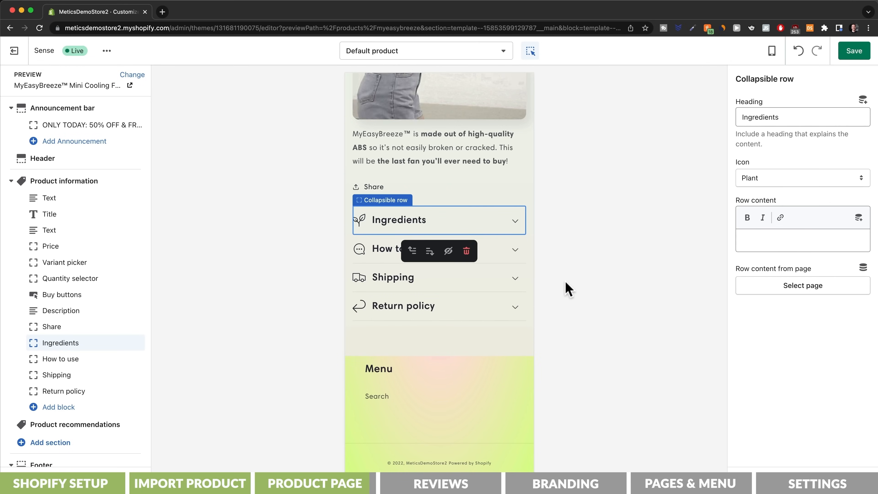
{"action": "left_click", "coordinate": [505, 228]}
{"action": "left_click", "coordinate": [778, 117]}
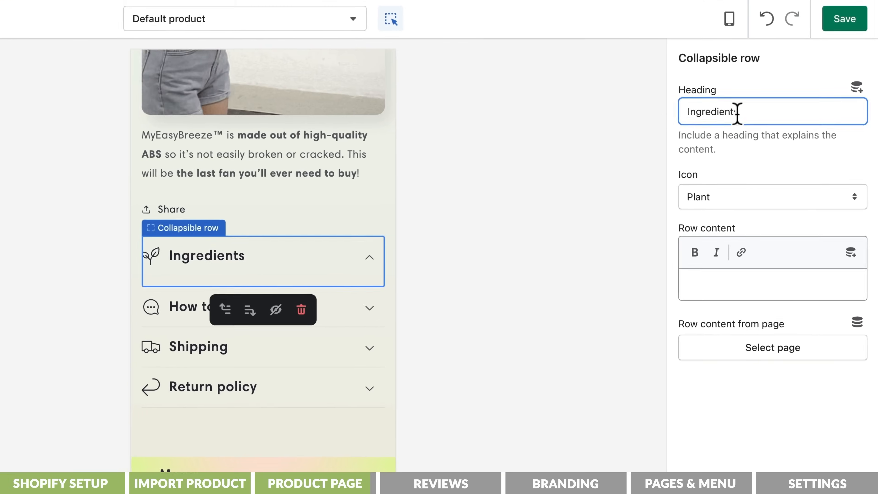
{"action": "double_click", "coordinate": [737, 112]}
{"action": "type", "text": "FAQ"}
{"action": "left_click", "coordinate": [711, 198]}
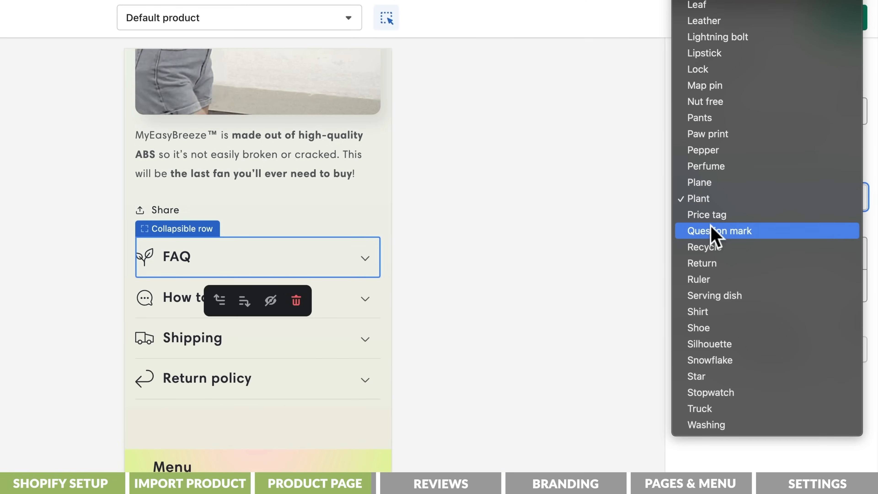
{"action": "left_click", "coordinate": [711, 228]}
{"action": "left_click", "coordinate": [715, 286]}
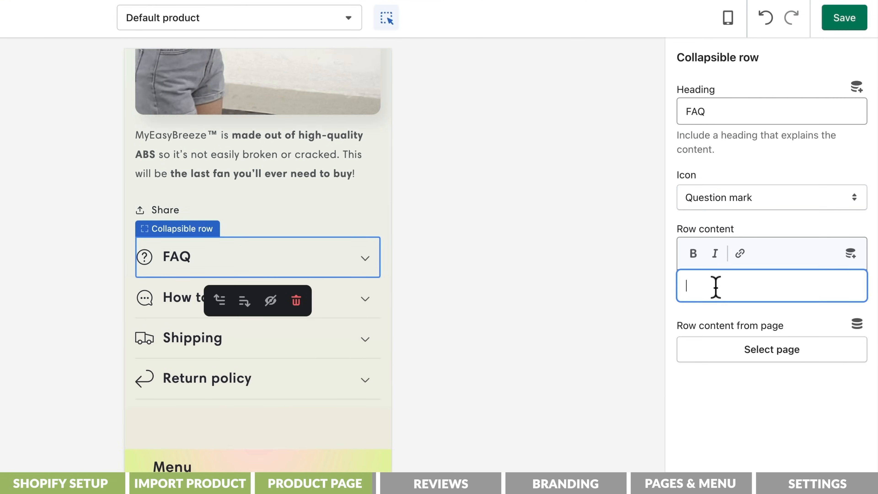
{"action": "type", "text": "FAQs"}
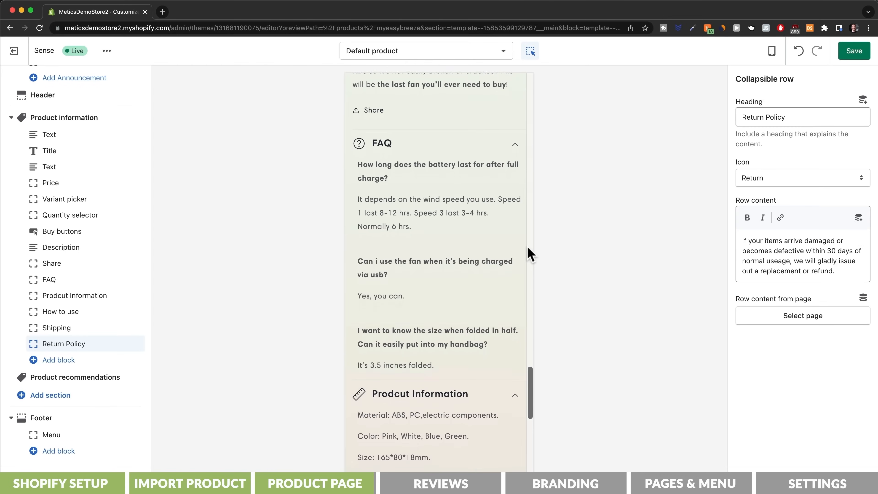
Step: Check the collapsible rows from FAQ through Return Policy in the mobile preview and save the template
{"action": "scroll", "coordinate": [530, 254], "scroll_direction": "down", "scroll_amount": 5}
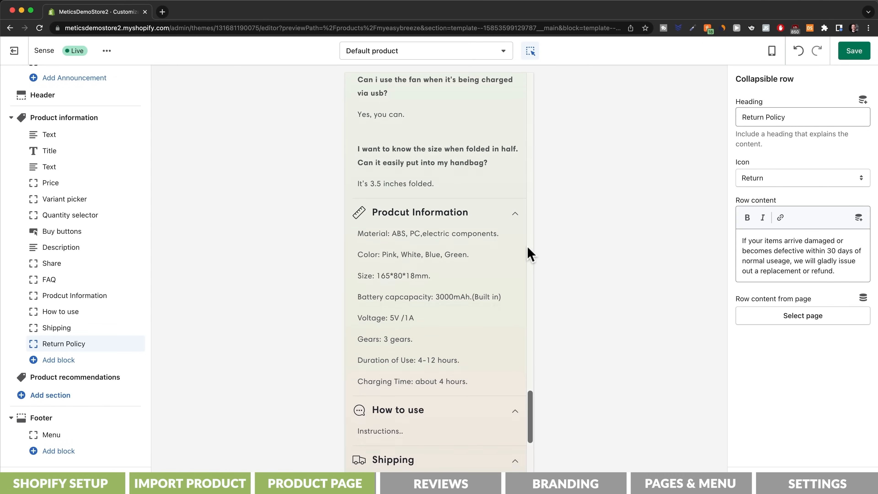
{"action": "scroll", "coordinate": [530, 255], "scroll_direction": "down", "scroll_amount": 6}
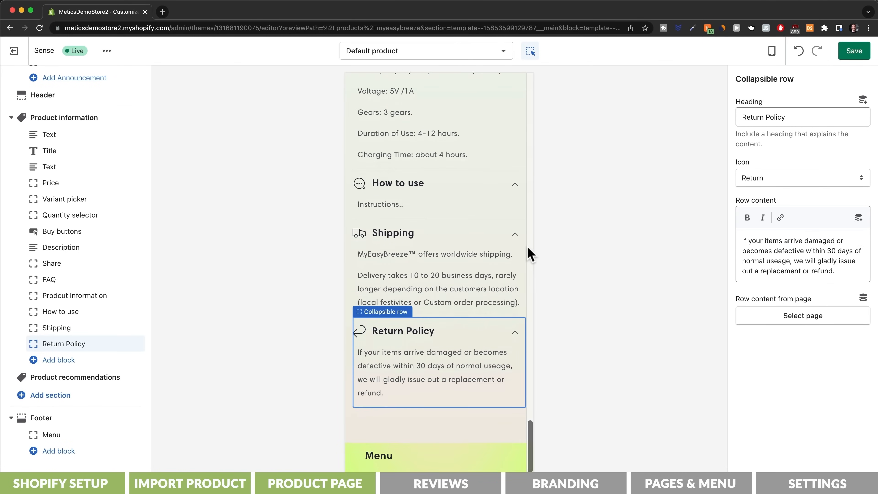
{"action": "scroll", "coordinate": [529, 254], "scroll_direction": "down", "scroll_amount": 2}
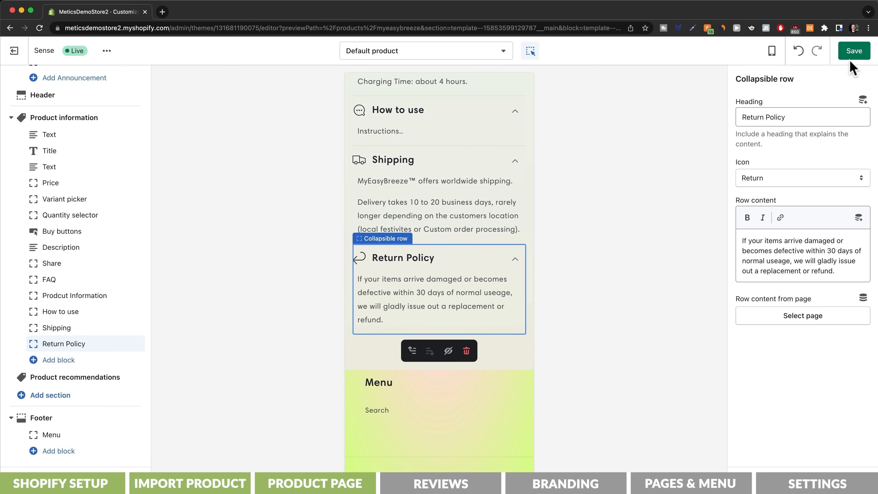
{"action": "left_click", "coordinate": [853, 51]}
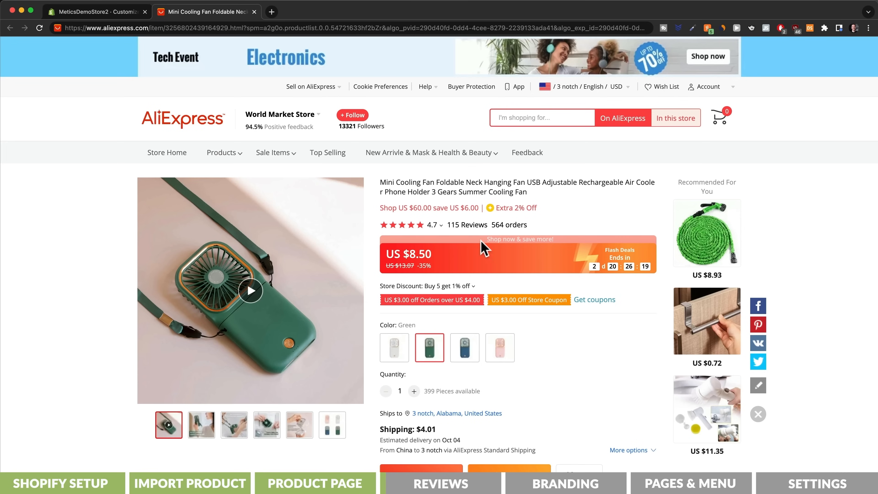
Step: Open the customer reviews on the fan's AliExpress listing and look through the ratings and review photos
{"action": "left_click", "coordinate": [470, 225]}
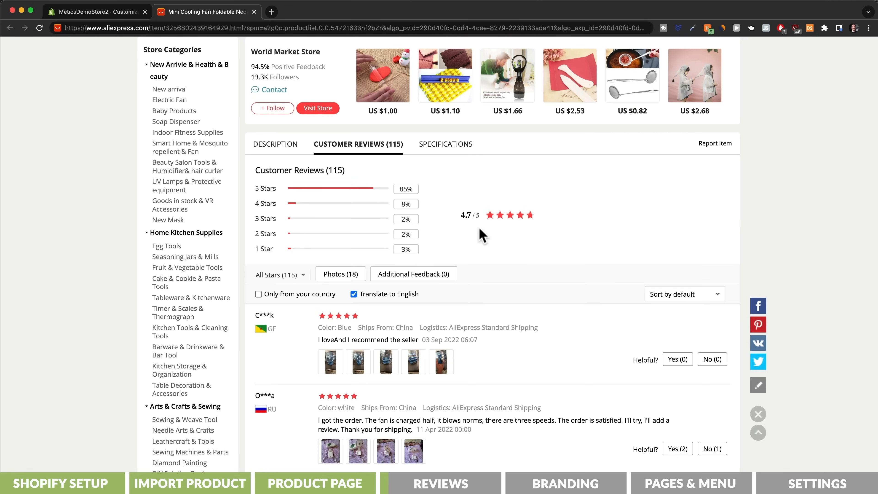
{"action": "scroll", "coordinate": [554, 271], "scroll_direction": "down", "scroll_amount": 6}
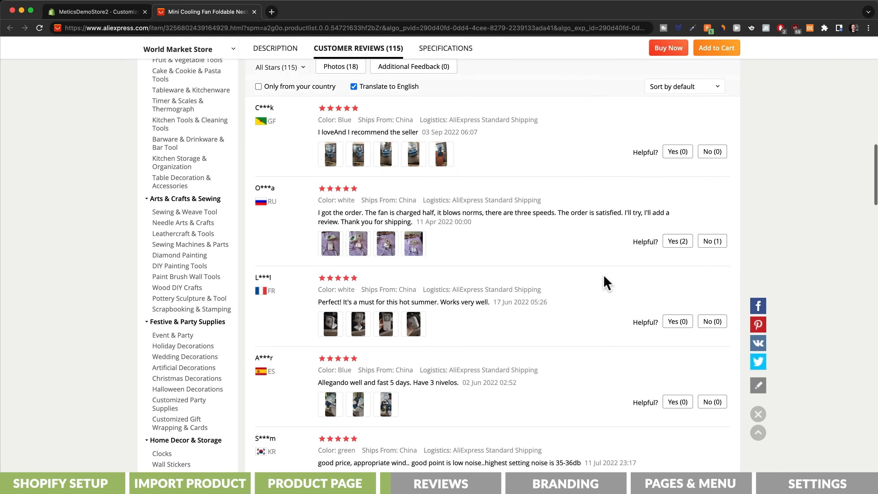
{"action": "scroll", "coordinate": [604, 282], "scroll_direction": "down", "scroll_amount": 5}
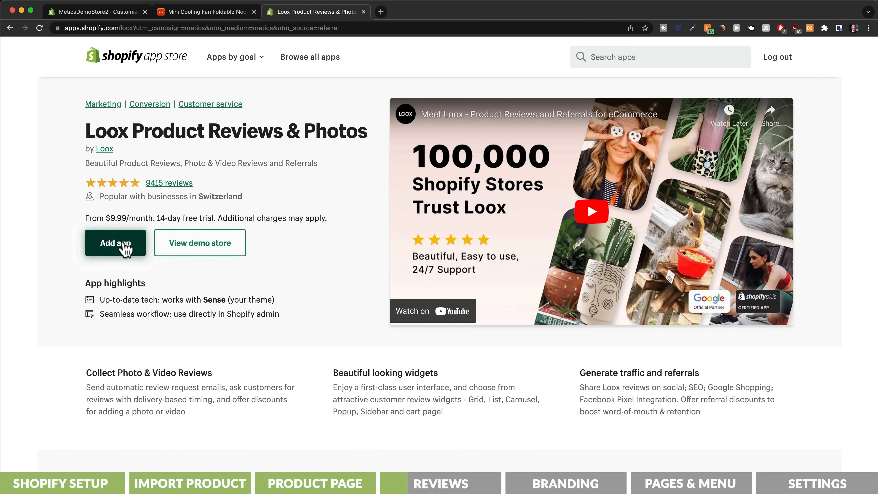
Step: Install Loox Product Reviews & Photos from the Shopify App Store with the Growth plan's 14-day trial and approve the subscription
{"action": "left_click", "coordinate": [125, 248]}
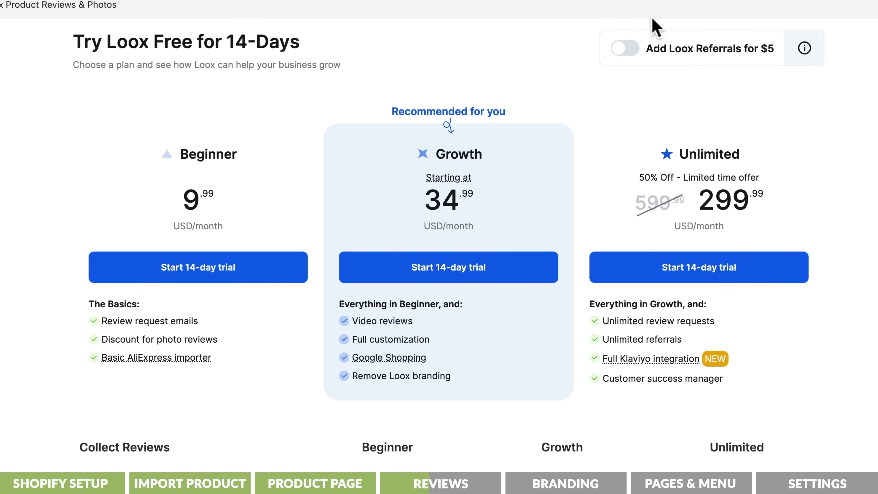
{"action": "left_click", "coordinate": [508, 273]}
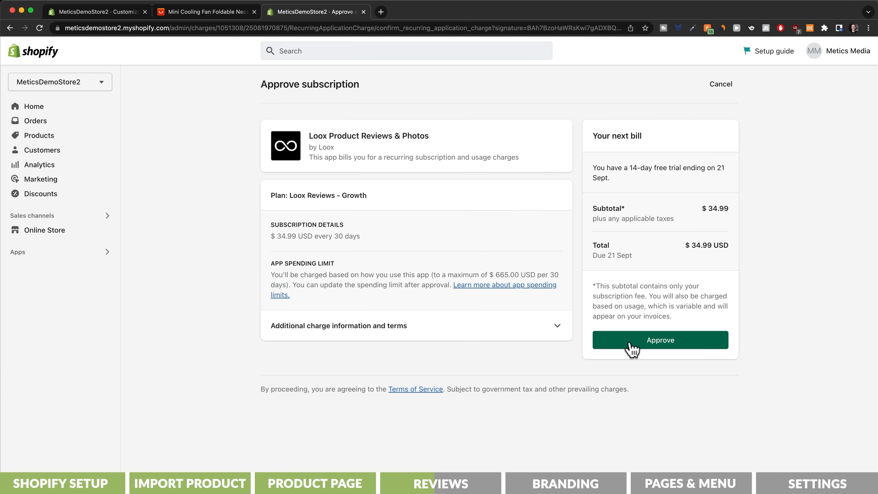
{"action": "left_click", "coordinate": [631, 346]}
Step: Complete the Loox setup with the default reviews widget and review request email, skipping the discount offer
{"action": "left_click", "coordinate": [673, 293]}
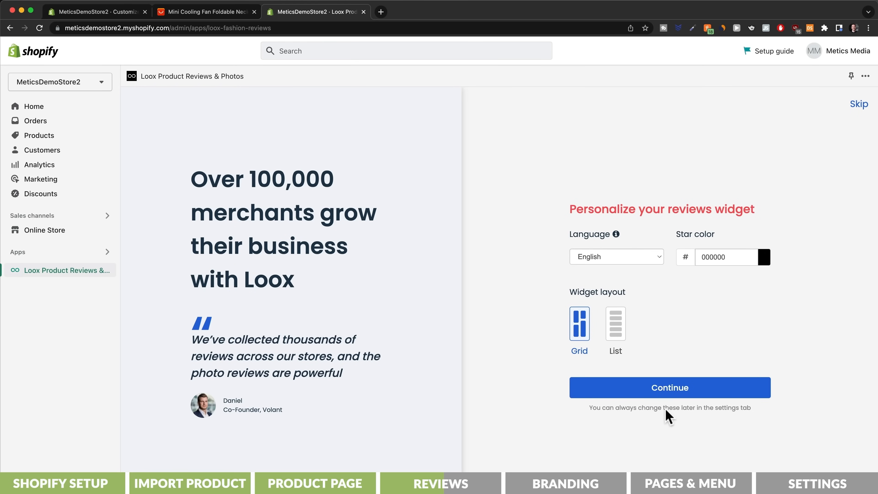
{"action": "left_click", "coordinate": [673, 388]}
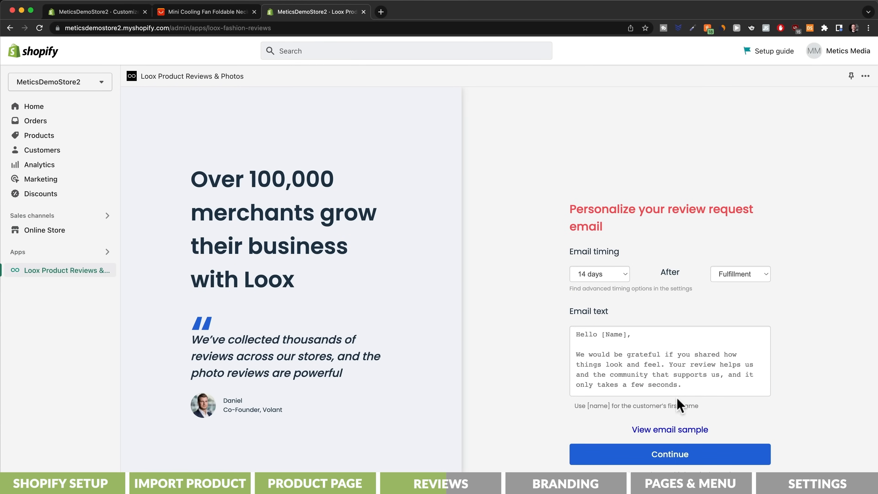
{"action": "left_click", "coordinate": [672, 457]}
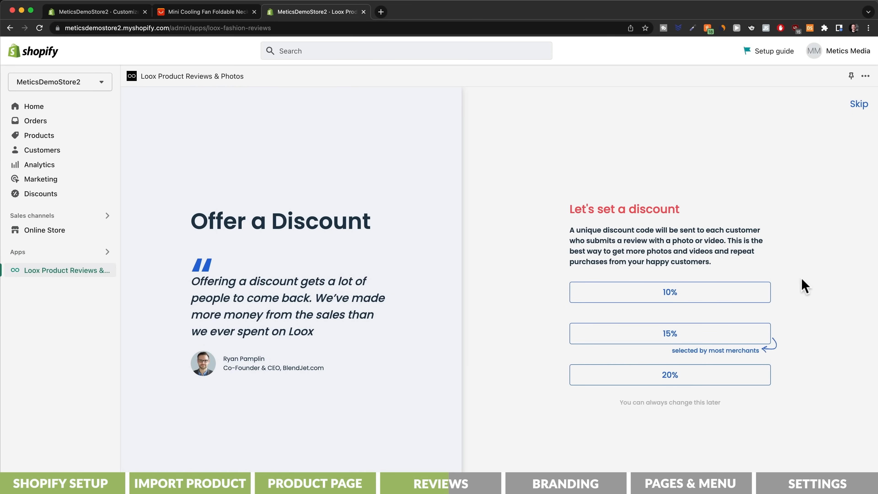
{"action": "left_click", "coordinate": [860, 106]}
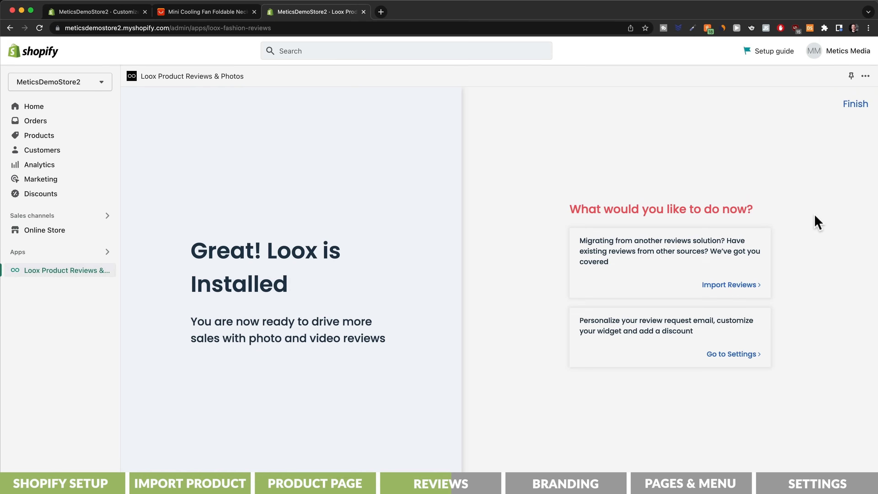
Step: Open Loox's review import page, show the browser's bookmarks bar and add the Import to Loox bookmark to it
{"action": "left_click", "coordinate": [741, 286]}
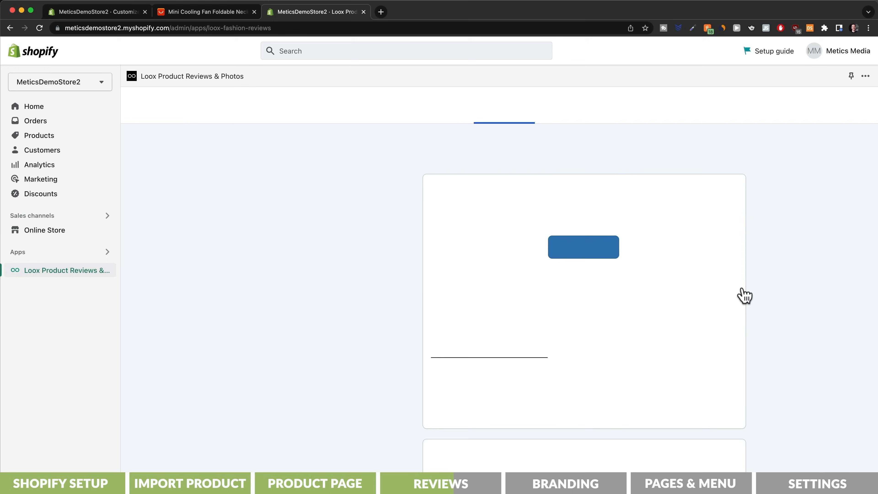
{"action": "key", "text": "super+shift+b"}
{"action": "left_click_drag", "start_coordinate": [599, 266], "coordinate": [417, 52]}
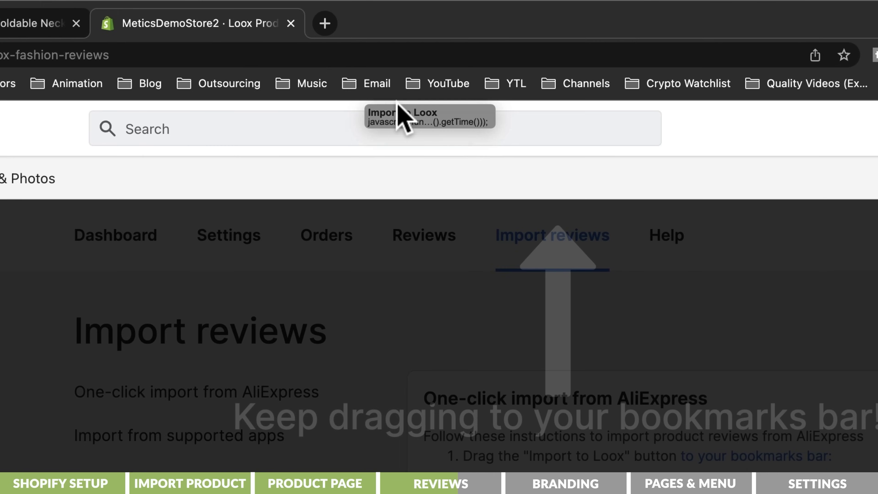
{"action": "left_click_drag", "start_coordinate": [397, 104], "coordinate": [394, 91]}
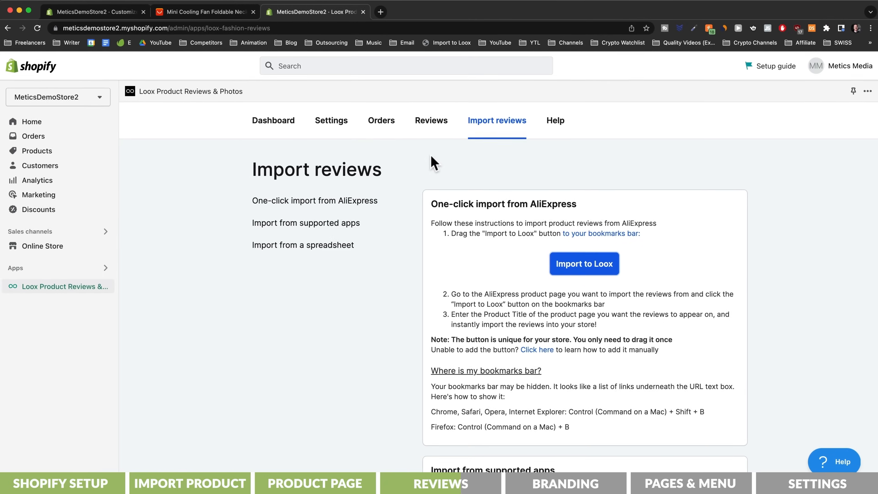
Step: Run the Loox importer on the fan's AliExpress listing for MyEasyBreeze™ Mini Cooling Fan, scan 100 reviews and open the import preview
{"action": "left_click", "coordinate": [207, 11]}
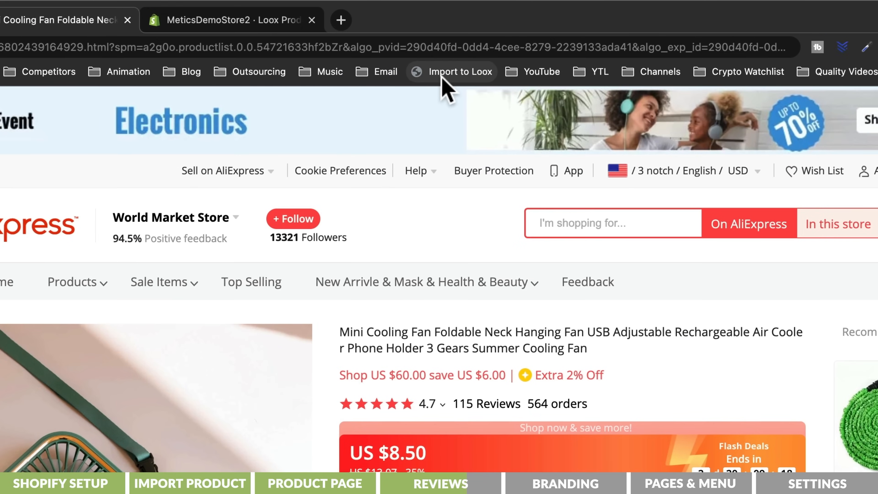
{"action": "left_click", "coordinate": [442, 73]}
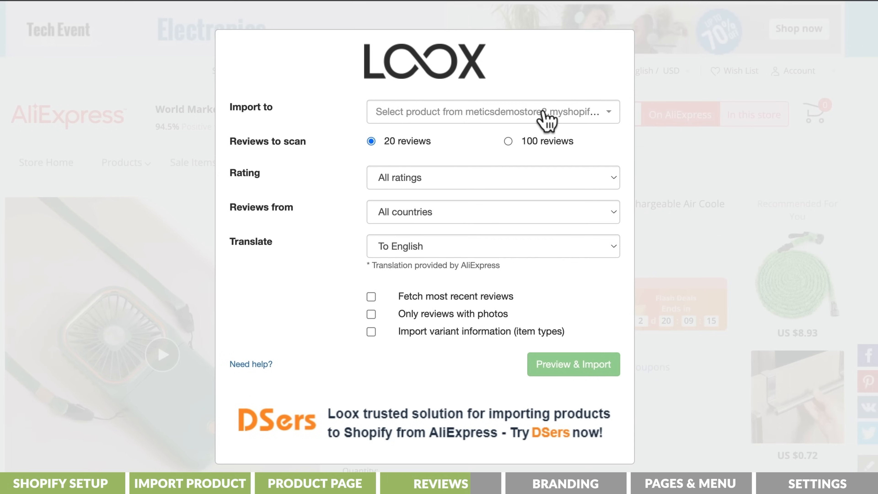
{"action": "left_click", "coordinate": [547, 119]}
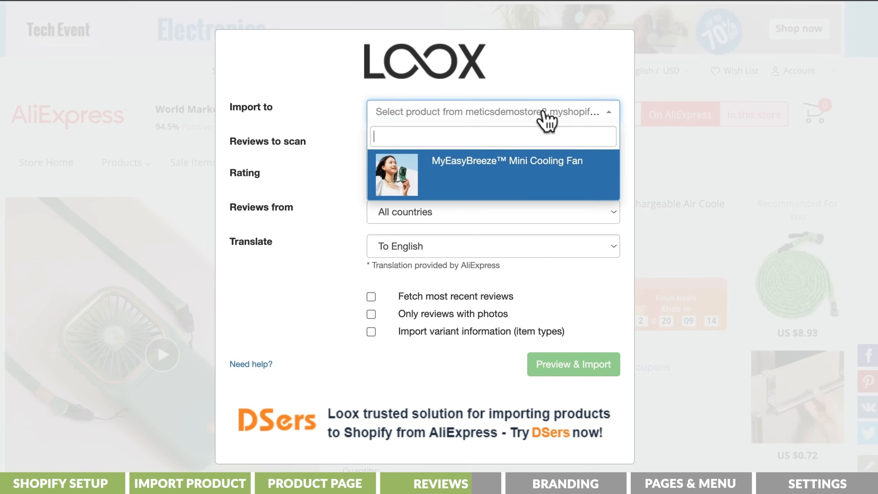
{"action": "left_click", "coordinate": [525, 178]}
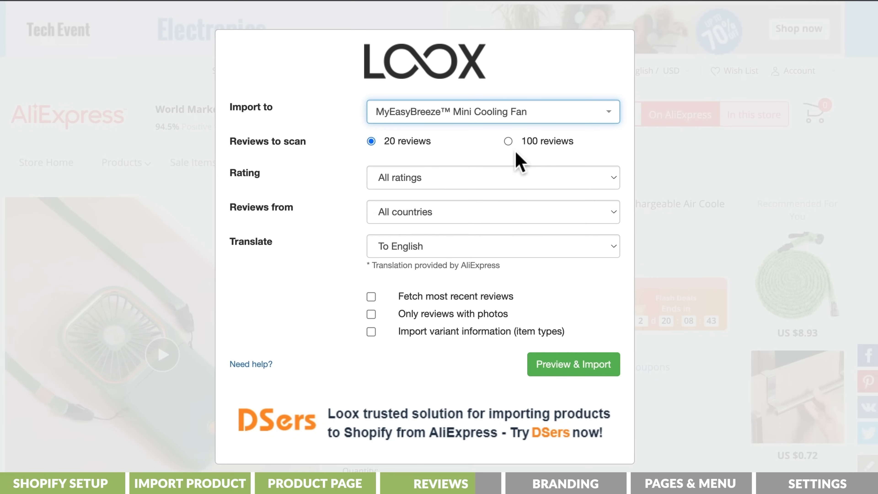
{"action": "left_click", "coordinate": [507, 141]}
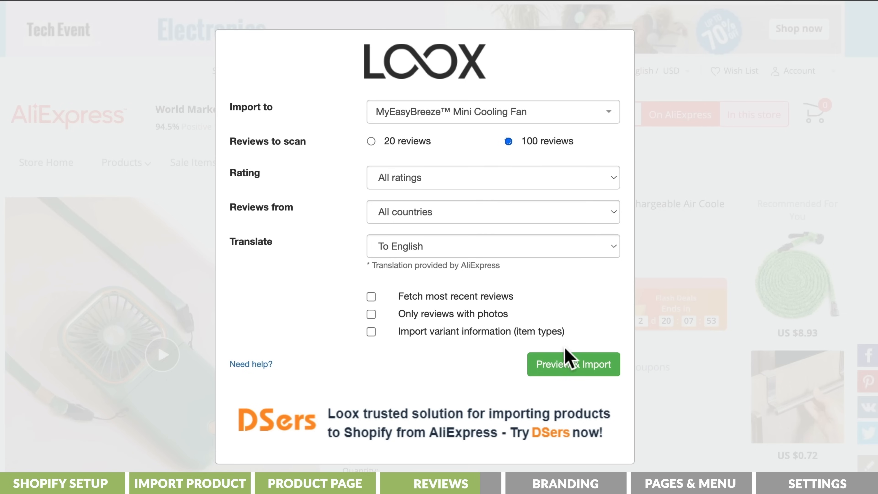
{"action": "left_click", "coordinate": [567, 364]}
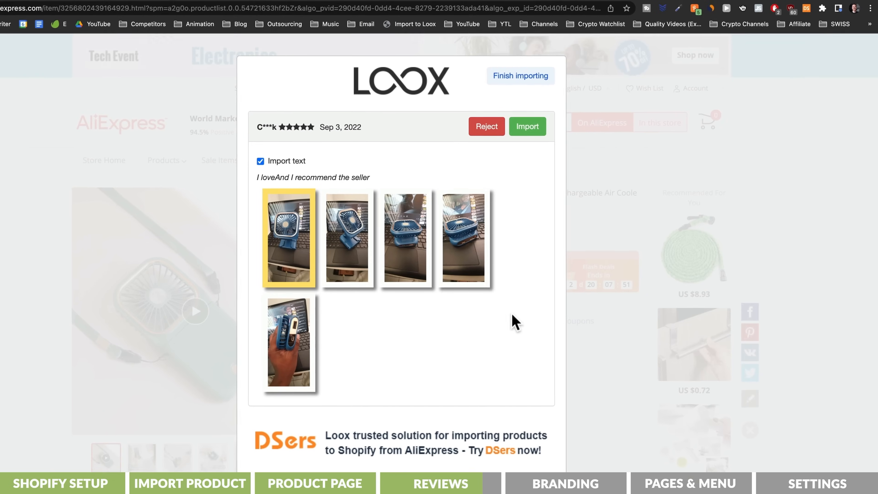
Step: Import the five-star AliExpress reviews with customer photos, reject the thumbs-up placeholder and one-star reviews, and finish importing
{"action": "left_click", "coordinate": [525, 131]}
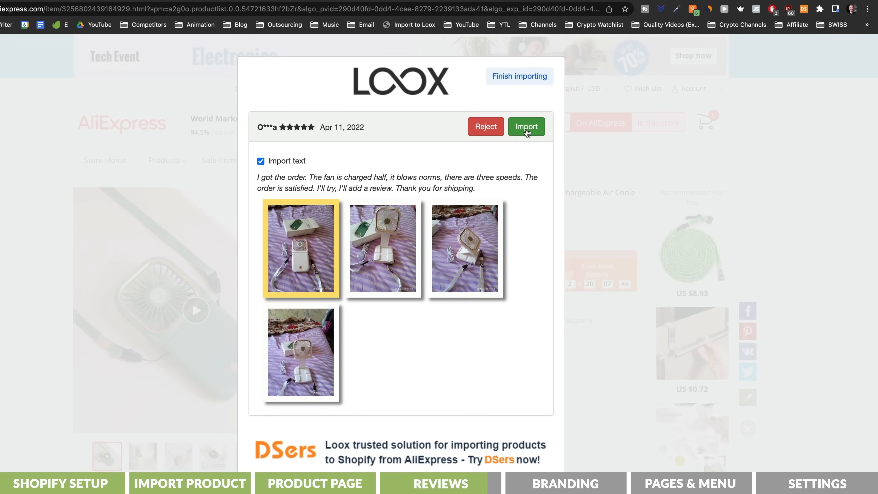
{"action": "left_click", "coordinate": [526, 131]}
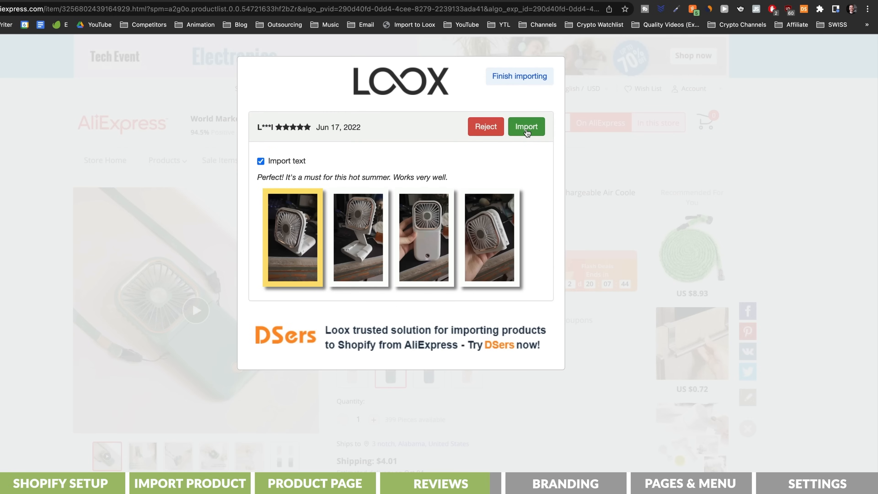
{"action": "left_click", "coordinate": [526, 132]}
{"action": "left_click", "coordinate": [525, 132]}
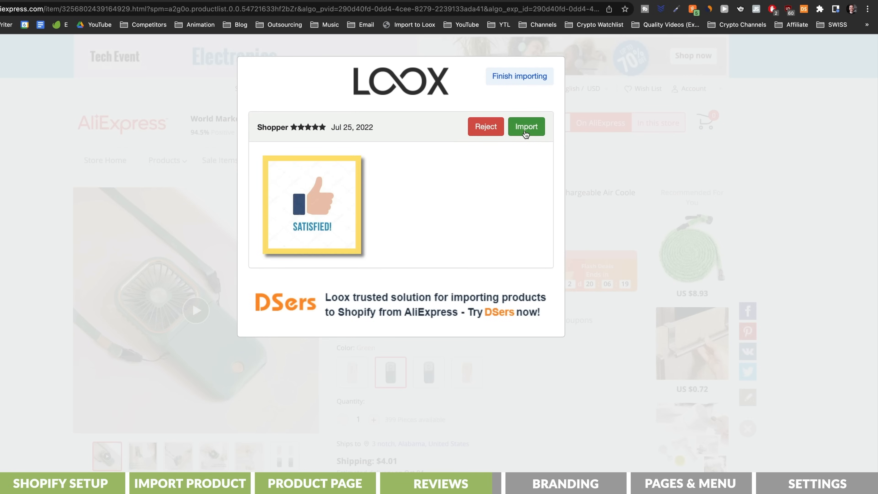
{"action": "left_click", "coordinate": [497, 131]}
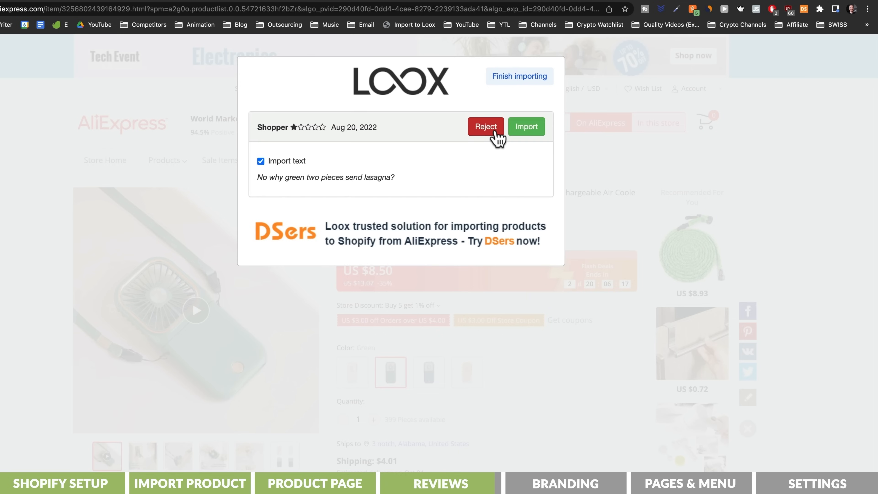
{"action": "left_click", "coordinate": [497, 132]}
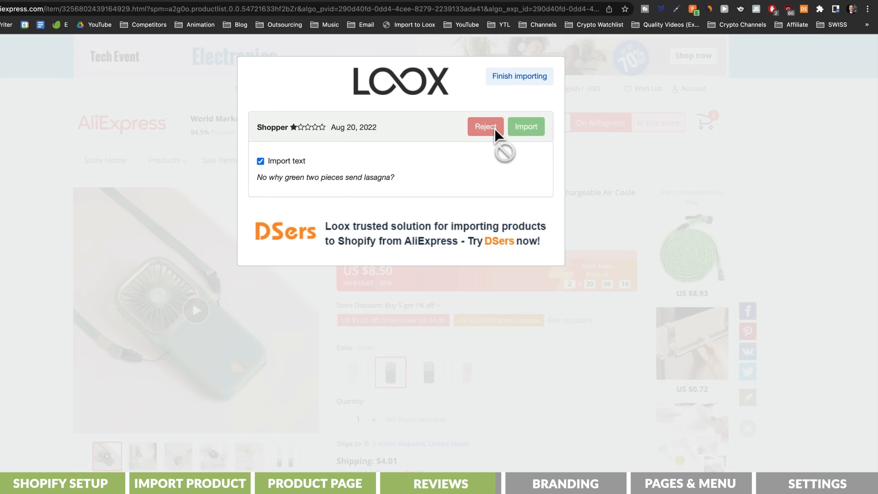
{"action": "left_click", "coordinate": [518, 77]}
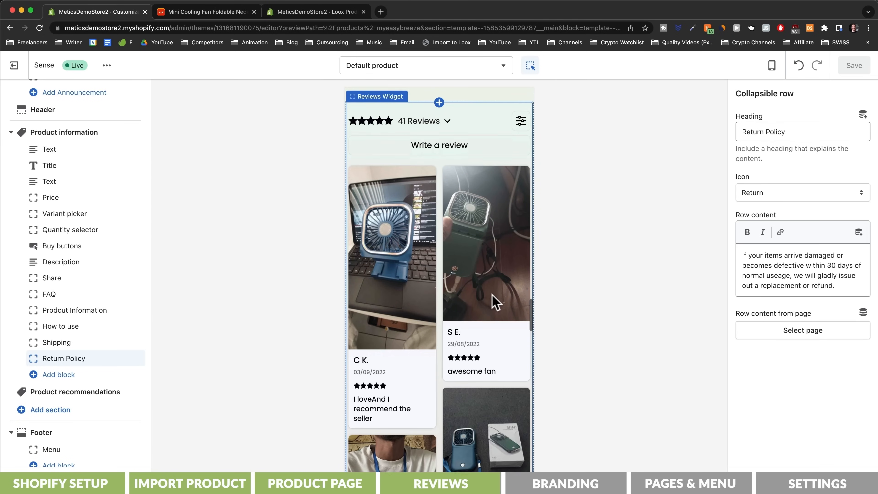
Step: Open the Sense theme's color settings and browse the product gallery to the fourth photo, a close-up of the green fan
{"action": "scroll", "coordinate": [492, 297], "scroll_direction": "down", "scroll_amount": 5}
{"action": "scroll", "coordinate": [492, 293], "scroll_direction": "down", "scroll_amount": 10}
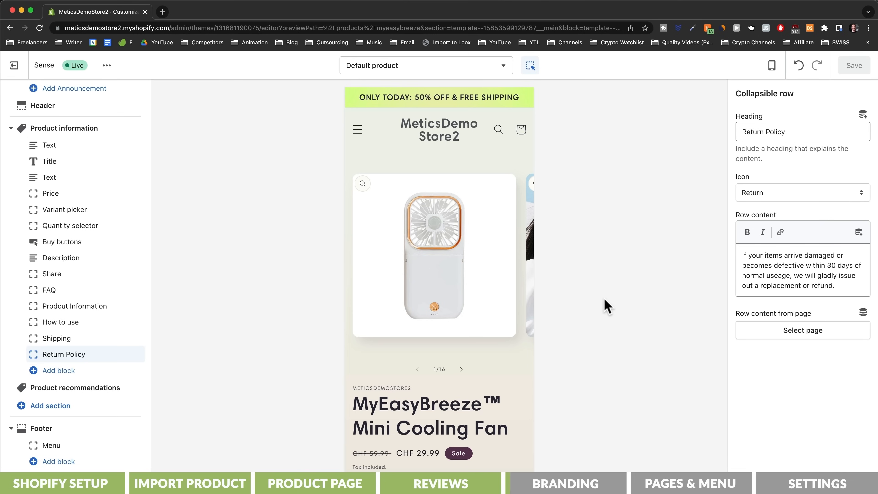
{"action": "left_click", "coordinate": [45, 480]}
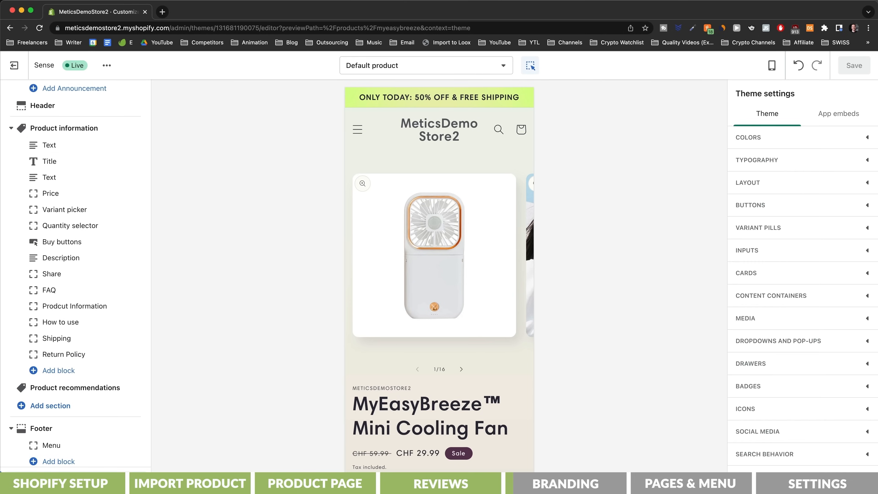
{"action": "left_click", "coordinate": [867, 139]}
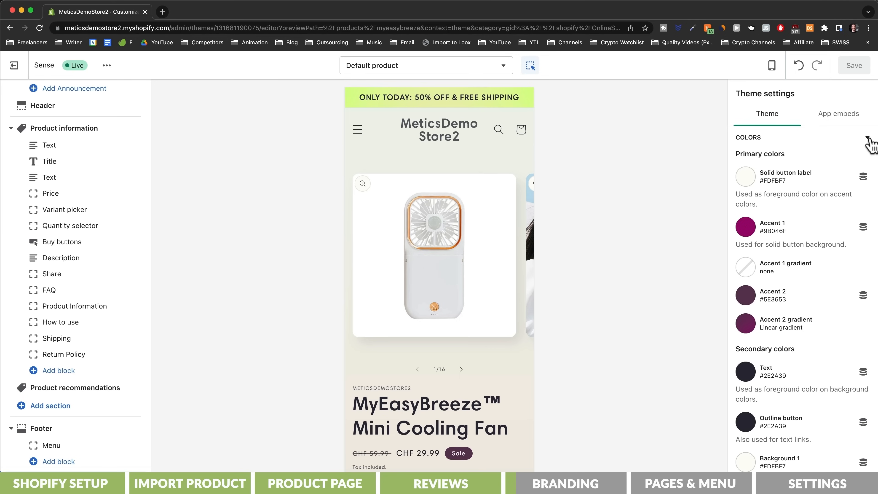
{"action": "left_click", "coordinate": [463, 372]}
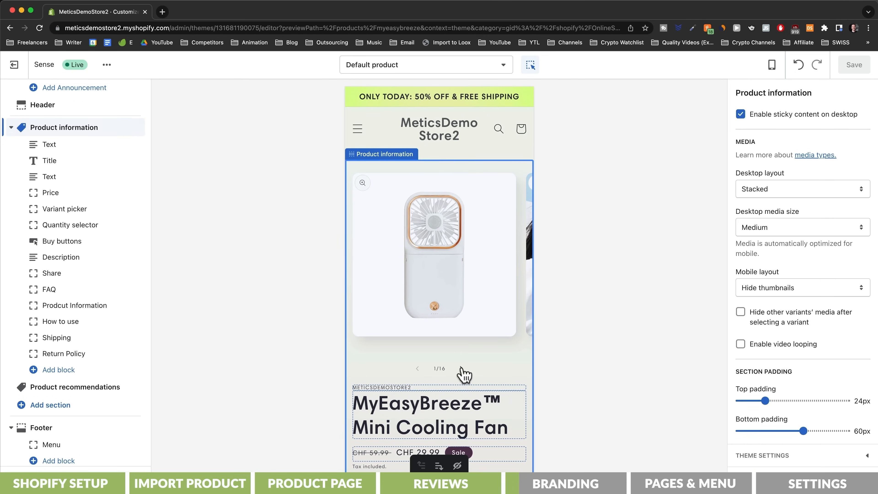
{"action": "left_click", "coordinate": [462, 369]}
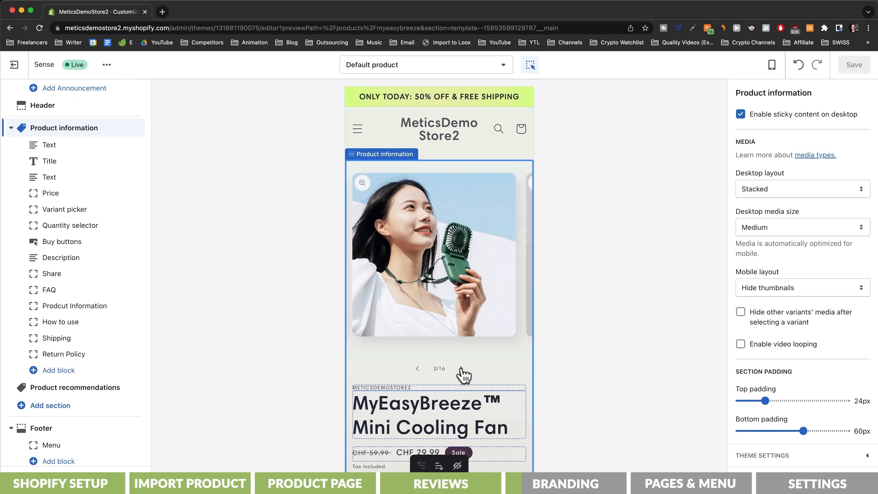
{"action": "left_click", "coordinate": [461, 368]}
{"action": "left_click", "coordinate": [462, 369]}
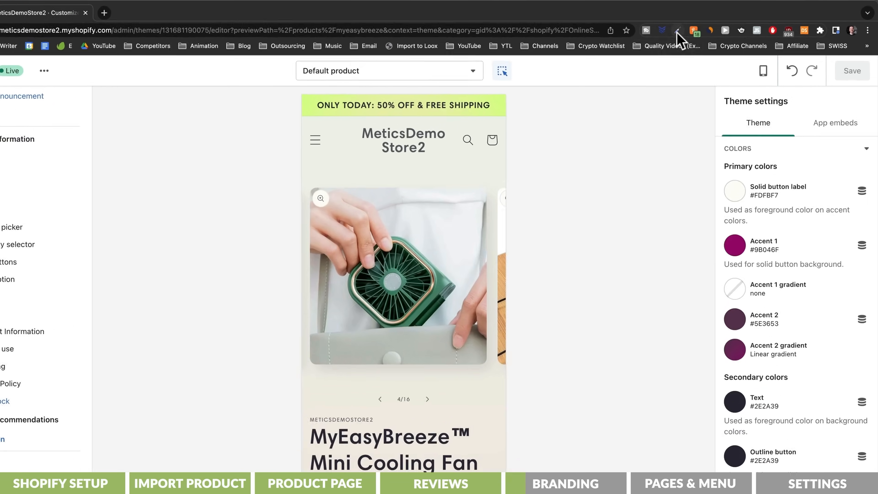
Step: Sample the fan's green from the product photo with ColorZilla and set the theme's Accent 1 color to #549178
{"action": "left_click", "coordinate": [692, 28]}
{"action": "left_click", "coordinate": [681, 41]}
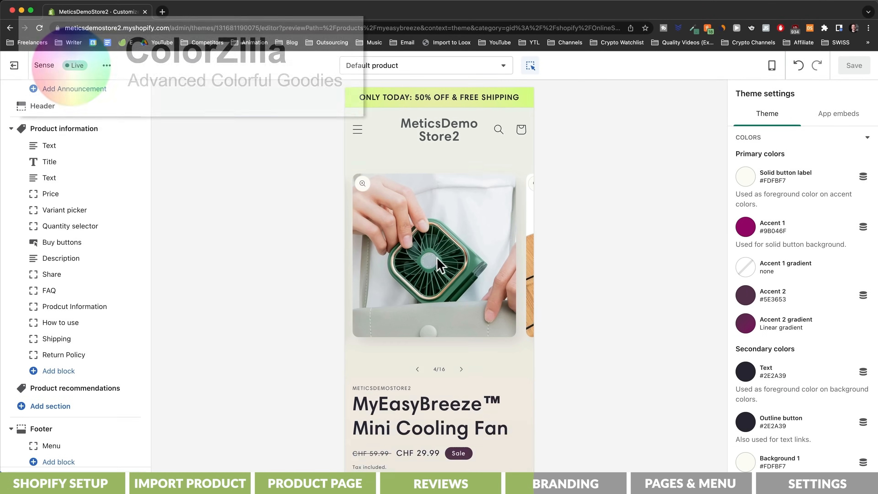
{"action": "left_click", "coordinate": [745, 229]}
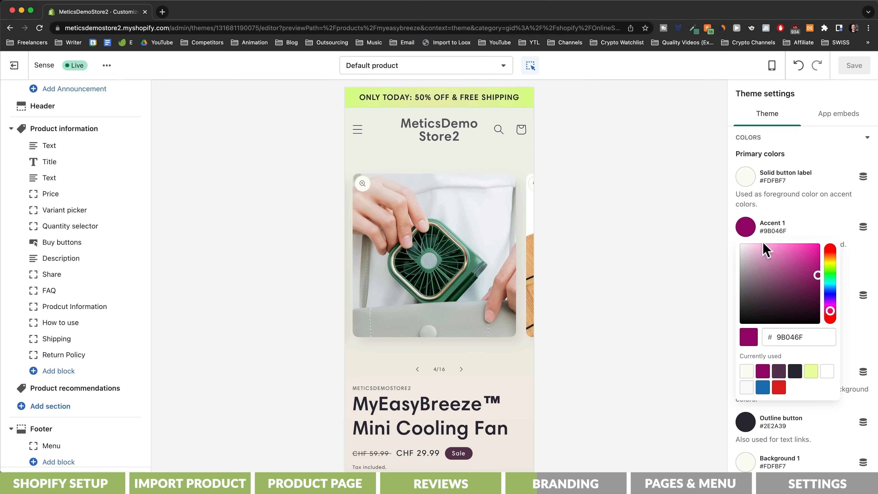
{"action": "left_click_drag", "start_coordinate": [776, 333], "coordinate": [825, 334]}
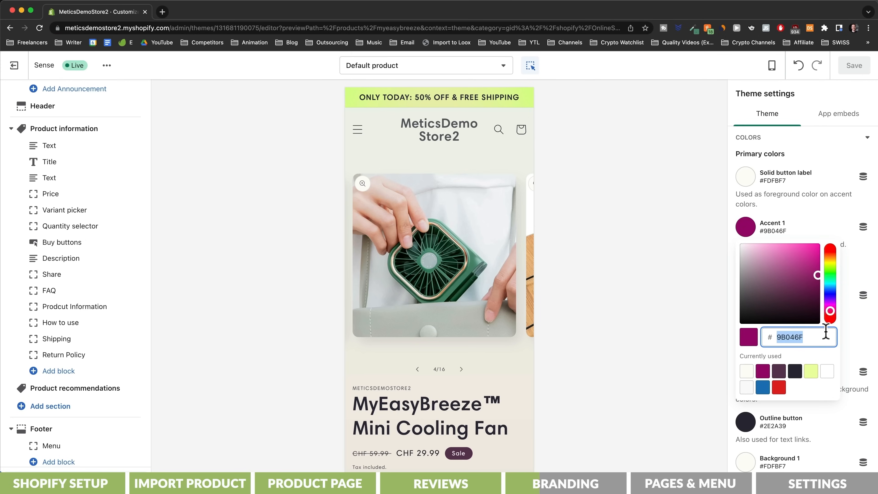
{"action": "type", "text": "549178"}
{"action": "left_click", "coordinate": [568, 286]}
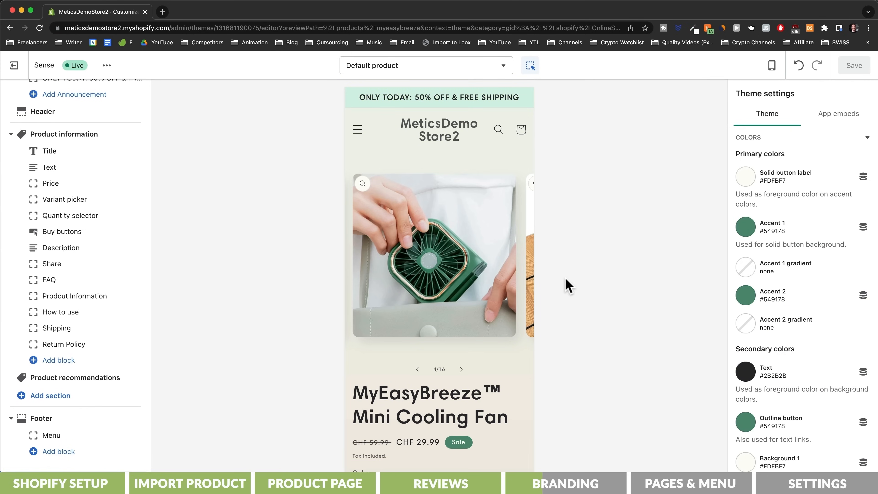
Step: Show the Checkout page in the theme editor, set the checkout Accents color to #549178 and choose a matching color for the buttons
{"action": "left_click", "coordinate": [466, 70]}
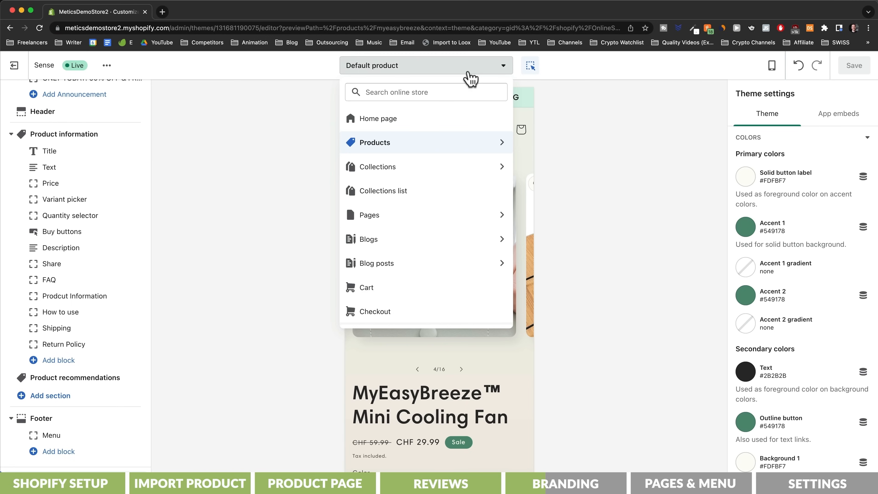
{"action": "left_click", "coordinate": [376, 313]}
{"action": "scroll", "coordinate": [523, 290], "scroll_direction": "down", "scroll_amount": 5}
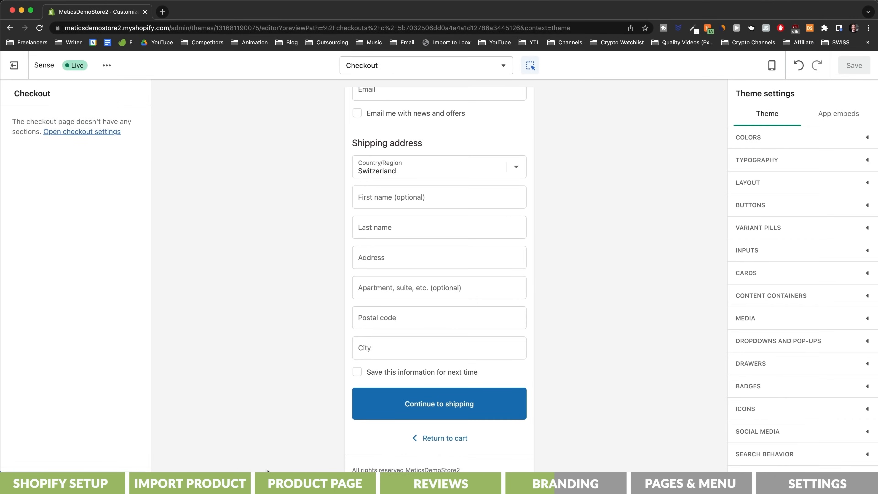
{"action": "scroll", "coordinate": [793, 447], "scroll_direction": "down", "scroll_amount": 3}
{"action": "left_click", "coordinate": [809, 415]}
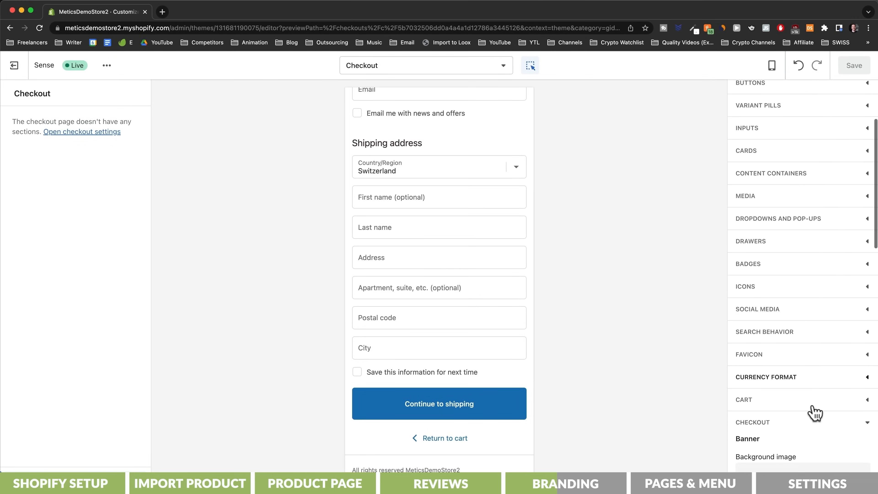
{"action": "scroll", "coordinate": [814, 411], "scroll_direction": "down", "scroll_amount": 5}
{"action": "left_click", "coordinate": [747, 319]}
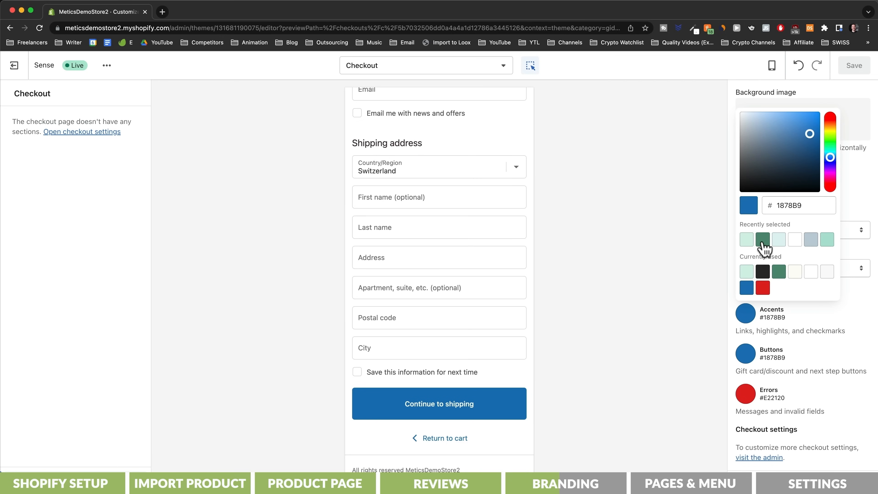
{"action": "left_click", "coordinate": [762, 243]}
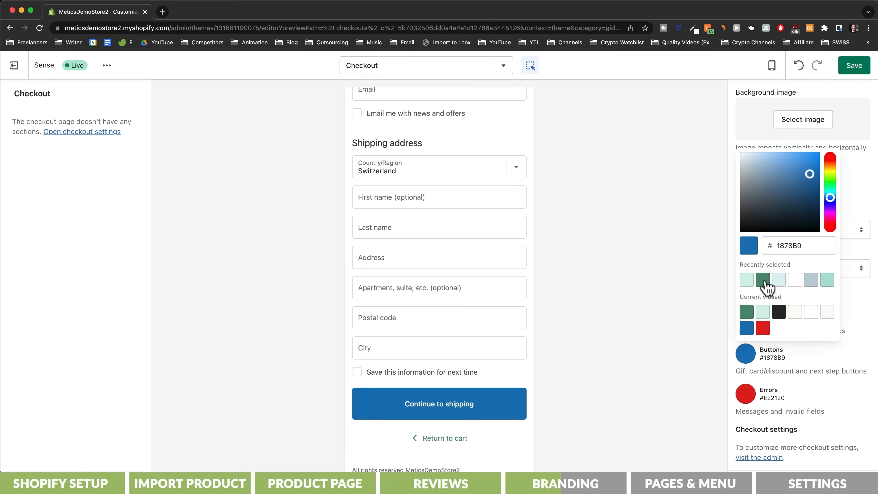
{"action": "left_click", "coordinate": [763, 280]}
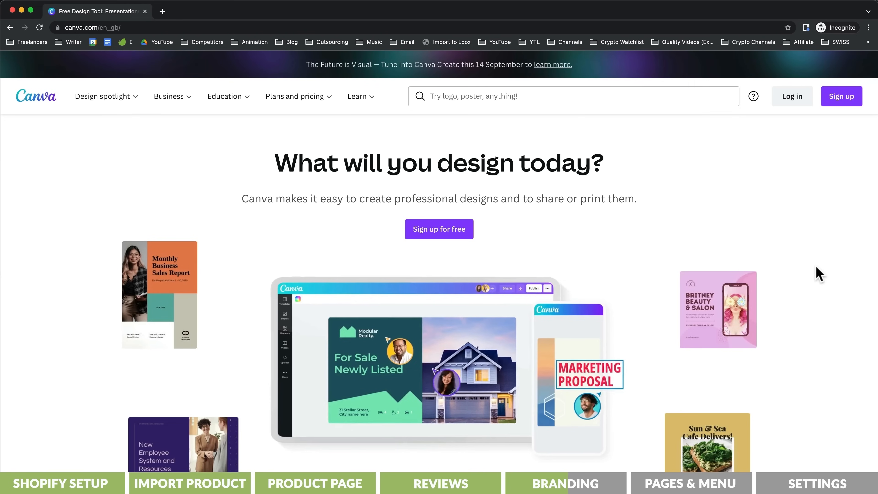
Step: Switch to Canva and look through its homepage and the free logo templates
{"action": "scroll", "coordinate": [817, 273], "scroll_direction": "down", "scroll_amount": 3}
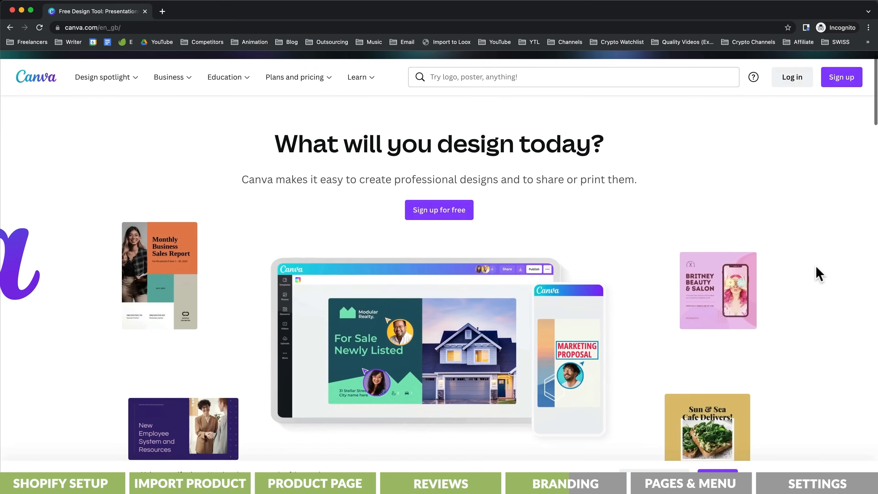
{"action": "scroll", "coordinate": [819, 274], "scroll_direction": "down", "scroll_amount": 6}
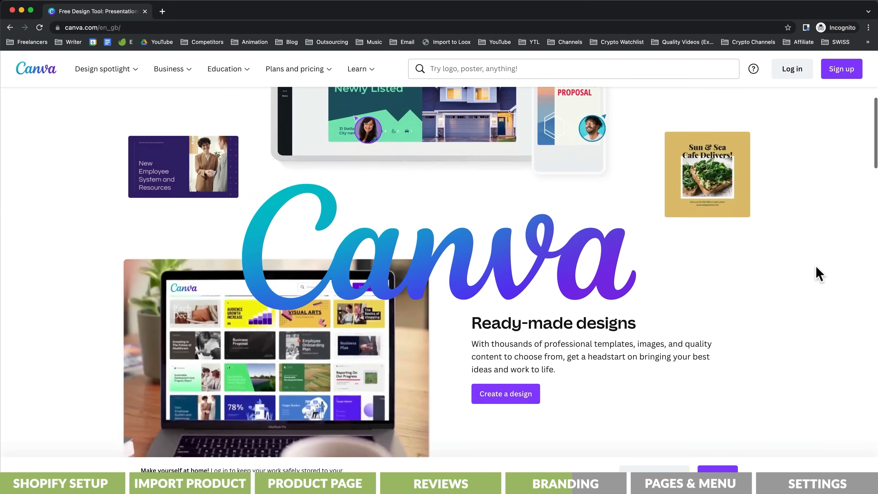
{"action": "scroll", "coordinate": [819, 273], "scroll_direction": "down", "scroll_amount": 3}
{"action": "scroll", "coordinate": [818, 273], "scroll_direction": "down", "scroll_amount": 5}
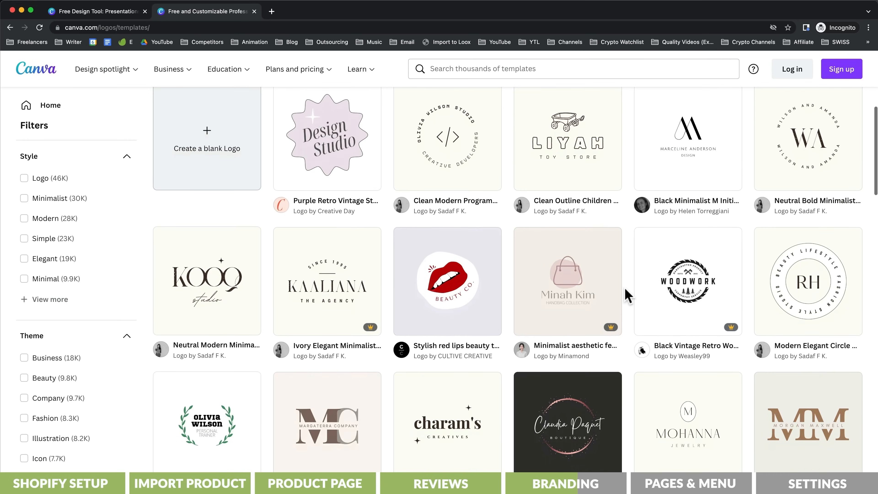
{"action": "scroll", "coordinate": [628, 296], "scroll_direction": "down", "scroll_amount": 8}
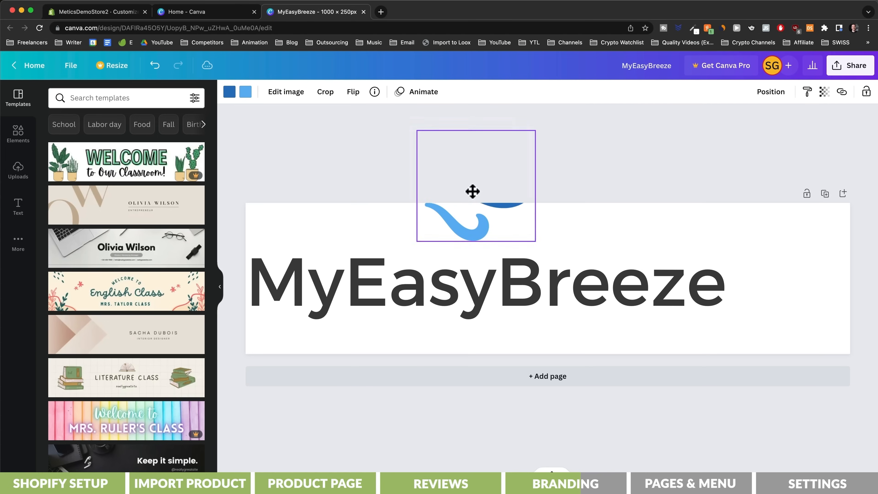
Step: Place the blue wave icon to the right of the MyEasyBreeze logo text and download the design as a 1000 × 250 px PNG
{"action": "left_click_drag", "start_coordinate": [470, 190], "coordinate": [784, 277]}
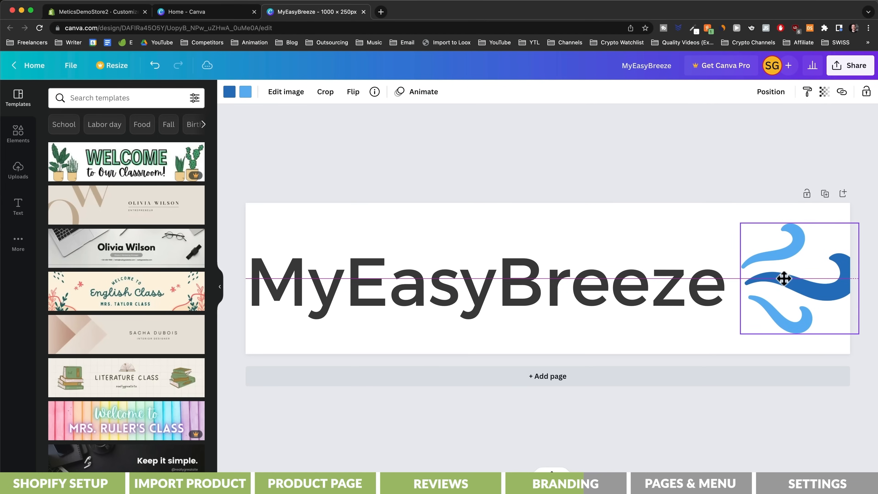
{"action": "left_click", "coordinate": [669, 192]}
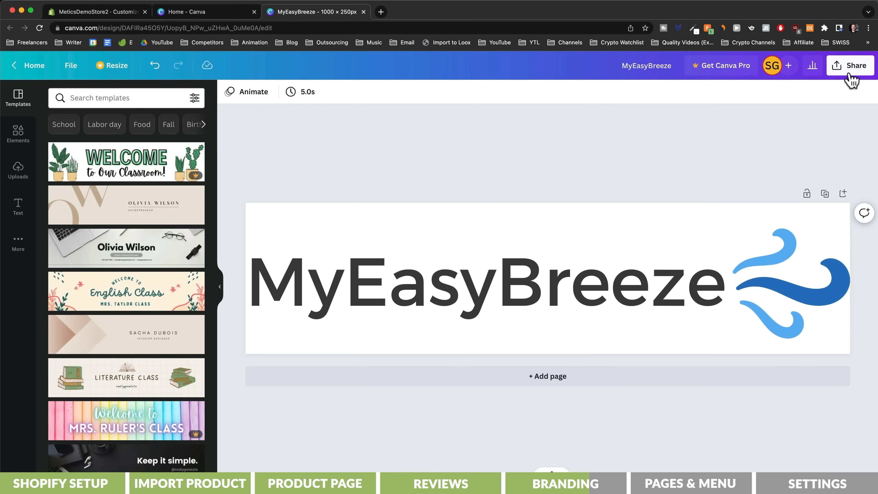
{"action": "left_click", "coordinate": [851, 65]}
{"action": "left_click", "coordinate": [815, 317]}
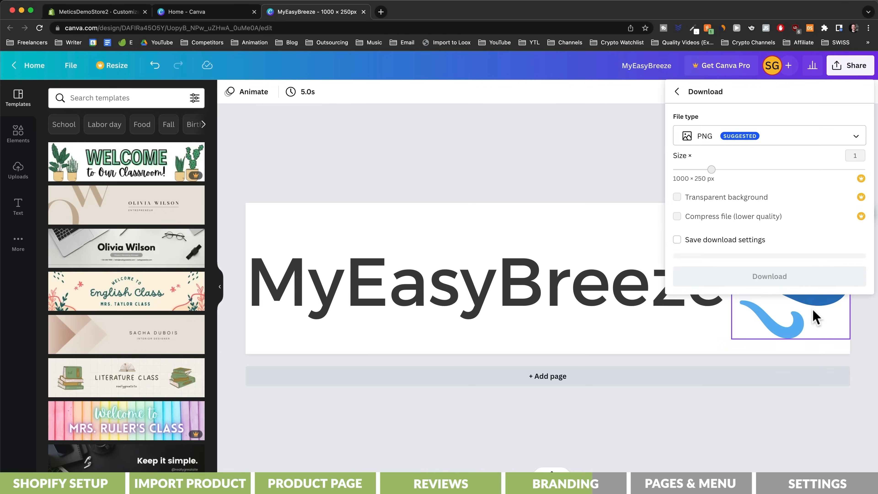
{"action": "left_click", "coordinate": [775, 274]}
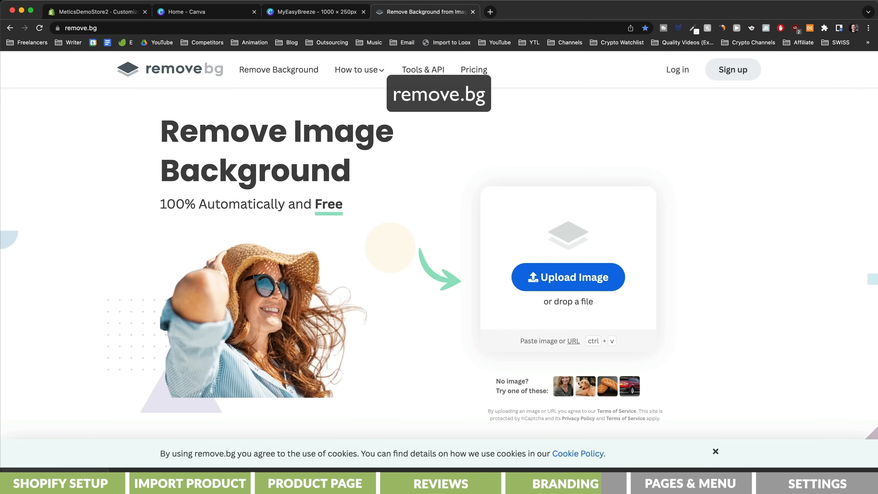
Step: Upload the MyEasyBreeze logo to remove.bg and download the version with its background removed
{"action": "left_click_drag", "start_coordinate": [69, 476], "coordinate": [566, 278]}
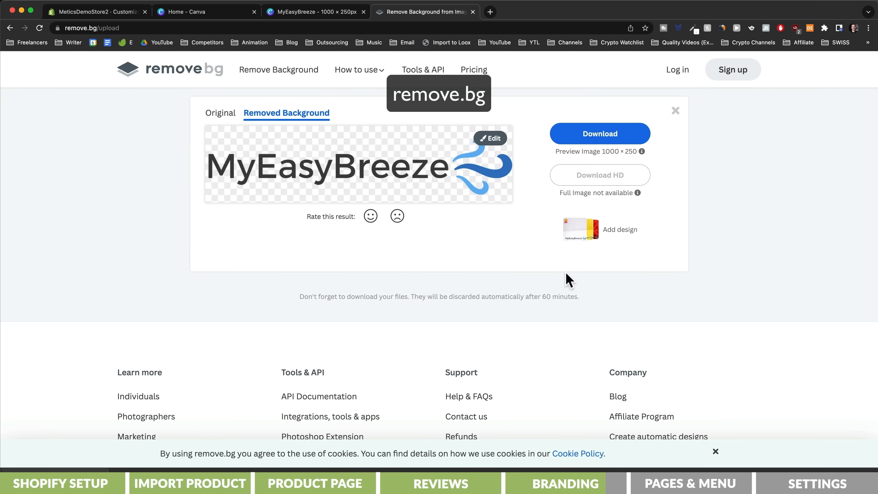
{"action": "left_click", "coordinate": [600, 140]}
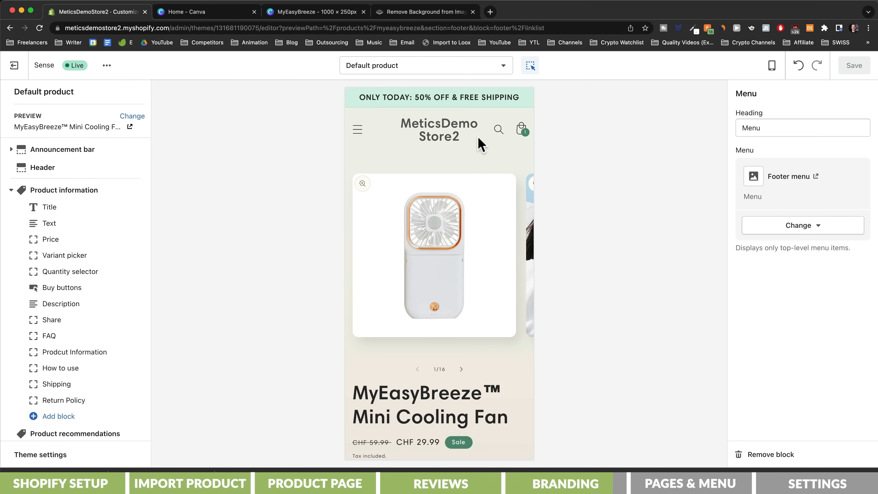
Step: Switch to the Shopify theme editor, use the background-free MyEasyBreeze logo in the header with a 150px custom width, and save
{"action": "left_click", "coordinate": [450, 138]}
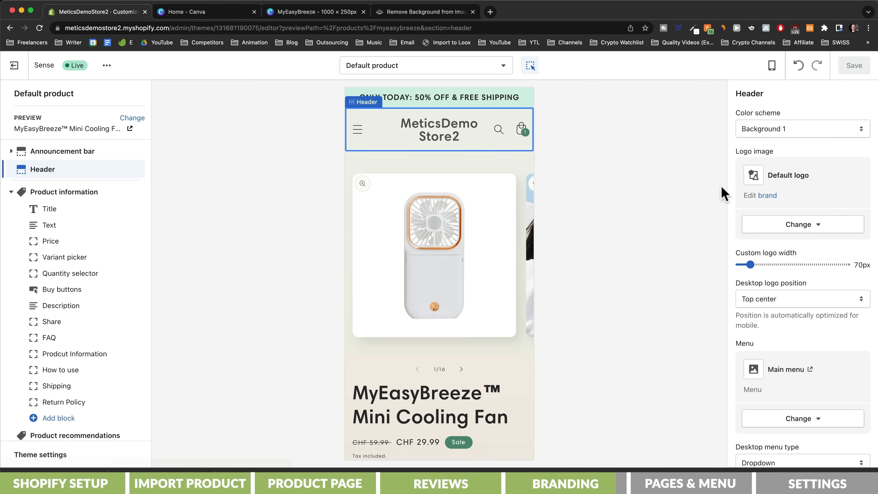
{"action": "left_click", "coordinate": [784, 224]}
{"action": "left_click", "coordinate": [793, 286]}
{"action": "left_click_drag", "start_coordinate": [789, 290], "coordinate": [762, 168]}
{"action": "left_click_drag", "start_coordinate": [763, 274], "coordinate": [790, 275]}
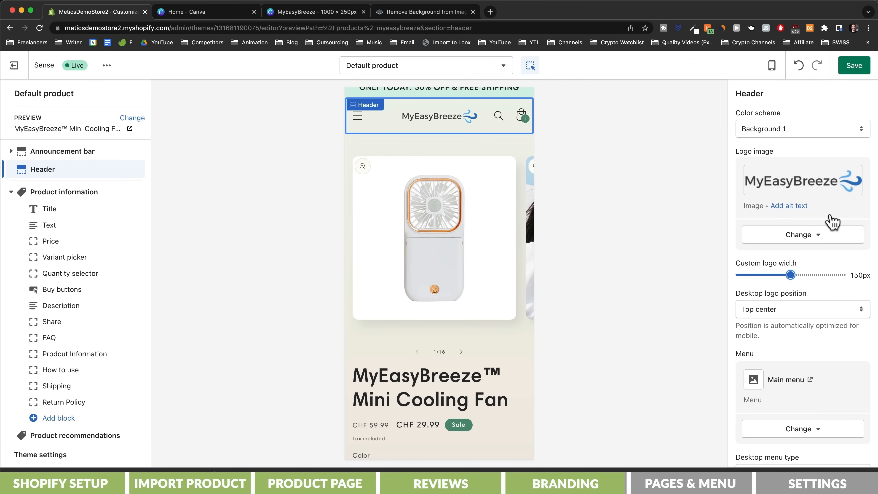
{"action": "left_click", "coordinate": [857, 68]}
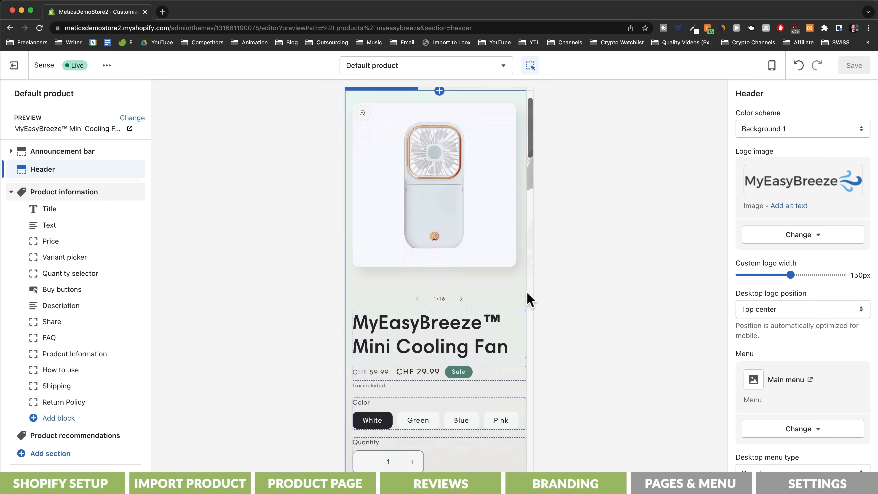
Step: Exit the theme editor, create the refund policy from the template in the store's policy settings and review its text and return address placeholder
{"action": "scroll", "coordinate": [528, 293], "scroll_direction": "down", "scroll_amount": 10}
{"action": "scroll", "coordinate": [528, 298], "scroll_direction": "down", "scroll_amount": 15}
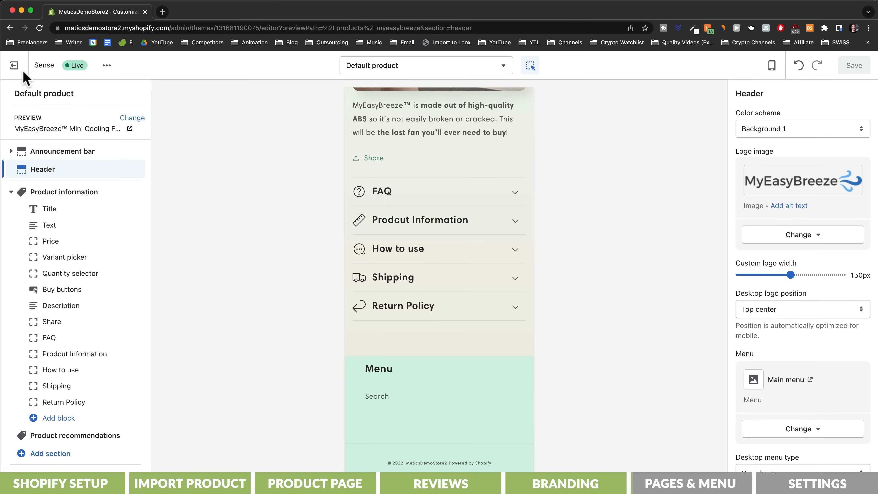
{"action": "left_click", "coordinate": [14, 66]}
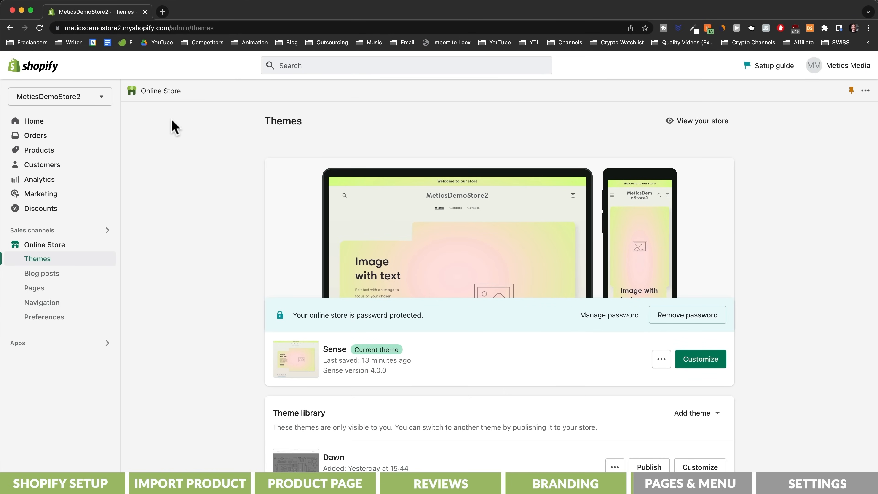
{"action": "left_click", "coordinate": [37, 482]}
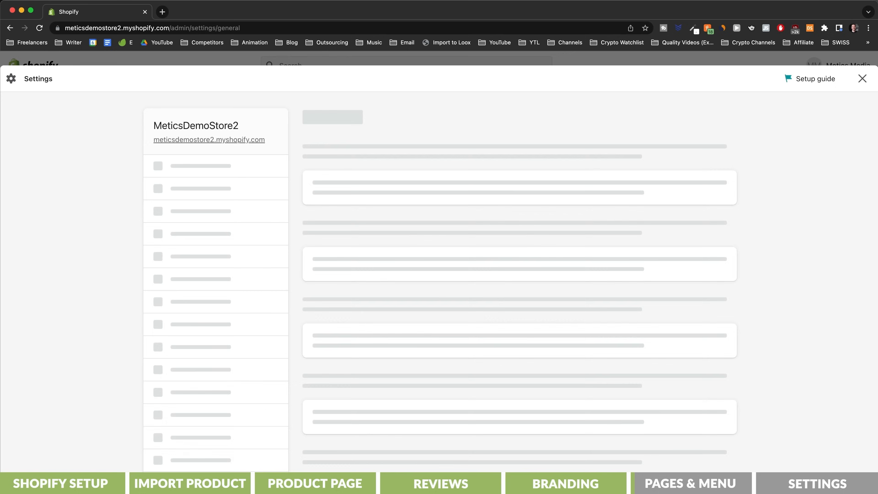
{"action": "scroll", "coordinate": [264, 325], "scroll_direction": "down", "scroll_amount": 6}
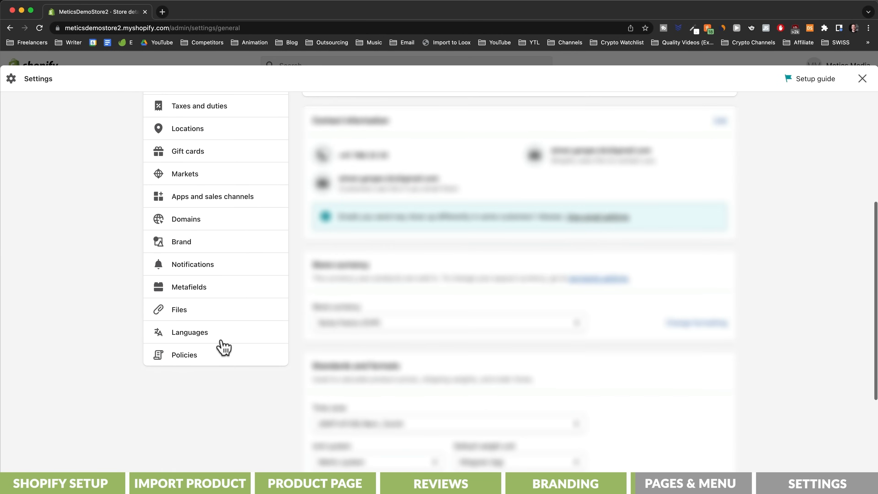
{"action": "left_click", "coordinate": [194, 360]}
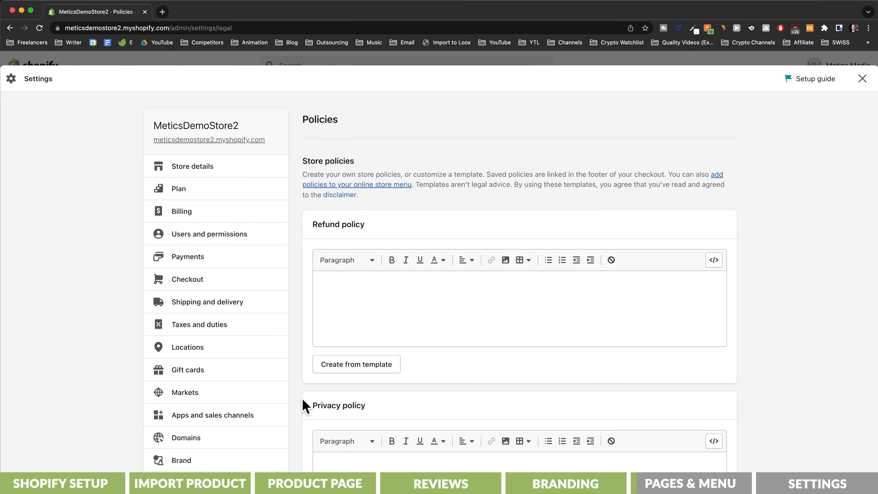
{"action": "left_click", "coordinate": [357, 365]}
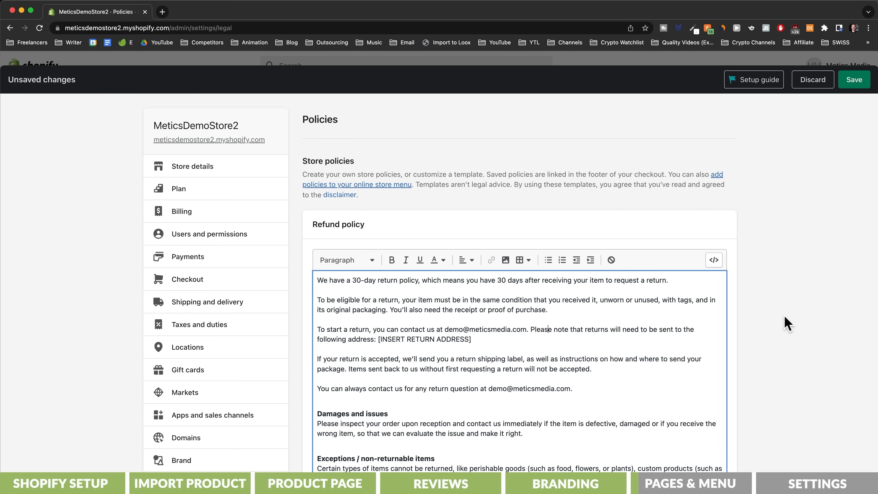
{"action": "left_click", "coordinate": [786, 323]}
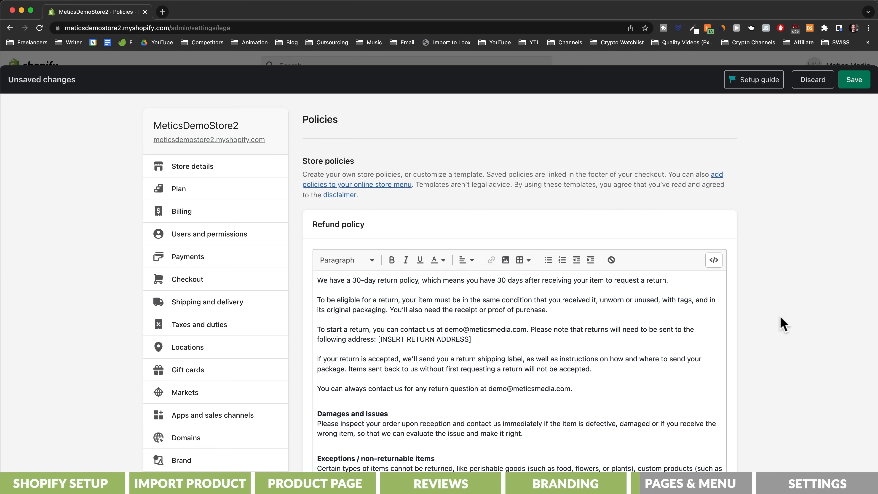
{"action": "scroll", "coordinate": [756, 323], "scroll_direction": "down", "scroll_amount": 5}
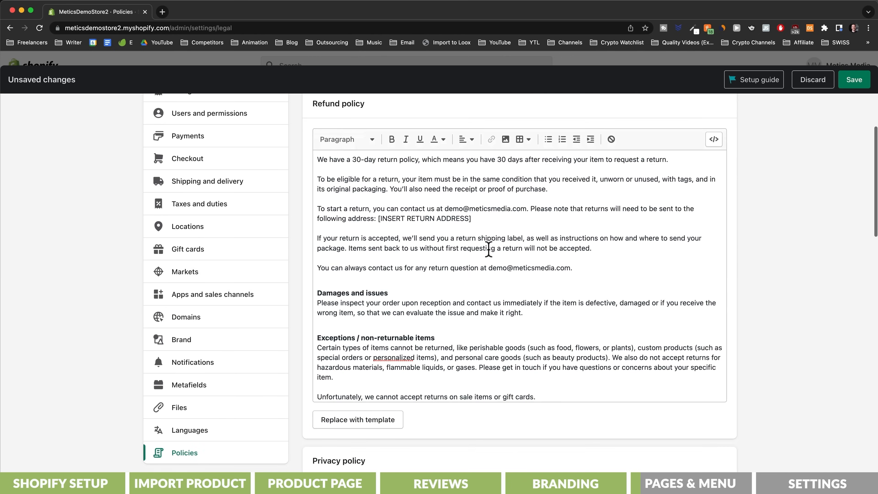
{"action": "left_click_drag", "start_coordinate": [378, 218], "coordinate": [490, 221]}
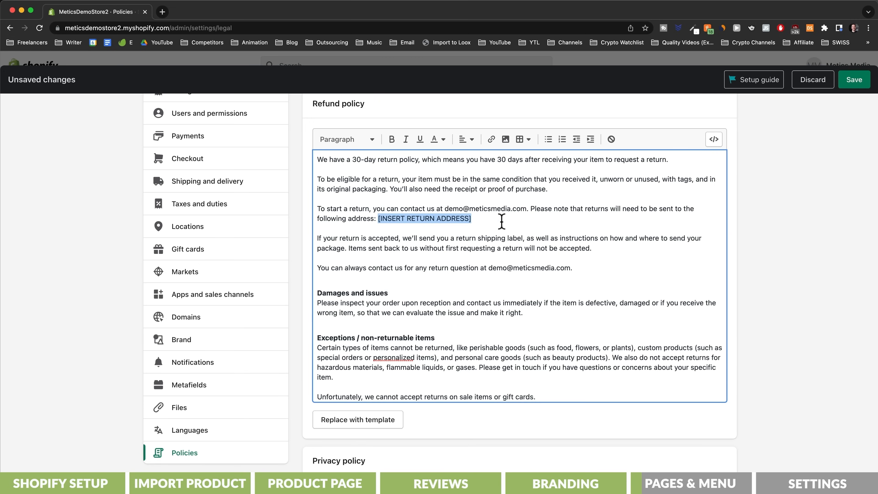
{"action": "scroll", "coordinate": [523, 283], "scroll_direction": "down", "scroll_amount": 10}
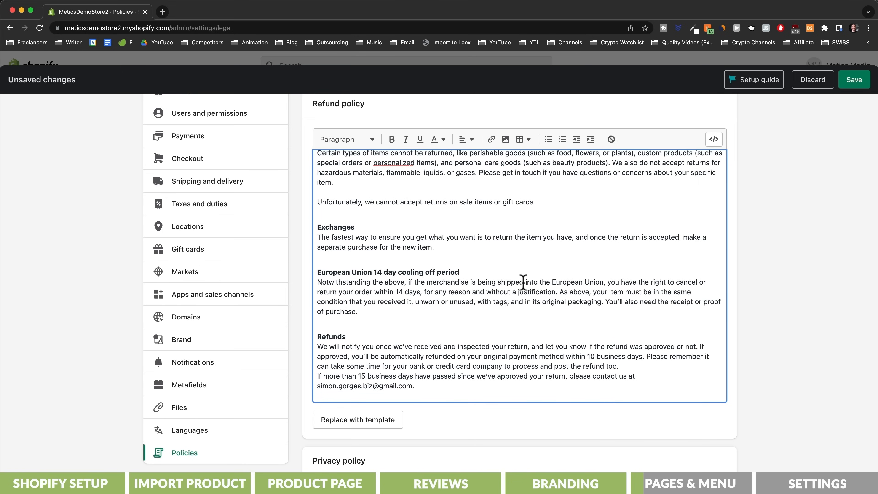
{"action": "scroll", "coordinate": [750, 304], "scroll_direction": "down", "scroll_amount": 10}
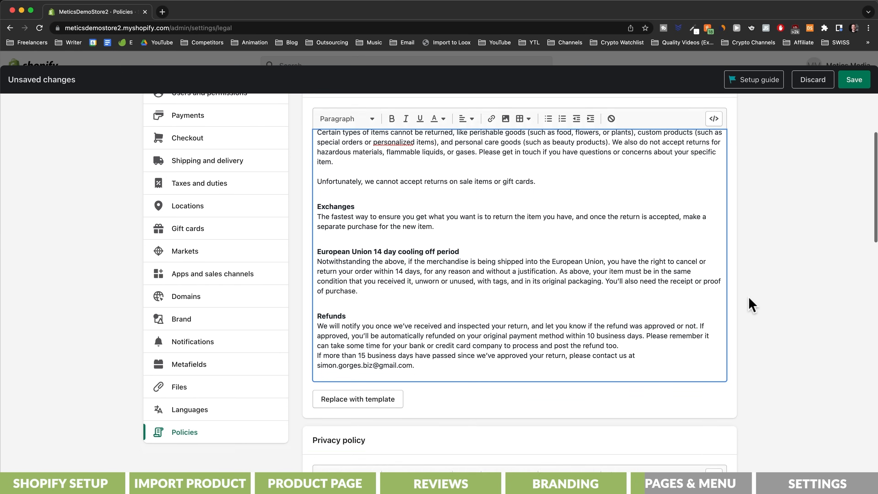
Step: Create the privacy policy and the terms of service from their templates
{"action": "left_click", "coordinate": [384, 363]}
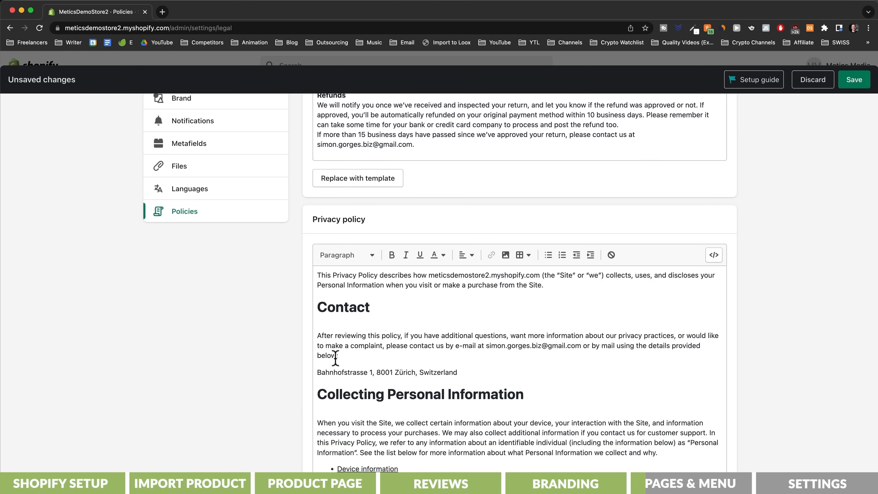
{"action": "scroll", "coordinate": [255, 358], "scroll_direction": "down", "scroll_amount": 5}
{"action": "left_click", "coordinate": [326, 349]}
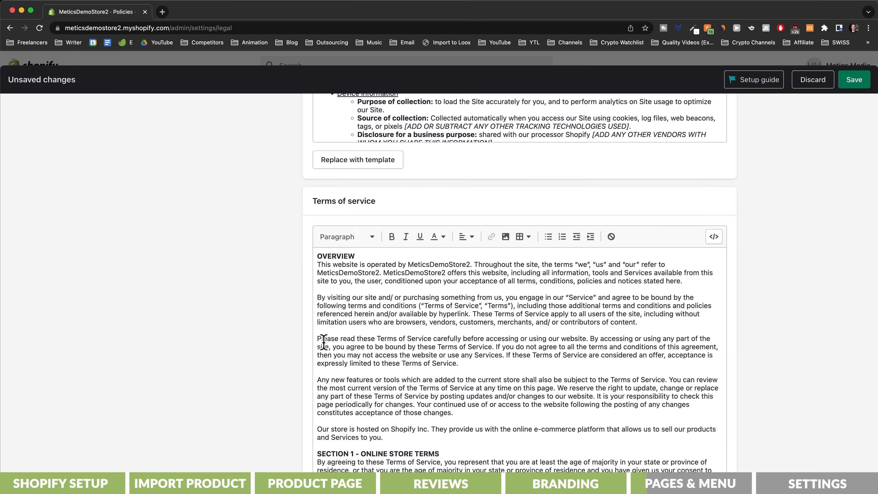
Step: Set the shipping policy to "Delivery takes 10 to 20 business days, rarely longer depending on the customers location." and save the store policies
{"action": "scroll", "coordinate": [245, 353], "scroll_direction": "down", "scroll_amount": 10}
{"action": "scroll", "coordinate": [249, 353], "scroll_direction": "down", "scroll_amount": 2}
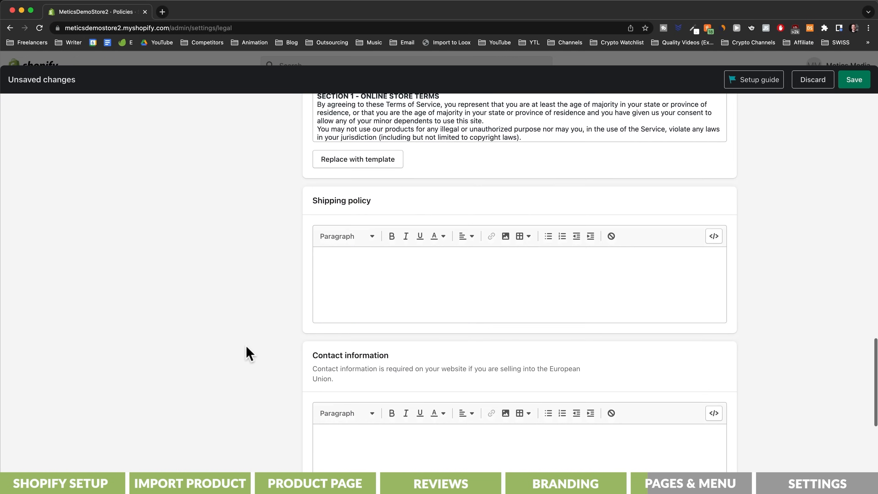
{"action": "left_click", "coordinate": [444, 255]}
{"action": "type", "text": "Delivery takes 10 to 20 business days, rarely longer depending on the customers location."}
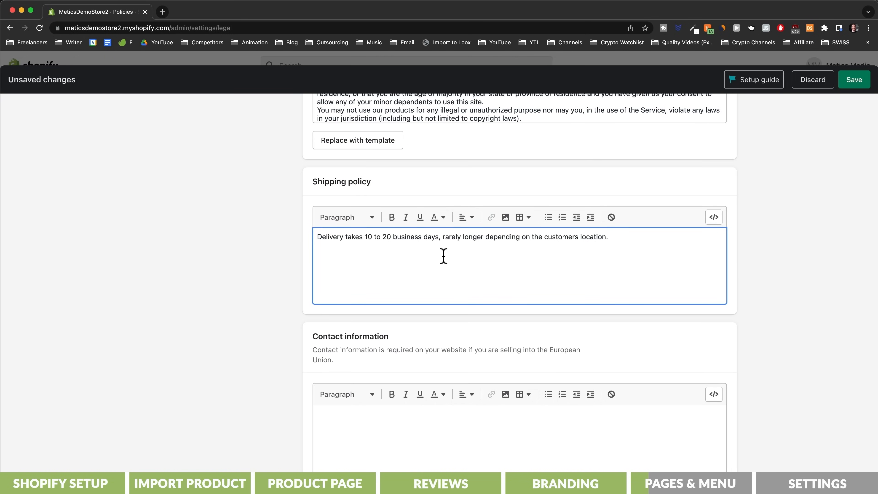
{"action": "left_click", "coordinate": [854, 80]}
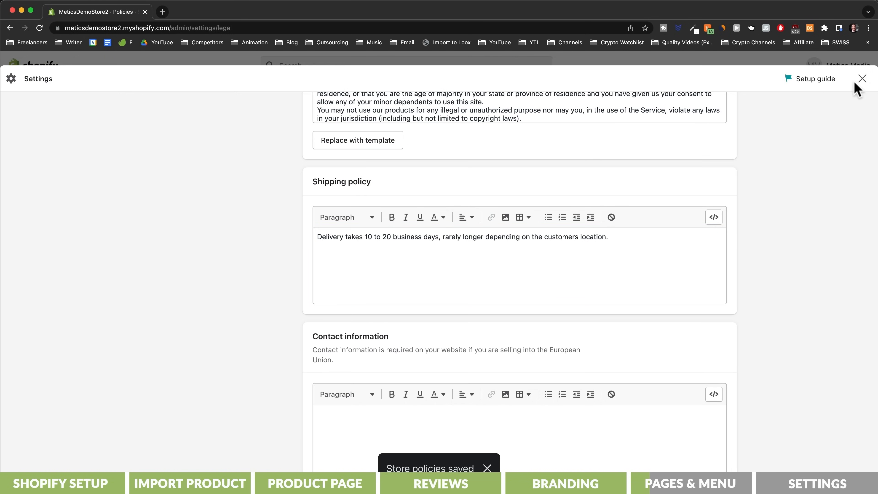
{"action": "left_click", "coordinate": [861, 79]}
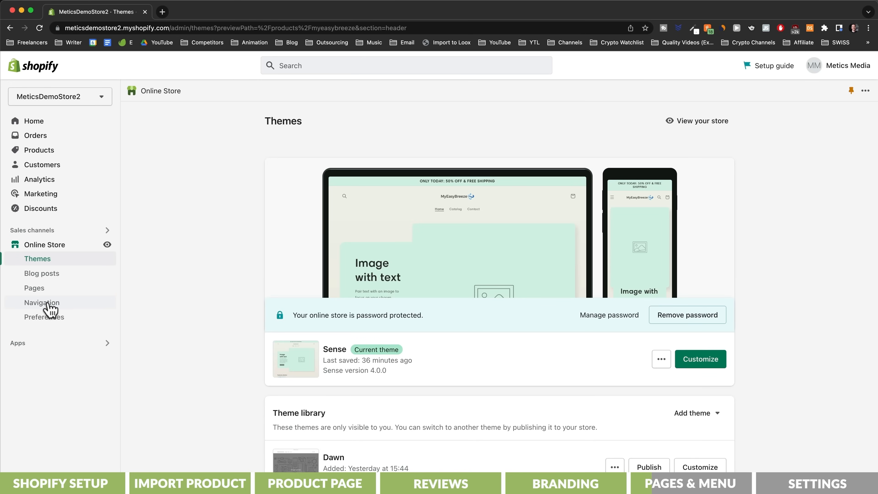
Step: Add Refund Policy, Shipping Policy, Terms of Service and Privacy Policy links to the online store's Footer menu and save it
{"action": "left_click", "coordinate": [50, 309]}
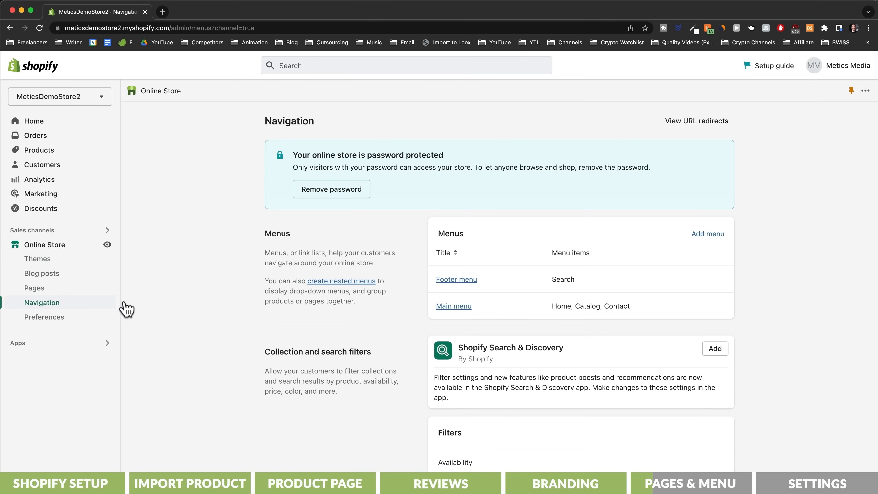
{"action": "left_click", "coordinate": [456, 282]}
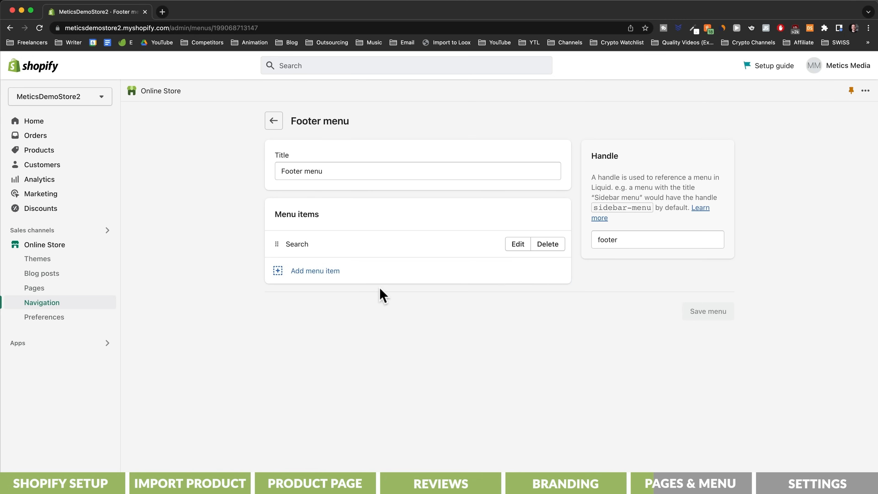
{"action": "left_click", "coordinate": [318, 272]}
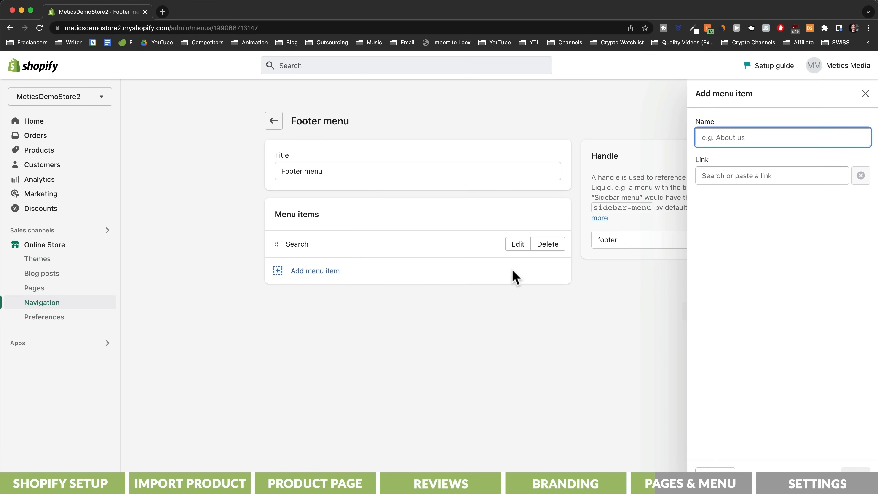
{"action": "left_click", "coordinate": [750, 180]}
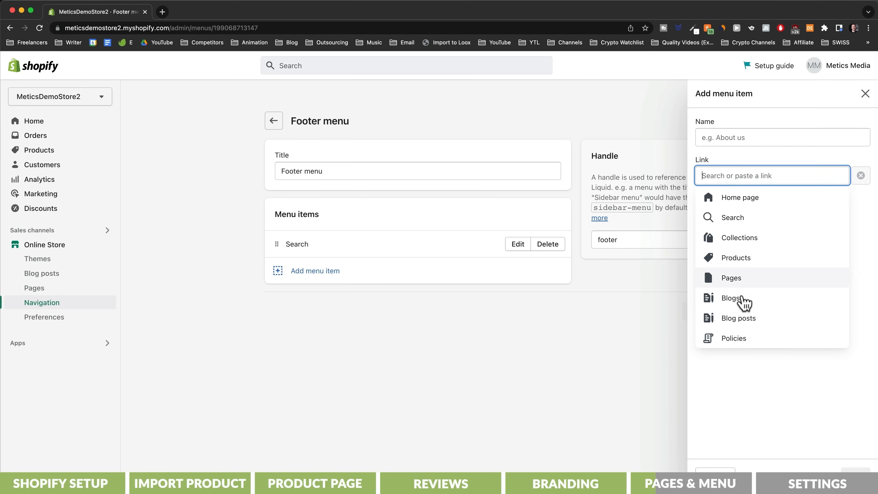
{"action": "left_click", "coordinate": [740, 340]}
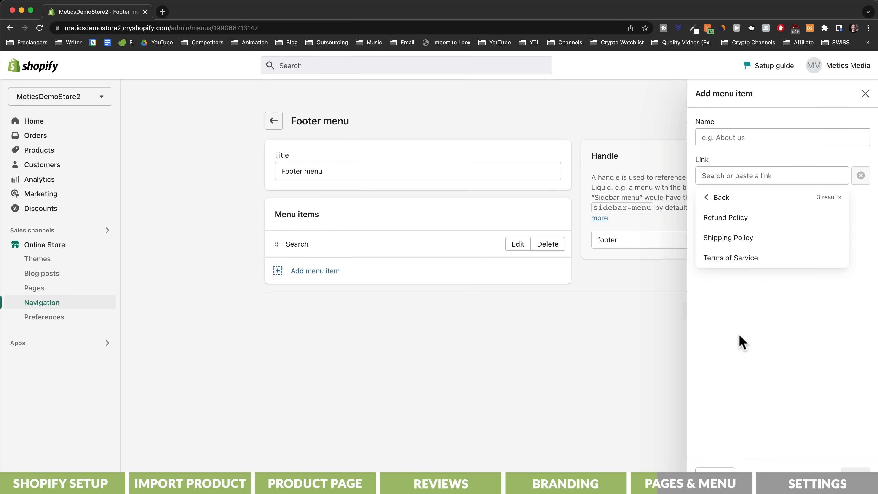
{"action": "left_click", "coordinate": [734, 221]}
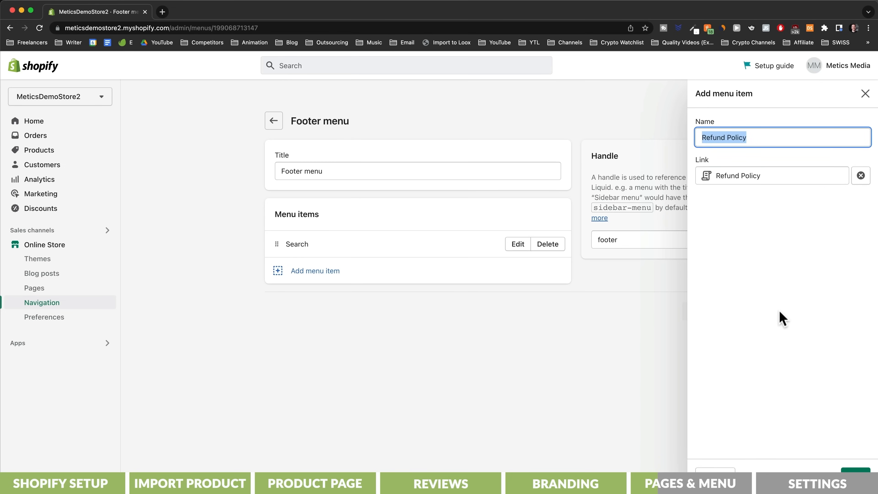
{"action": "left_click", "coordinate": [854, 470]}
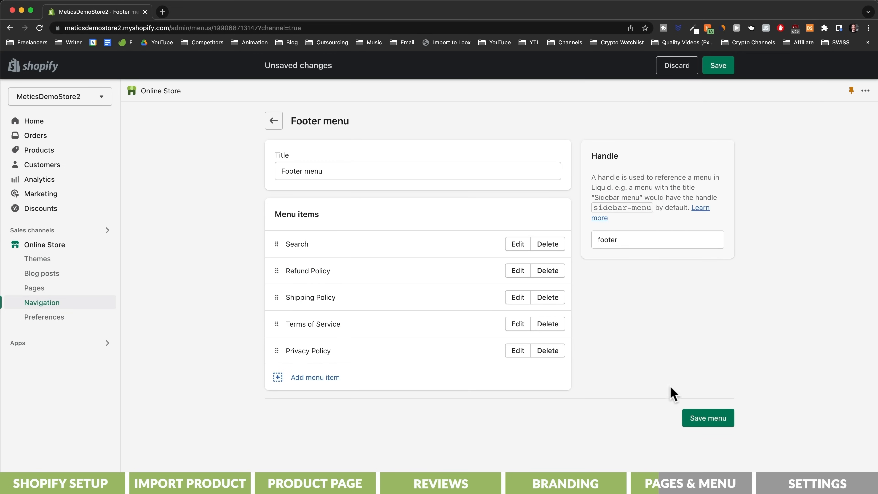
{"action": "left_click", "coordinate": [700, 424]}
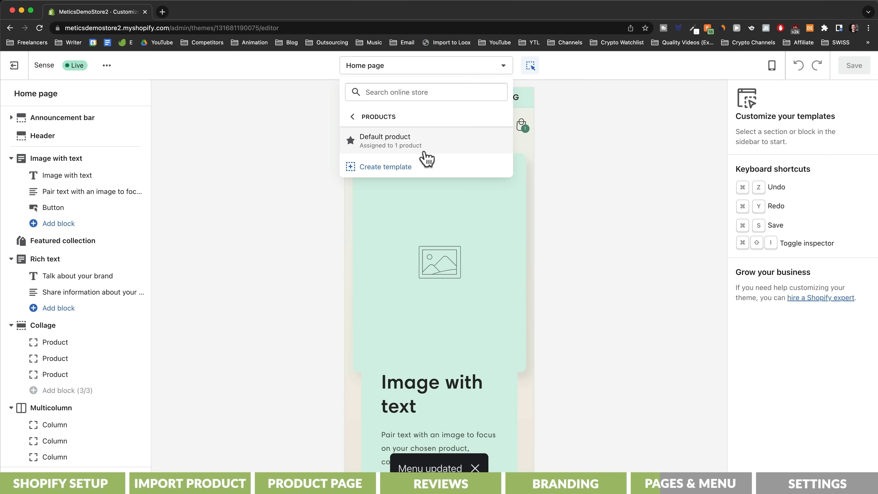
Step: Open the product page in the theme editor and check the policy links in the footer
{"action": "left_click", "coordinate": [423, 157]}
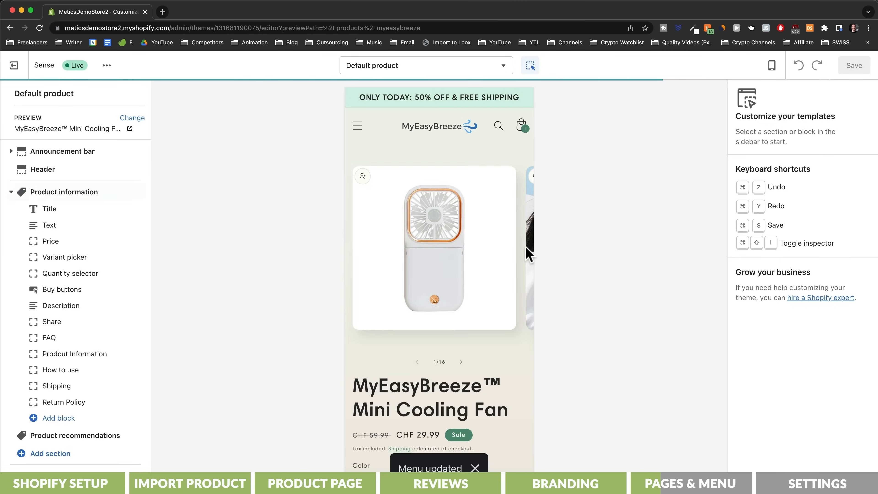
{"action": "scroll", "coordinate": [525, 255], "scroll_direction": "down", "scroll_amount": 20}
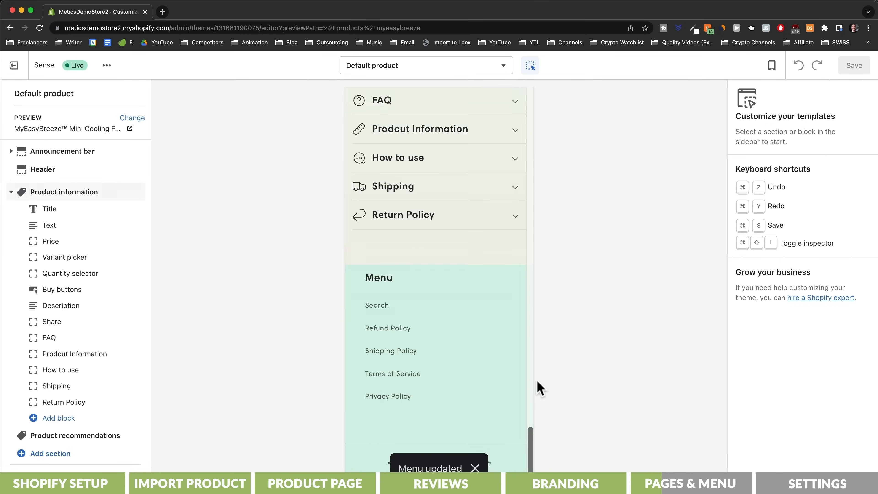
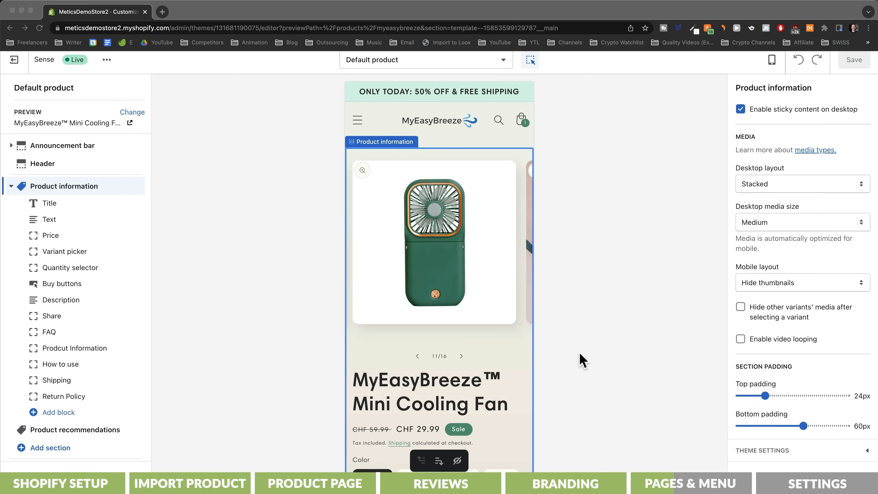
Step: Switch the theme editor to the home page and remove every section between Image with text and the footer
{"action": "left_click", "coordinate": [504, 70]}
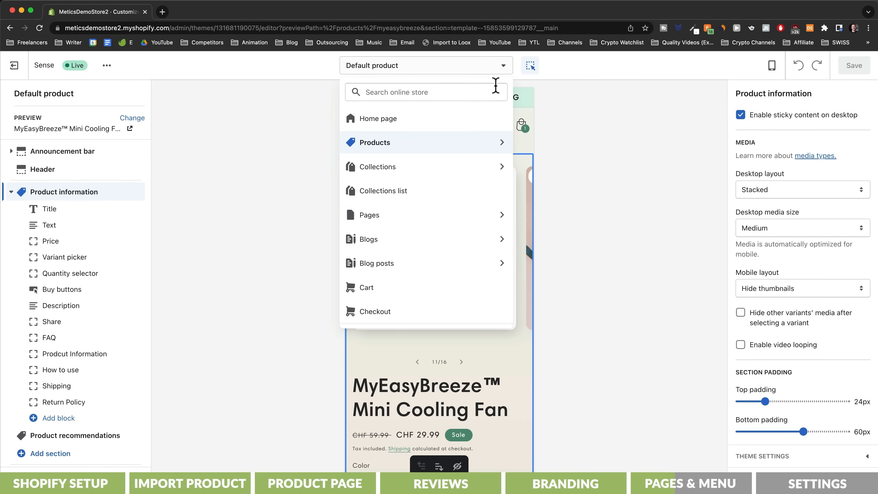
{"action": "left_click", "coordinate": [477, 122]}
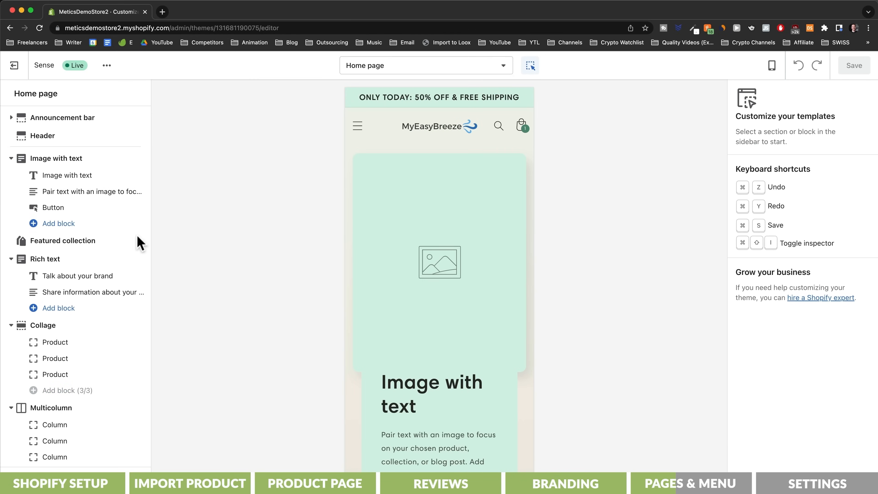
{"action": "left_click", "coordinate": [81, 244]}
{"action": "left_click", "coordinate": [768, 480]}
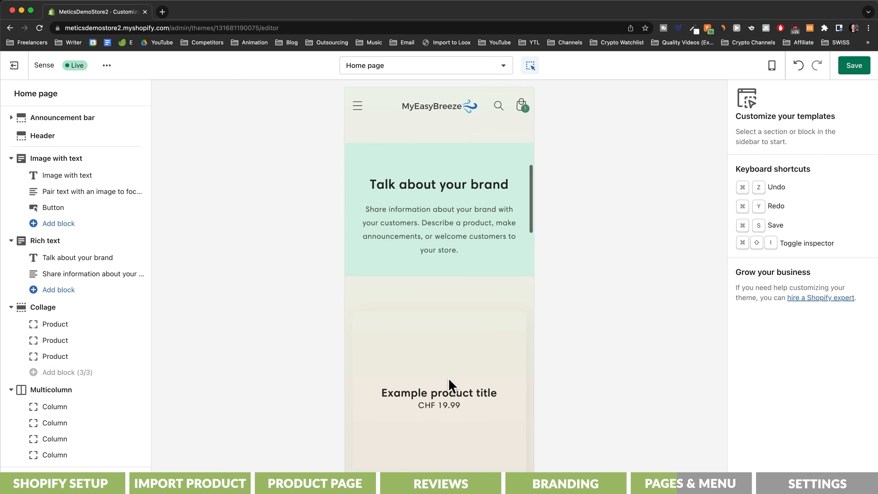
{"action": "left_click", "coordinate": [104, 241]}
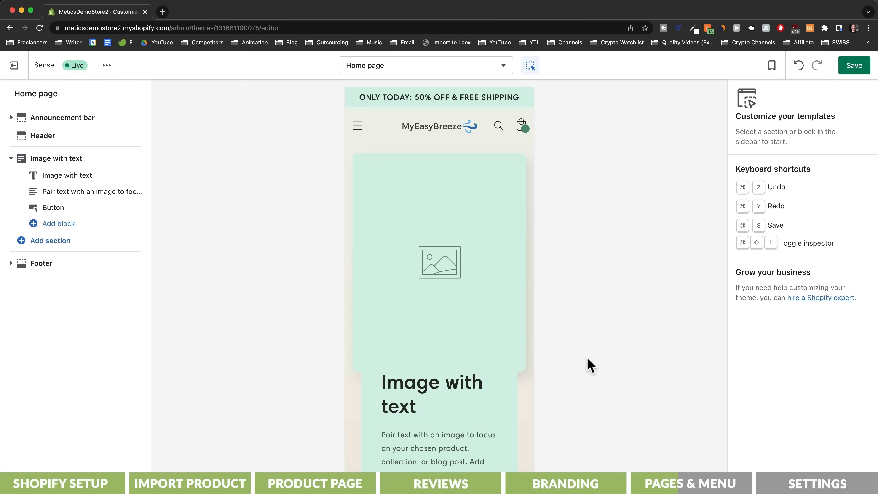
Step: Use the photo of the woman holding the green fan in the Image with text section and give it a Small "MyEasyBreeze™" heading
{"action": "left_click", "coordinate": [479, 270]}
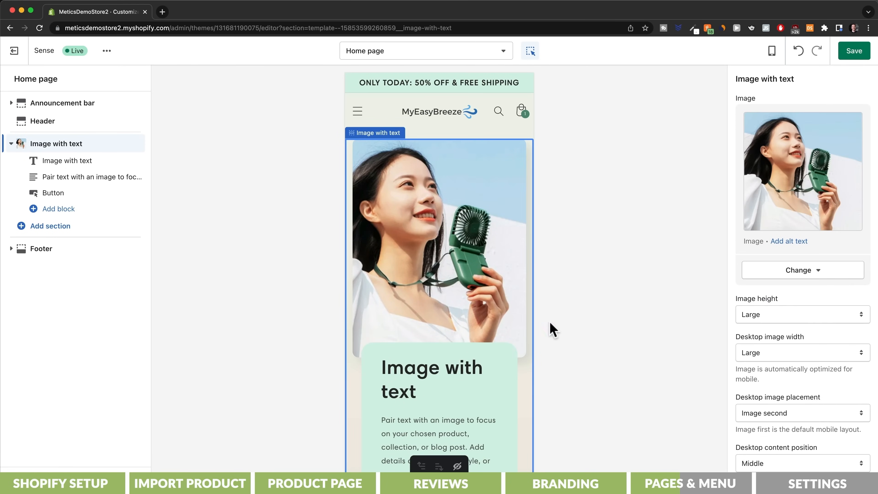
{"action": "left_click", "coordinate": [454, 372]}
{"action": "triple_click", "coordinate": [735, 113]}
{"action": "type", "text": "MyEasyBreeze™"}
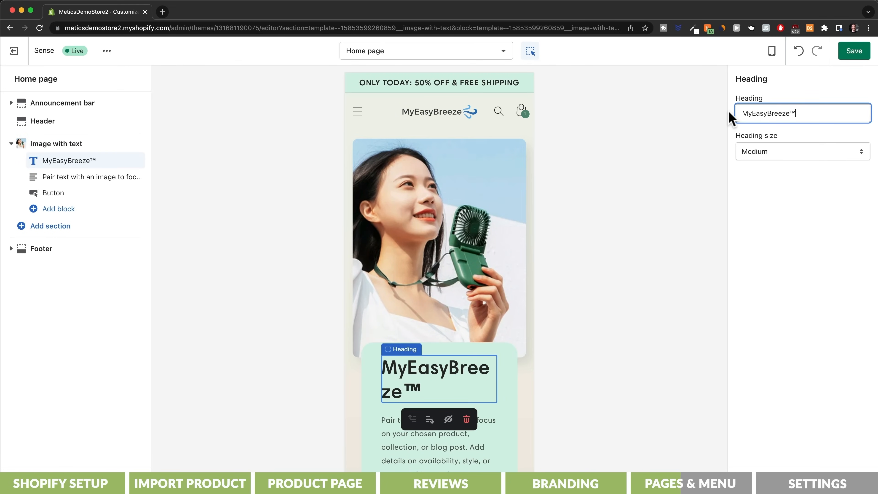
{"action": "left_click", "coordinate": [772, 153]}
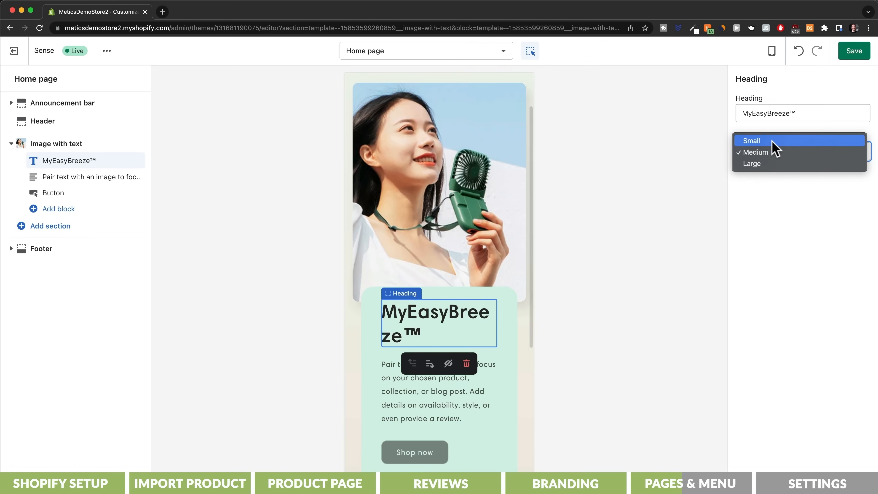
{"action": "left_click", "coordinate": [773, 142]}
Step: Replace the Image with text description with the "Feeling hot? Just take out your MyEasyBreeze™" paragraph and label its button "Buy now"
{"action": "left_click", "coordinate": [439, 372]}
{"action": "triple_click", "coordinate": [792, 156]}
{"action": "type", "text": "Feeling hot? Just take out your MyEasyBreeze™ and let it do its job! It will refresh you literally everywhere! At Work, while travelling or when just watching Netflix on your phone!"}
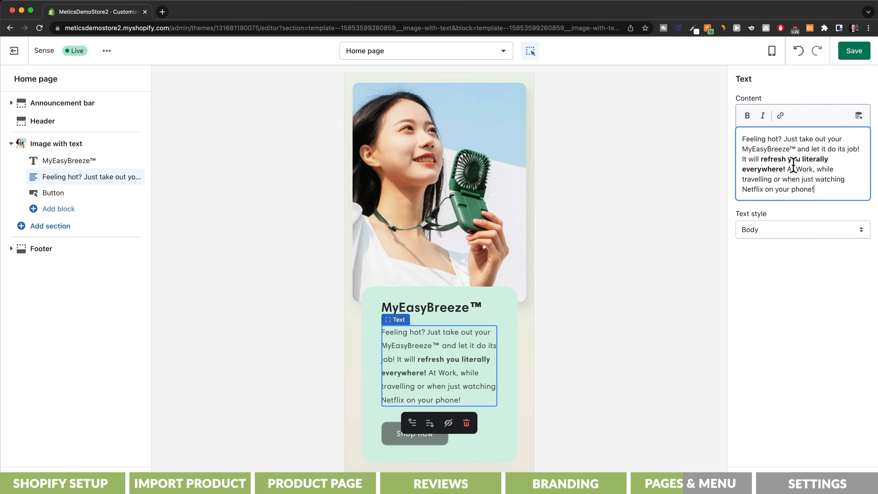
{"action": "left_click", "coordinate": [415, 439]}
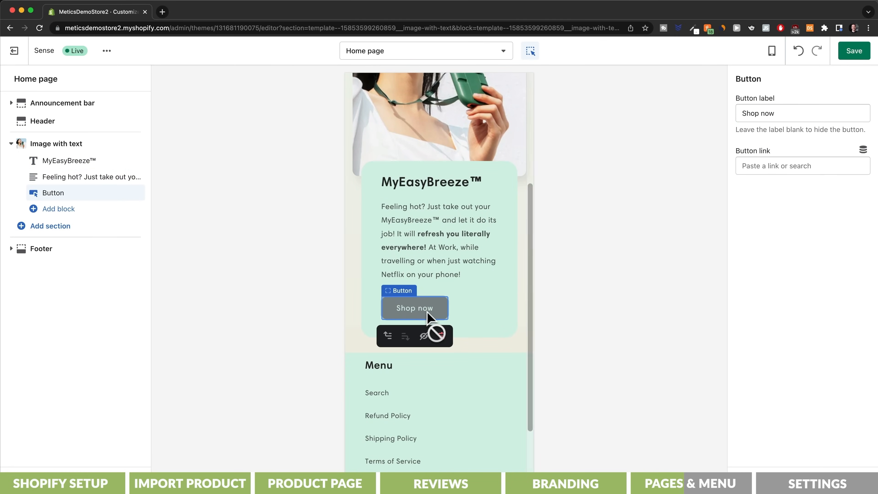
{"action": "left_click_drag", "start_coordinate": [799, 113], "coordinate": [729, 121]}
{"action": "type", "text": "Buy now"}
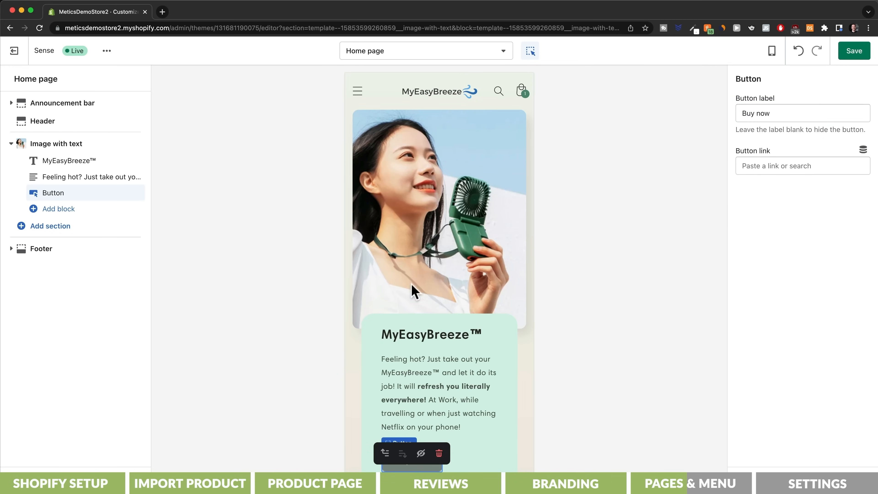
Step: Add a Featured product section with the MyEasyBreeze™ Mini Cooling Fan below Image with text and save the home page
{"action": "left_click", "coordinate": [43, 228]}
{"action": "type", "text": "featured"}
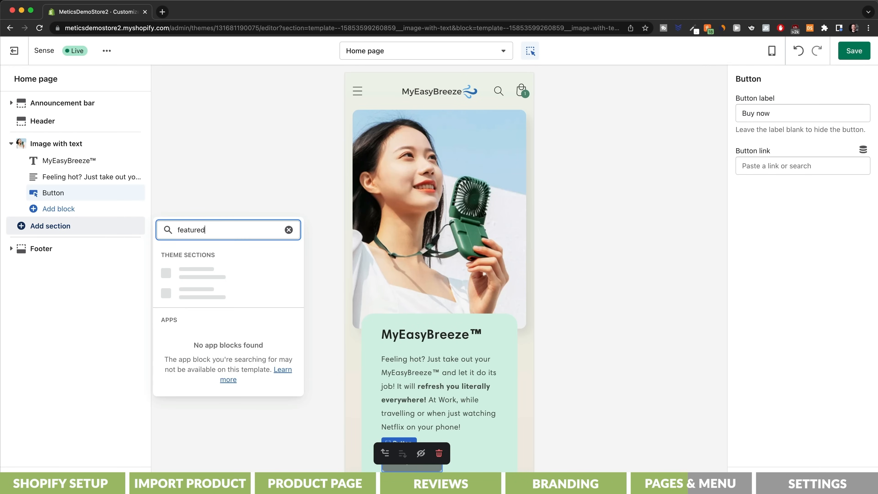
{"action": "left_click", "coordinate": [226, 295]}
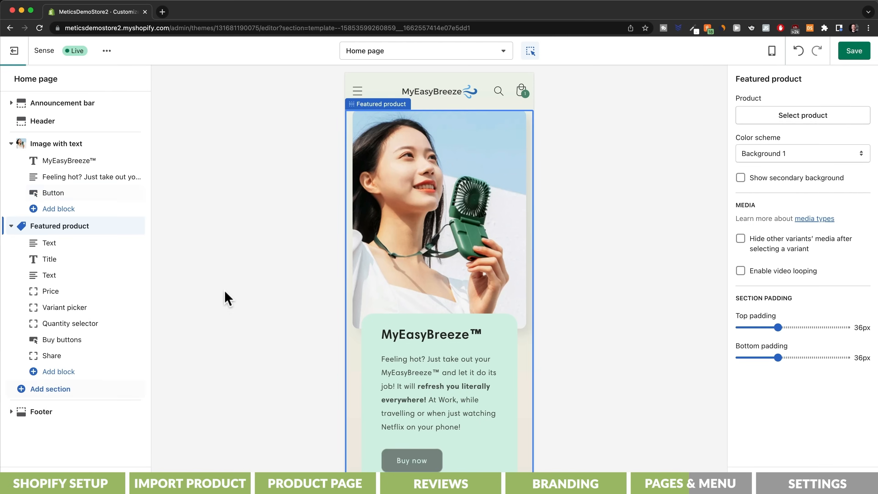
{"action": "left_click", "coordinate": [807, 119]}
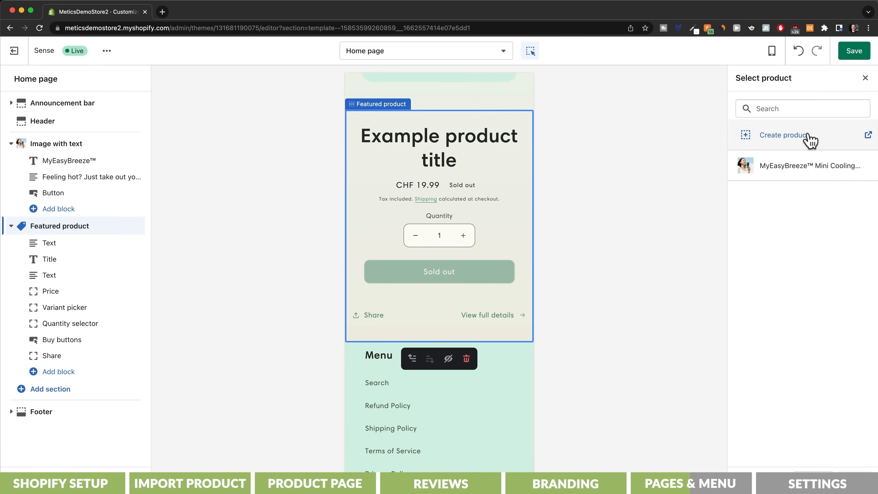
{"action": "left_click", "coordinate": [799, 168]}
{"action": "scroll", "coordinate": [496, 229], "scroll_direction": "down", "scroll_amount": 5}
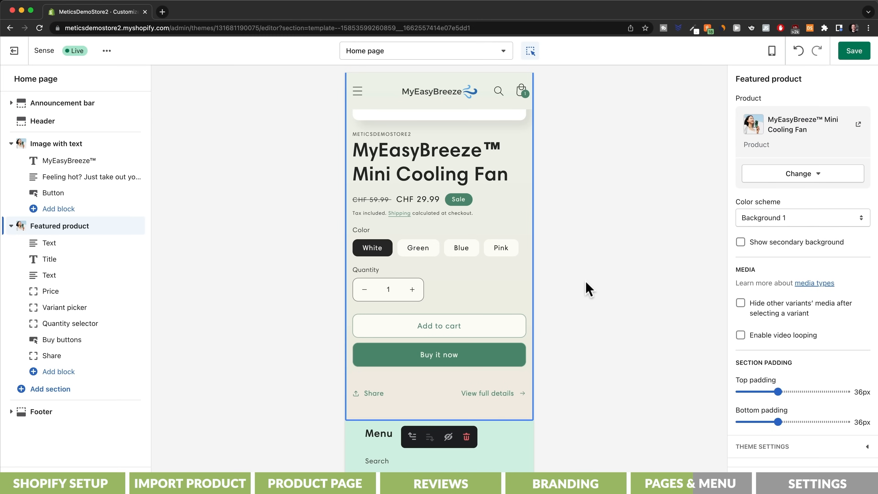
{"action": "left_click", "coordinate": [853, 52]}
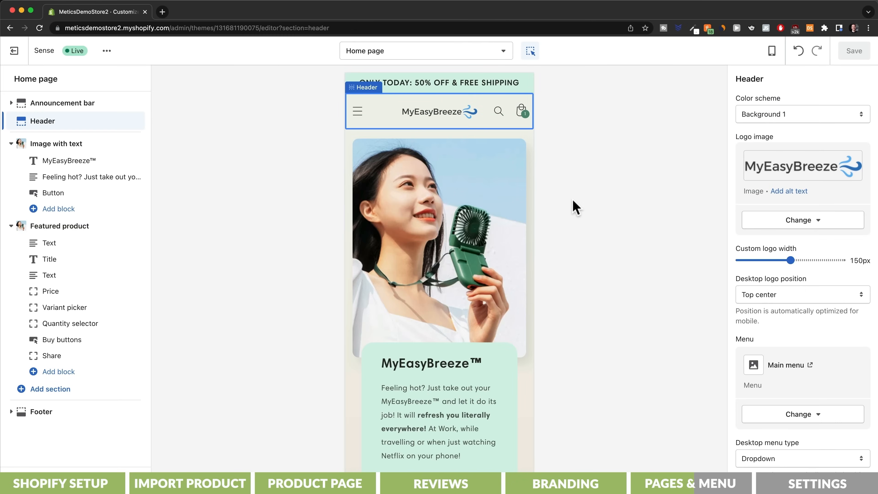
Step: Check the header menu in the preview and delete the Catalog item from the store's Main menu
{"action": "left_click", "coordinate": [358, 114]}
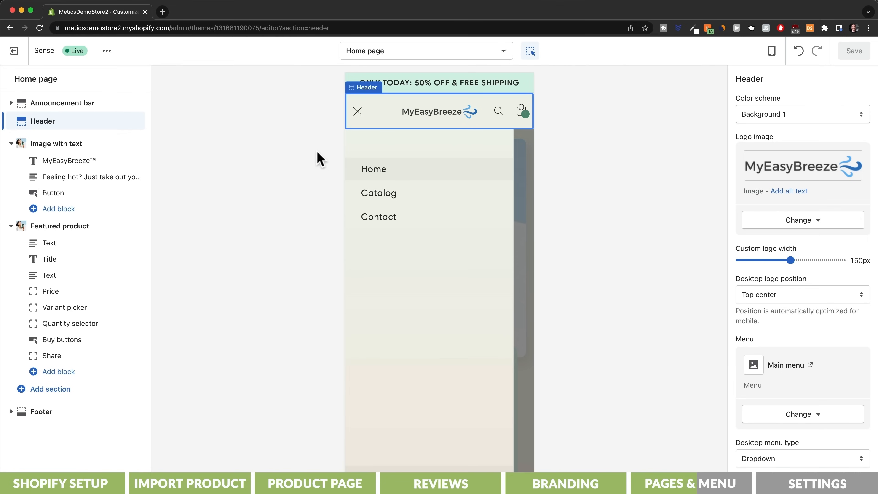
{"action": "left_click", "coordinate": [4, 55]}
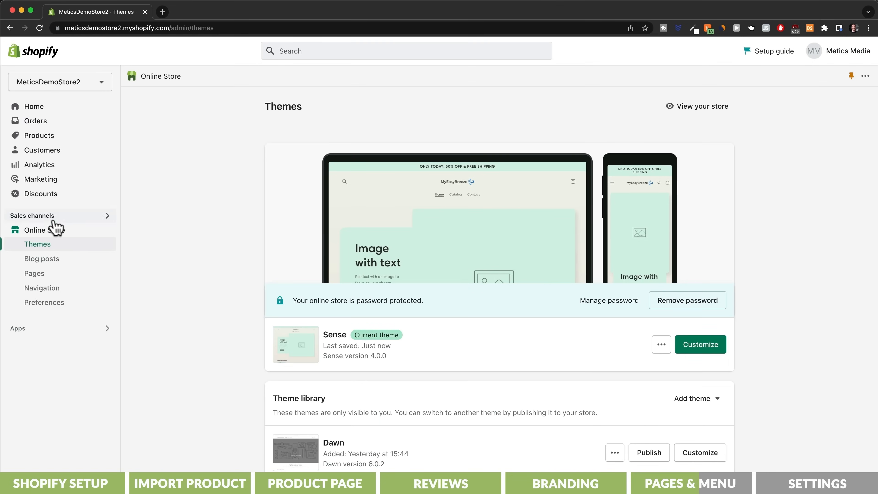
{"action": "left_click", "coordinate": [49, 288]}
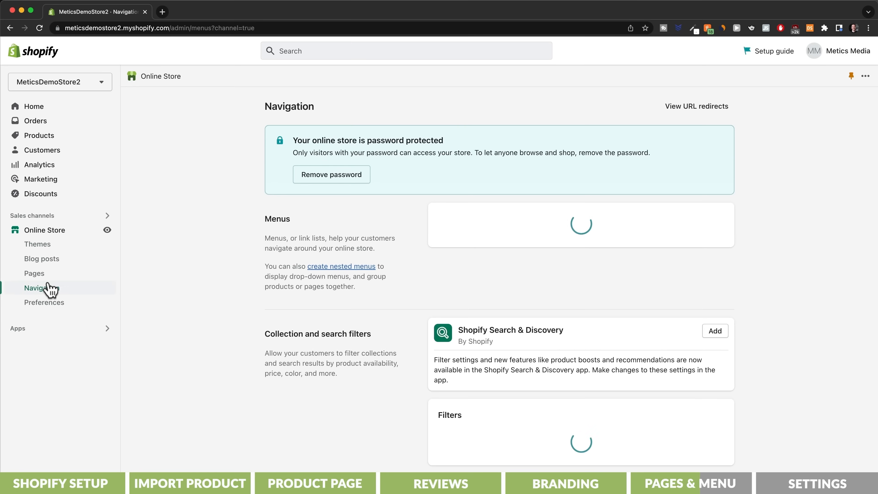
{"action": "left_click", "coordinate": [448, 291]}
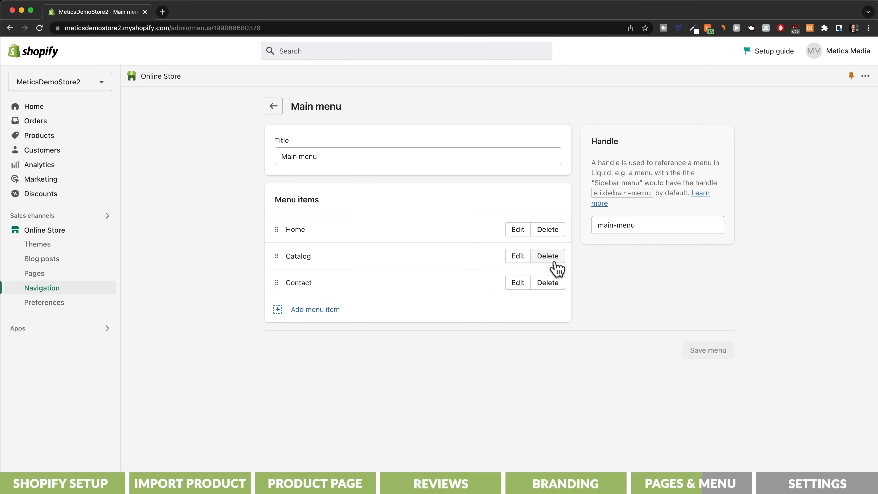
{"action": "left_click", "coordinate": [554, 260]}
{"action": "left_click", "coordinate": [563, 298]}
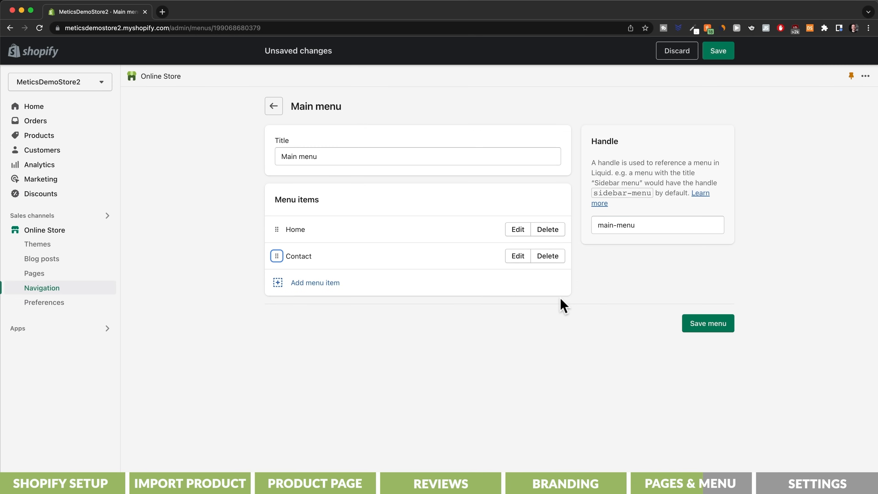
Step: Add a MyEasyBreeze™ Mini Cooling Fan product link to the Main menu, place it between Home and Contact, and save the menu
{"action": "left_click", "coordinate": [318, 285]}
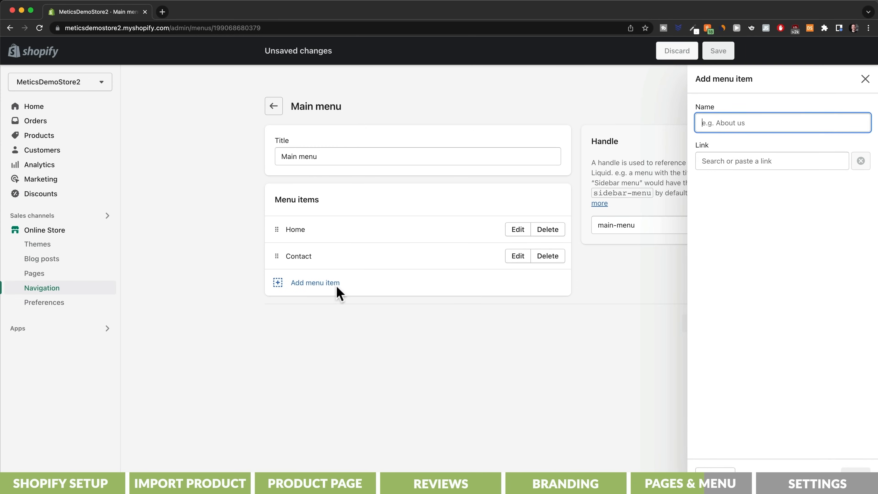
{"action": "left_click", "coordinate": [736, 162]}
{"action": "left_click", "coordinate": [735, 243]}
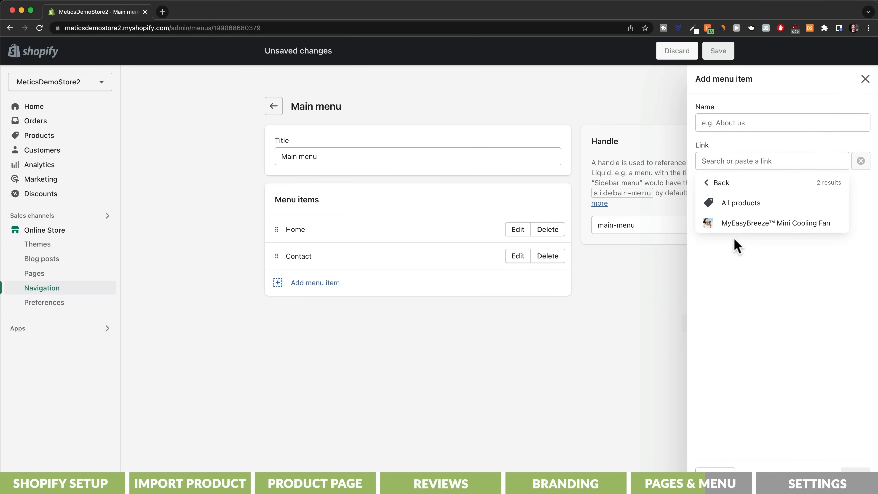
{"action": "left_click", "coordinate": [738, 221]}
{"action": "left_click", "coordinate": [853, 470]}
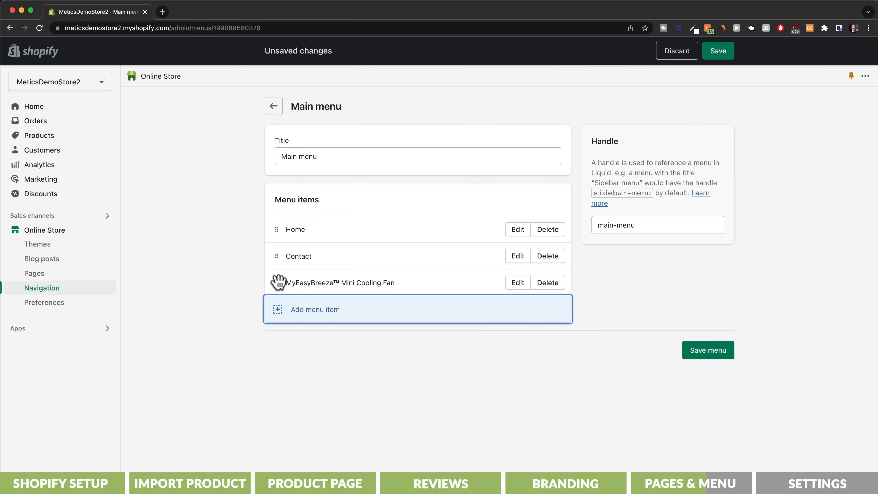
{"action": "left_click_drag", "start_coordinate": [279, 282], "coordinate": [278, 257]}
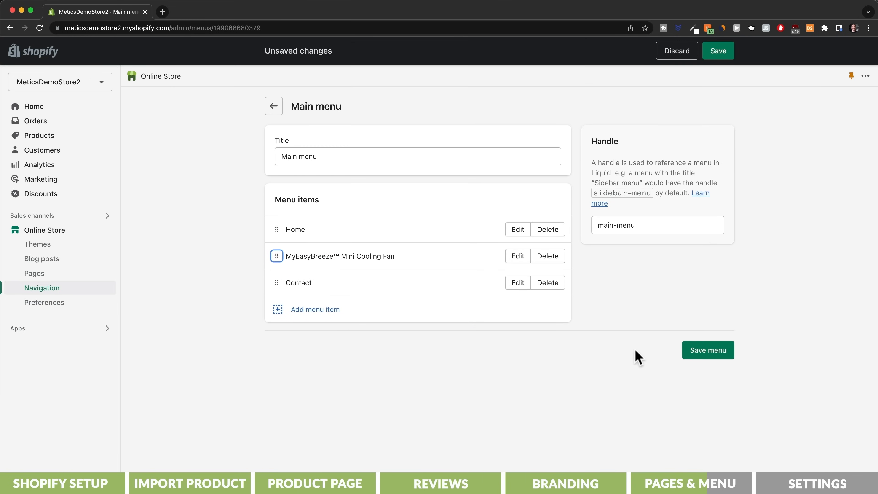
{"action": "left_click", "coordinate": [695, 352]}
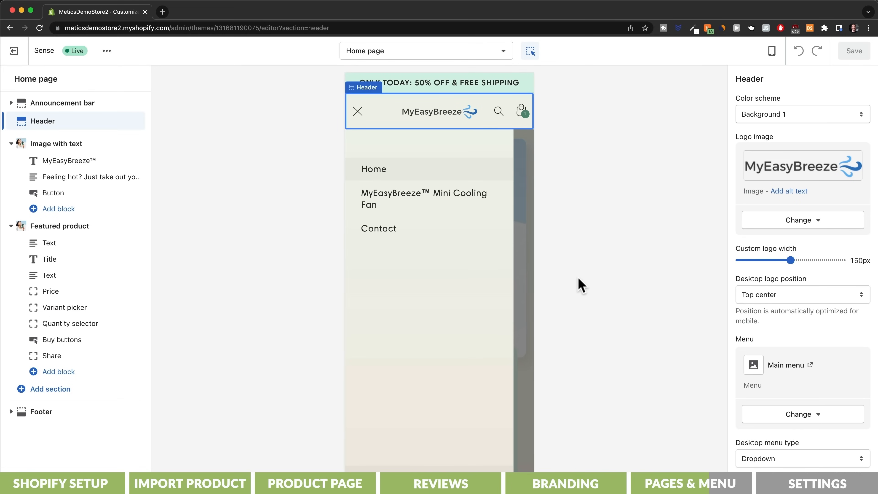
Step: Add a message to the Contact page offering the form or support e-mail with a response within 48h, save it and preview the page
{"action": "left_click", "coordinate": [423, 233]}
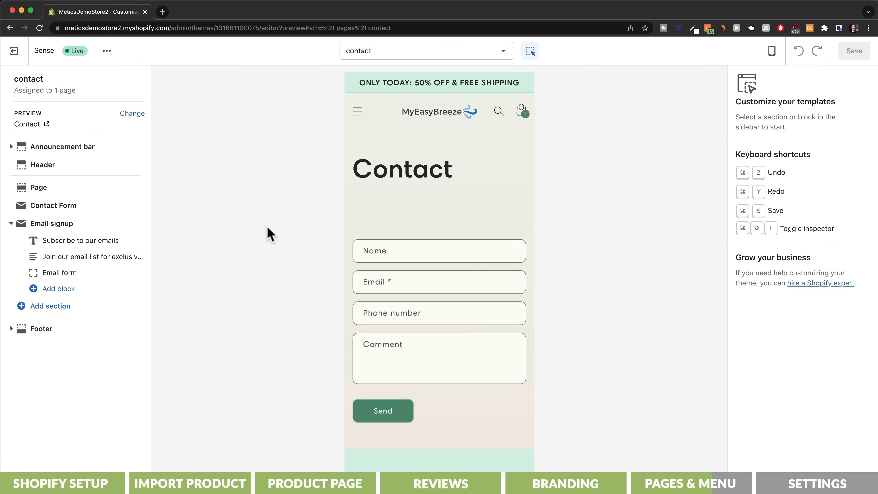
{"action": "left_click", "coordinate": [21, 56]}
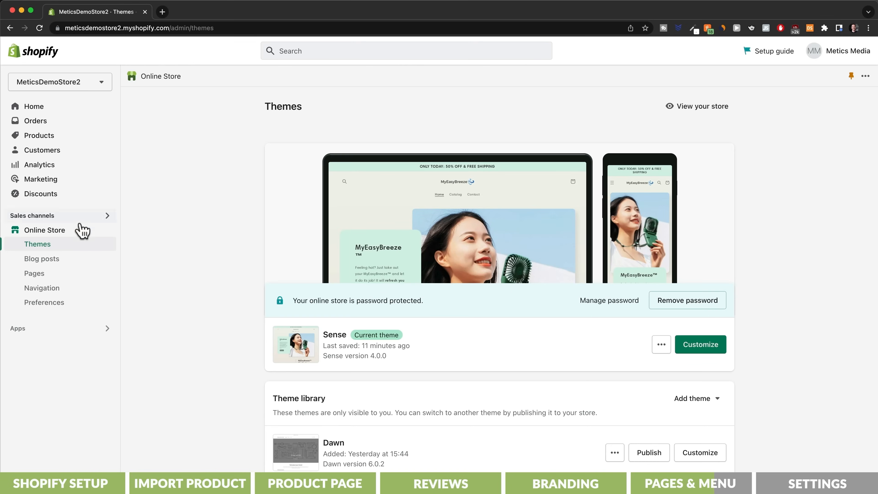
{"action": "left_click", "coordinate": [48, 273]}
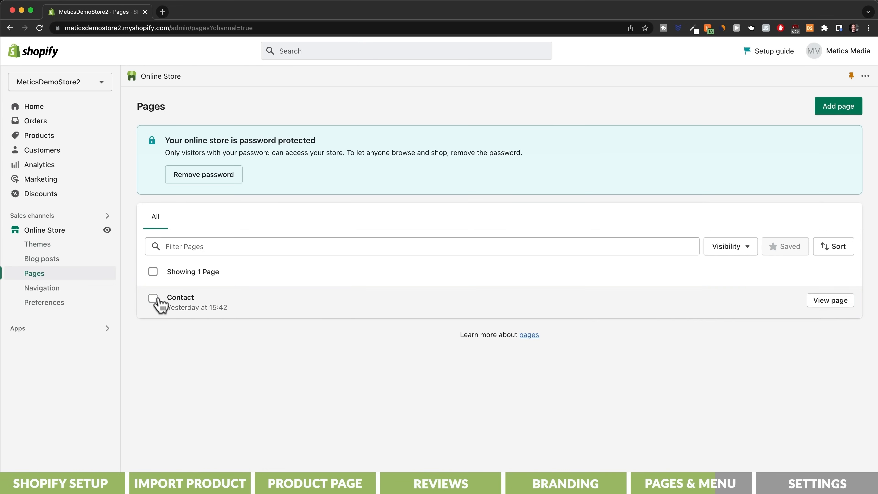
{"action": "left_click", "coordinate": [183, 298]}
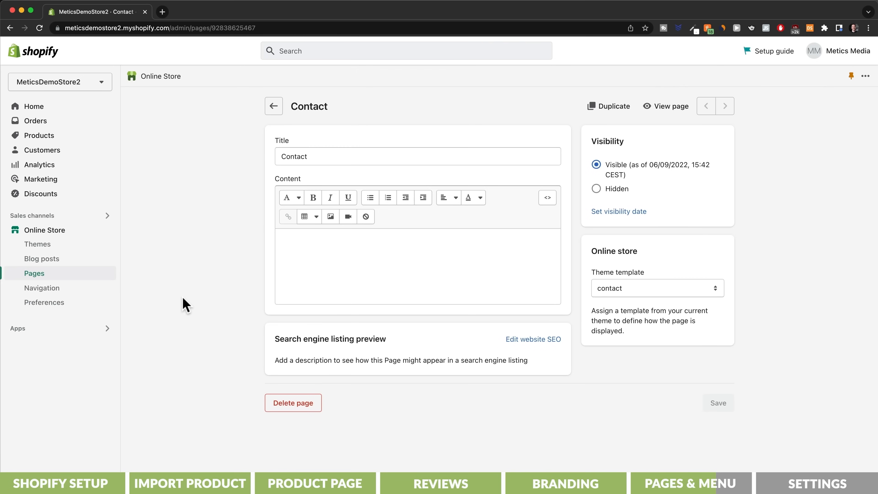
{"action": "left_click", "coordinate": [308, 247]}
{"action": "key", "text": "super+v"}
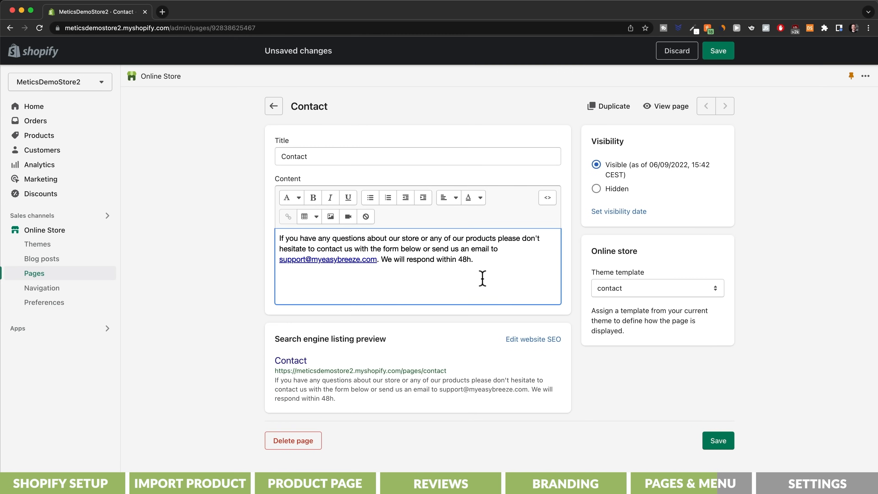
{"action": "left_click", "coordinate": [723, 441]}
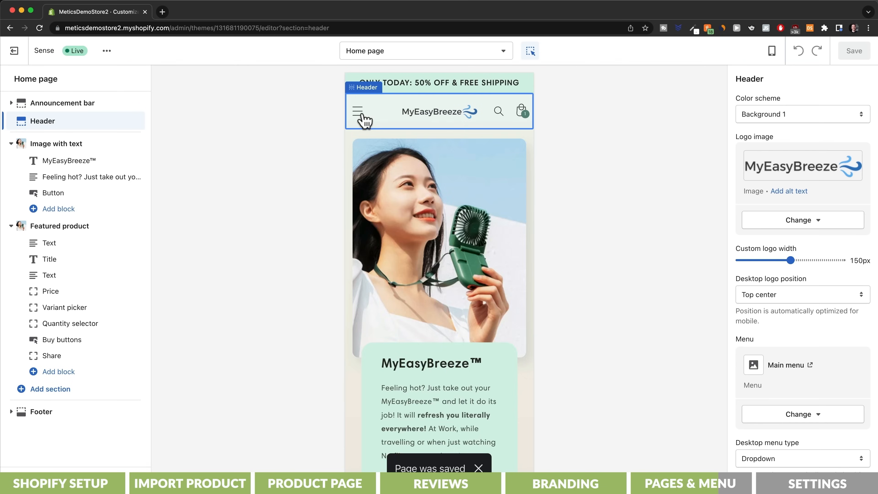
{"action": "left_click", "coordinate": [358, 111]}
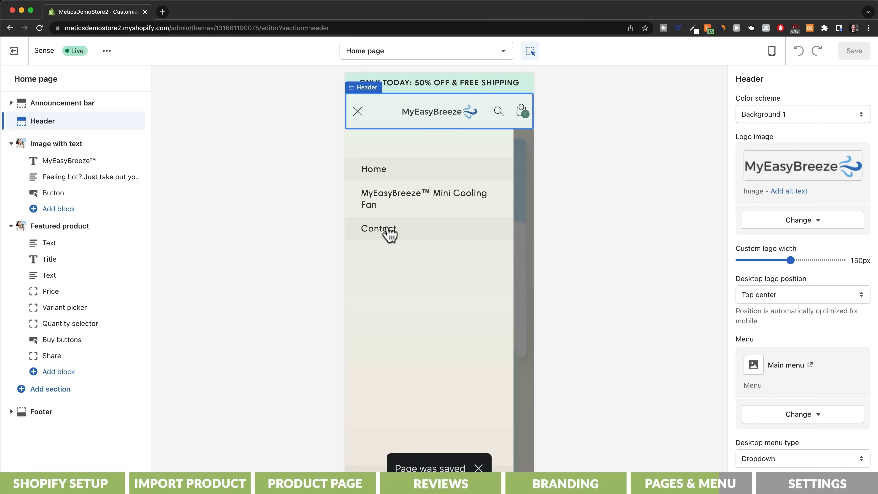
{"action": "left_click", "coordinate": [389, 235]}
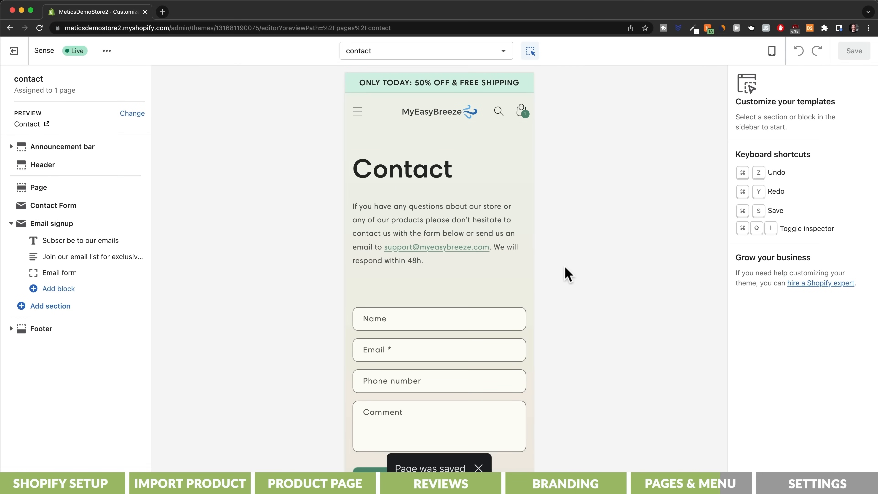
Step: Export the blue wave icon from Canva and download the version with its background removed from remove.bg
{"action": "left_click", "coordinate": [490, 261]}
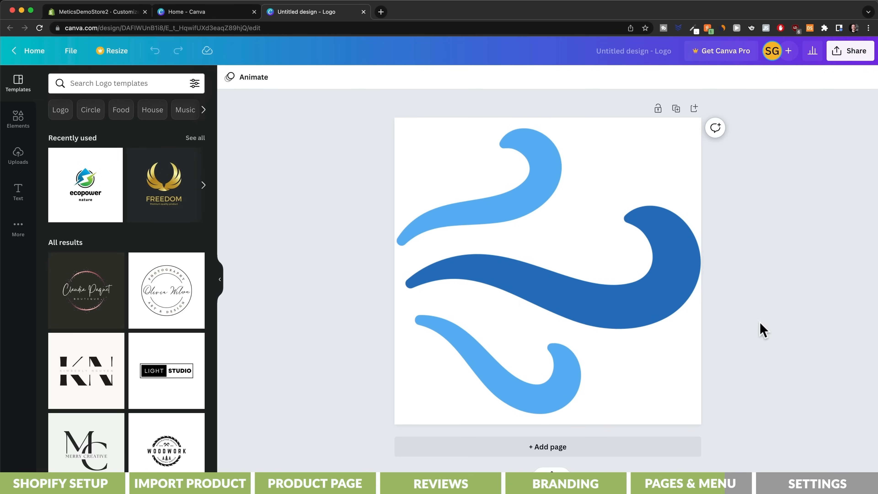
{"action": "left_click", "coordinate": [851, 52]}
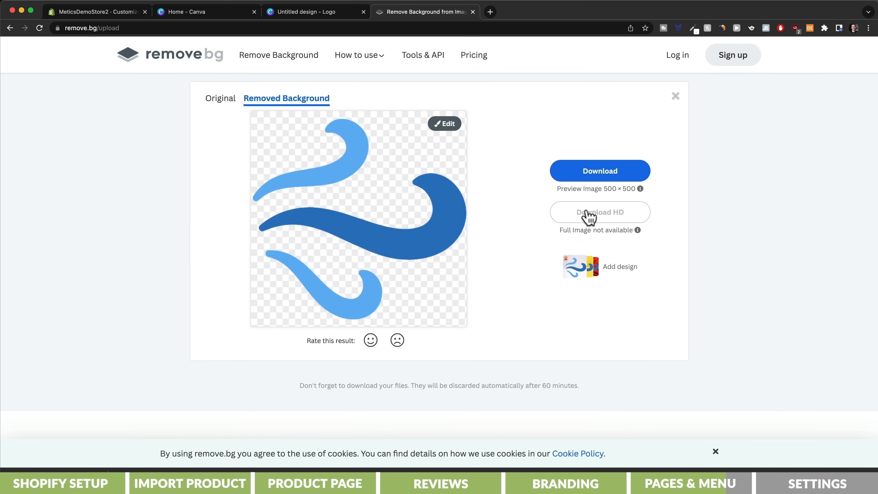
{"action": "left_click", "coordinate": [597, 175]}
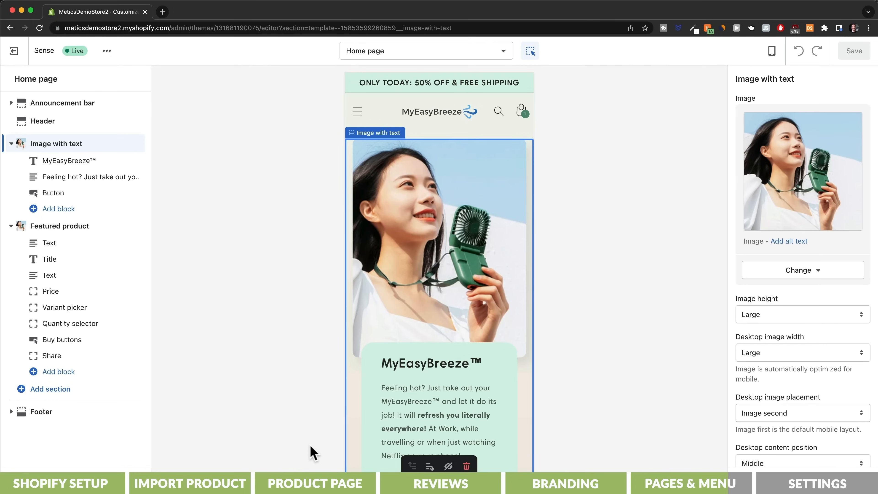
Step: Set the transparent wave icon as the favicon image in the Sense theme settings
{"action": "left_click", "coordinate": [48, 480]}
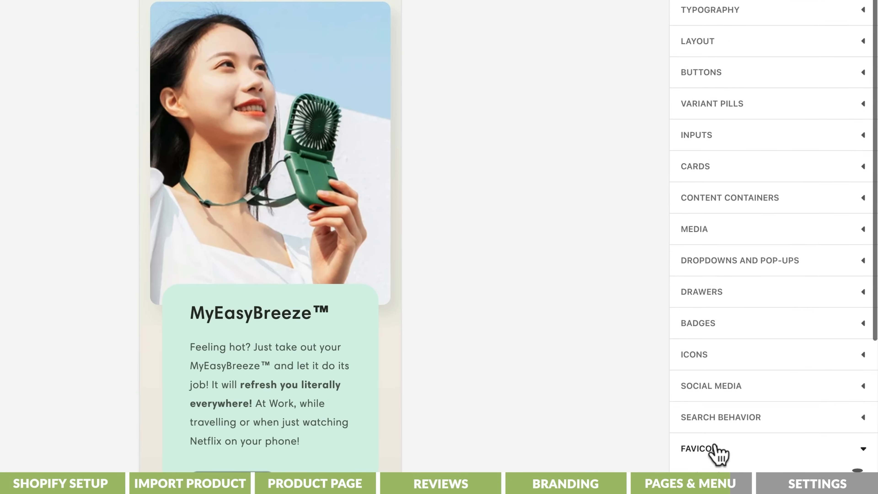
{"action": "left_click", "coordinate": [746, 461]}
{"action": "scroll", "coordinate": [718, 455], "scroll_direction": "down", "scroll_amount": 2}
{"action": "left_click", "coordinate": [780, 333]}
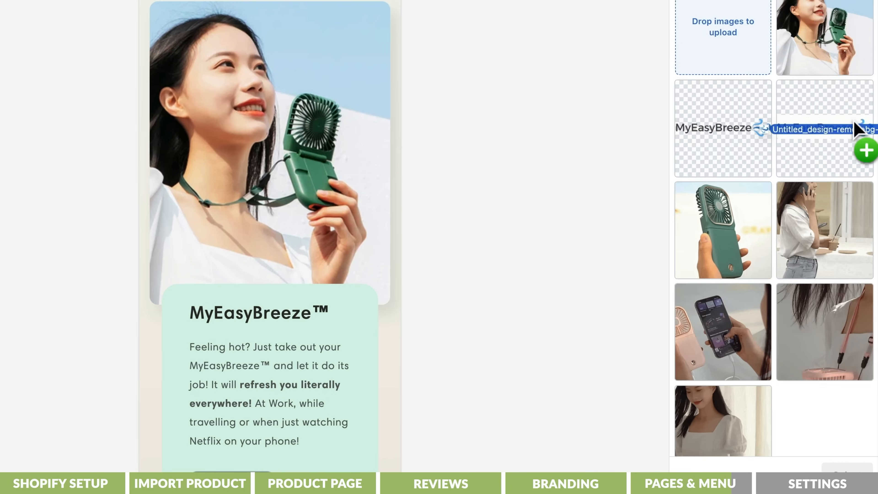
{"action": "left_click_drag", "start_coordinate": [856, 128], "coordinate": [750, 41]}
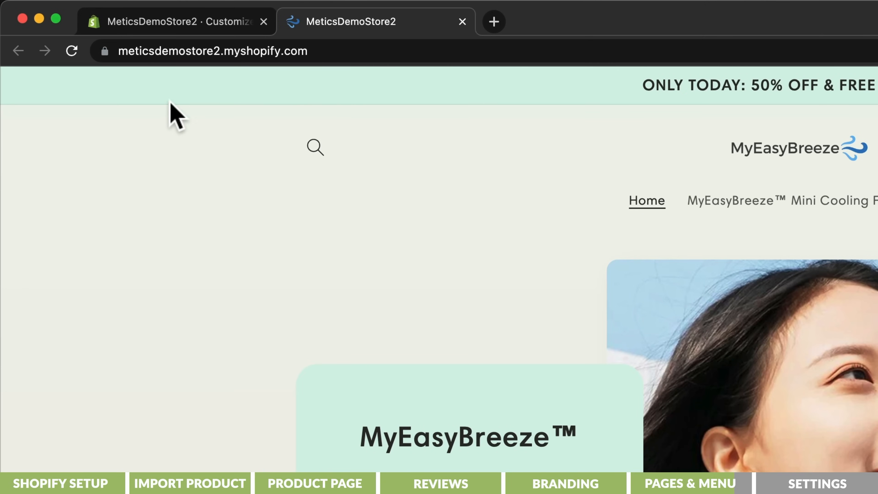
Step: Check the storefront's current web address and search the store's domain settings for myeasybreeze as a new domain to buy
{"action": "left_click_drag", "start_coordinate": [120, 52], "coordinate": [311, 52]}
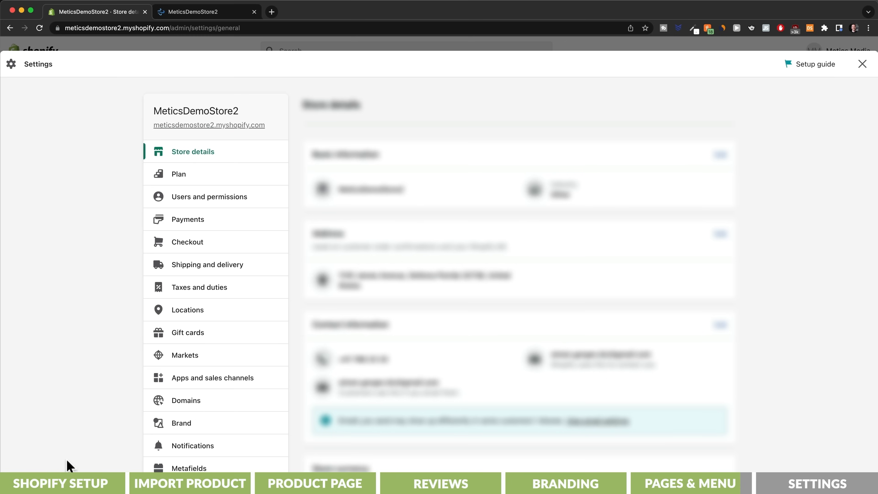
{"action": "left_click", "coordinate": [189, 406]}
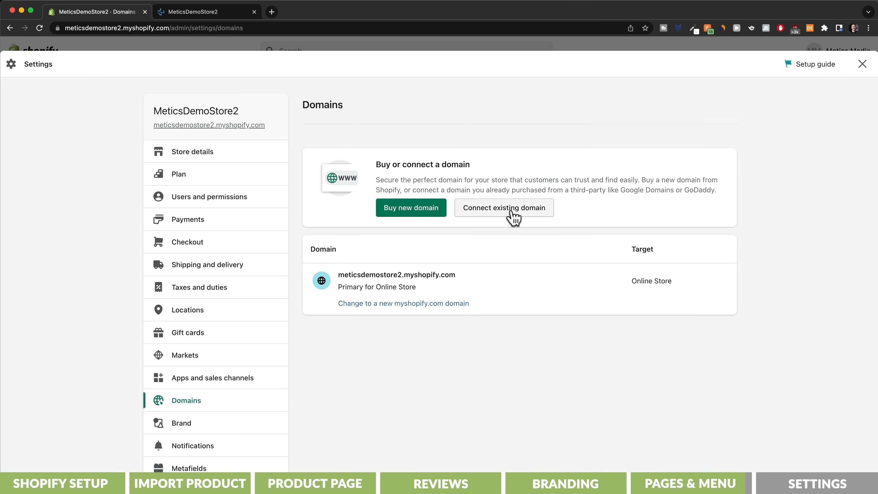
{"action": "left_click", "coordinate": [412, 212]}
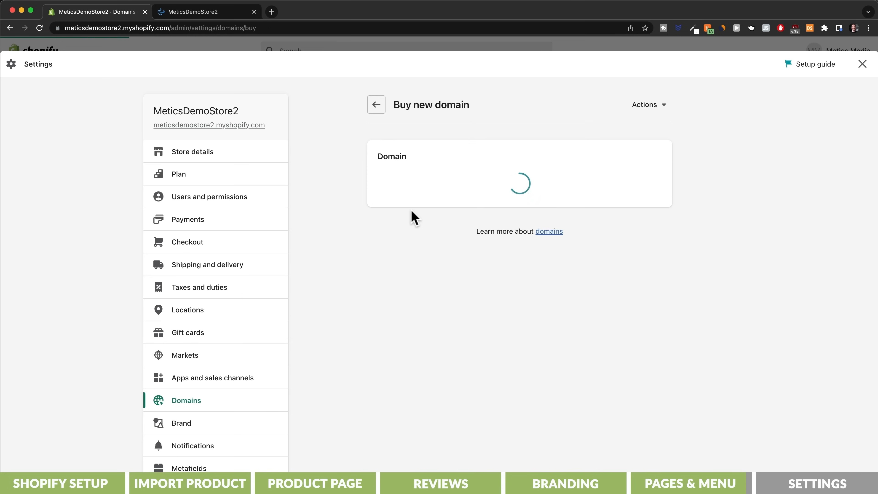
{"action": "type", "text": "myeasy"}
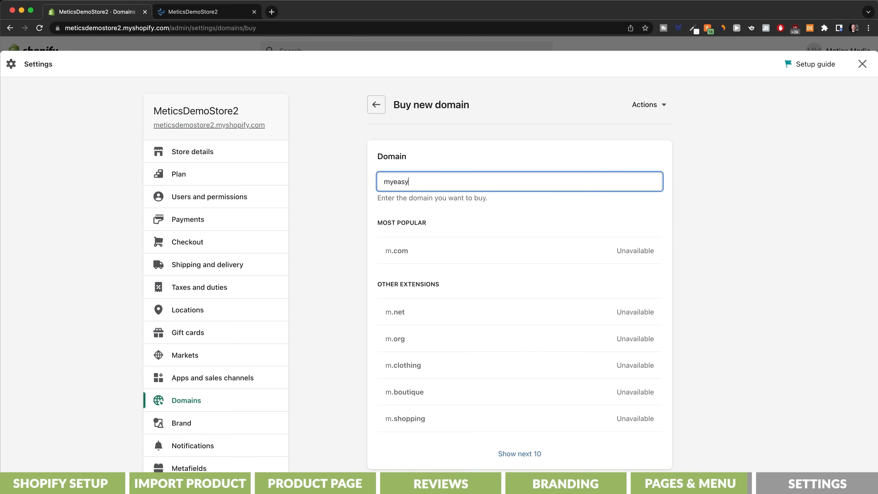
{"action": "type", "text": "breeze"}
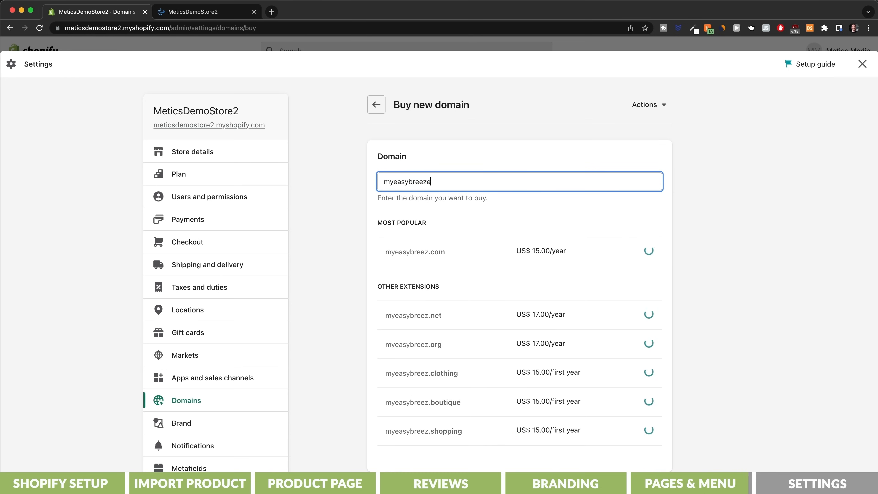
{"action": "left_click", "coordinate": [640, 317]}
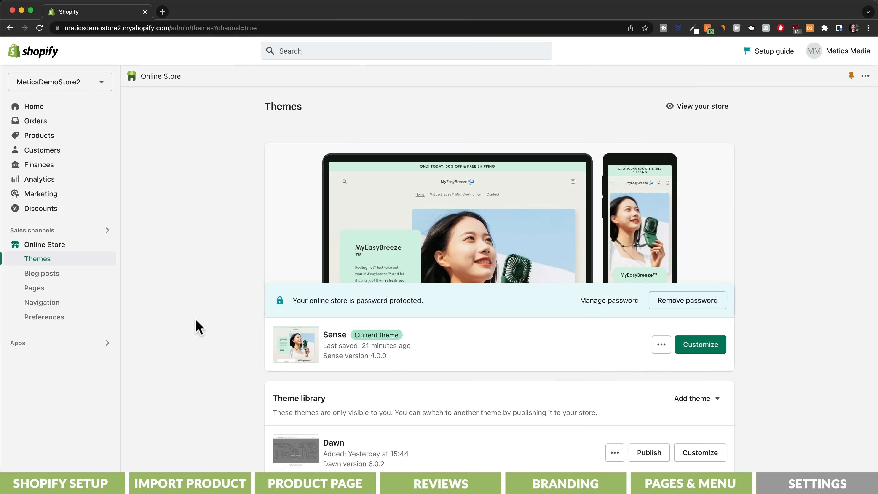
Step: Open the Shopify Payments setup as an individual or sole proprietor and review the required business information
{"action": "left_click", "coordinate": [37, 482]}
{"action": "left_click", "coordinate": [231, 223]}
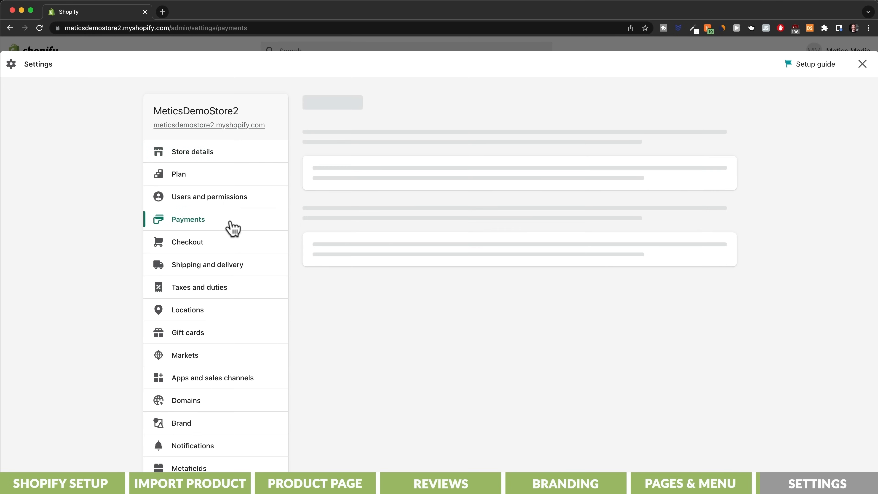
{"action": "left_click", "coordinate": [354, 304]}
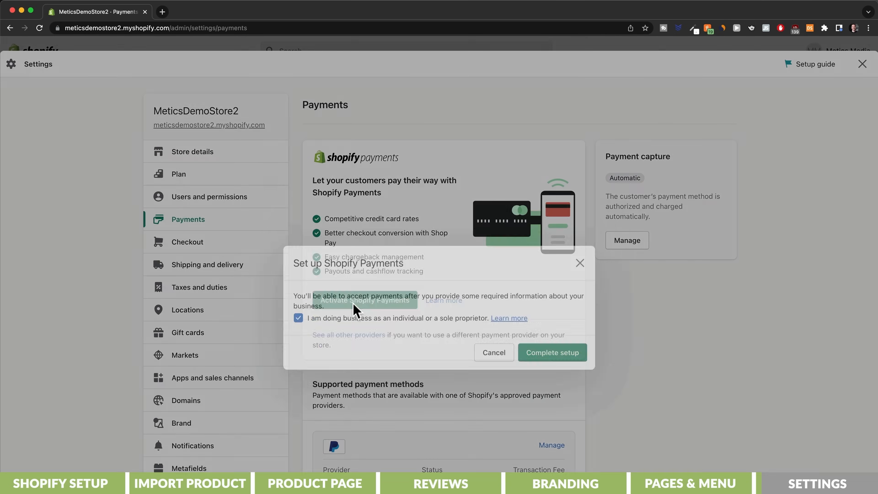
{"action": "left_click", "coordinate": [551, 311]}
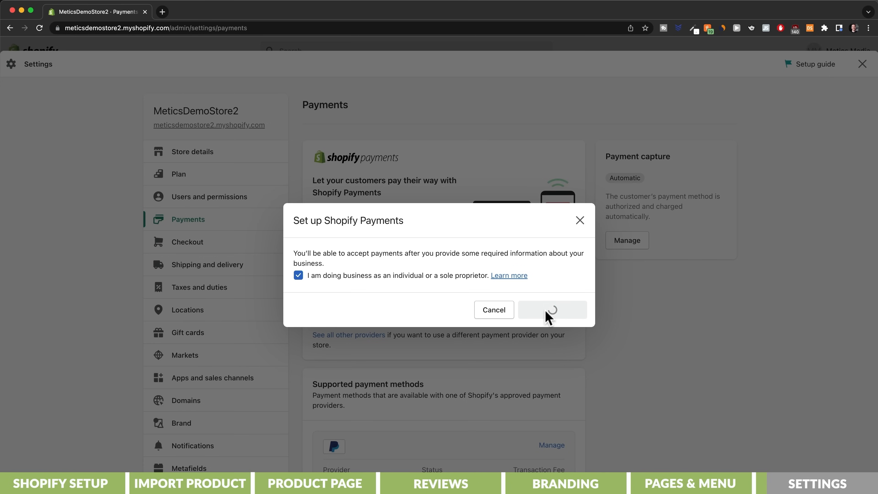
{"action": "scroll", "coordinate": [519, 287], "scroll_direction": "down", "scroll_amount": 5}
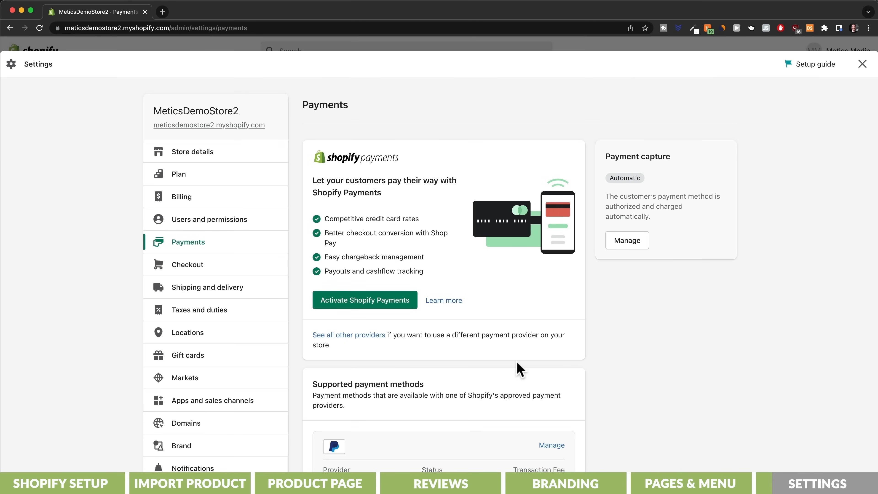
Step: Browse the list of third-party payment providers and the cards each one supports
{"action": "left_click", "coordinate": [372, 335]}
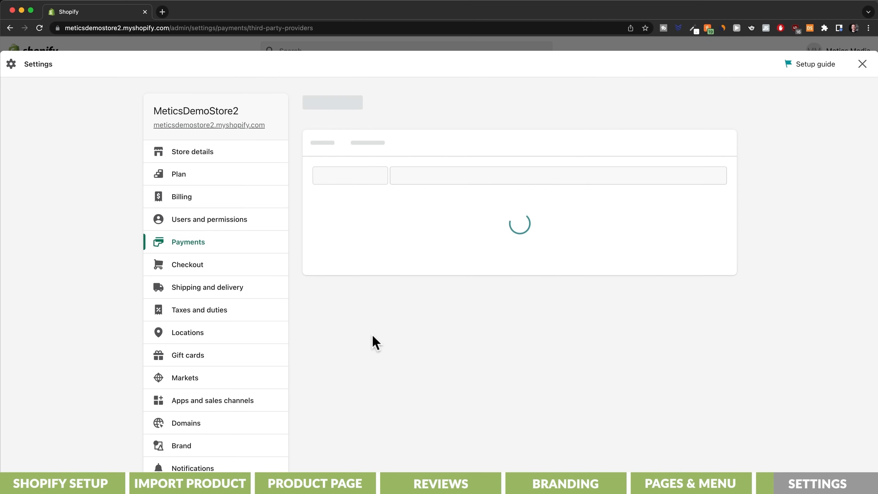
{"action": "scroll", "coordinate": [374, 342], "scroll_direction": "down", "scroll_amount": 10}
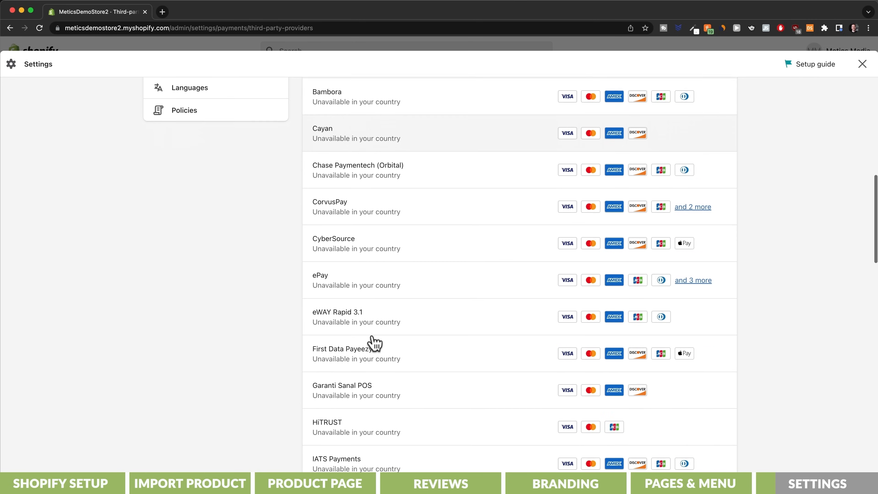
{"action": "scroll", "coordinate": [374, 342], "scroll_direction": "down", "scroll_amount": 10}
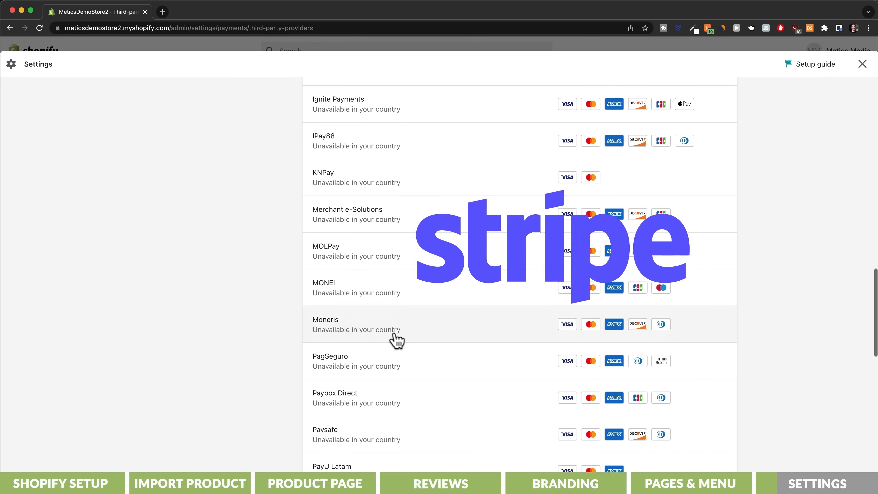
{"action": "scroll", "coordinate": [395, 340], "scroll_direction": "down", "scroll_amount": 2}
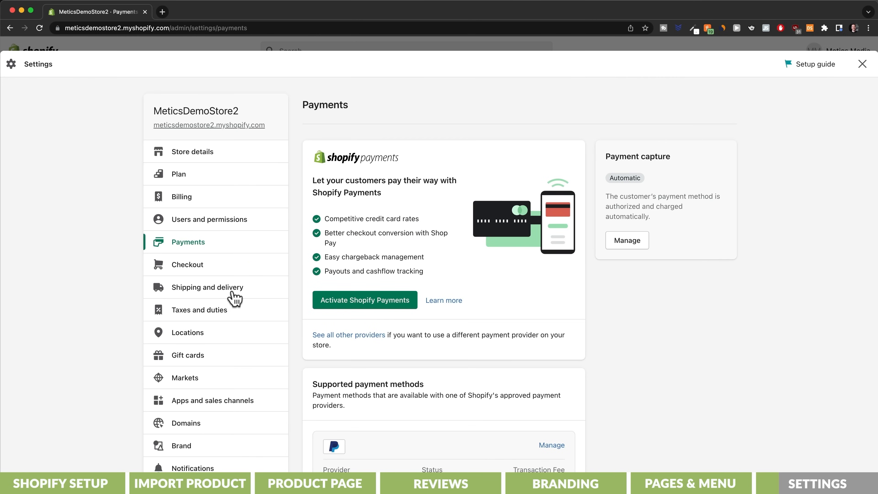
Step: Delete the Domestic and Rest of World zones from the General shipping profile
{"action": "left_click", "coordinate": [235, 298]}
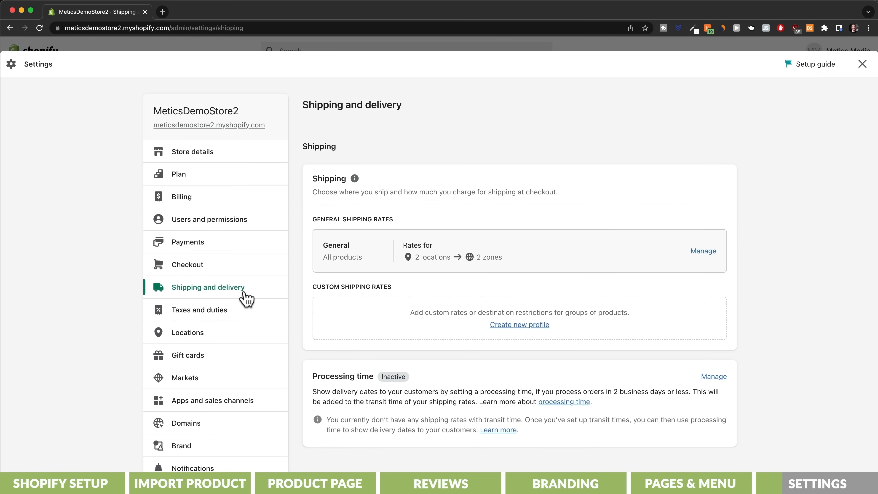
{"action": "left_click", "coordinate": [703, 251]}
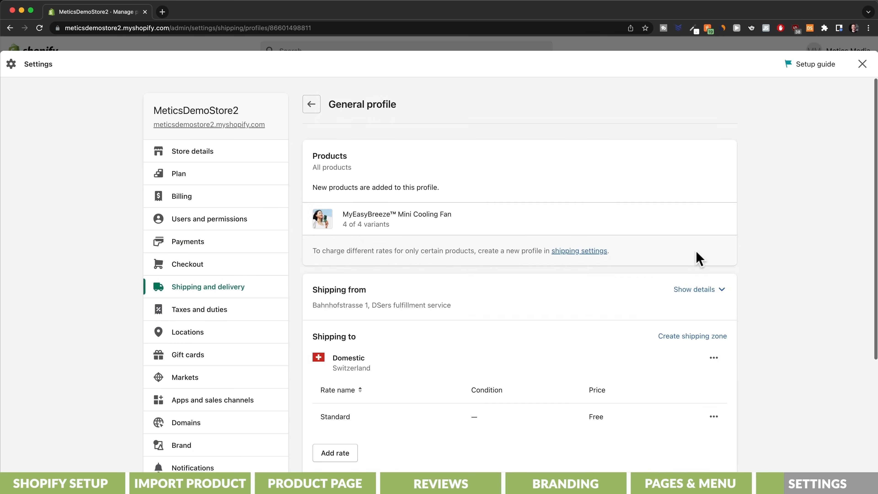
{"action": "scroll", "coordinate": [696, 254], "scroll_direction": "down", "scroll_amount": 5}
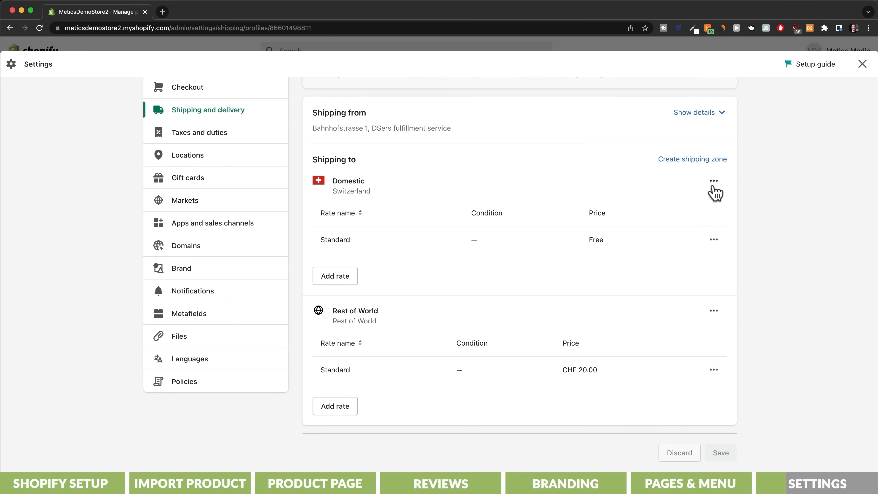
{"action": "left_click", "coordinate": [713, 181]}
{"action": "left_click", "coordinate": [695, 227]}
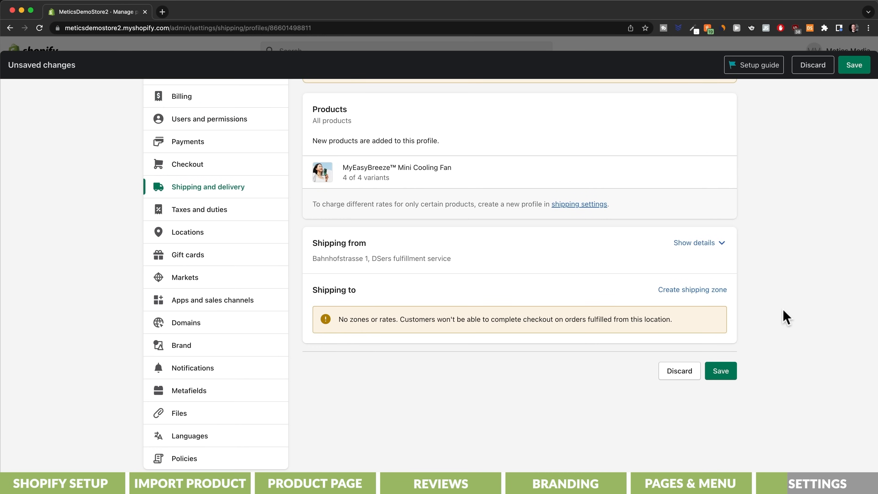
Step: Create a shipping zone named "united states" that covers the United States
{"action": "left_click", "coordinate": [687, 290]}
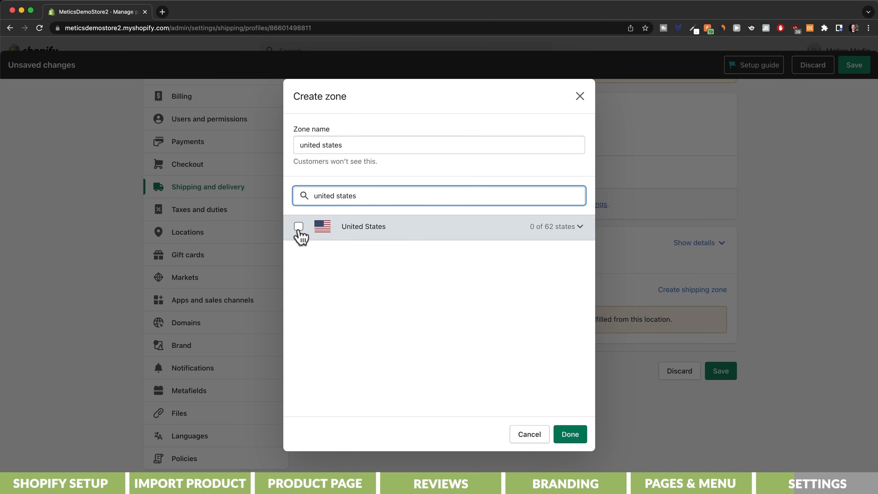
{"action": "left_click", "coordinate": [298, 226]}
{"action": "left_click", "coordinate": [572, 437]}
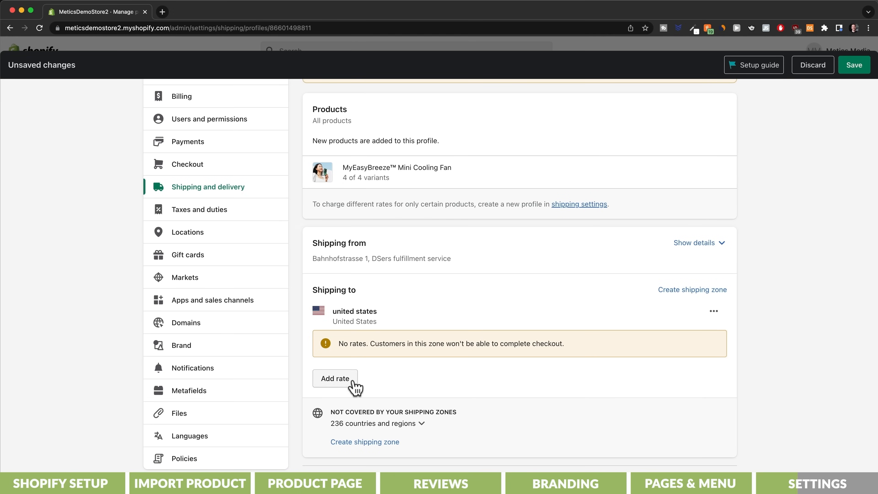
Step: Add a rate named "Free Shipping" at CHF 0.00 to the united states zone
{"action": "left_click", "coordinate": [354, 384]}
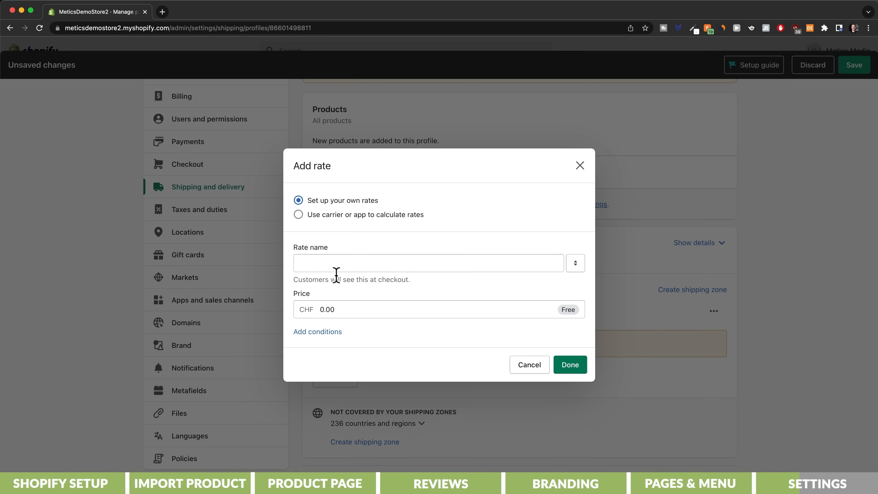
{"action": "left_click", "coordinate": [336, 267]}
{"action": "type", "text": "Free Shipping"}
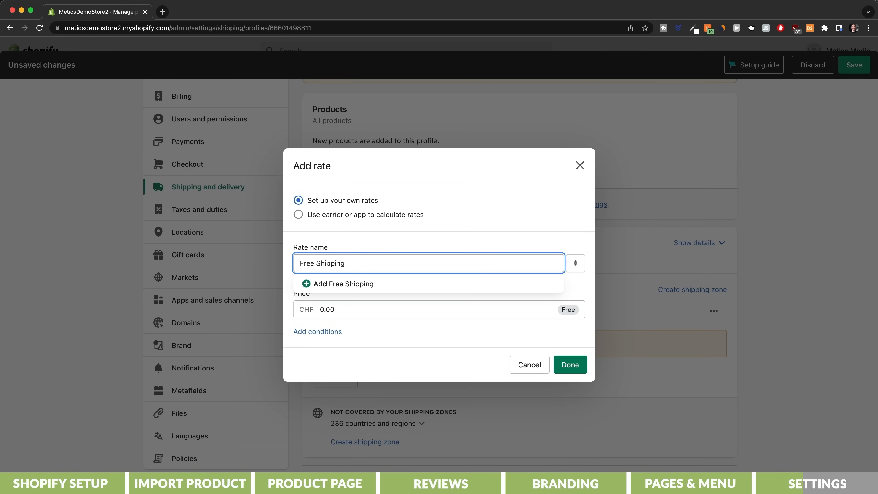
{"action": "left_click", "coordinate": [358, 306]}
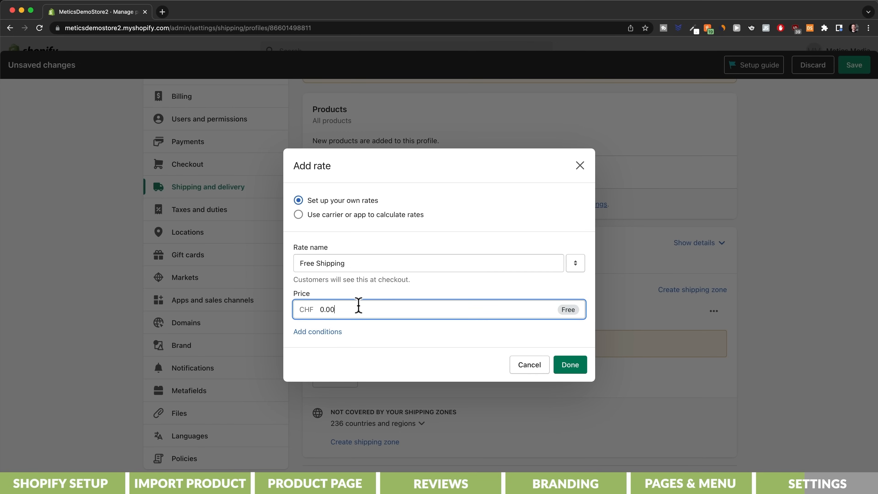
{"action": "left_click", "coordinate": [569, 365]}
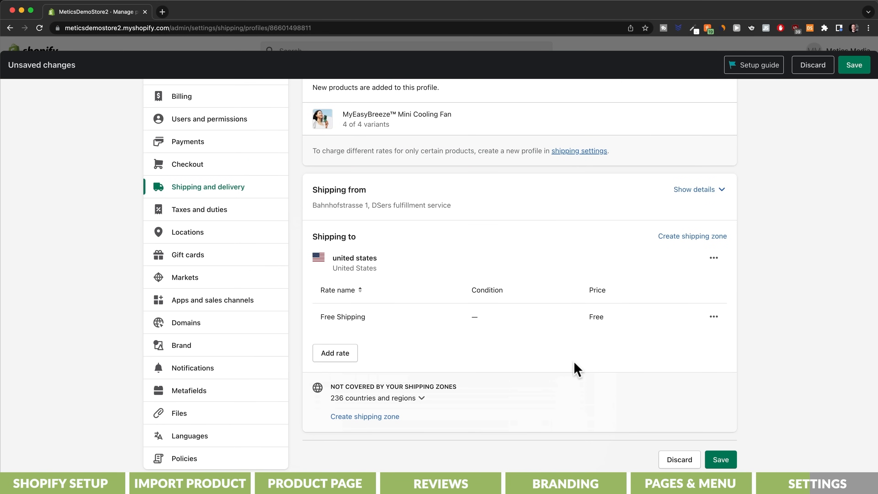
Step: Create a second shipping zone named "International" that covers the Rest of world
{"action": "left_click", "coordinate": [688, 238]}
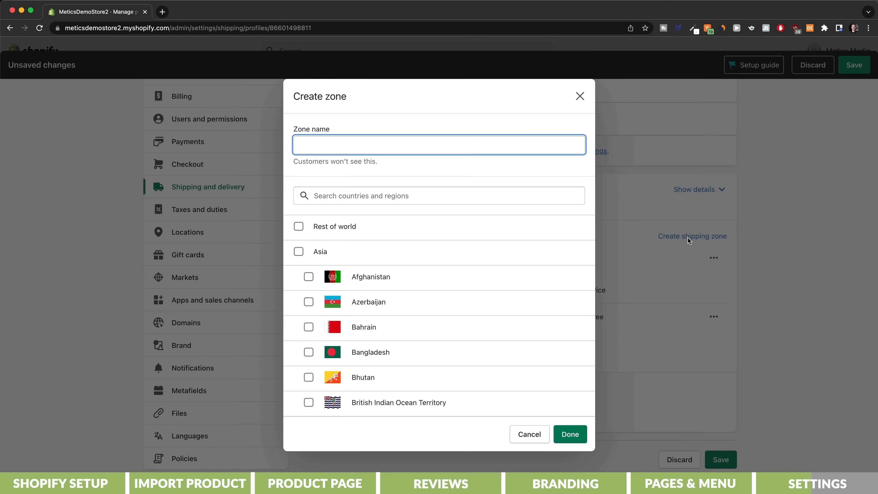
{"action": "type", "text": "International"}
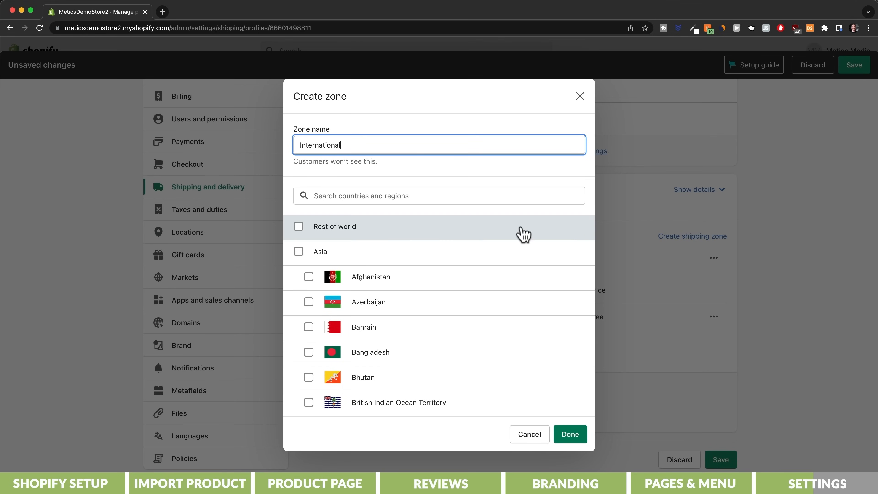
{"action": "left_click", "coordinate": [298, 227]}
{"action": "left_click", "coordinate": [569, 434]}
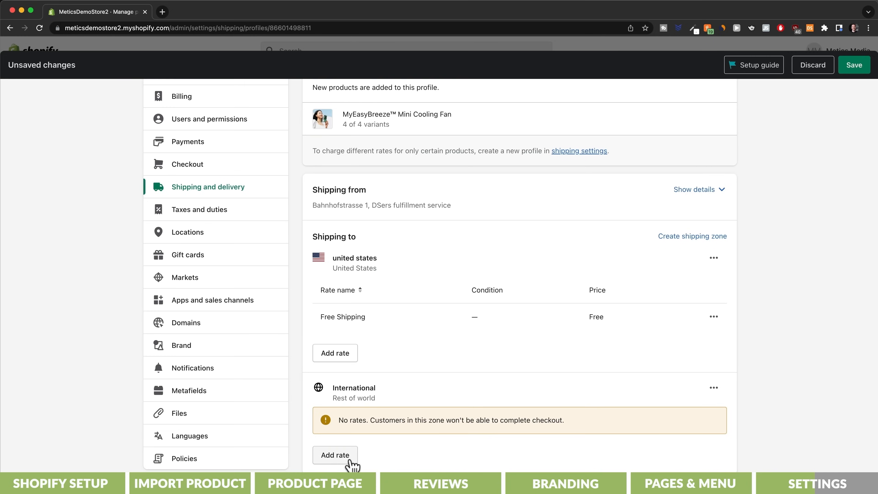
Step: Add a rate named "Standard Shipping" at CHF 8 to the International zone
{"action": "left_click", "coordinate": [335, 455]}
{"action": "left_click", "coordinate": [339, 309]}
{"action": "key", "text": "super+a"}
{"action": "type", "text": "8"}
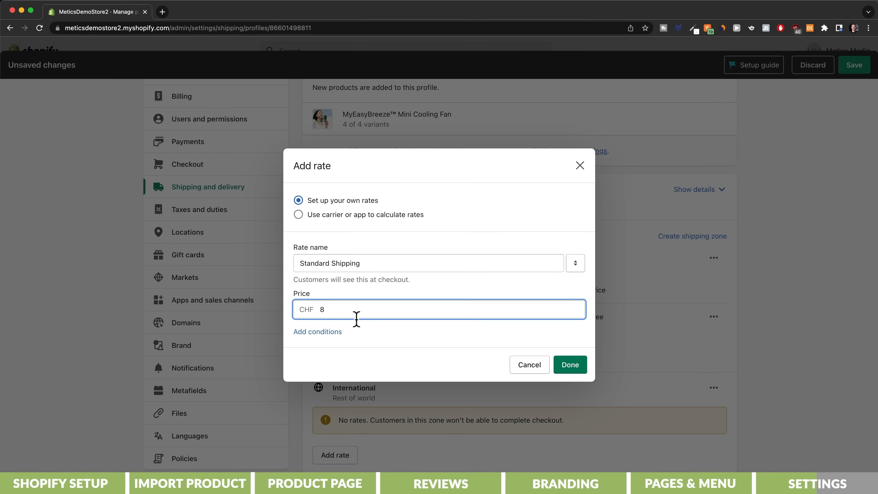
{"action": "left_click", "coordinate": [571, 364]}
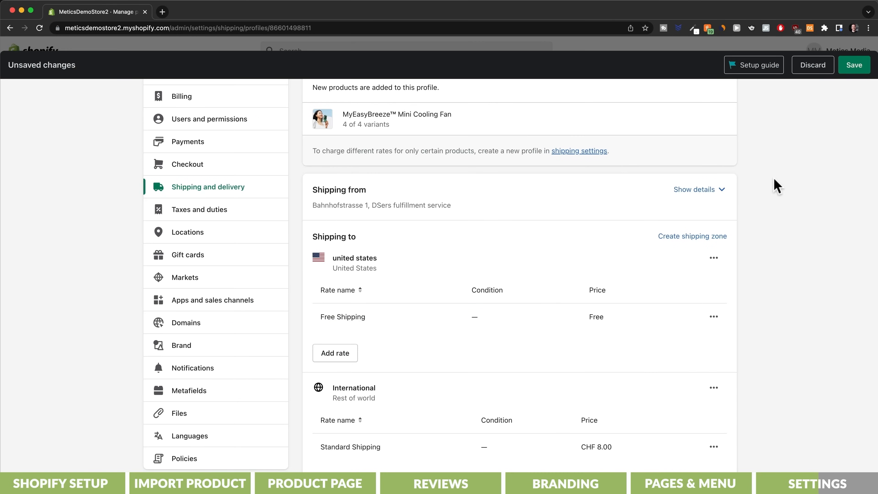
Step: Save the shipping profile, and change the store name to MyEasyBreeze in the store details
{"action": "left_click", "coordinate": [854, 65]}
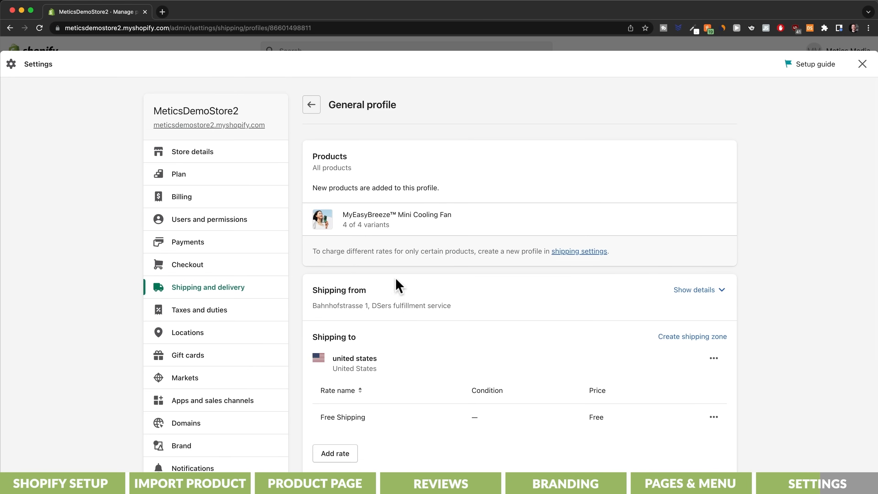
{"action": "left_click", "coordinate": [214, 158]}
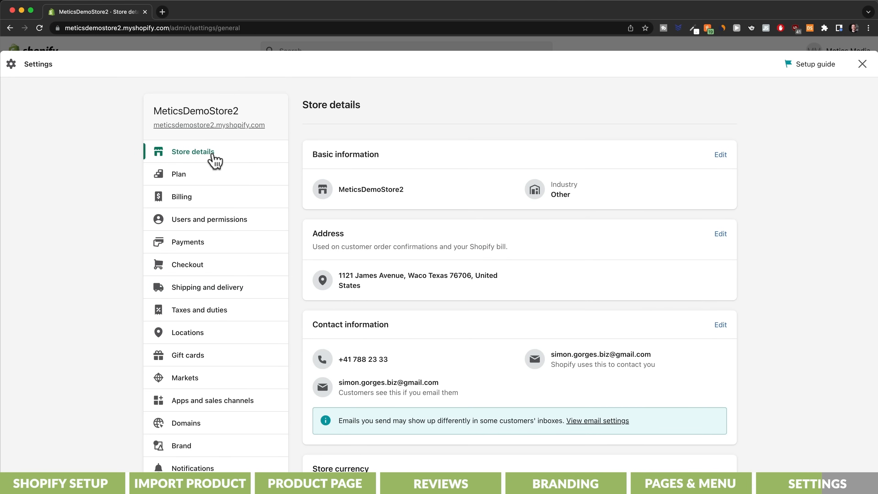
{"action": "left_click", "coordinate": [720, 154]}
{"action": "left_click_drag", "start_coordinate": [381, 200], "coordinate": [308, 206]}
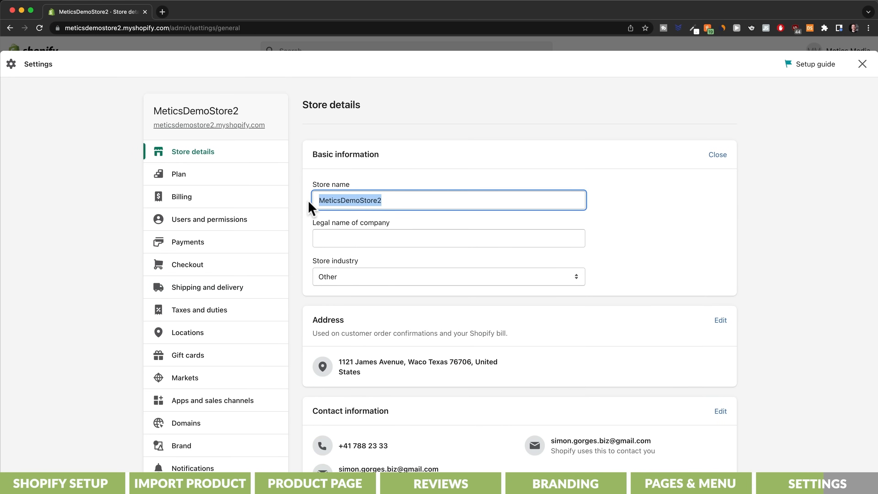
{"action": "type", "text": "MyEasyBreeze"}
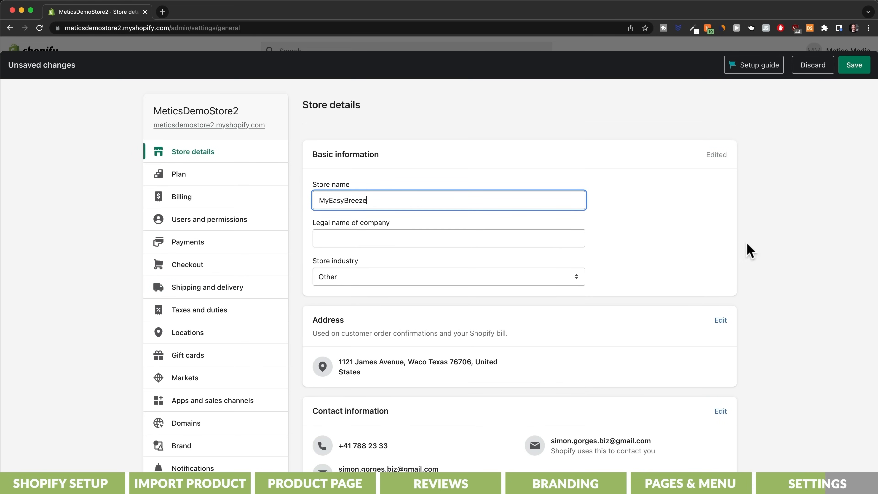
Step: Set the store currency to US dollars (USD) and save the store details
{"action": "scroll", "coordinate": [748, 250], "scroll_direction": "down", "scroll_amount": 3}
{"action": "scroll", "coordinate": [748, 249], "scroll_direction": "down", "scroll_amount": 1}
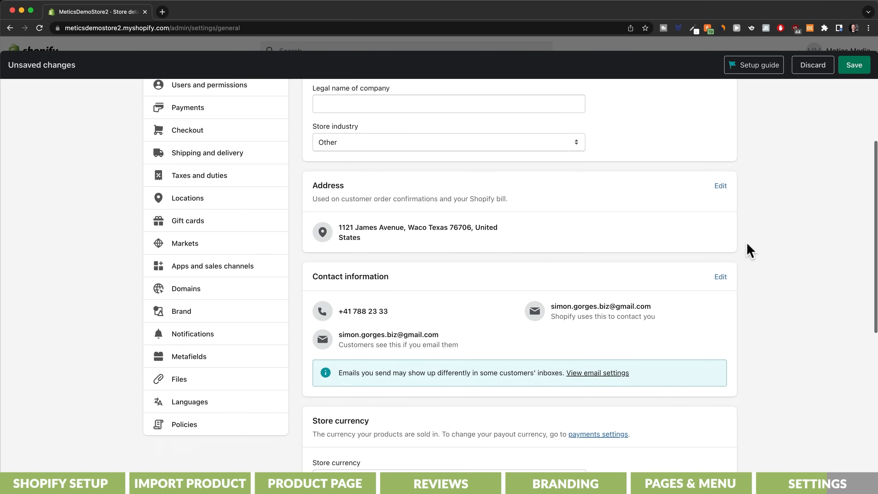
{"action": "scroll", "coordinate": [748, 249], "scroll_direction": "down", "scroll_amount": 5}
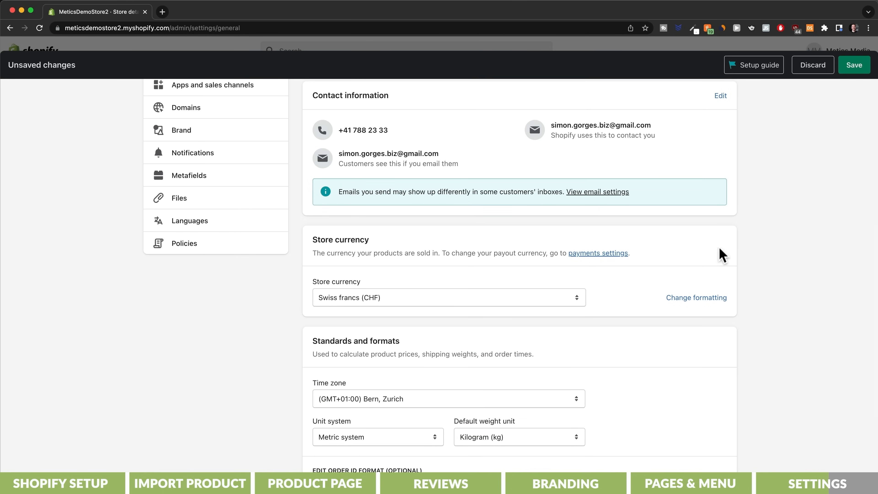
{"action": "left_click", "coordinate": [537, 297]}
{"action": "scroll", "coordinate": [532, 297], "scroll_direction": "up", "scroll_amount": 15}
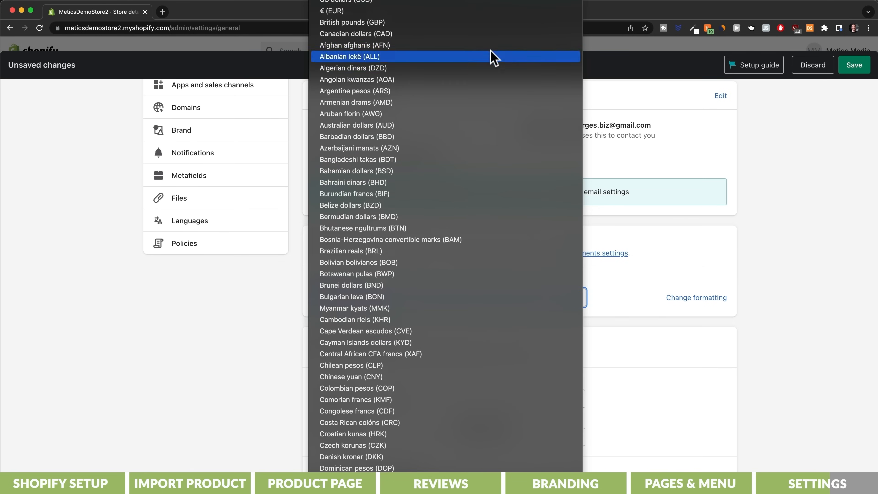
{"action": "left_click", "coordinate": [484, 7]}
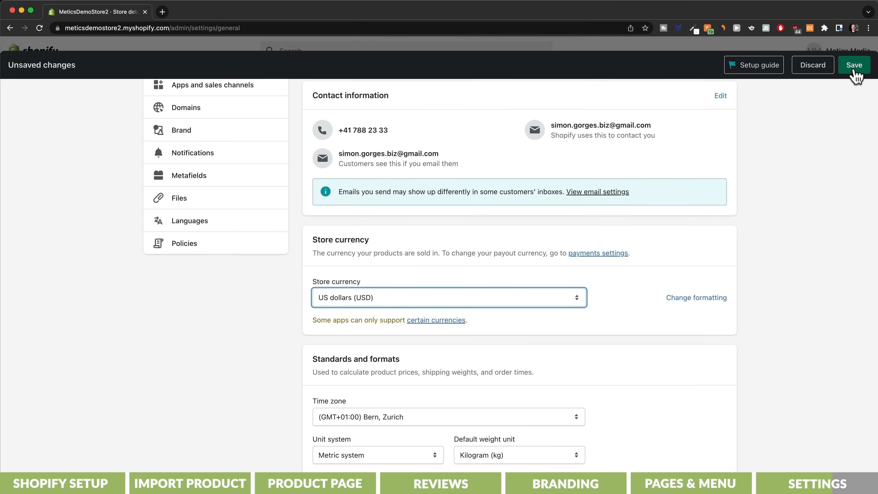
{"action": "left_click", "coordinate": [855, 69]}
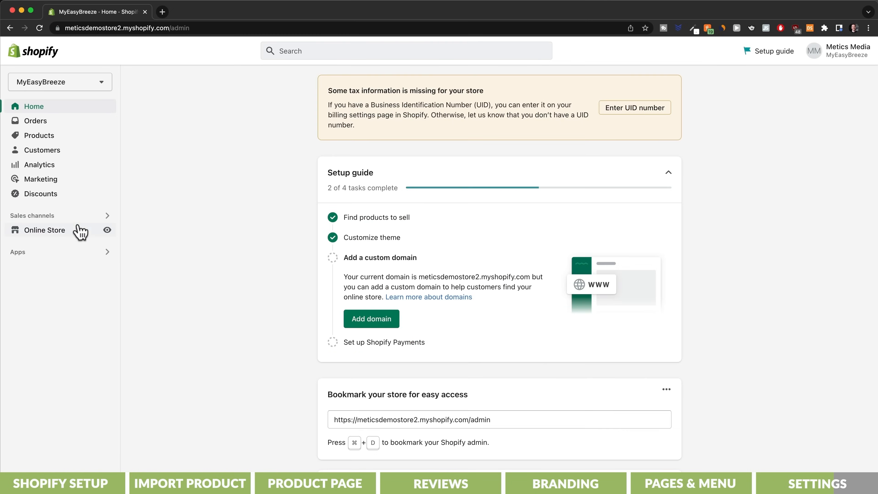
Step: In the online store preferences, enter the homepage title "MyEasyBreeze" and the meta description "Description"
{"action": "left_click", "coordinate": [54, 236]}
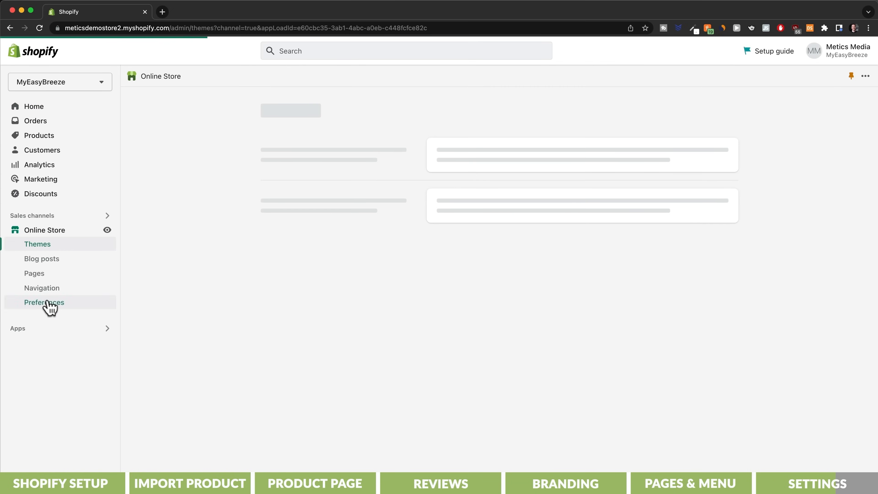
{"action": "left_click", "coordinate": [47, 302]}
{"action": "type", "text": "MyEasyBreeze"}
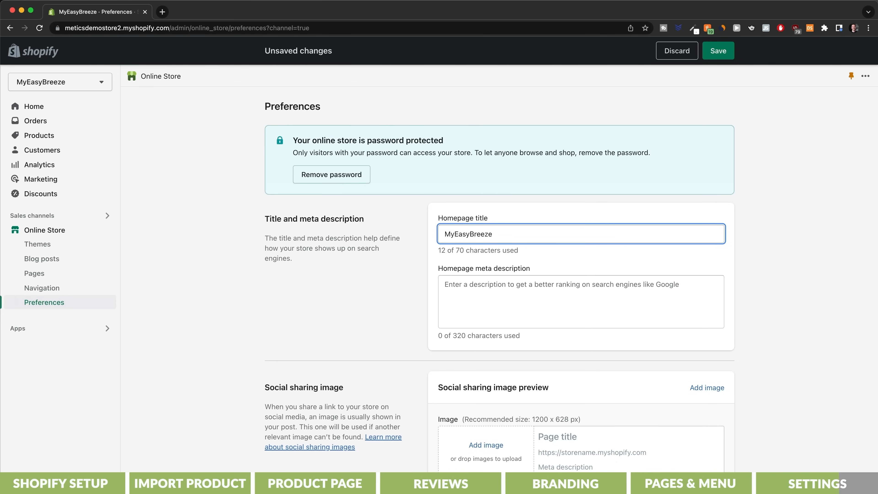
{"action": "left_click", "coordinate": [468, 286]}
{"action": "type", "text": "Description"}
Step: Turn off the password restriction for store visitors, save the preferences and dismiss the store opening message
{"action": "scroll", "coordinate": [742, 312], "scroll_direction": "down", "scroll_amount": 7}
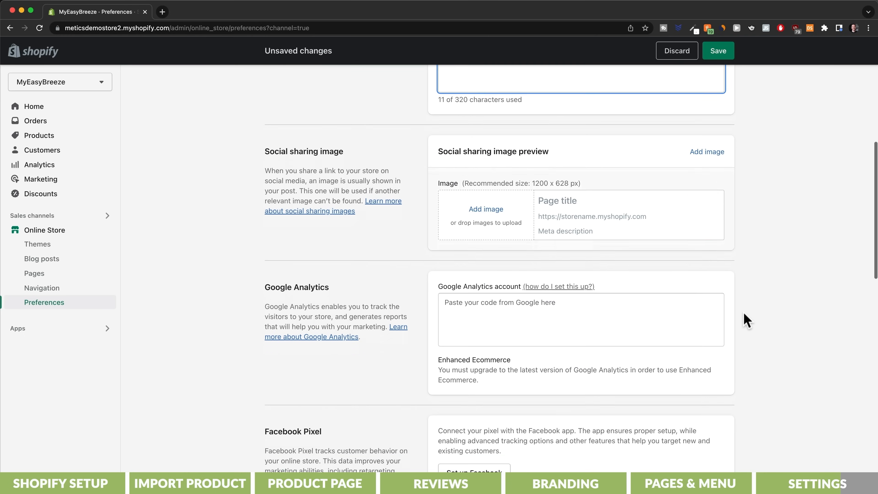
{"action": "scroll", "coordinate": [743, 312], "scroll_direction": "down", "scroll_amount": 15}
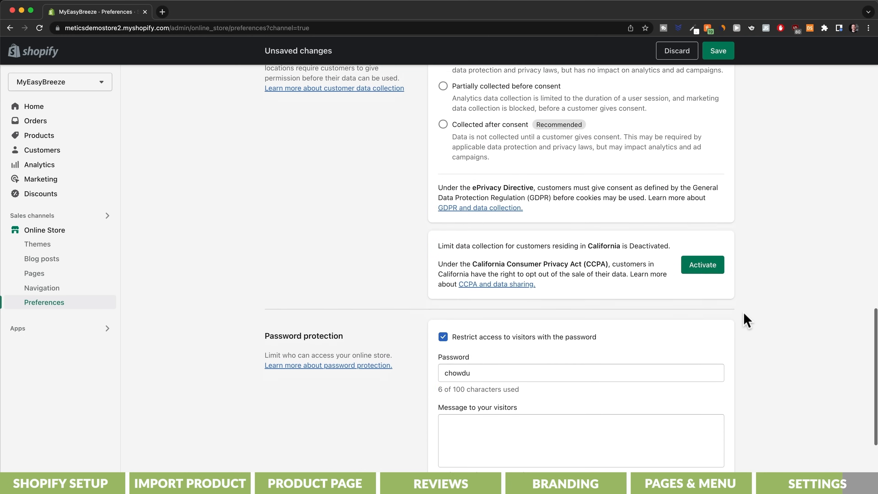
{"action": "scroll", "coordinate": [743, 311], "scroll_direction": "down", "scroll_amount": 4}
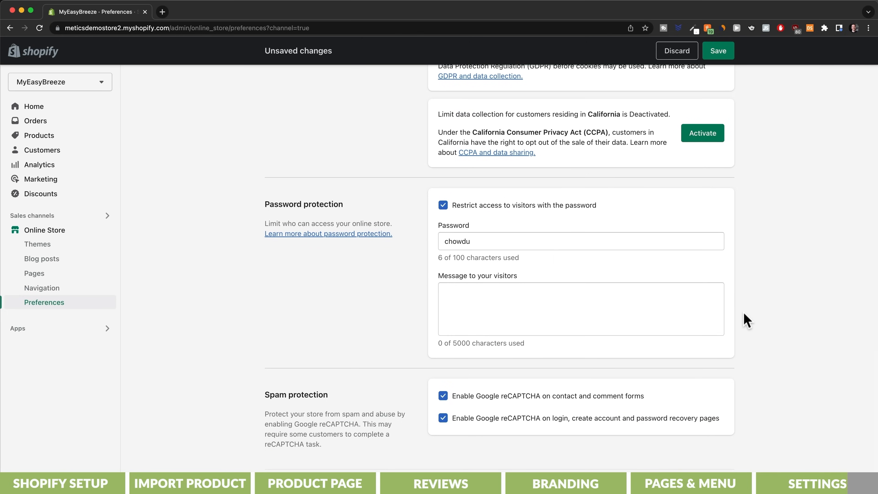
{"action": "left_click", "coordinate": [443, 206]}
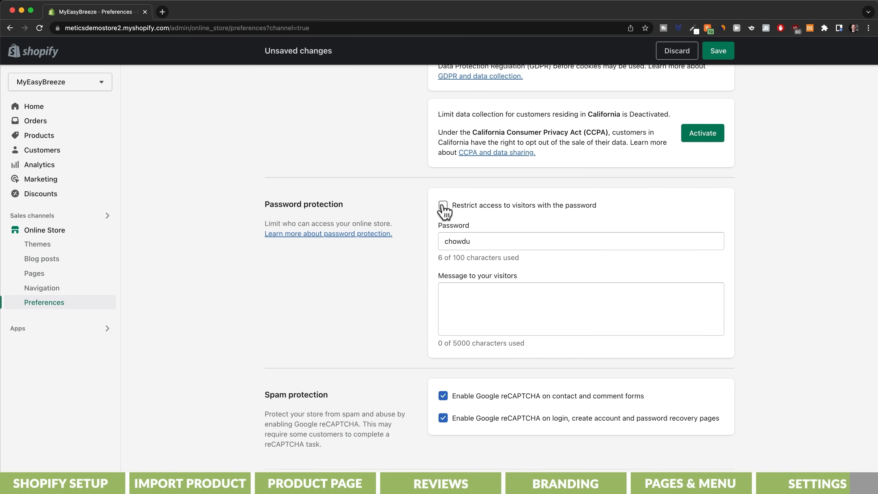
{"action": "left_click", "coordinate": [719, 52]}
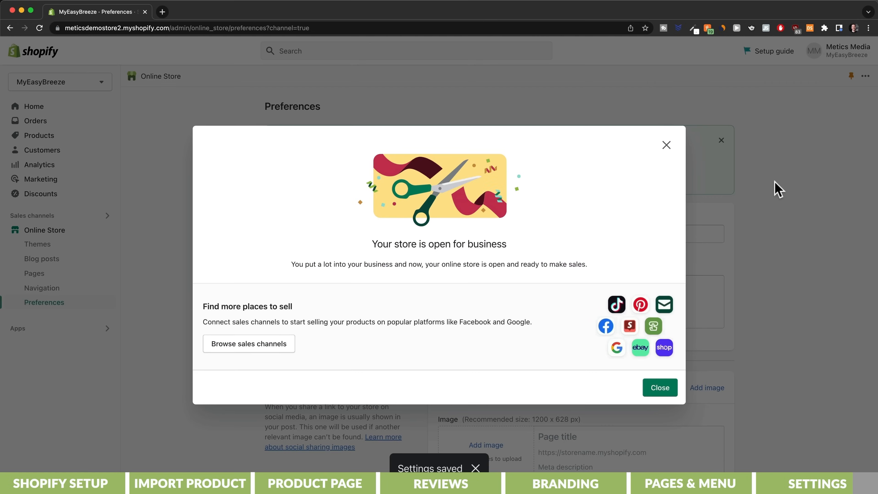
{"action": "left_click", "coordinate": [670, 386]}
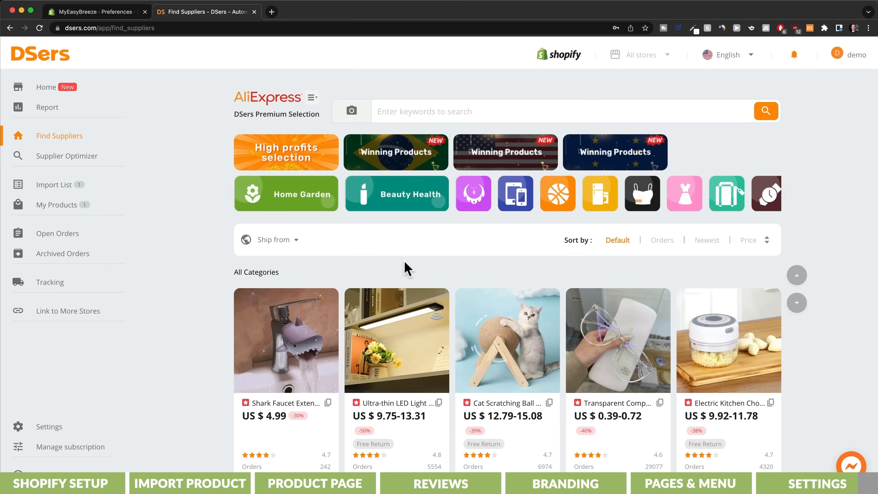
Step: Switch to DSers and open the list of open orders
{"action": "left_click", "coordinate": [69, 242]}
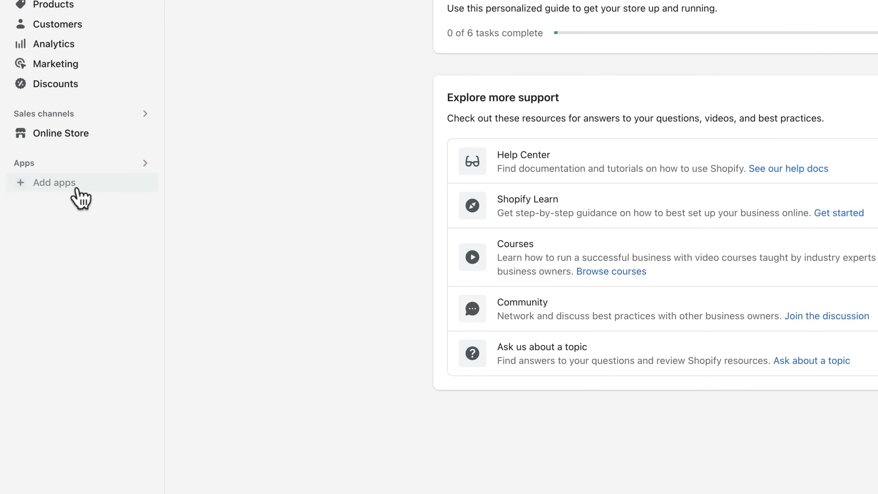
Step: Go from the MyEasyBreeze3 store admin to the Shopify App Store and search for "tiktok"
{"action": "left_click", "coordinate": [55, 242]}
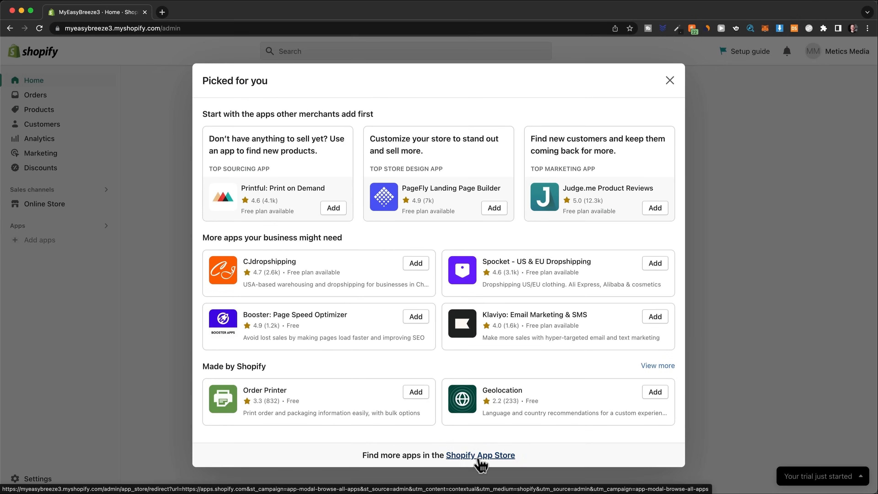
{"action": "left_click", "coordinate": [479, 455]}
{"action": "left_click", "coordinate": [365, 56]}
{"action": "type", "text": "tikto"}
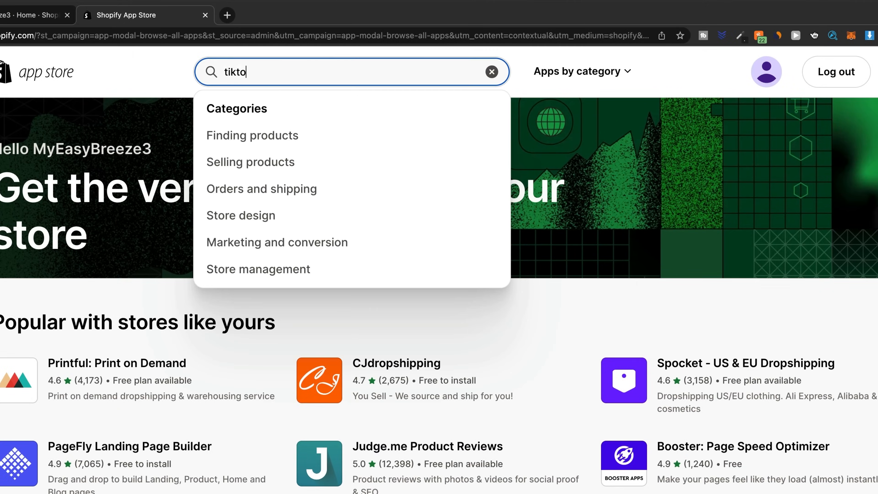
{"action": "type", "text": "k"}
{"action": "key", "text": "Return"}
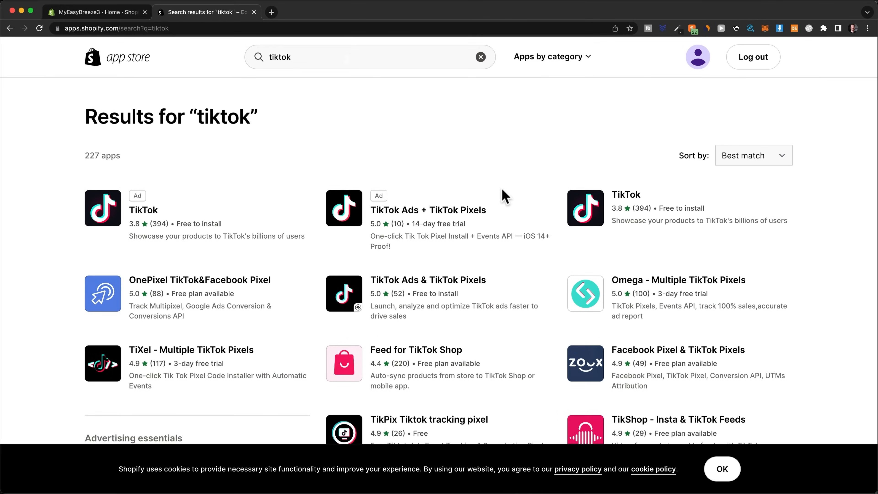
Step: Add the free TikTok app by TikTok to the store as a sales channel
{"action": "left_click", "coordinate": [618, 204]}
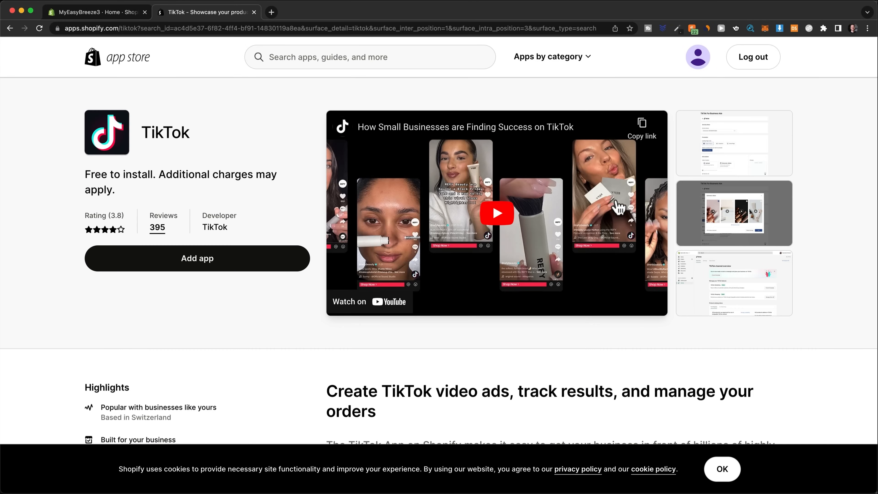
{"action": "left_click", "coordinate": [287, 259]}
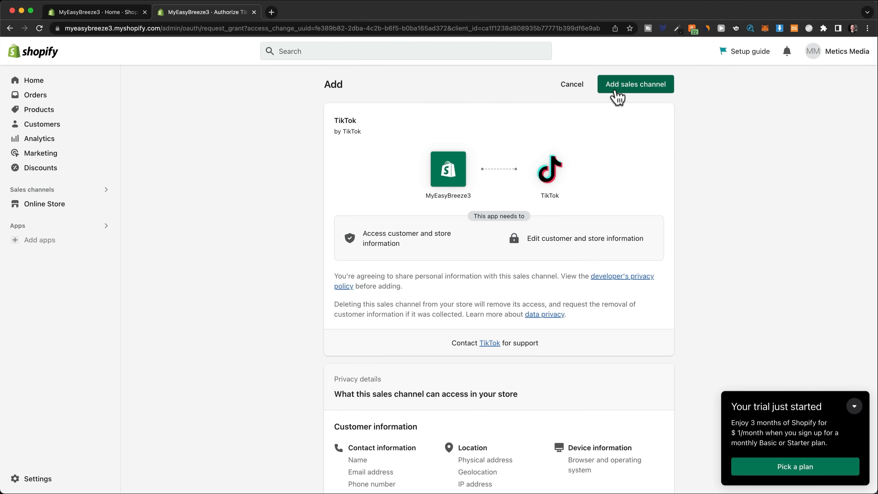
{"action": "left_click", "coordinate": [614, 92]}
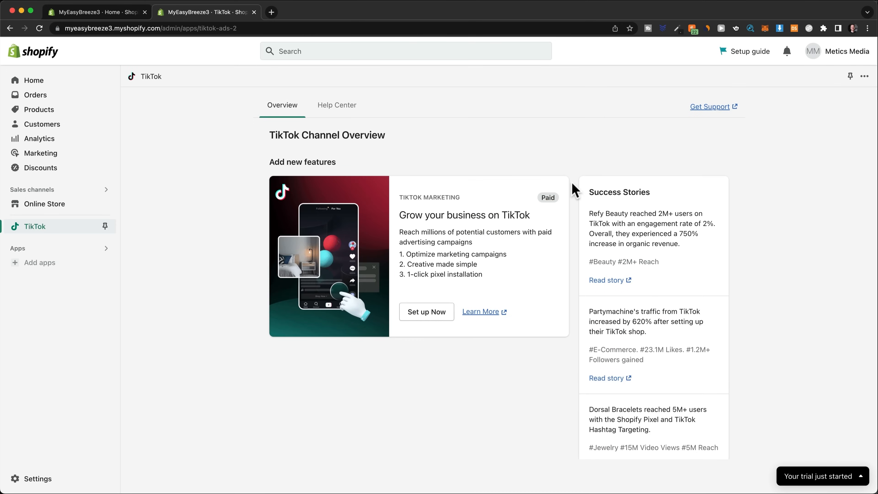
Step: Create a TikTok For Business account with email, password and verification code, accept the terms, and connect it to Shopify
{"action": "left_click", "coordinate": [434, 319]}
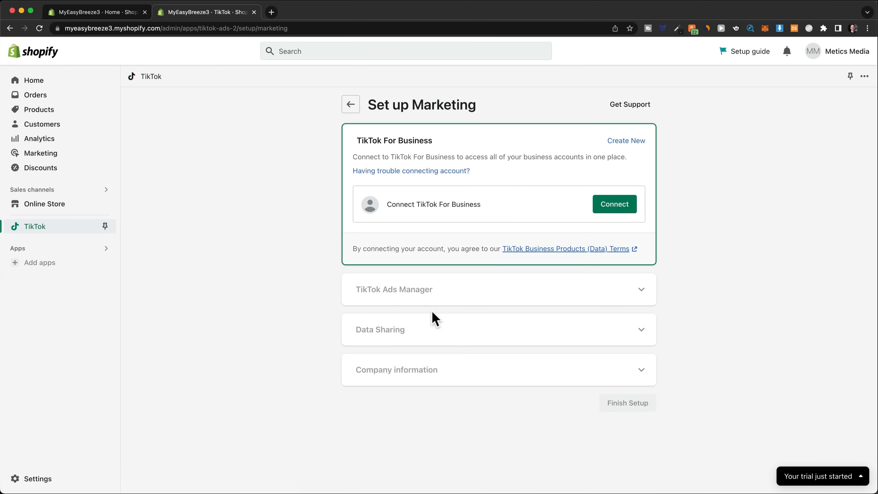
{"action": "left_click", "coordinate": [627, 143]}
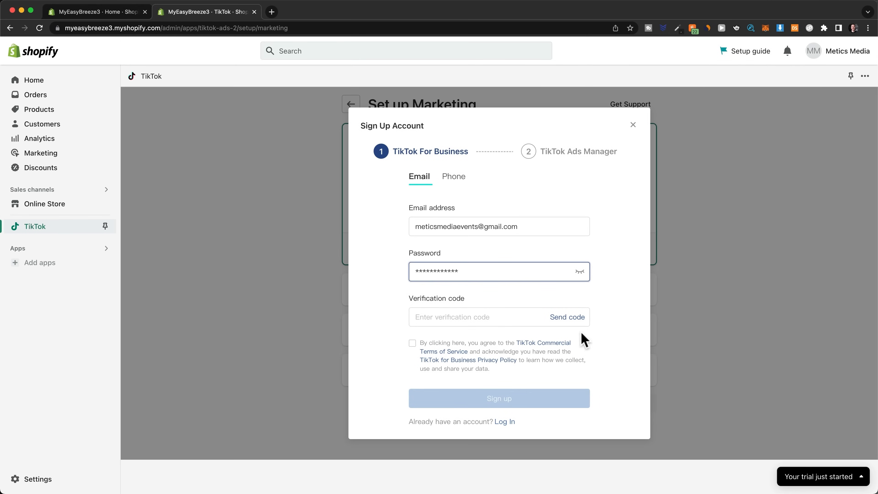
{"action": "left_click", "coordinate": [574, 319]}
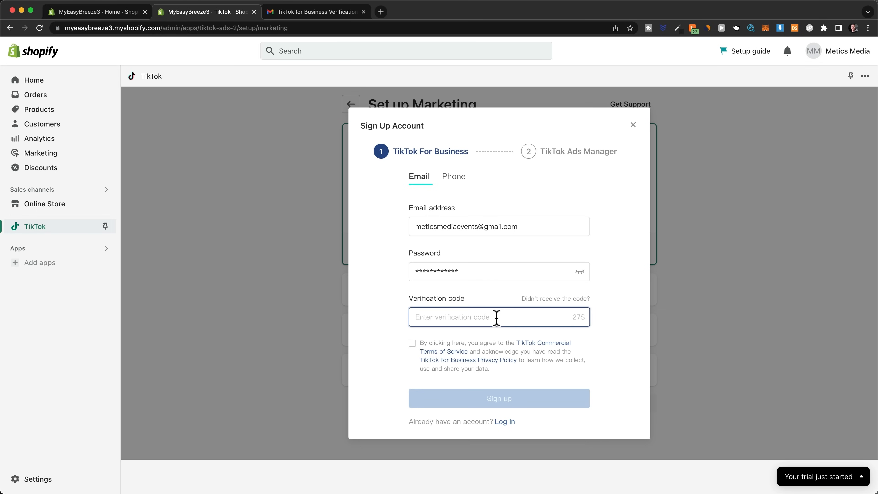
{"action": "key", "text": "super+v"}
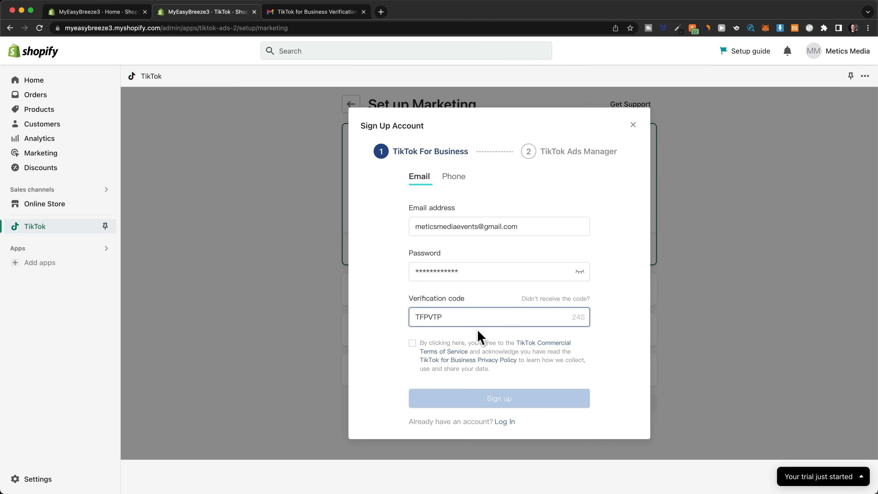
{"action": "left_click", "coordinate": [412, 343]}
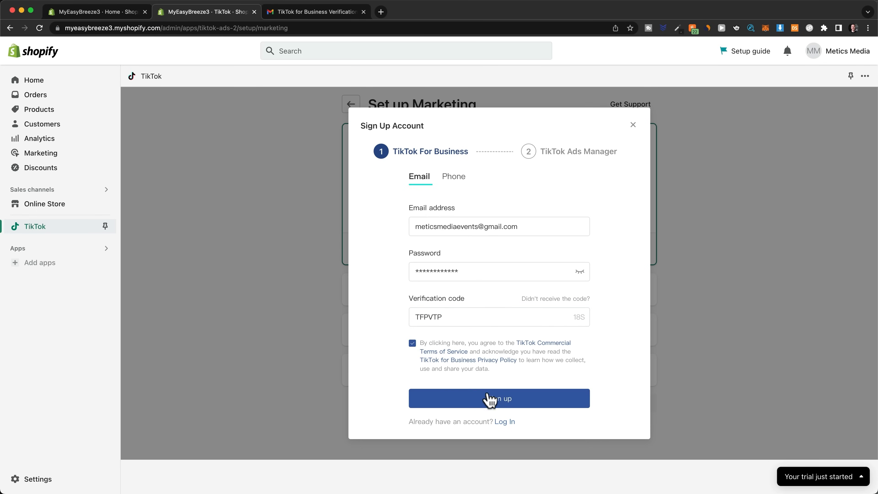
{"action": "left_click", "coordinate": [491, 399]}
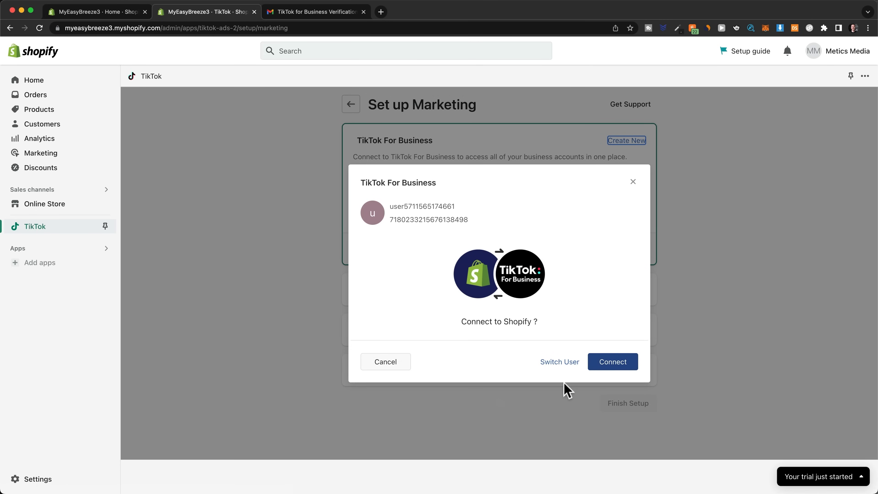
{"action": "left_click", "coordinate": [601, 367]}
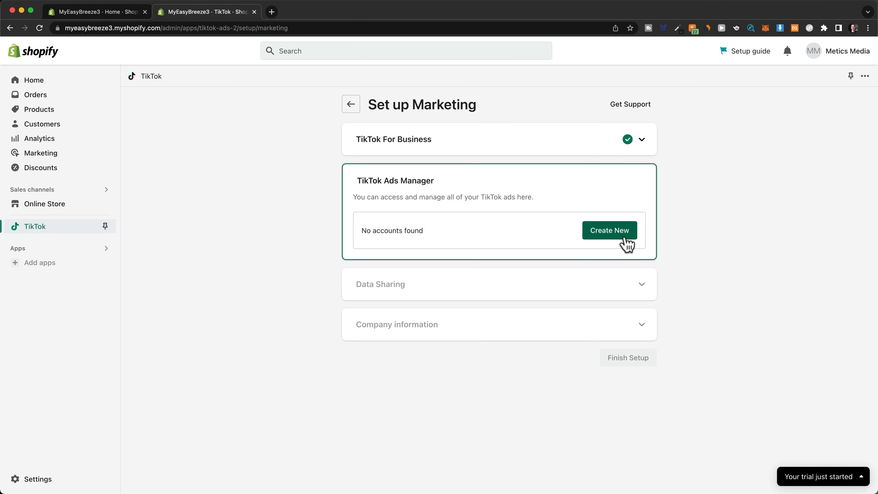
Step: Start a new TikTok Ads Manager account and set its country/region to United States
{"action": "left_click", "coordinate": [626, 243]}
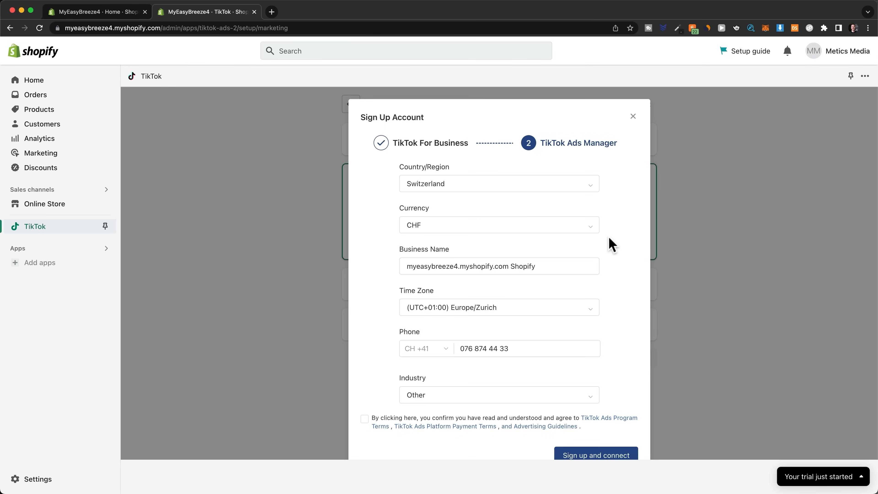
{"action": "left_click", "coordinate": [587, 190]}
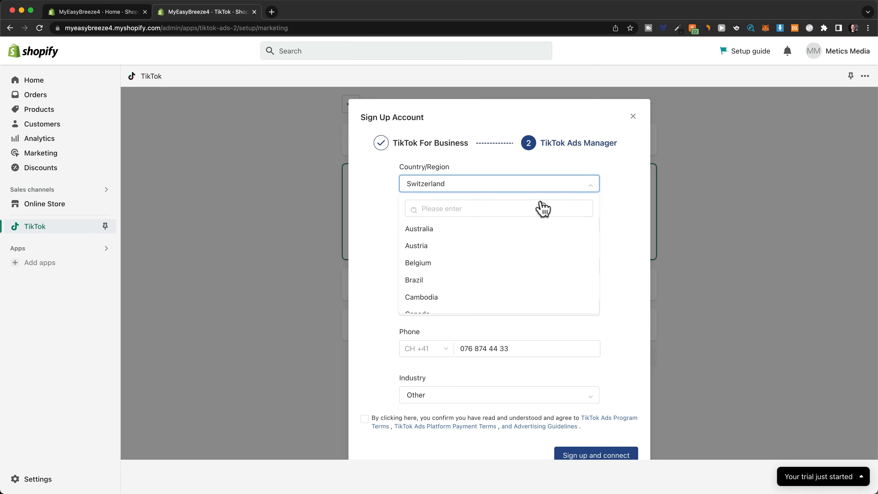
{"action": "left_click", "coordinate": [542, 208]}
{"action": "type", "text": "unbt"}
{"action": "key", "text": "BackSpace"}
{"action": "key", "text": "BackSpace"}
{"action": "type", "text": "ited"}
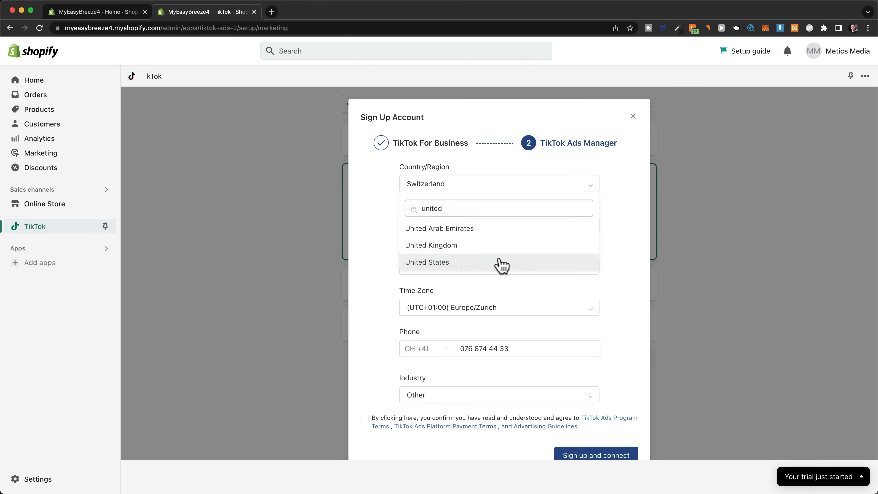
{"action": "left_click", "coordinate": [500, 263]}
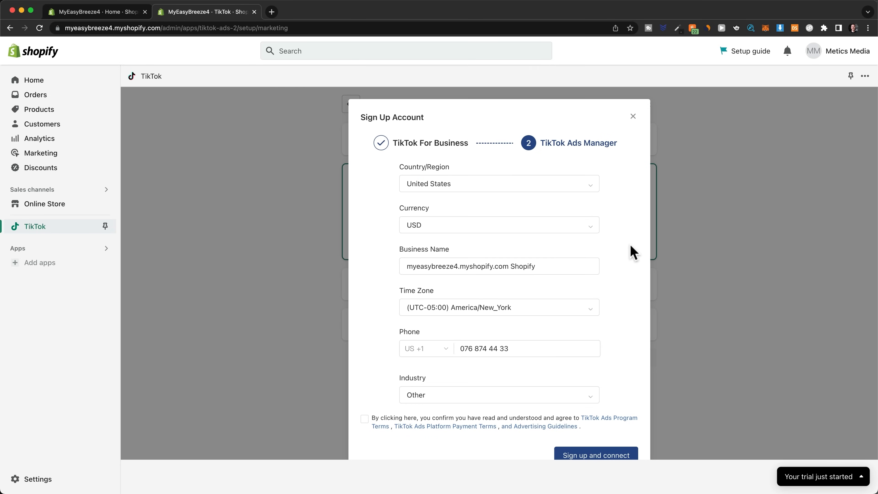
Step: Set the Ads Manager business name to MyEasyBreeze, enter the business phone number, accept the terms, and sign up and connect the account
{"action": "scroll", "coordinate": [640, 277], "scroll_direction": "down", "scroll_amount": 2}
{"action": "left_click_drag", "start_coordinate": [537, 238], "coordinate": [404, 238]}
{"action": "type", "text": "MyEasy"}
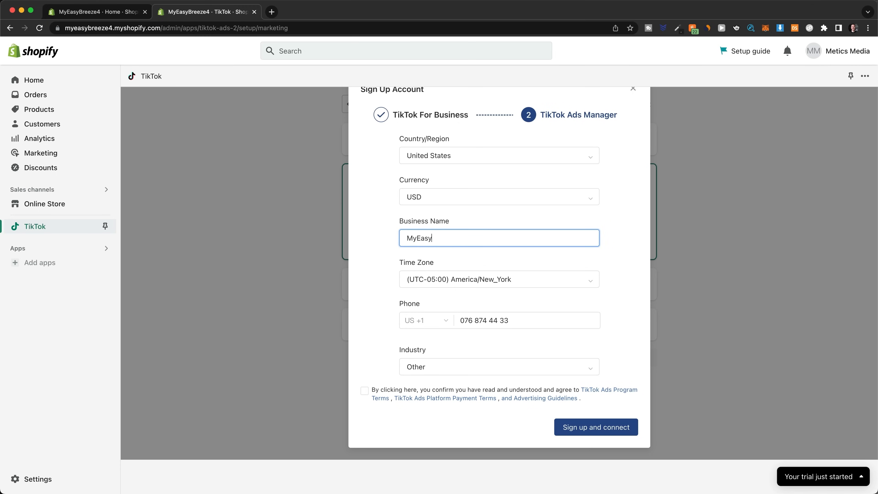
{"action": "left_click", "coordinate": [519, 320]}
{"action": "left_click_drag", "start_coordinate": [519, 320], "coordinate": [462, 329]}
{"action": "key", "text": "super+v"}
{"action": "left_click", "coordinate": [364, 391]}
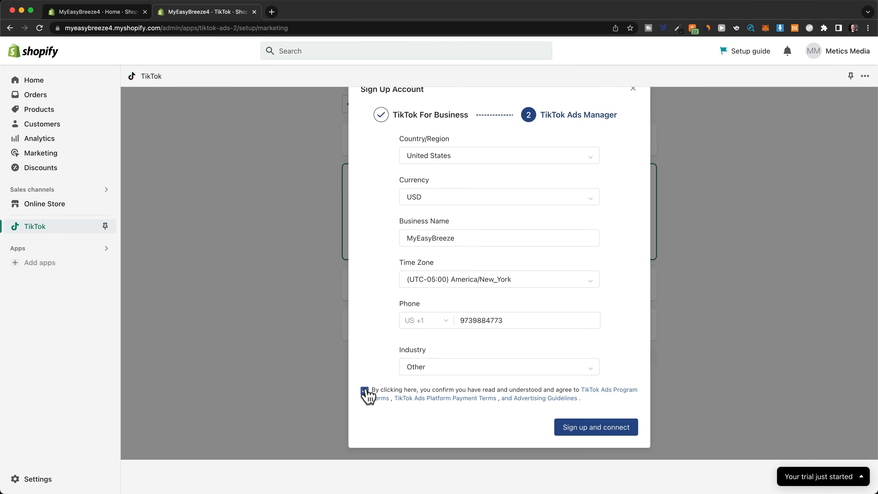
{"action": "left_click", "coordinate": [567, 430]}
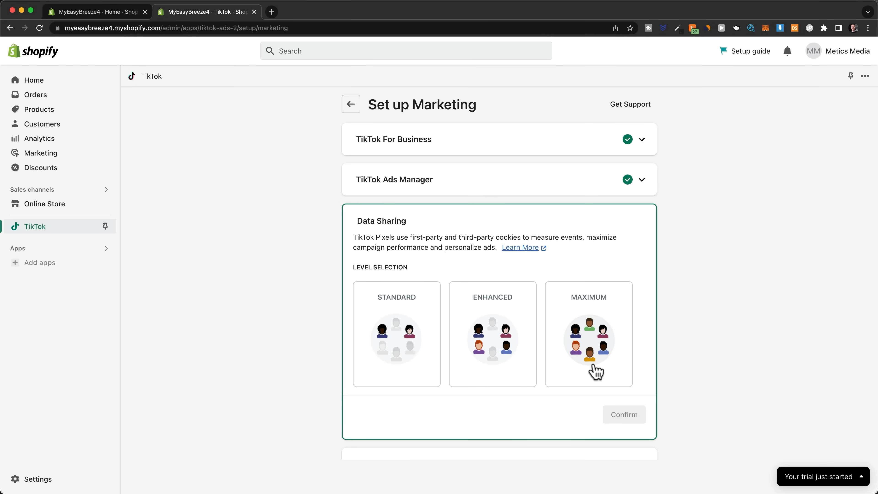
Step: Choose the Maximum data-sharing level for the TikTok pixel and confirm it
{"action": "left_click", "coordinate": [596, 372]}
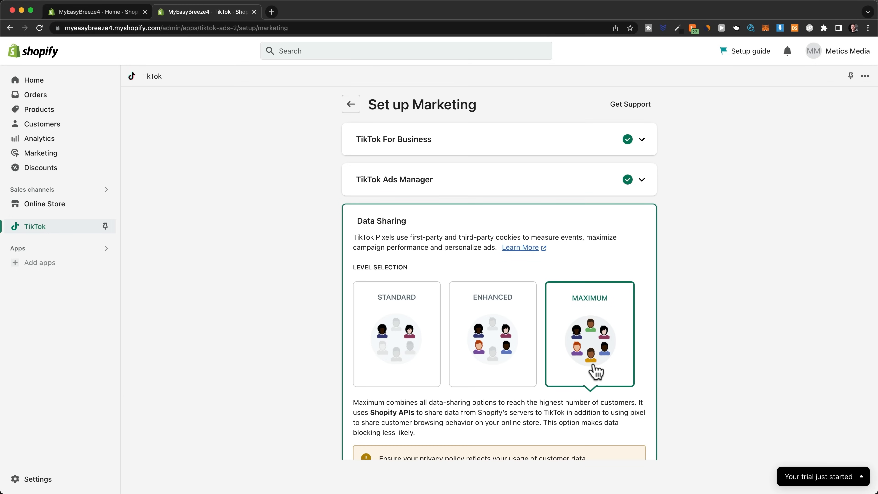
{"action": "scroll", "coordinate": [596, 372], "scroll_direction": "down", "scroll_amount": 4}
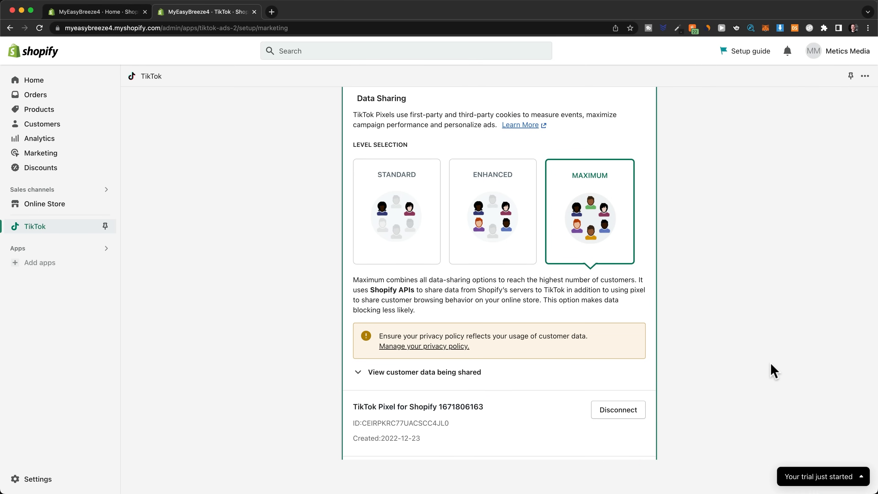
{"action": "scroll", "coordinate": [773, 370], "scroll_direction": "down", "scroll_amount": 4}
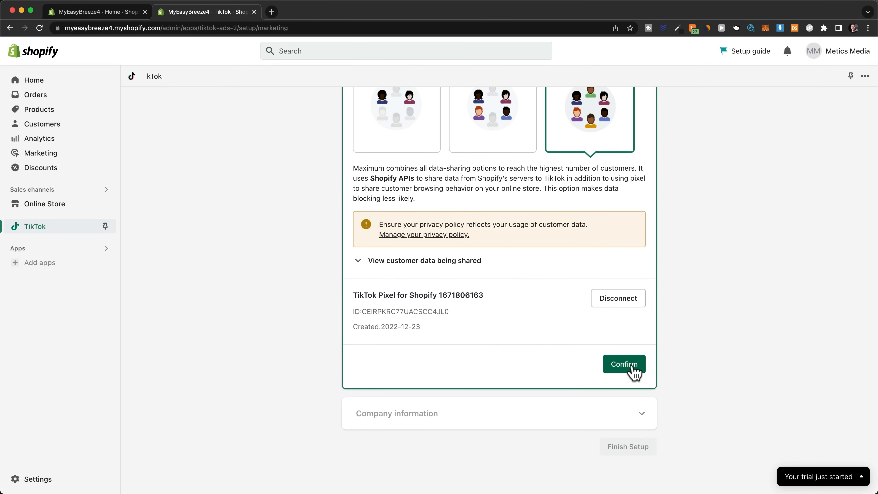
{"action": "left_click", "coordinate": [631, 365]}
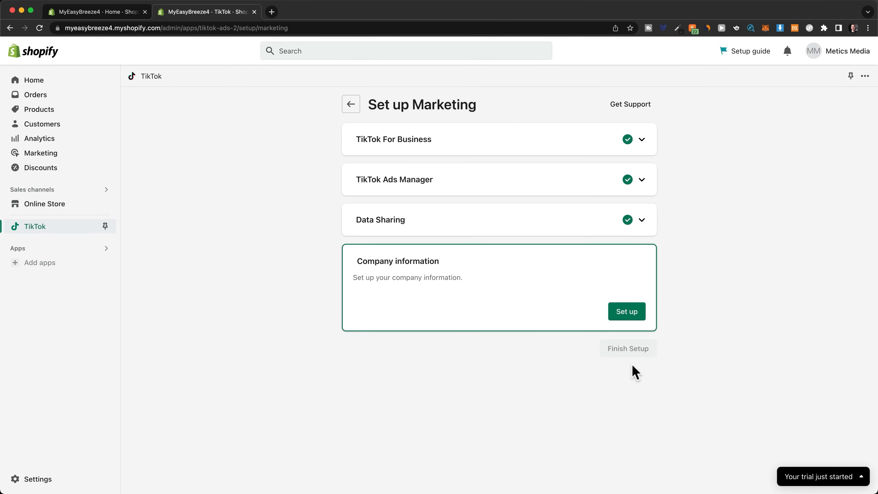
Step: Confirm the company information with its business address and non-agency status, and finish the TikTok marketing setup
{"action": "left_click", "coordinate": [632, 317]}
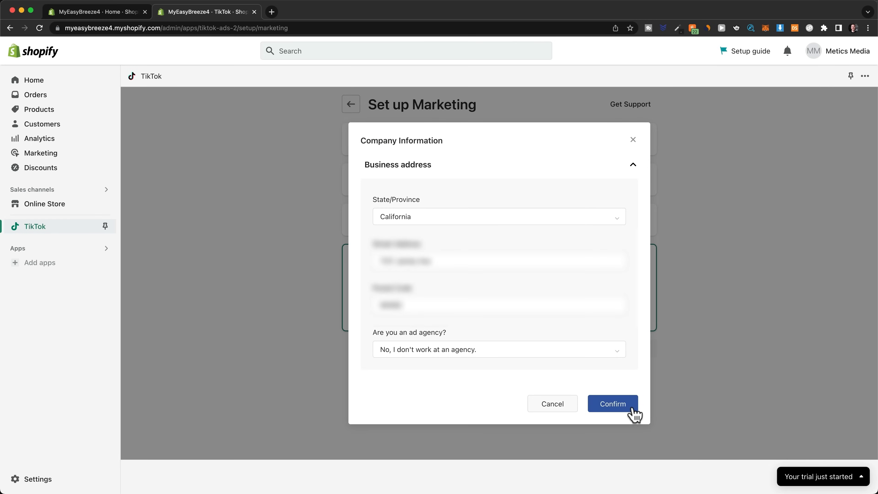
{"action": "left_click", "coordinate": [633, 410]}
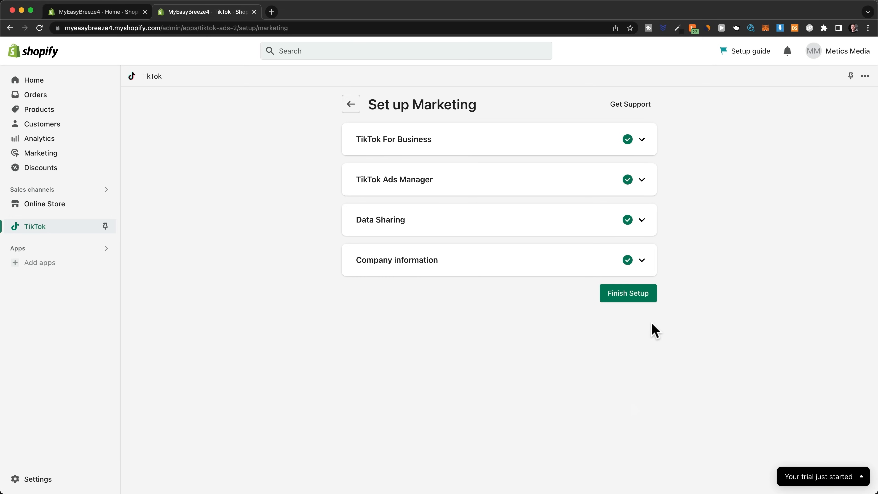
{"action": "left_click", "coordinate": [638, 306]}
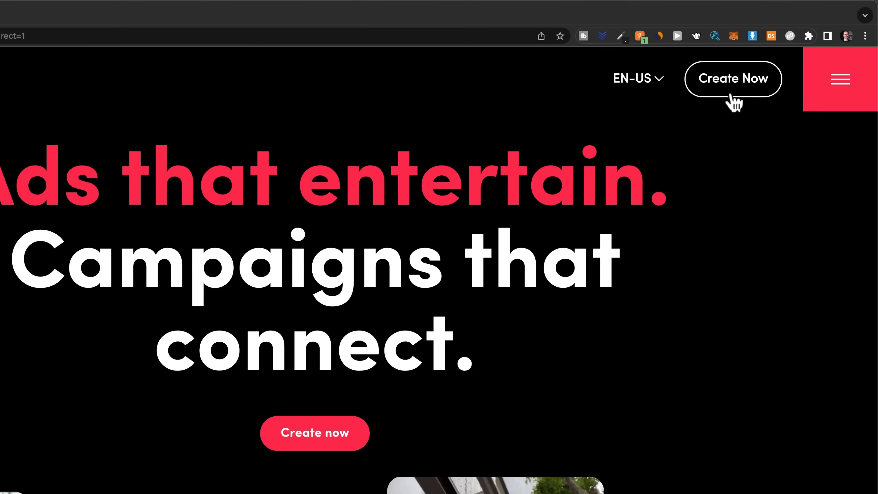
Step: Start creating an ad in TikTok Ads Manager in Custom Mode with Website conversions as the advertising objective
{"action": "left_click", "coordinate": [731, 98]}
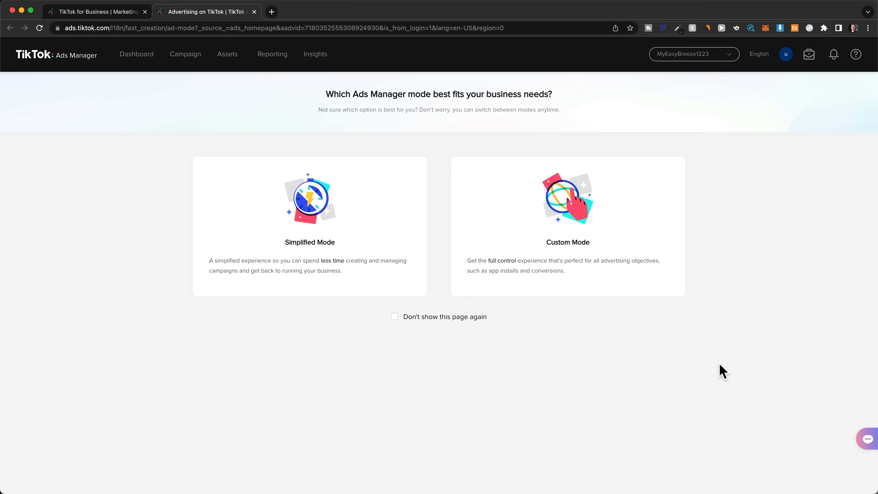
{"action": "left_click", "coordinate": [637, 249]}
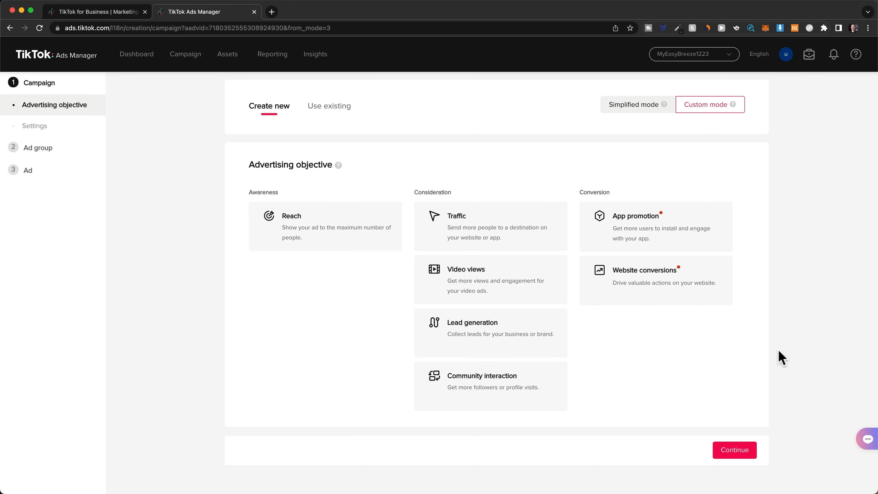
{"action": "left_click", "coordinate": [659, 295]}
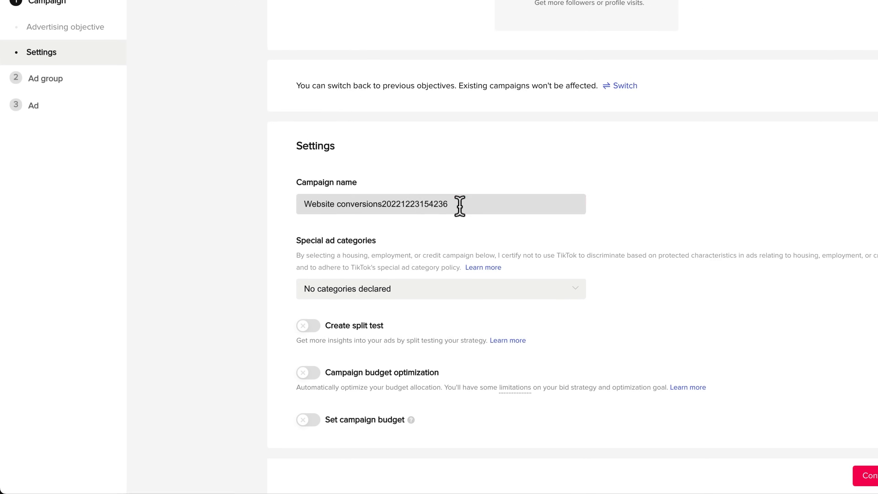
Step: Name the campaign "Cold - Conversions"
{"action": "left_click_drag", "start_coordinate": [460, 205], "coordinate": [300, 199]}
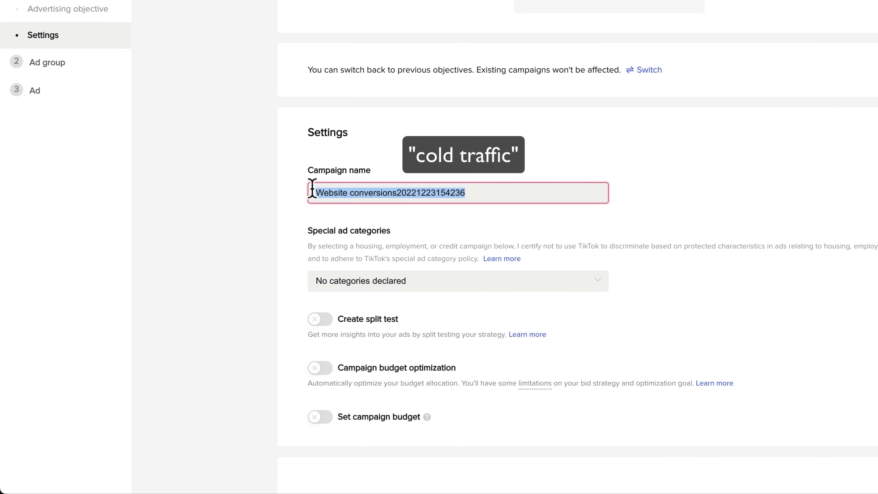
{"action": "key", "text": "BackSpace"}
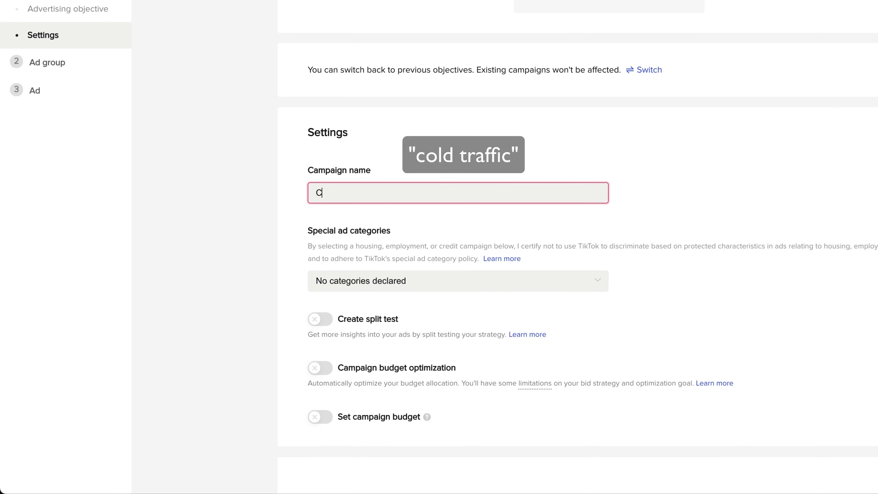
{"action": "type", "text": "Cold - Conversio"}
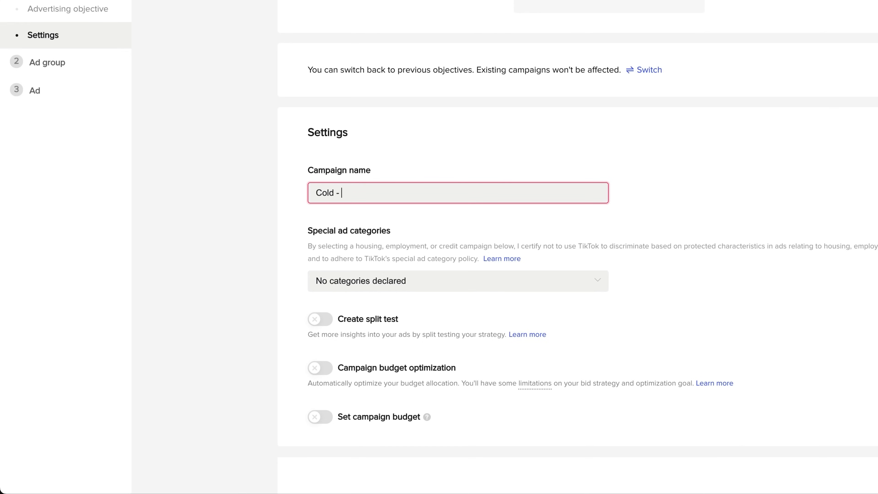
{"action": "type", "text": "ns"}
{"action": "left_click", "coordinate": [705, 303]}
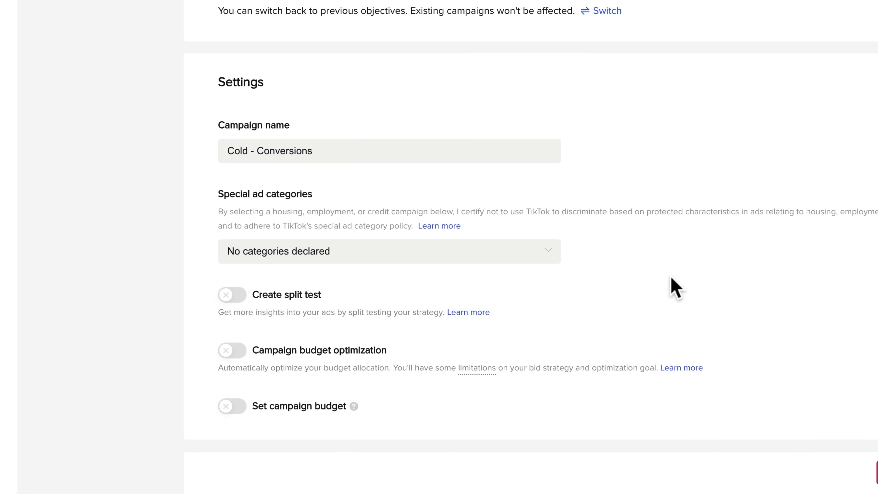
Step: Switch campaign budget optimization on and off again, and continue to the ad group settings
{"action": "left_click", "coordinate": [228, 356]}
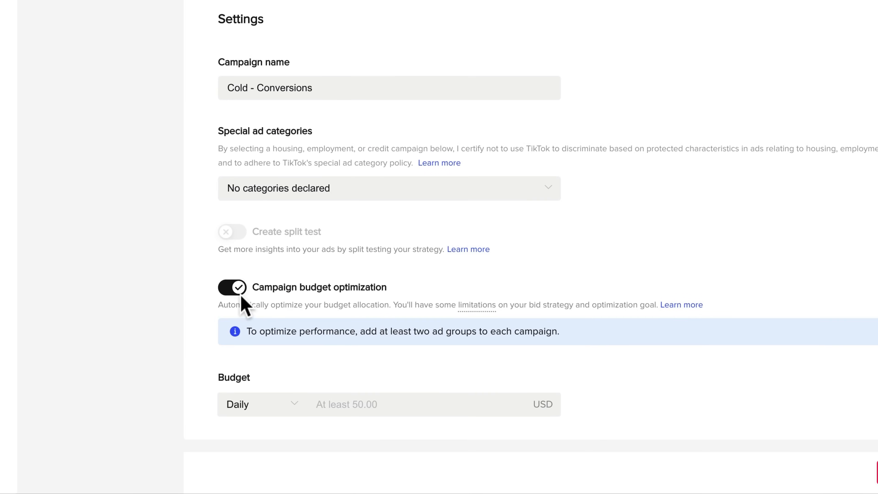
{"action": "left_click", "coordinate": [235, 291]}
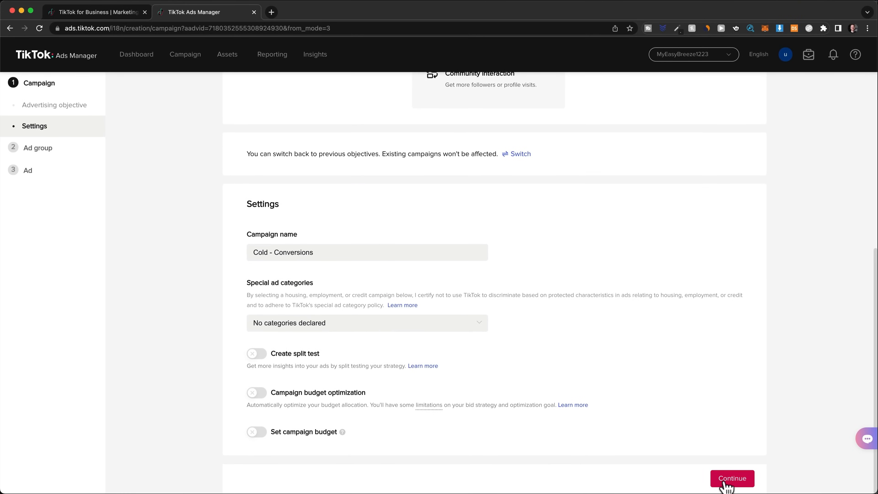
{"action": "left_click", "coordinate": [726, 482]}
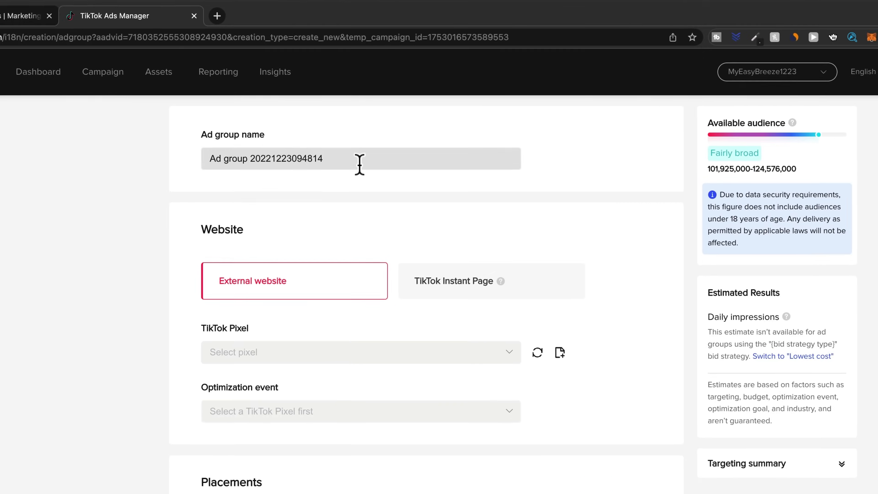
Step: Name the ad group "Travel"
{"action": "left_click", "coordinate": [376, 122]}
{"action": "key", "text": "super+a"}
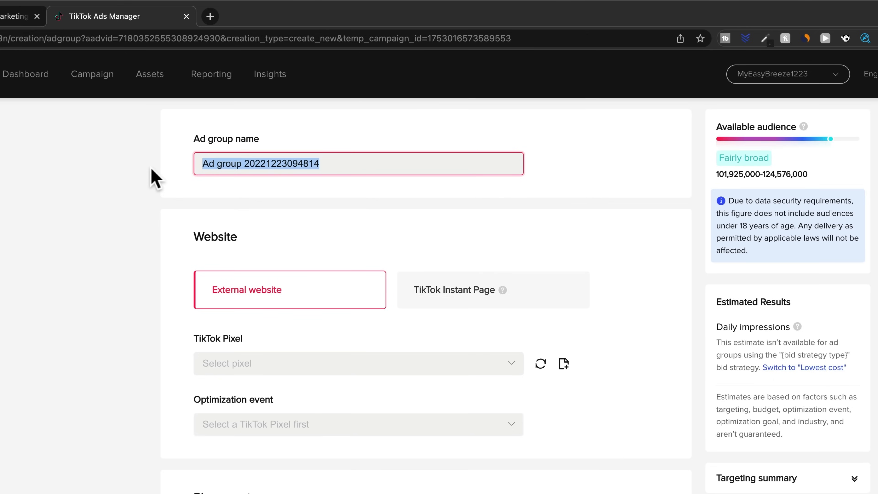
{"action": "type", "text": "Travel"}
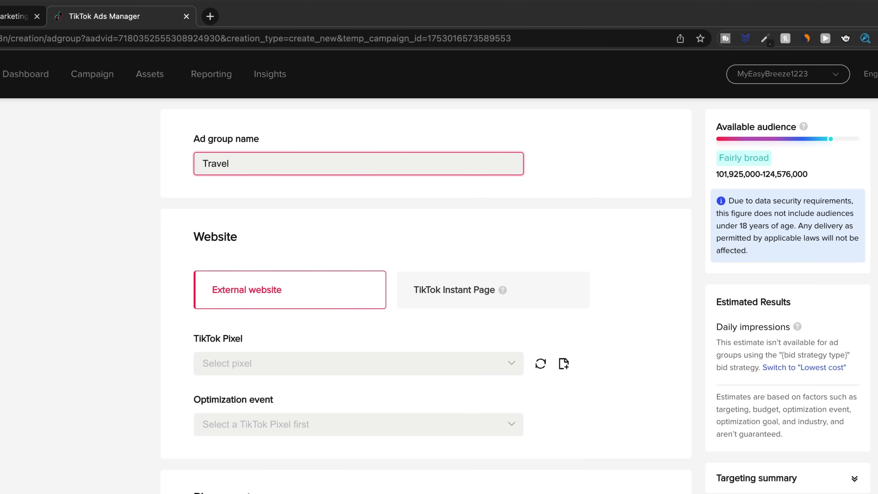
Step: Rename the ad group as "Broad"
{"action": "left_click_drag", "start_coordinate": [253, 162], "coordinate": [182, 169]}
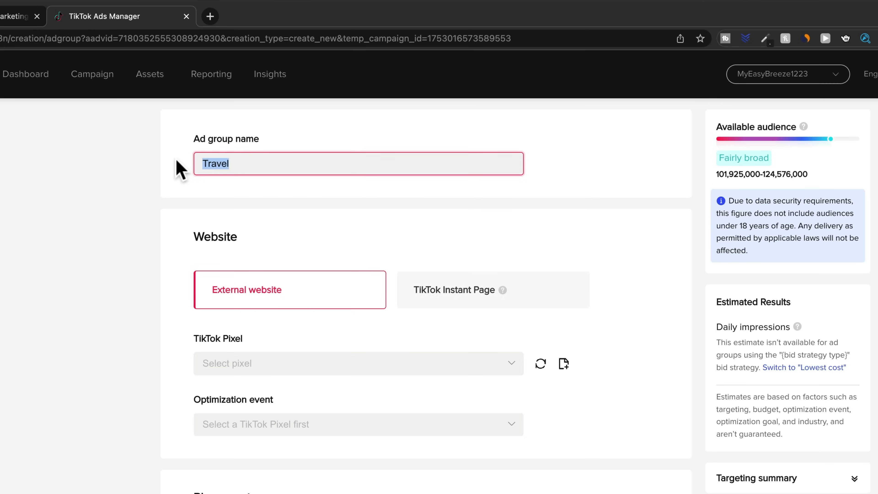
{"action": "type", "text": "Broad"}
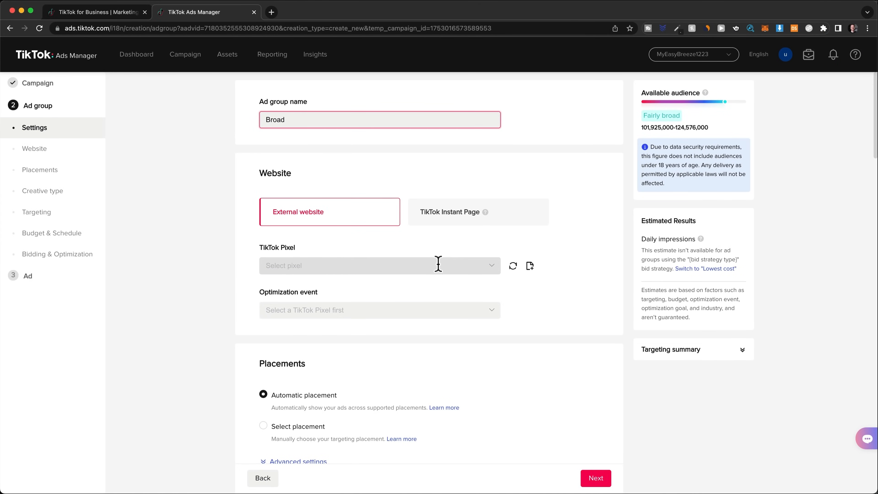
Step: Select the TikTok Pixel for Shopify for the external website and set the optimization event to Complete Payment
{"action": "left_click", "coordinate": [438, 265]}
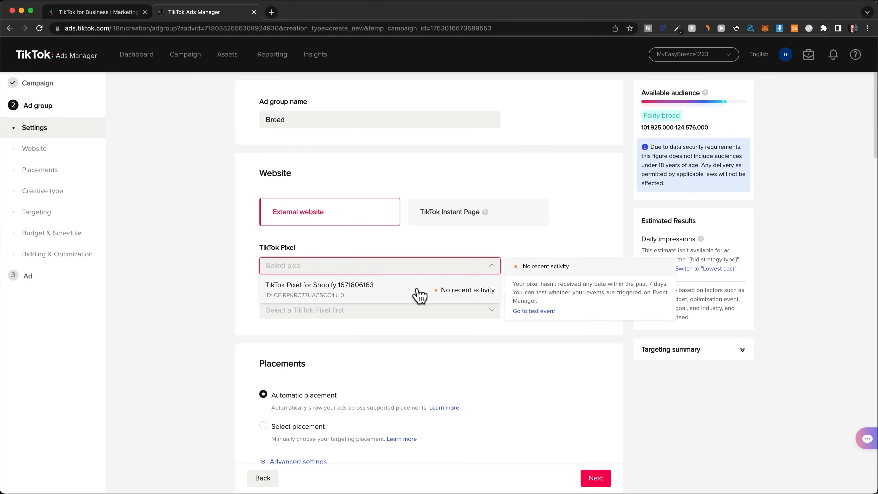
{"action": "left_click", "coordinate": [416, 300]}
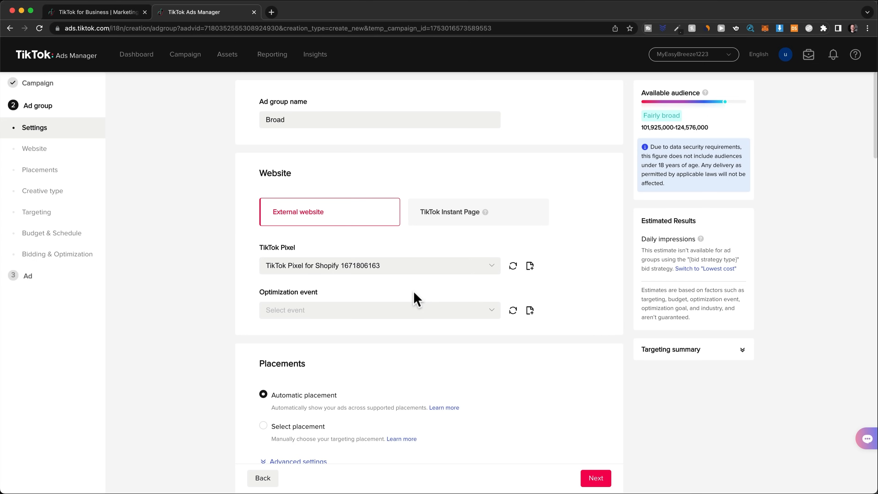
{"action": "left_click", "coordinate": [429, 309]}
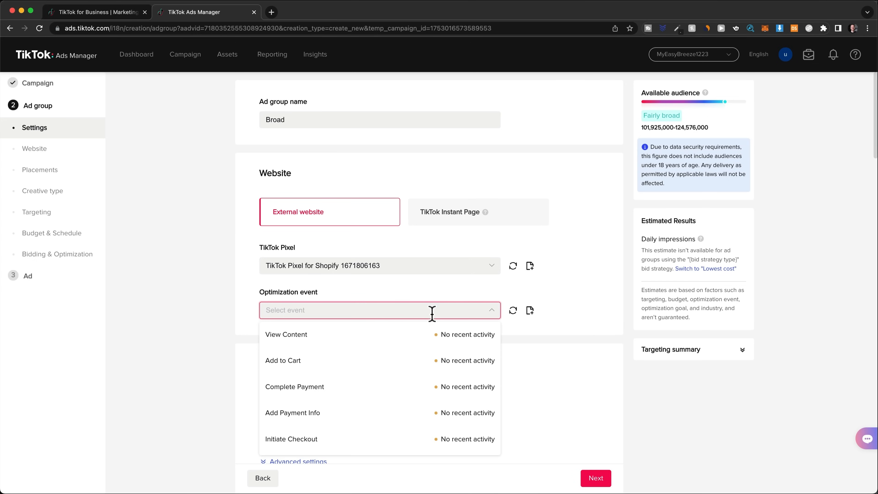
{"action": "left_click", "coordinate": [410, 386]}
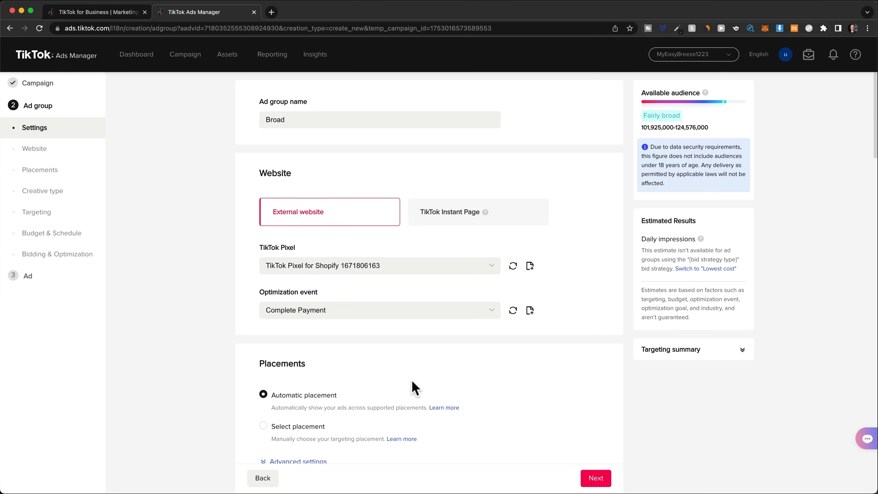
Step: Limit the ad group's placements manually to TikTok, excluding Pangle, and disable Video download in the advanced placement settings
{"action": "scroll", "coordinate": [631, 276], "scroll_direction": "down", "scroll_amount": 5}
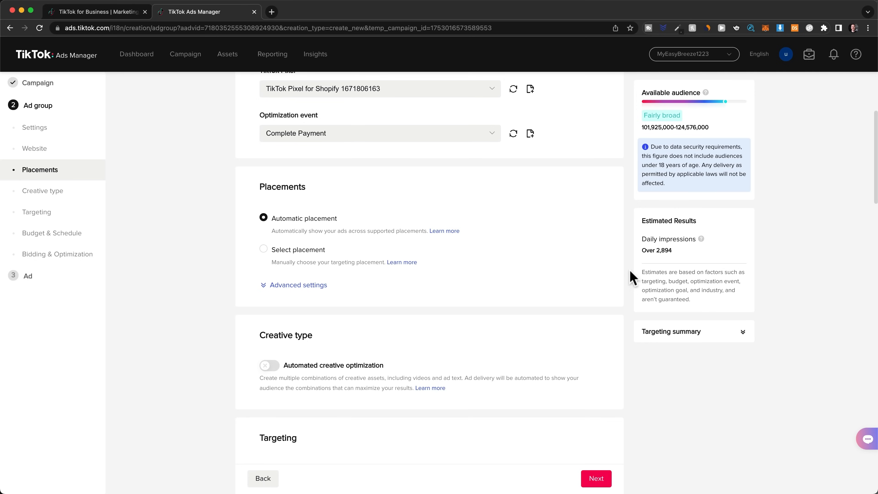
{"action": "left_click", "coordinate": [263, 249]}
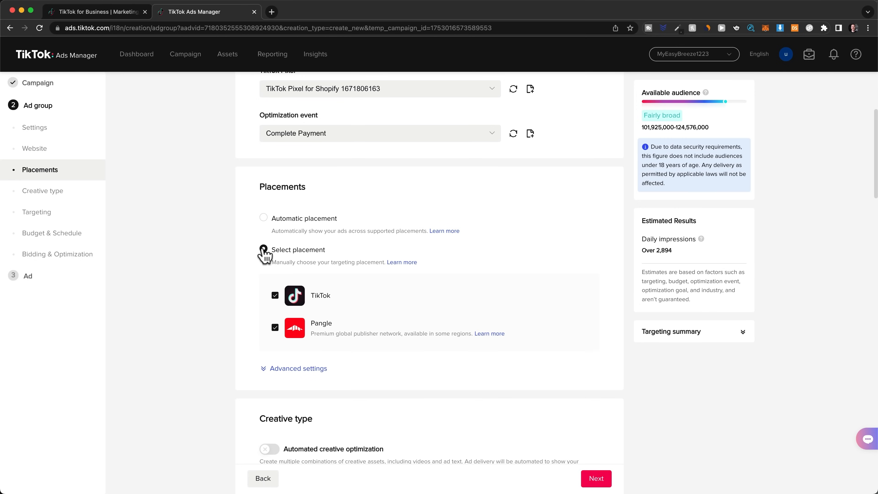
{"action": "left_click", "coordinate": [275, 327]}
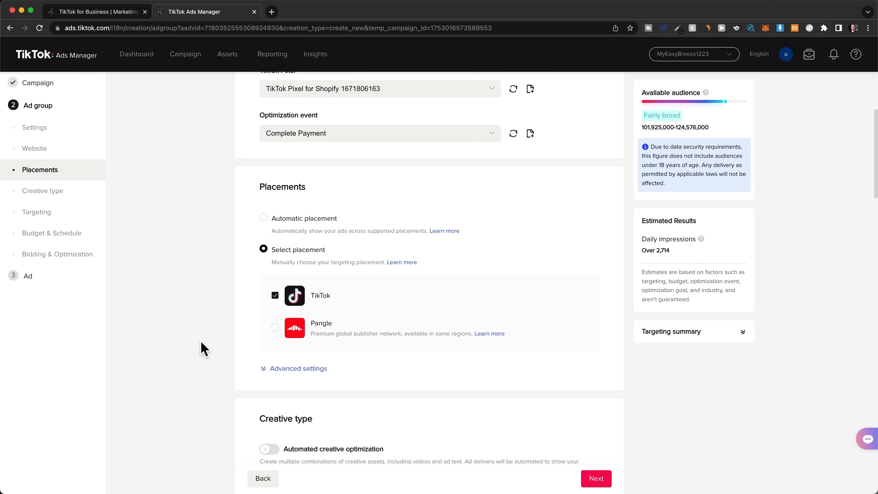
{"action": "left_click", "coordinate": [287, 368]}
{"action": "scroll", "coordinate": [290, 373], "scroll_direction": "down", "scroll_amount": 5}
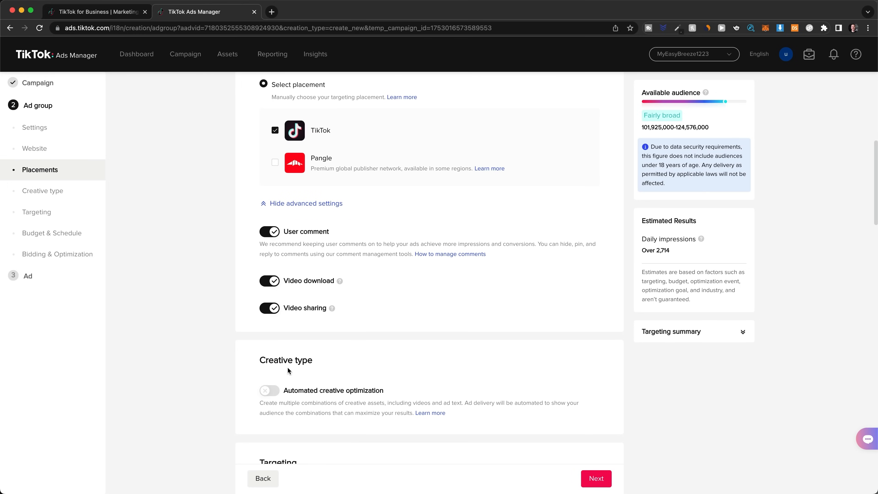
{"action": "left_click", "coordinate": [270, 284]}
Step: Try automated creative optimization for the ad group and switch it back off
{"action": "scroll", "coordinate": [200, 296], "scroll_direction": "down", "scroll_amount": 4}
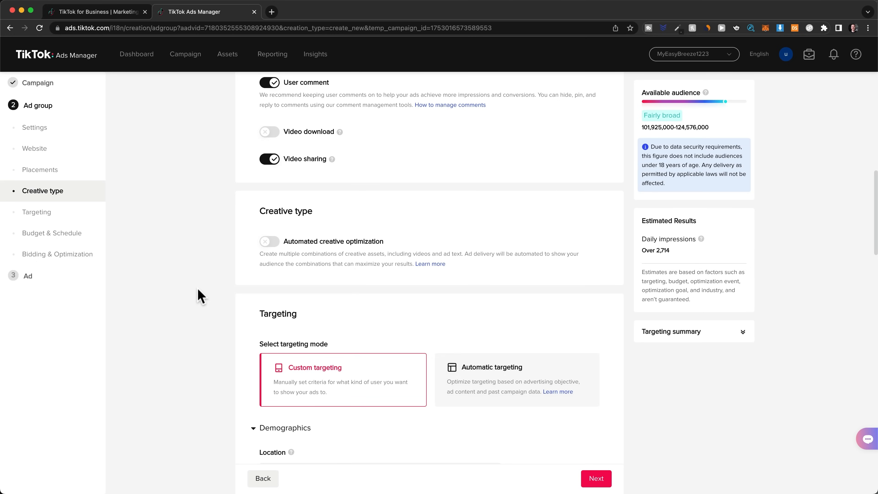
{"action": "left_click", "coordinate": [271, 244]}
{"action": "left_click", "coordinate": [271, 244]}
Step: Add Canada to the ad group's target locations and set the audience language to English
{"action": "scroll", "coordinate": [212, 272], "scroll_direction": "down", "scroll_amount": 6}
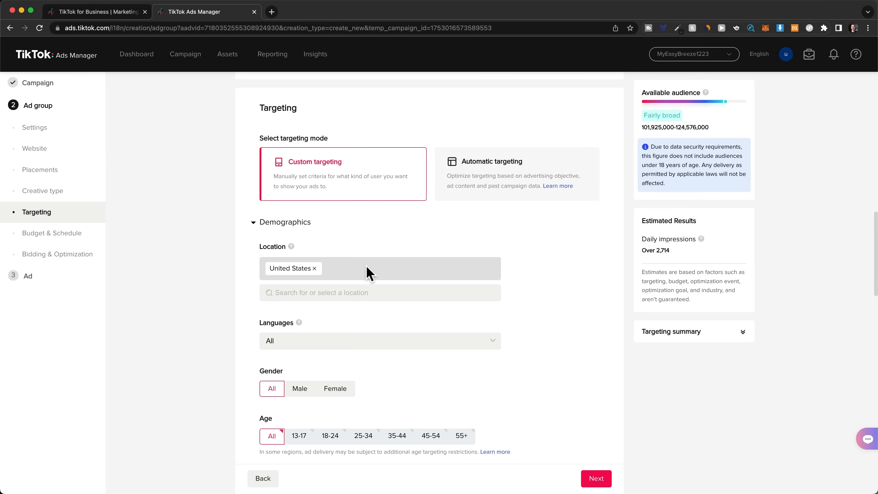
{"action": "left_click", "coordinate": [384, 294]}
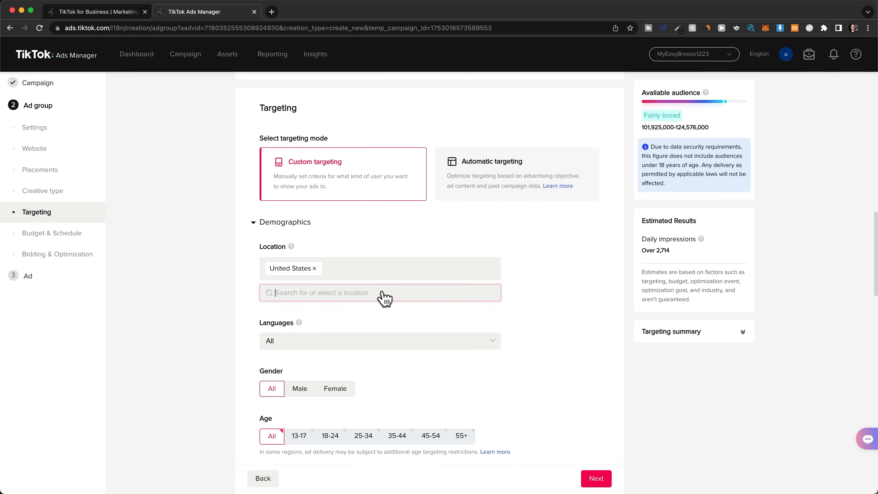
{"action": "type", "text": "canada"}
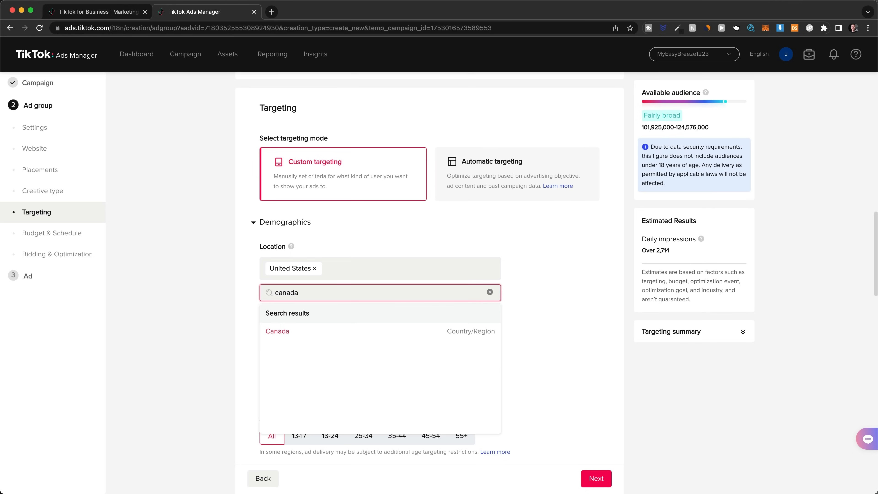
{"action": "left_click", "coordinate": [386, 332]}
{"action": "left_click", "coordinate": [494, 346]}
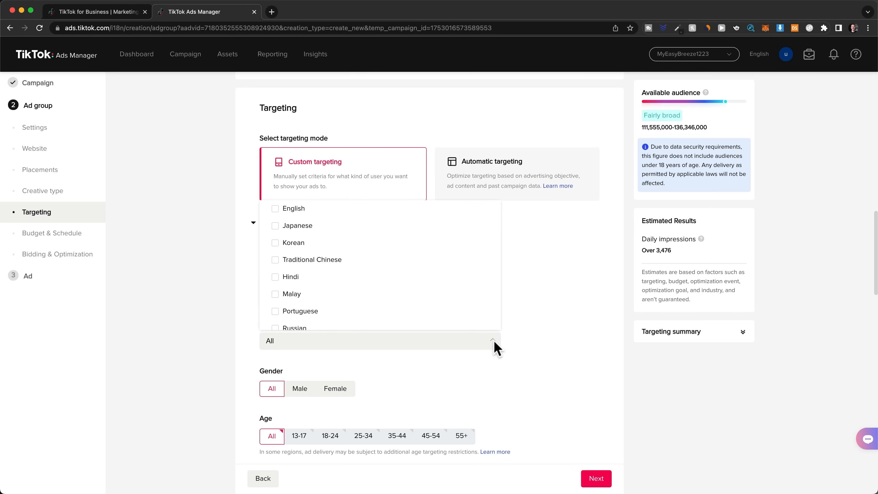
{"action": "left_click", "coordinate": [286, 208]}
{"action": "left_click", "coordinate": [553, 320]}
Step: Try limiting the audience gender to Female and set it back to All
{"action": "scroll", "coordinate": [553, 319], "scroll_direction": "down", "scroll_amount": 5}
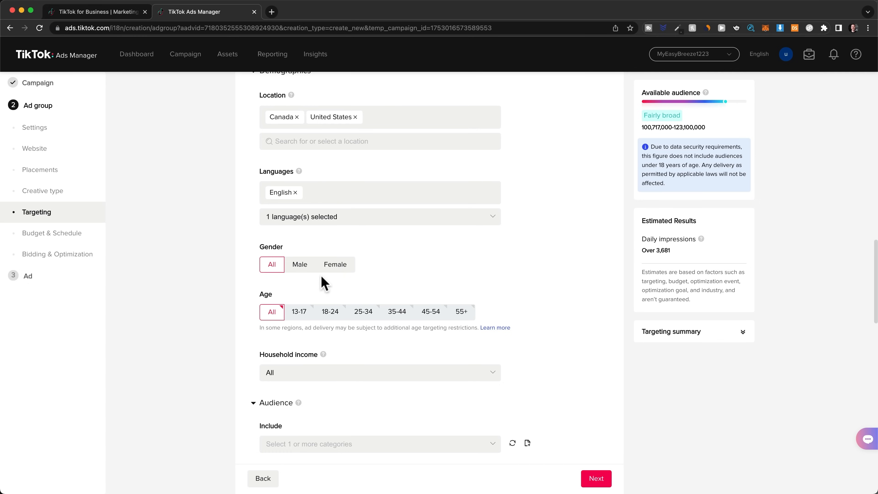
{"action": "left_click", "coordinate": [334, 270]}
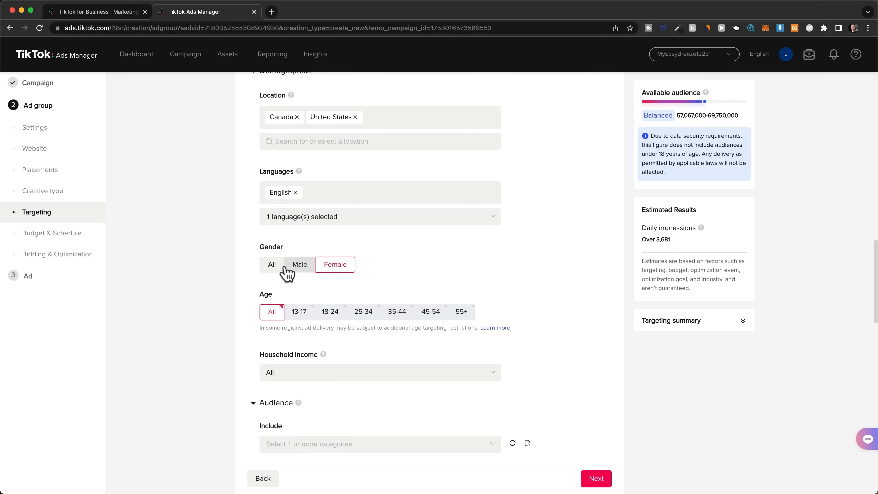
{"action": "left_click", "coordinate": [274, 265]}
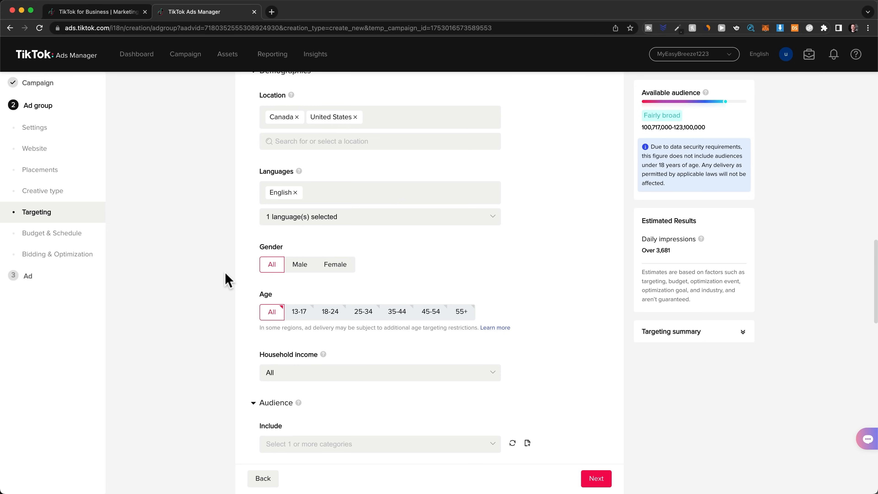
Step: Target the age groups 18-24, 25-34, 35-44, 45-54 and 55+, leaving out 13-17
{"action": "left_click", "coordinate": [329, 313]}
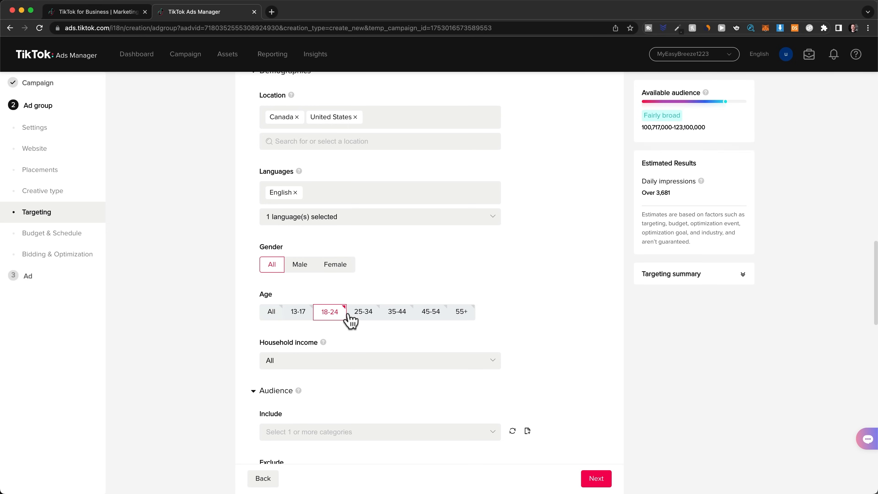
{"action": "left_click", "coordinate": [364, 313]}
{"action": "left_click", "coordinate": [399, 313]}
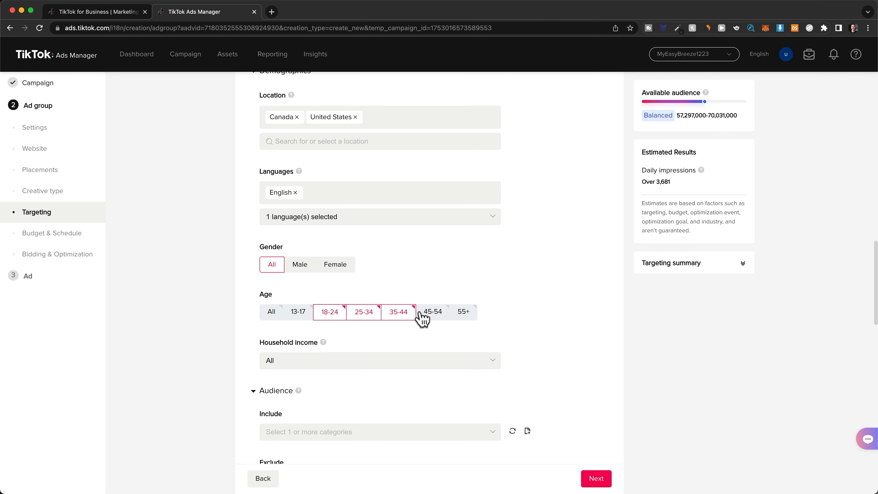
{"action": "left_click", "coordinate": [435, 314]}
{"action": "left_click", "coordinate": [466, 315]}
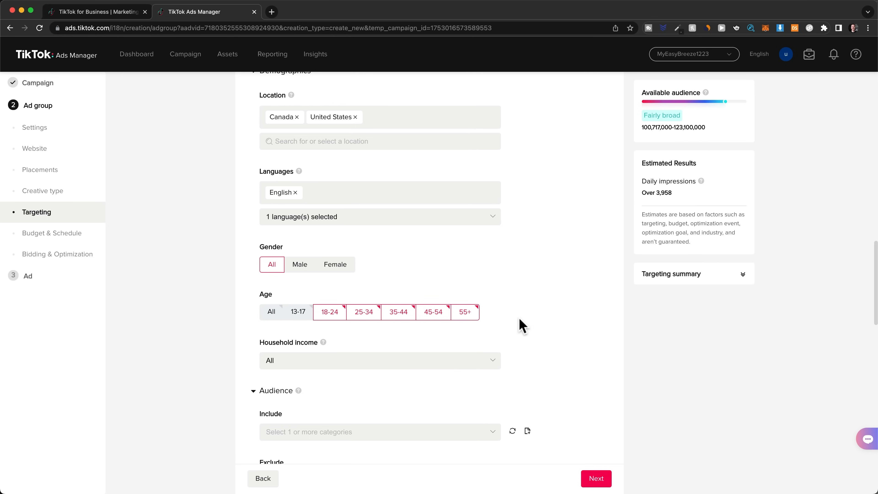
Step: Examine the general interest categories available for targeting and close the list without choosing any
{"action": "scroll", "coordinate": [600, 257], "scroll_direction": "down", "scroll_amount": 7}
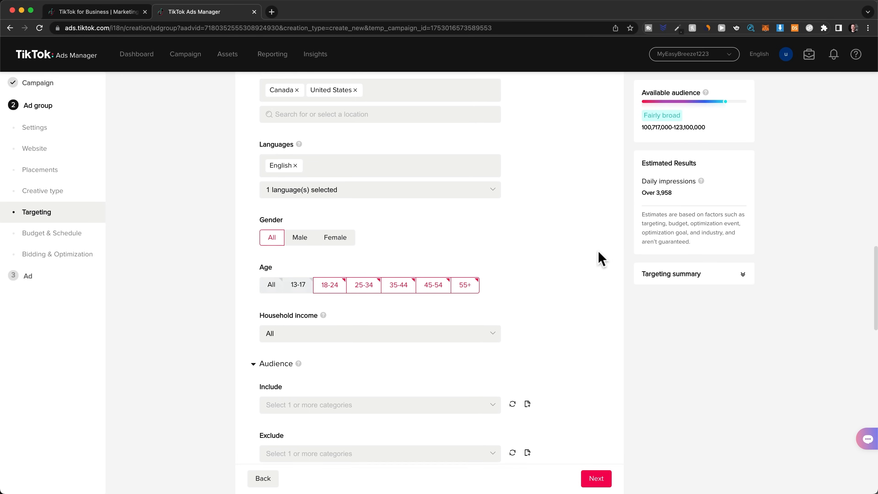
{"action": "scroll", "coordinate": [600, 257], "scroll_direction": "down", "scroll_amount": 6}
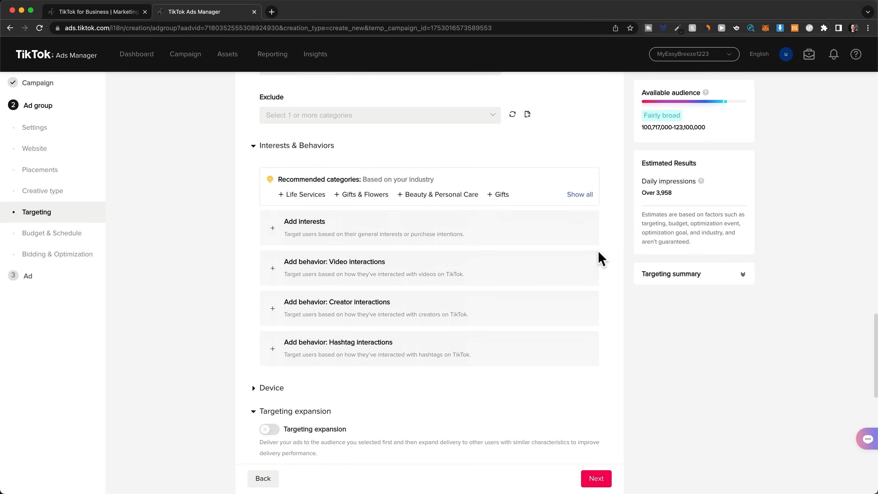
{"action": "left_click", "coordinate": [276, 179]}
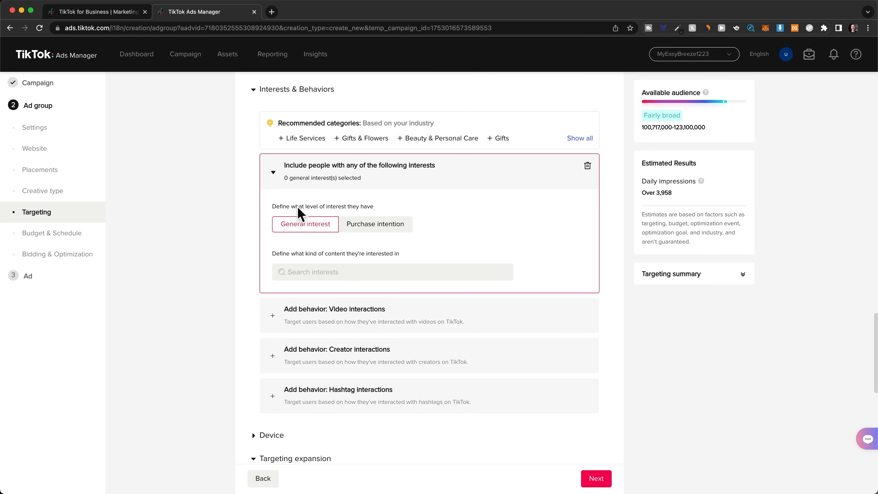
{"action": "left_click", "coordinate": [304, 271]}
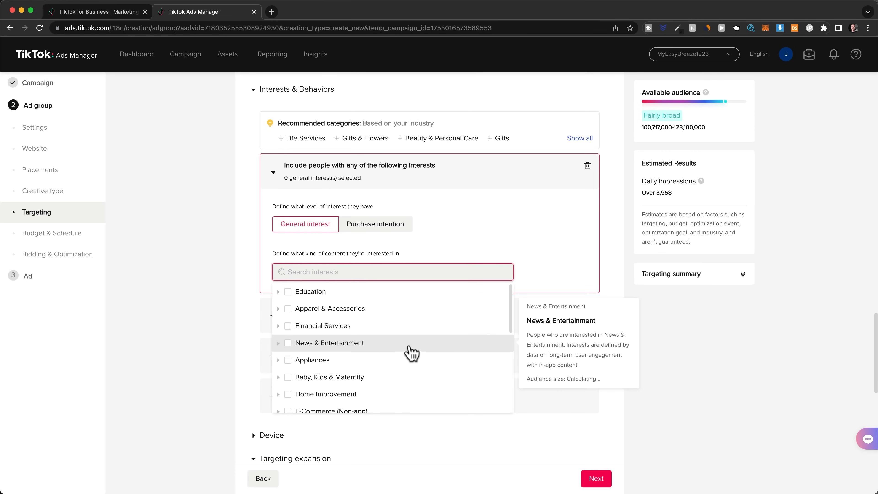
{"action": "scroll", "coordinate": [419, 355], "scroll_direction": "down", "scroll_amount": 2}
{"action": "scroll", "coordinate": [421, 354], "scroll_direction": "down", "scroll_amount": 4}
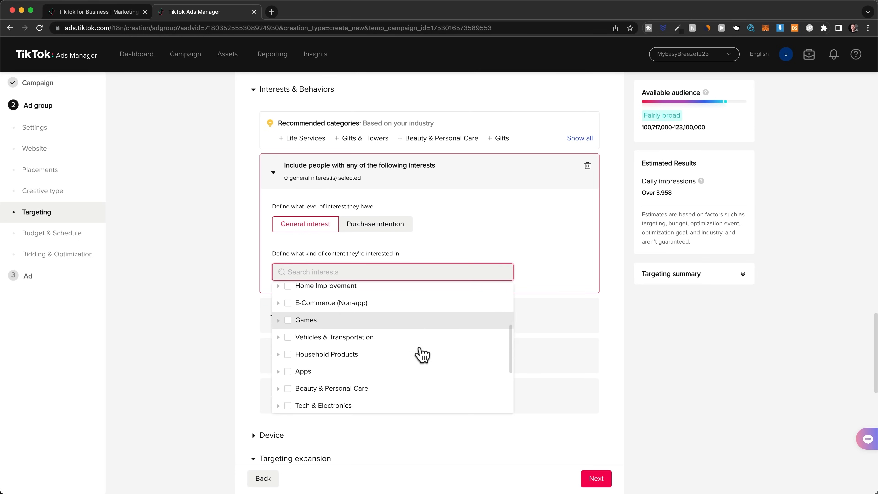
{"action": "scroll", "coordinate": [422, 355], "scroll_direction": "down", "scroll_amount": 3}
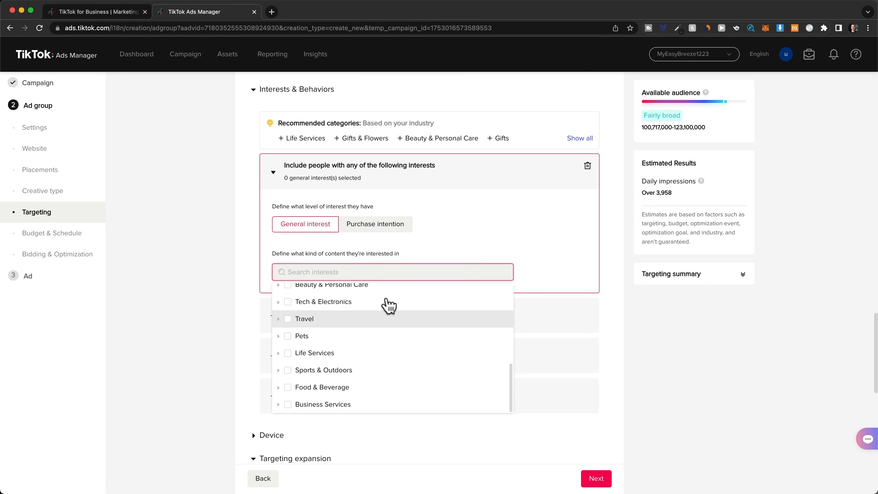
{"action": "left_click", "coordinate": [273, 173]}
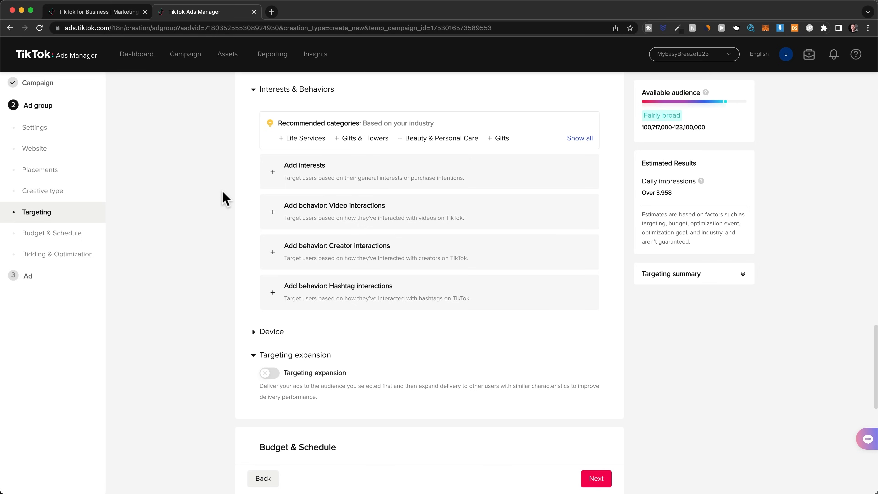
Step: Set the ad group's daily budget to 20 USD
{"action": "scroll", "coordinate": [225, 199], "scroll_direction": "down", "scroll_amount": 5}
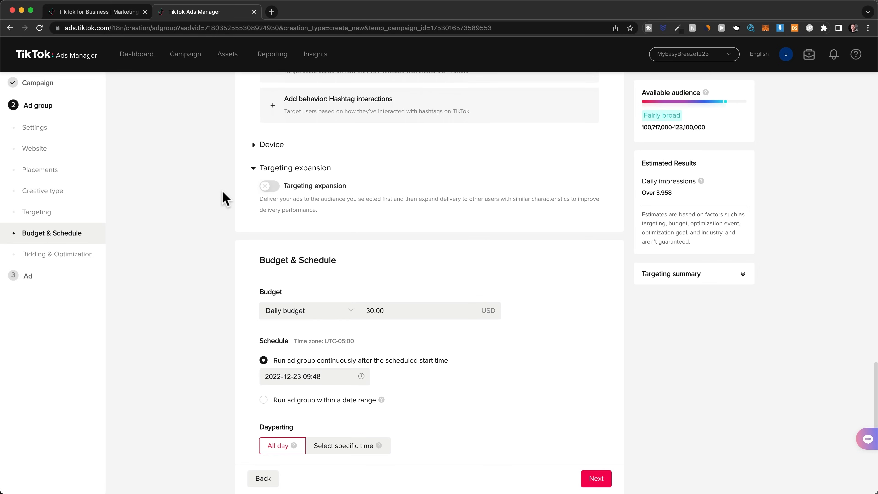
{"action": "scroll", "coordinate": [225, 199], "scroll_direction": "down", "scroll_amount": 4}
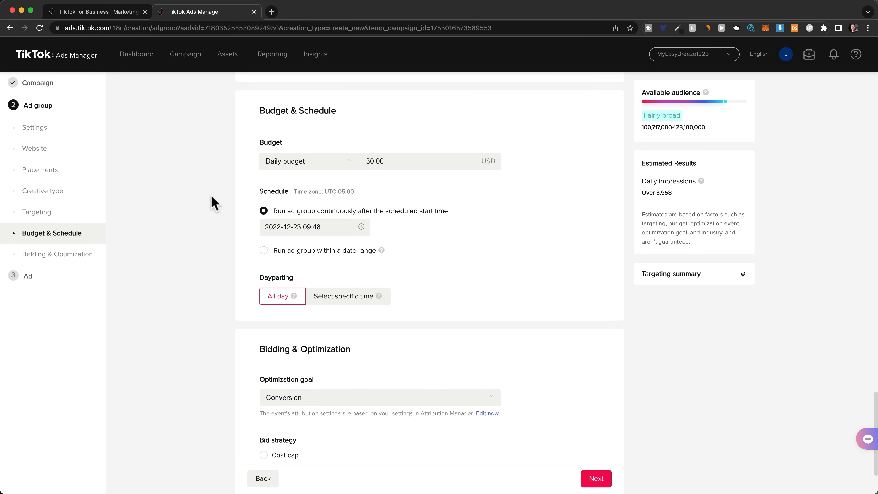
{"action": "left_click_drag", "start_coordinate": [366, 161], "coordinate": [391, 161]}
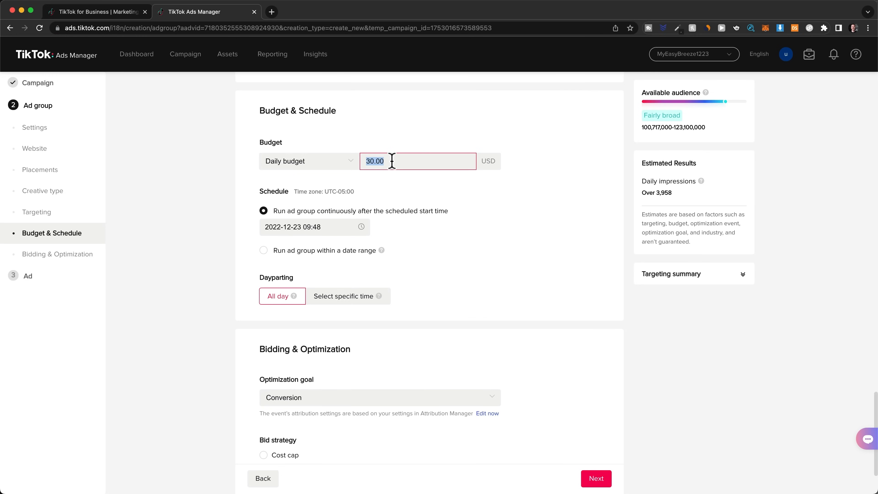
{"action": "type", "text": "20"}
{"action": "left_click", "coordinate": [449, 192]}
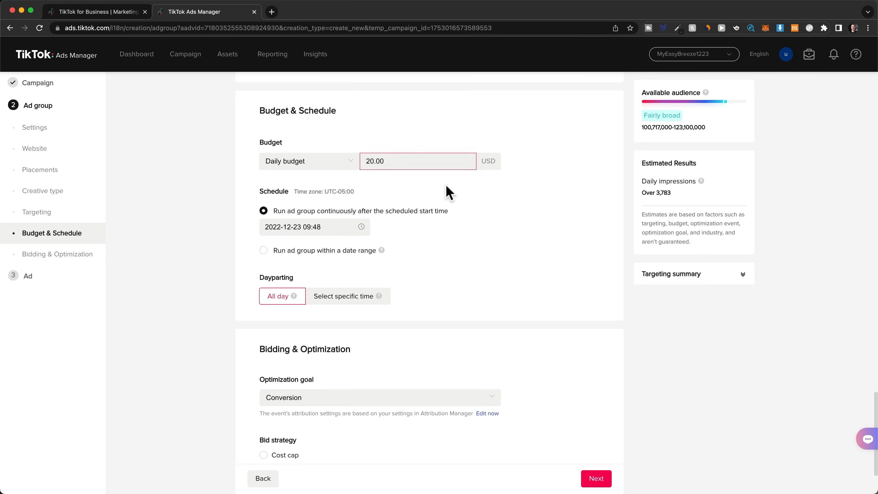
Step: Try dayparting with a specific 08:00 to 21:00 window for every weekday and return to All day
{"action": "left_click", "coordinate": [347, 300]}
{"action": "left_click_drag", "start_coordinate": [416, 350], "coordinate": [572, 414]}
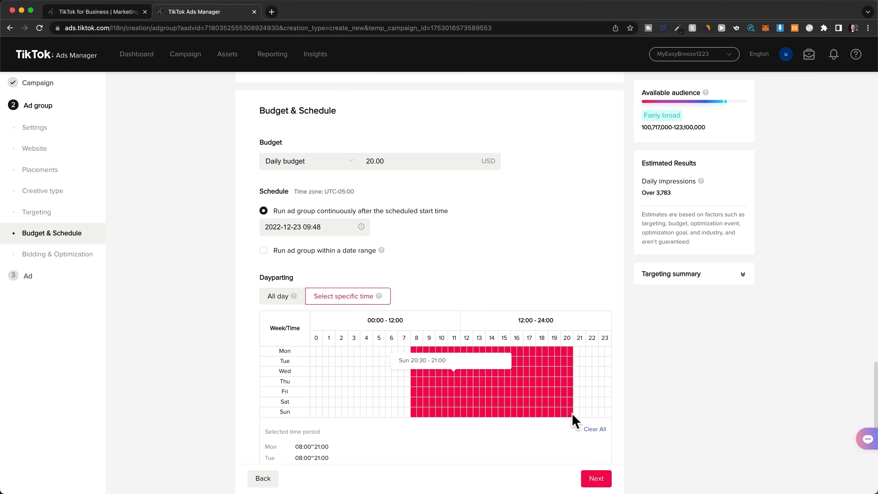
{"action": "left_click", "coordinate": [283, 301]}
Step: Continue from the ad group's bidding settings to the ad setup and name the ad "Ad 1"
{"action": "scroll", "coordinate": [200, 341], "scroll_direction": "down", "scroll_amount": 1}
{"action": "scroll", "coordinate": [203, 341], "scroll_direction": "down", "scroll_amount": 2}
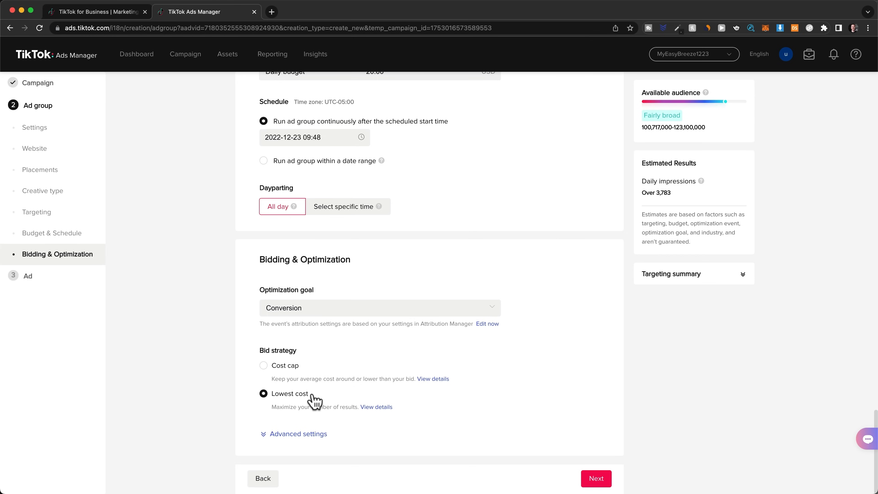
{"action": "left_click", "coordinate": [589, 483]}
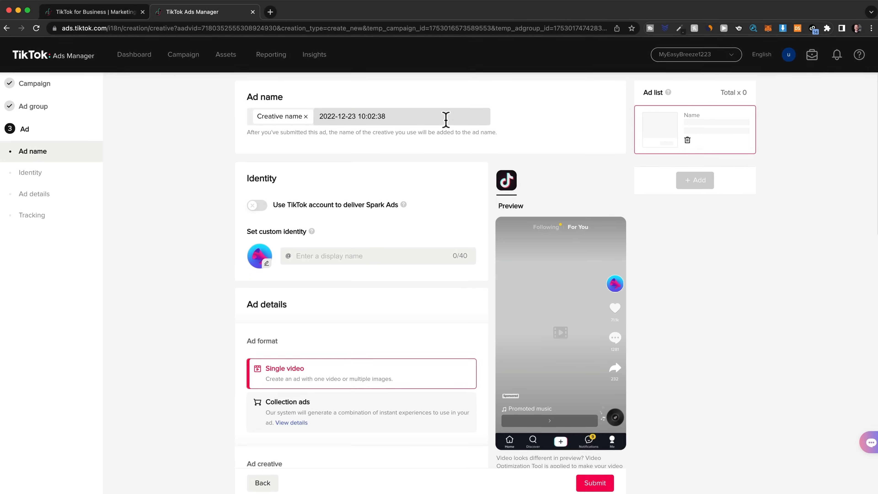
{"action": "left_click_drag", "start_coordinate": [445, 119], "coordinate": [320, 116]}
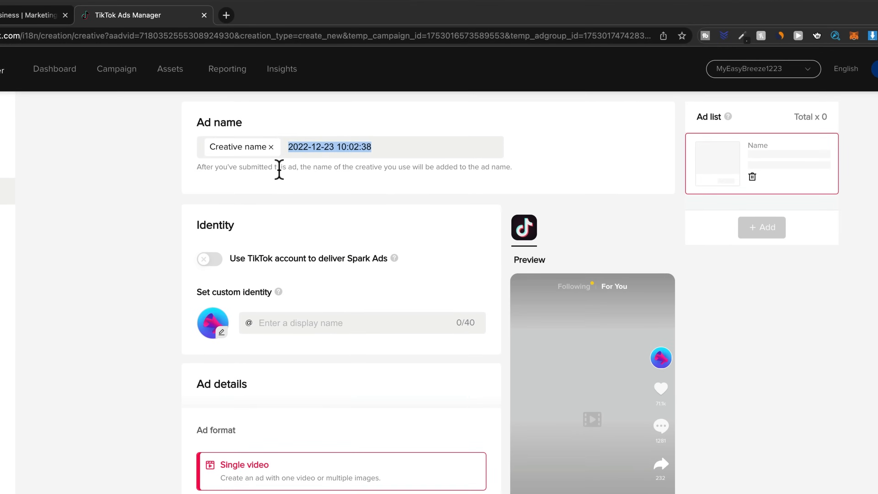
{"action": "type", "text": "Ad 1"}
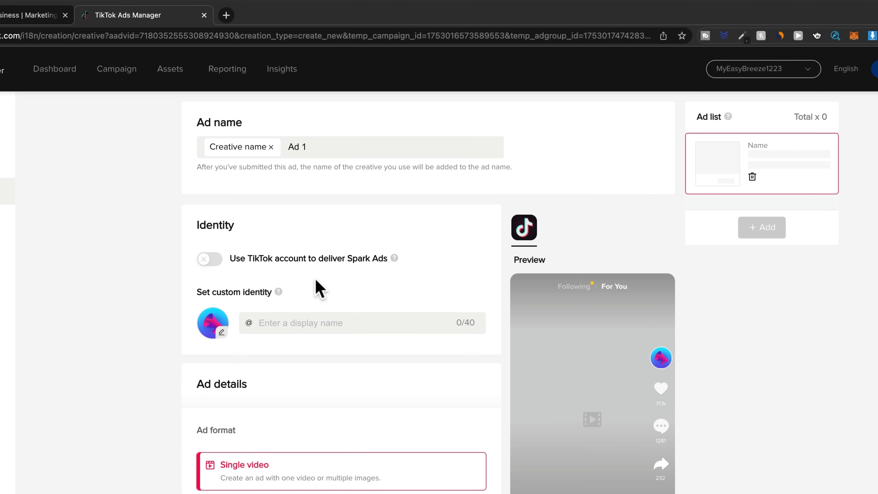
Step: Set the ad's custom identity to the display name MyEasyBreeze with the round wave logo as profile image
{"action": "left_click", "coordinate": [293, 321]}
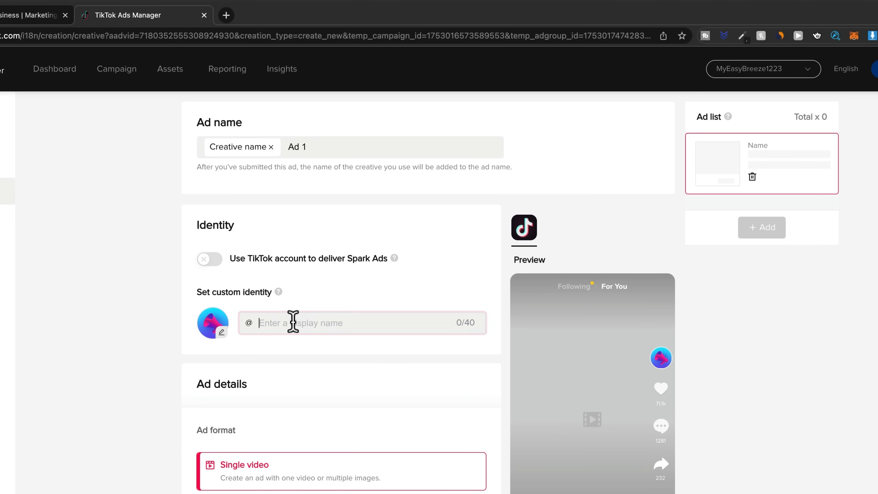
{"action": "type", "text": "MyEasyBreeze"}
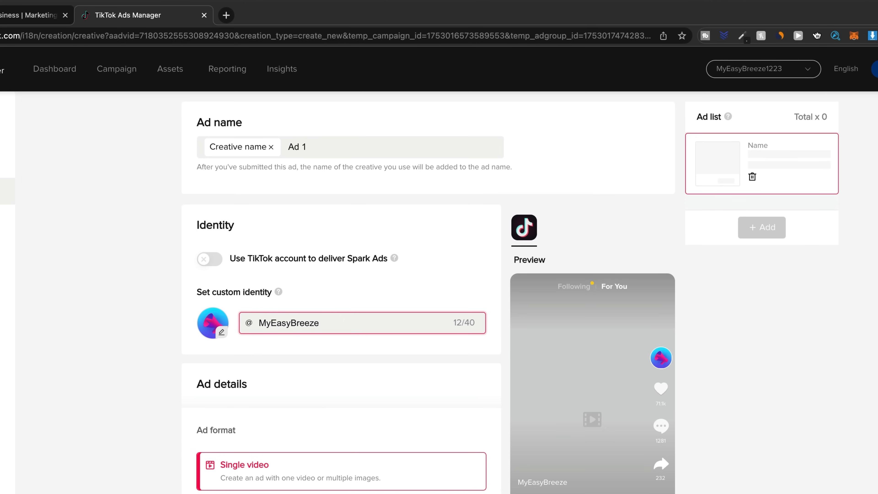
{"action": "left_click", "coordinate": [219, 333]}
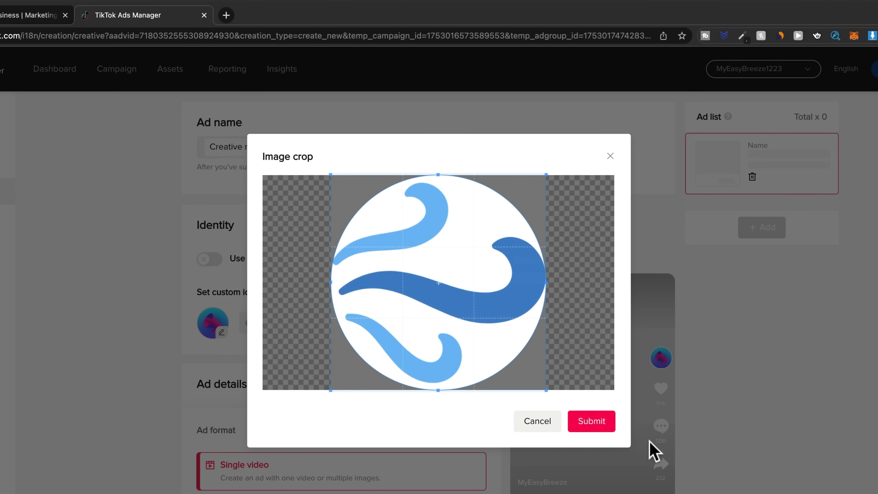
{"action": "left_click", "coordinate": [592, 422]}
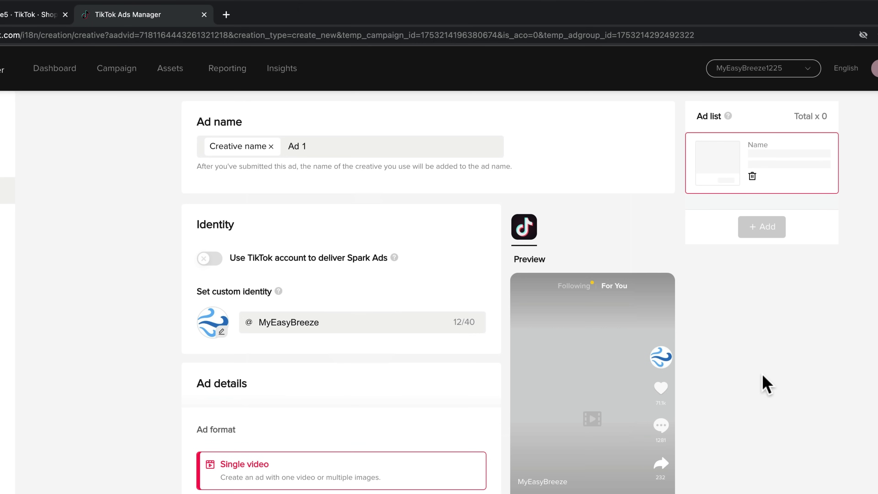
Step: Look through the BandsOffAds website's video ad examples and the services in its client portal
{"action": "scroll", "coordinate": [766, 384], "scroll_direction": "down", "scroll_amount": 5}
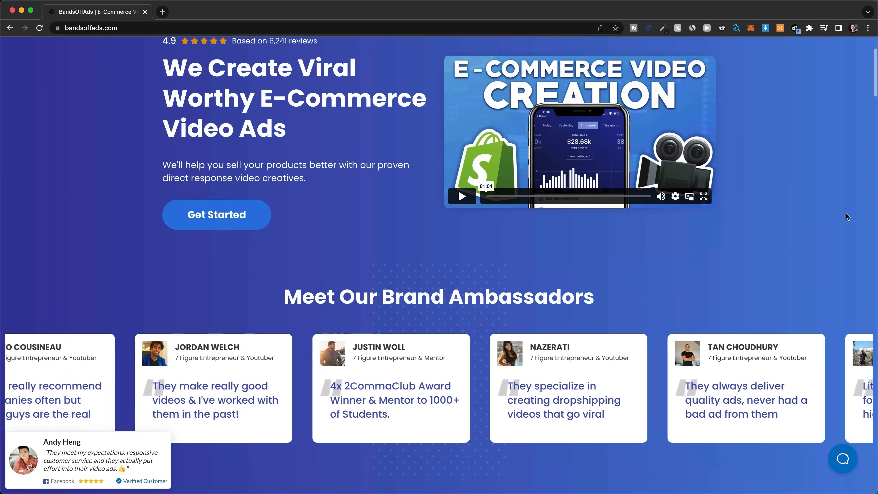
{"action": "scroll", "coordinate": [845, 213], "scroll_direction": "down", "scroll_amount": 5}
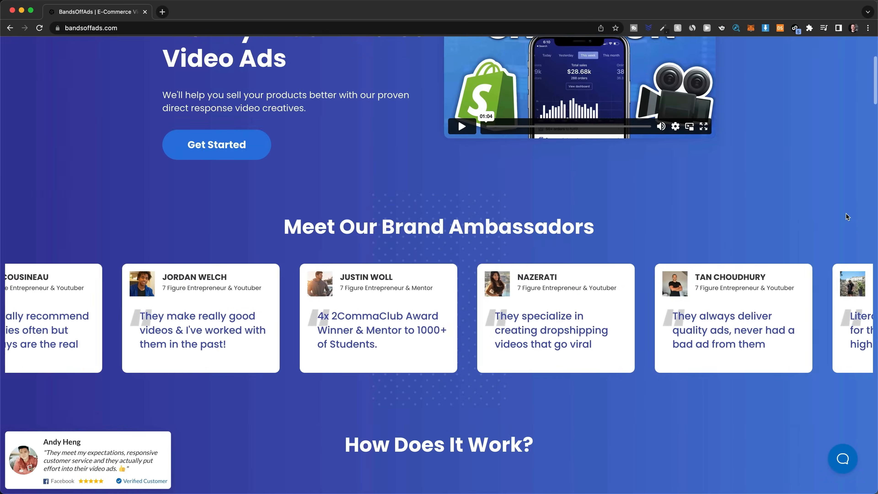
{"action": "scroll", "coordinate": [845, 213], "scroll_direction": "down", "scroll_amount": 10}
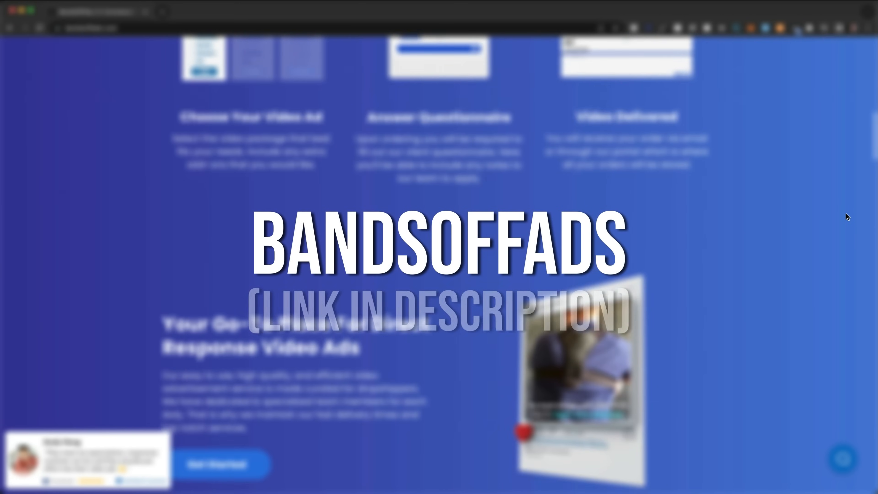
{"action": "scroll", "coordinate": [846, 213], "scroll_direction": "down", "scroll_amount": 10}
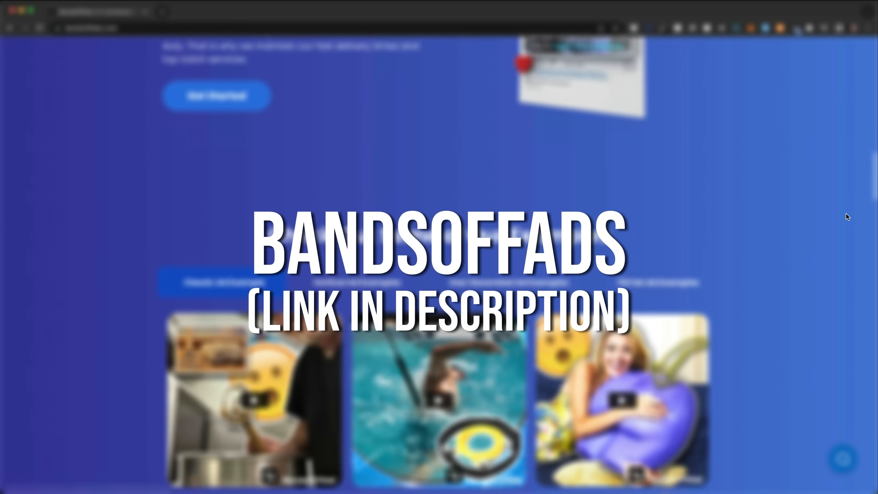
{"action": "scroll", "coordinate": [845, 213], "scroll_direction": "down", "scroll_amount": 5}
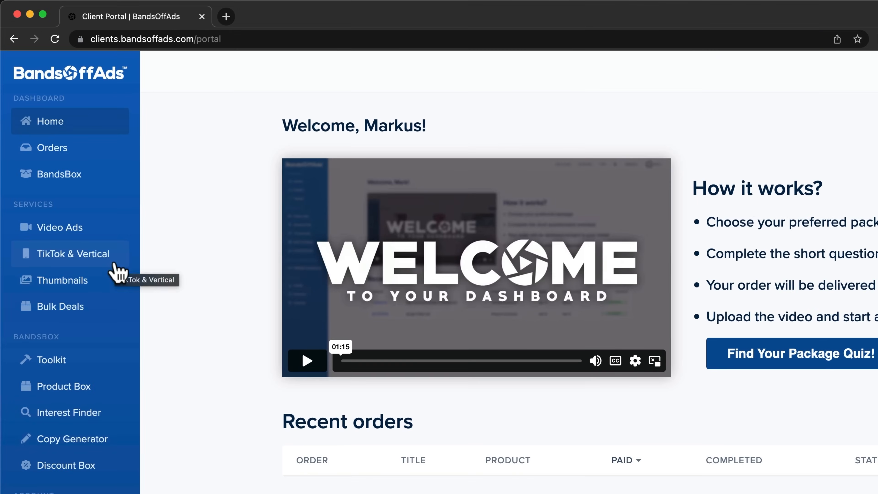
{"action": "left_click", "coordinate": [82, 186]}
Step: Upload the video Ad1.mp4 as the creative of the single-video ad
{"action": "scroll", "coordinate": [645, 297], "scroll_direction": "down", "scroll_amount": 2}
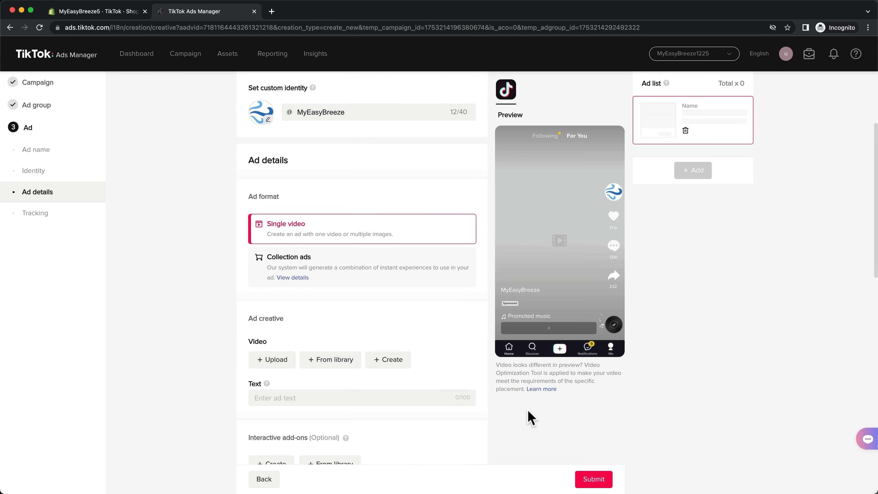
{"action": "left_click", "coordinate": [286, 359]}
{"action": "left_click_drag", "start_coordinate": [869, 386], "coordinate": [641, 173]}
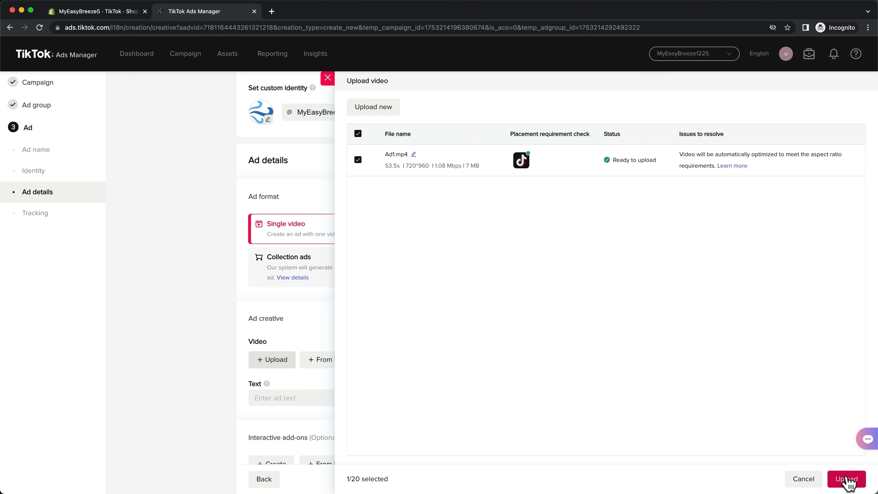
{"action": "left_click", "coordinate": [847, 479]}
{"action": "scroll", "coordinate": [497, 422], "scroll_direction": "down", "scroll_amount": 6}
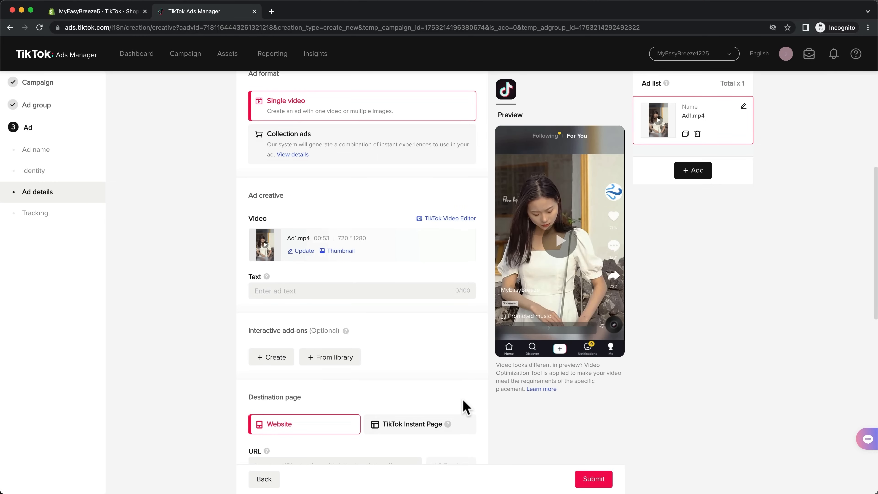
{"action": "left_click", "coordinate": [352, 292]}
{"action": "type", "text": "Holiday"}
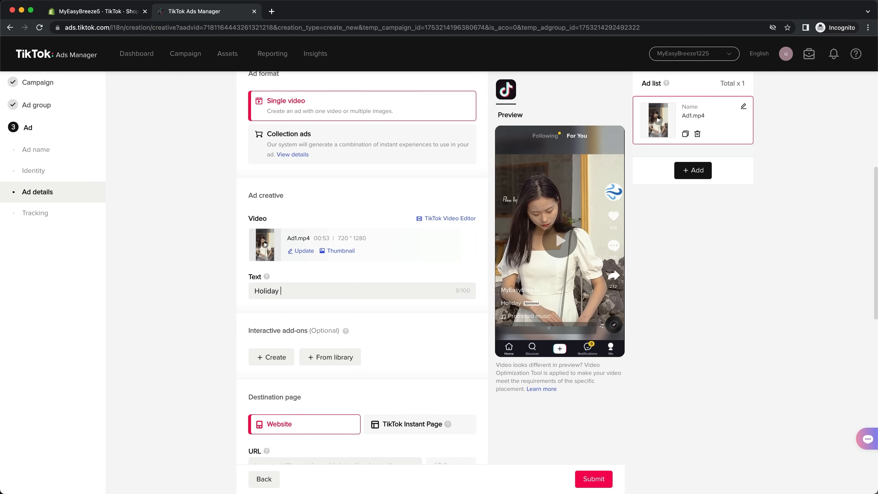
{"action": "type", "text": " Sale 50% OFF"}
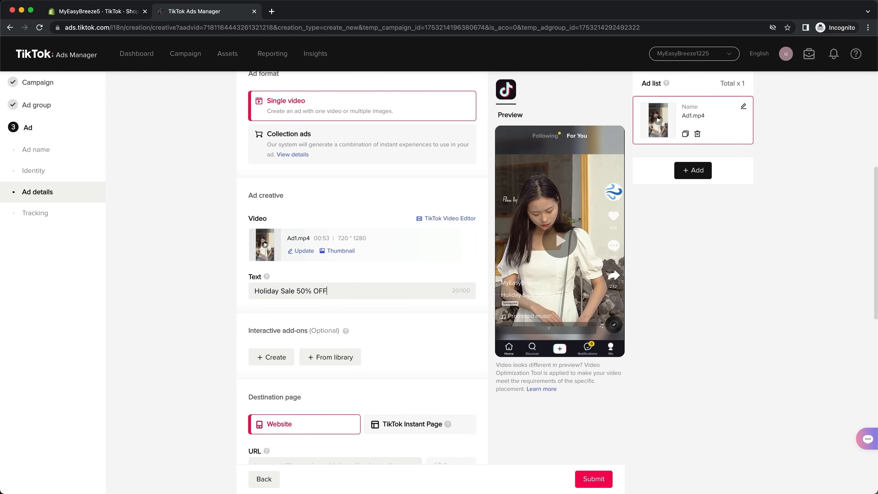
{"action": "scroll", "coordinate": [515, 429], "scroll_direction": "down", "scroll_amount": 6}
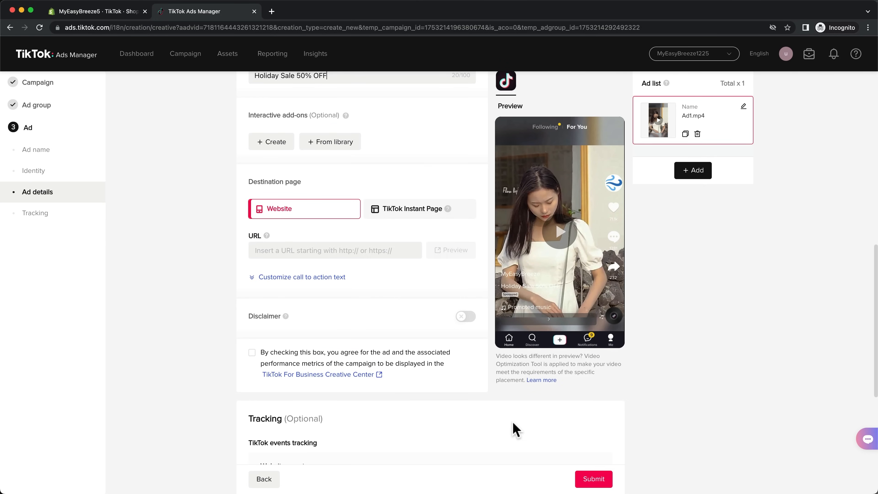
{"action": "left_click", "coordinate": [367, 250]}
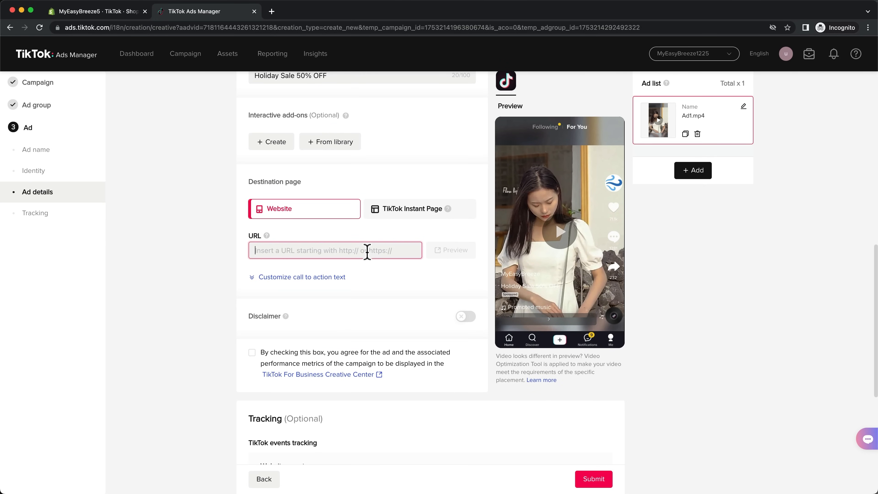
{"action": "type", "text": "https://myeasybreeze.com/mini-cooling-fan"}
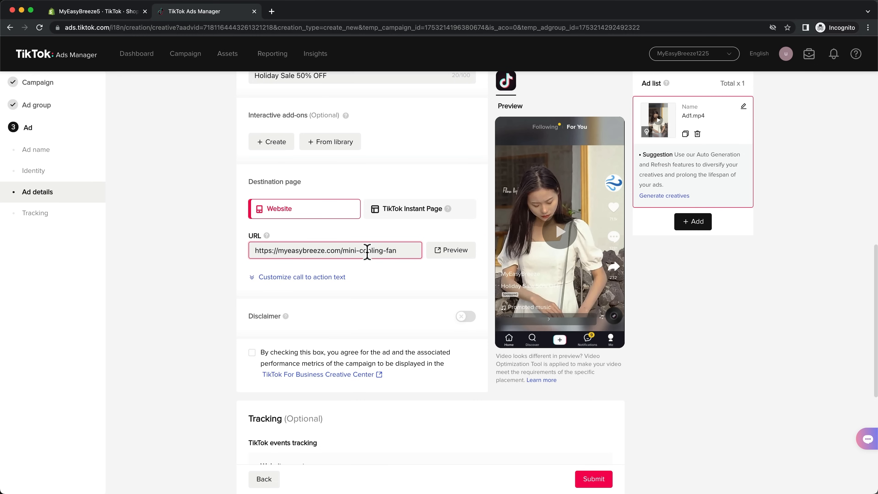
Step: Change the ad's call to action from Dynamic to Standard with the text "Shop now"
{"action": "left_click", "coordinate": [327, 277]}
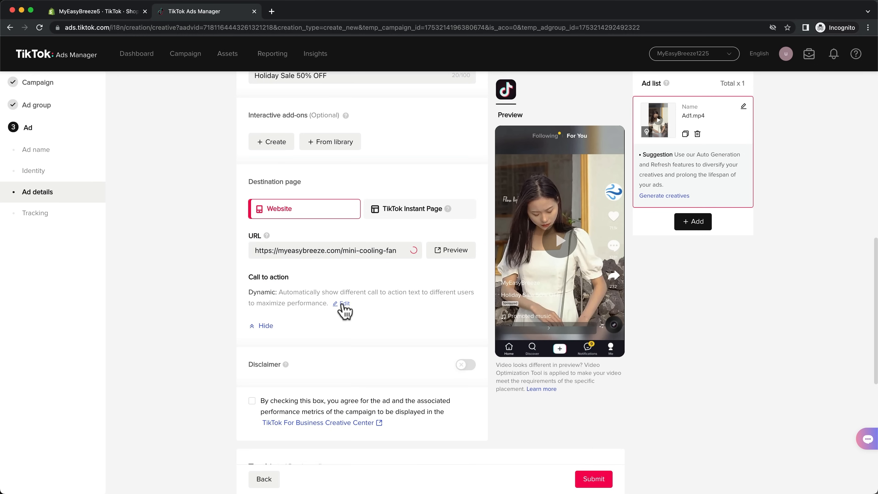
{"action": "left_click", "coordinate": [342, 304]}
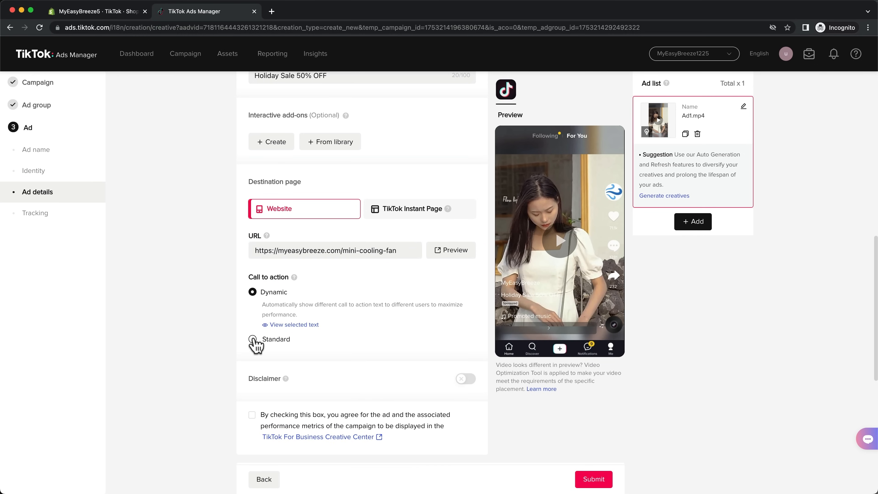
{"action": "left_click", "coordinate": [253, 340]}
{"action": "left_click", "coordinate": [275, 330]}
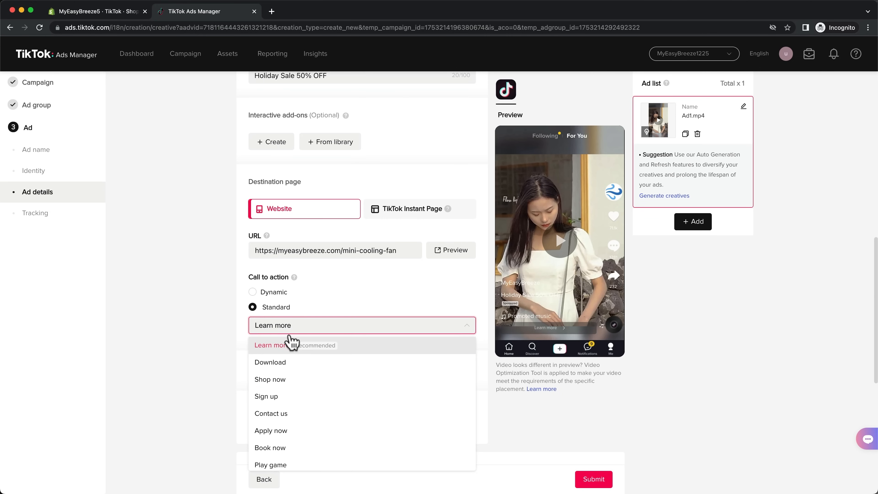
{"action": "left_click", "coordinate": [304, 381]}
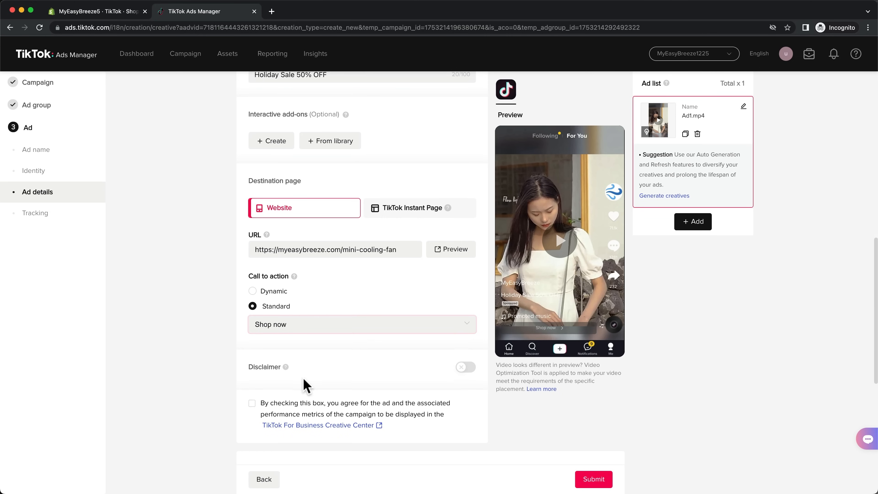
Step: Submit the finished ad, leaving the optional disclaimer and tracking settings unchanged
{"action": "scroll", "coordinate": [303, 379], "scroll_direction": "down", "scroll_amount": 7}
{"action": "scroll", "coordinate": [303, 379], "scroll_direction": "down", "scroll_amount": 3}
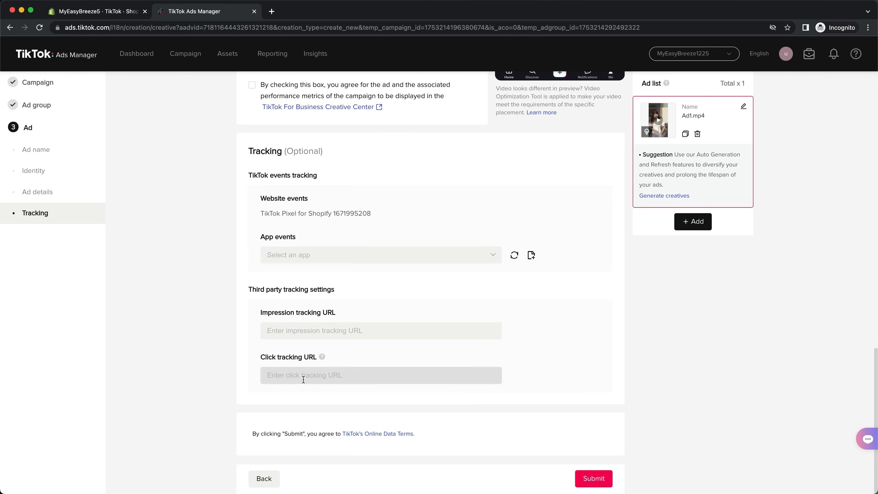
{"action": "left_click", "coordinate": [594, 483]}
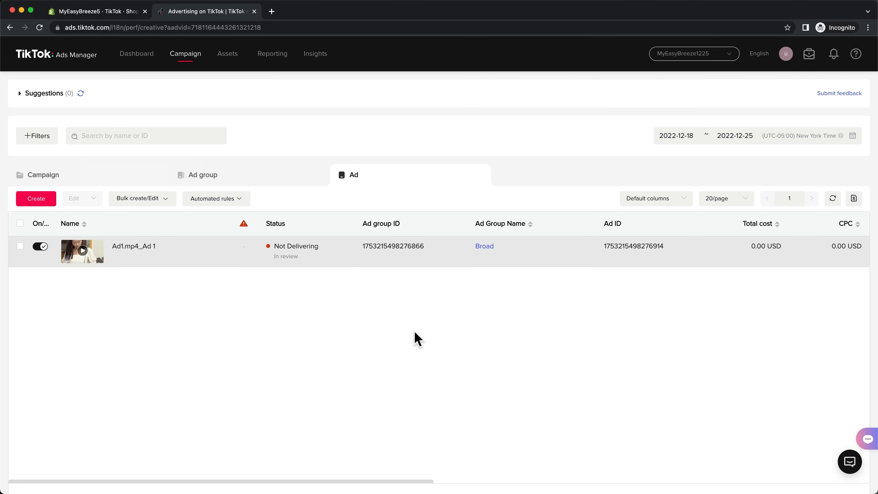
Step: Open the Cold - Conversions campaign's Broad ad group and make two copies of its ad in the same ad group
{"action": "left_click", "coordinate": [140, 177]}
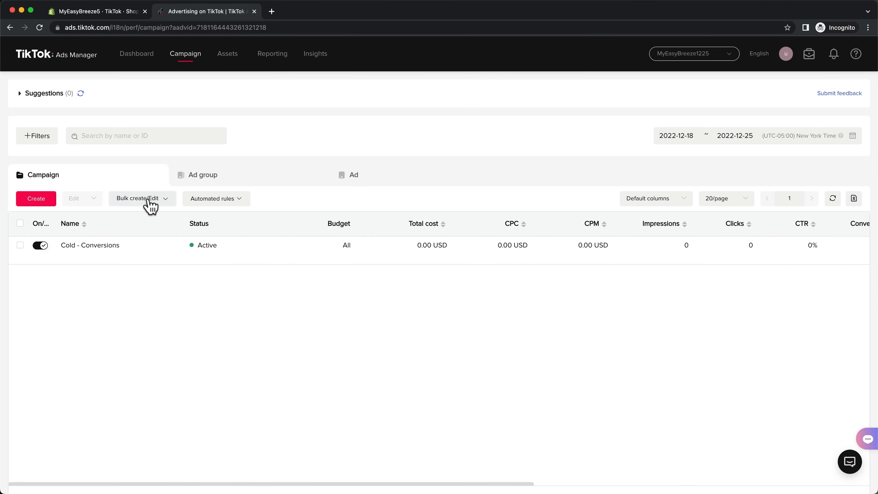
{"action": "left_click", "coordinate": [105, 246]}
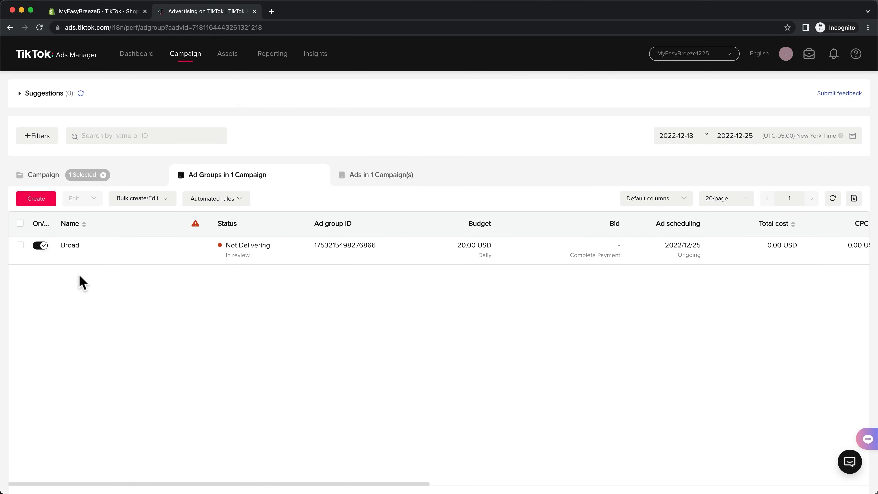
{"action": "left_click", "coordinate": [69, 245]}
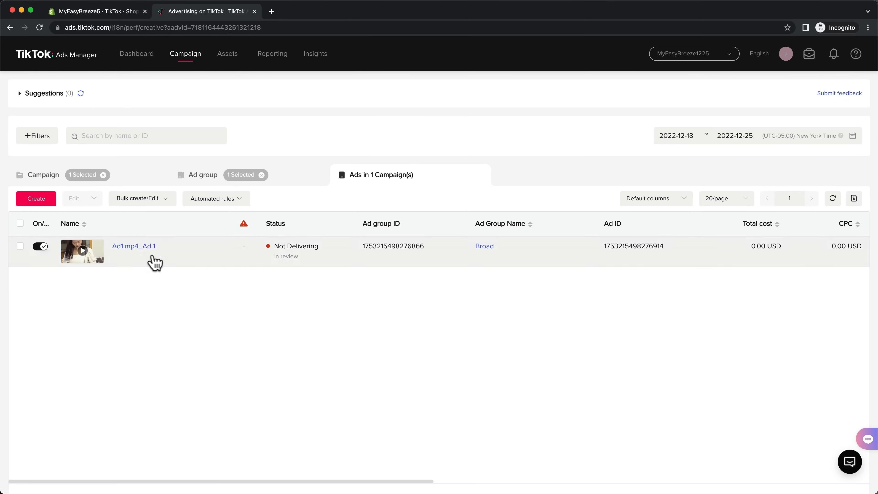
{"action": "mouse_move", "coordinate": [150, 250]}
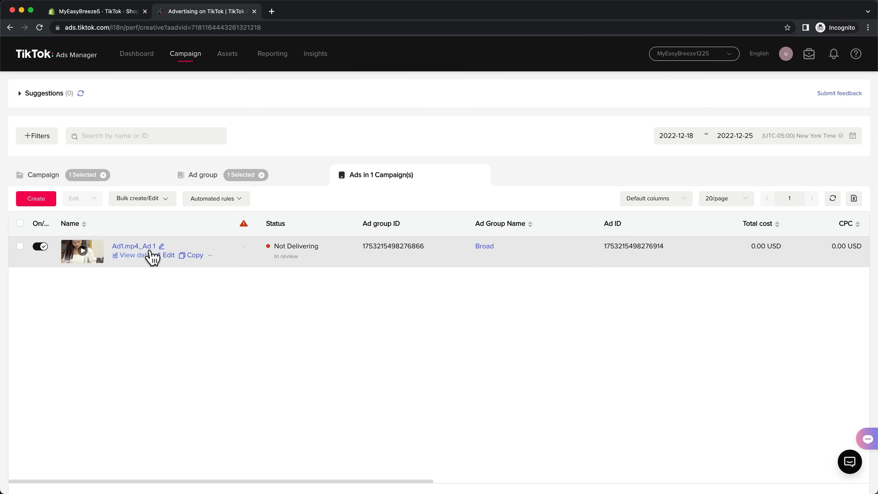
{"action": "left_click", "coordinate": [195, 257]}
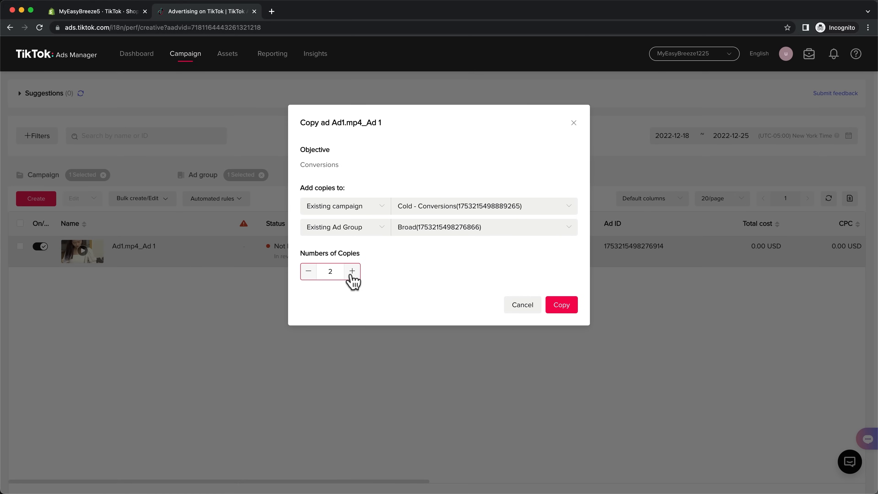
{"action": "left_click", "coordinate": [557, 313]}
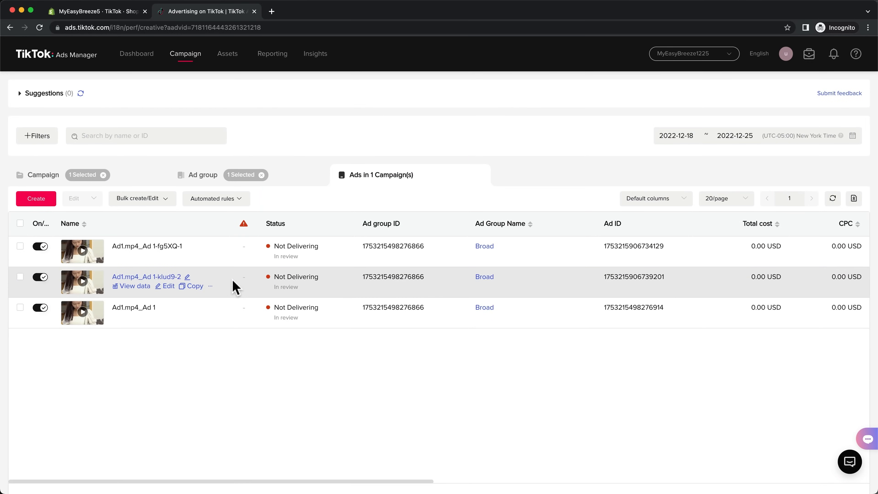
Step: Rename the ad copy ending in "-2" to "Ad 2" and replace its video with one uploaded from the computer
{"action": "left_click", "coordinate": [168, 286]}
{"action": "left_click_drag", "start_coordinate": [489, 155], "coordinate": [413, 154]}
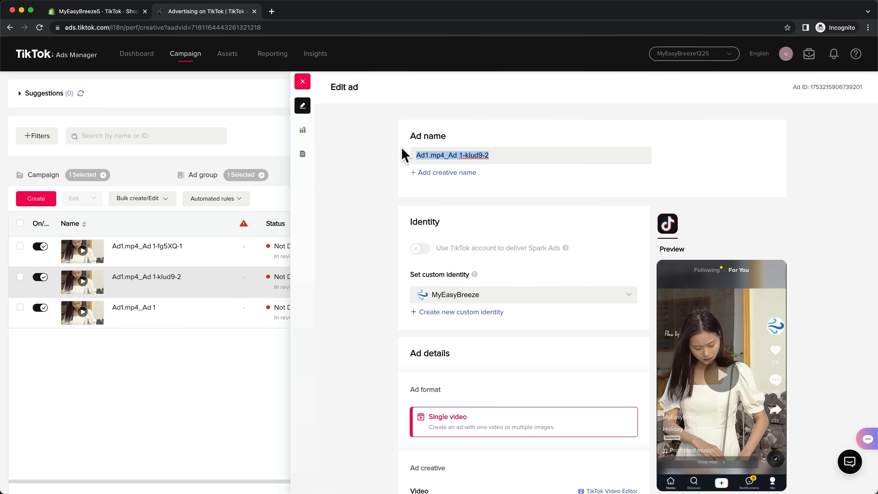
{"action": "type", "text": "Ad 2"}
{"action": "scroll", "coordinate": [556, 205], "scroll_direction": "down", "scroll_amount": 7}
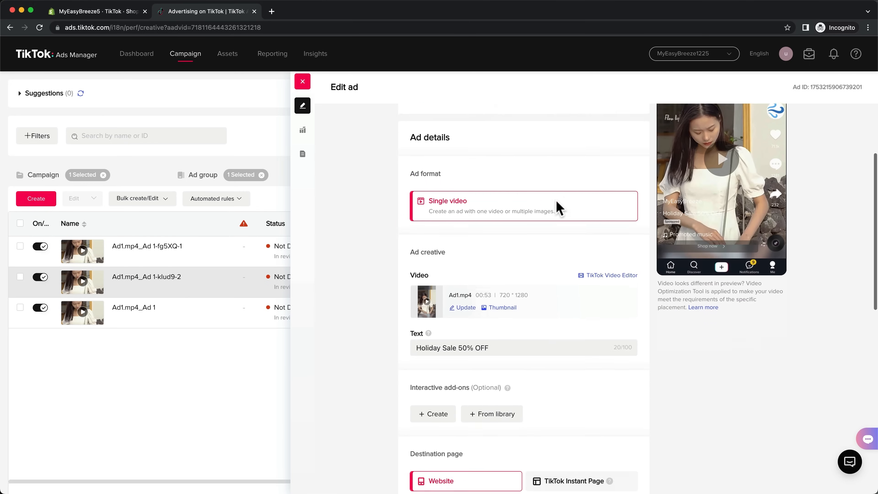
{"action": "left_click", "coordinate": [467, 275]}
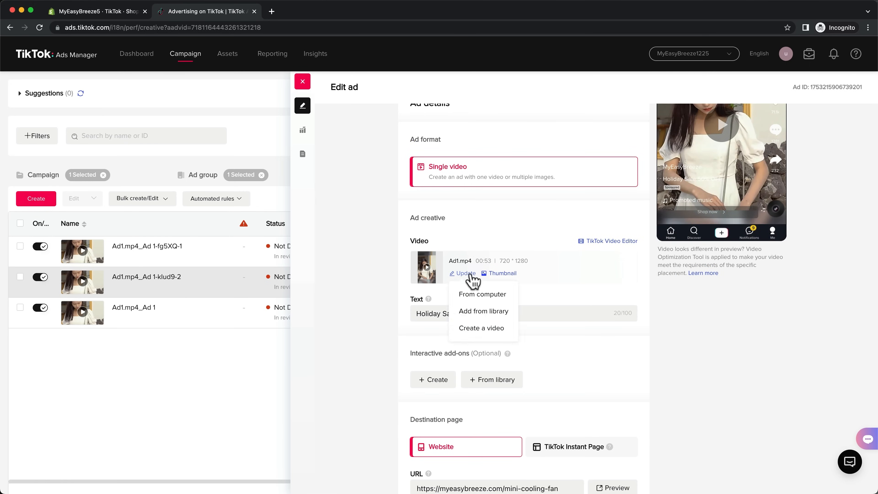
{"action": "left_click", "coordinate": [474, 292]}
{"action": "left_click_drag", "start_coordinate": [864, 290], "coordinate": [635, 190]}
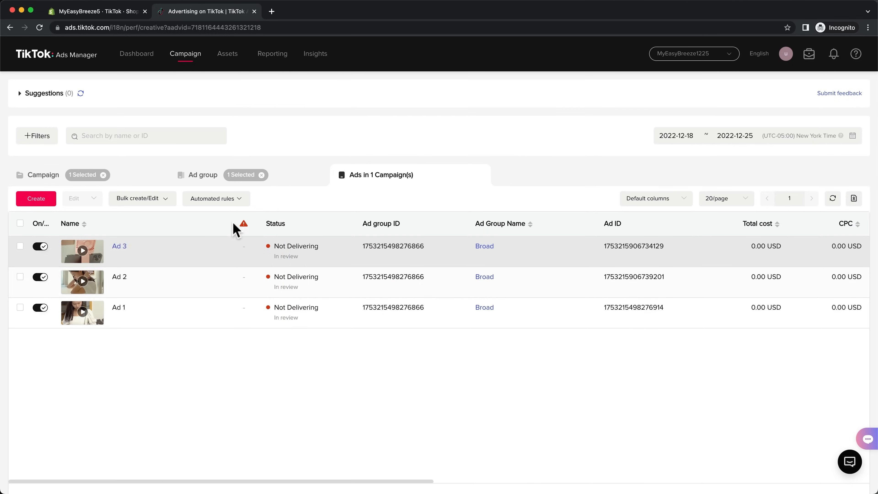
Step: Review the Cold - Conversions campaign, its Broad ad group and the ads inside it
{"action": "left_click", "coordinate": [149, 175]}
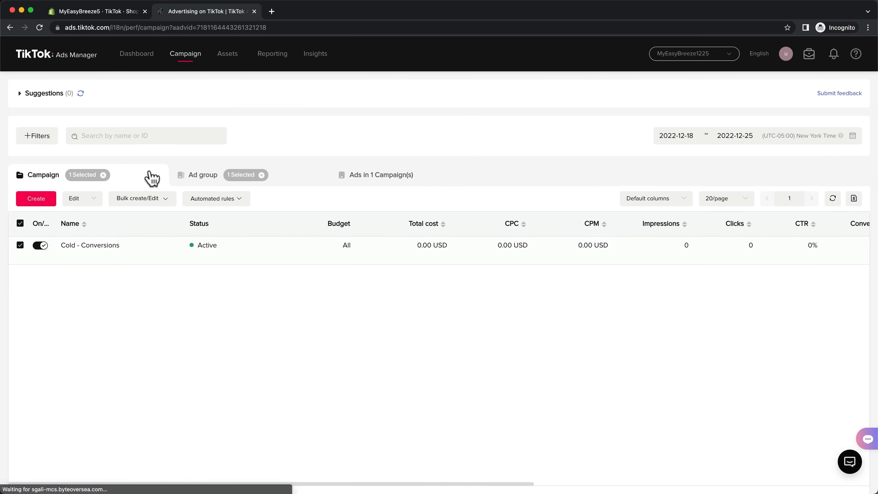
{"action": "left_click", "coordinate": [101, 245]}
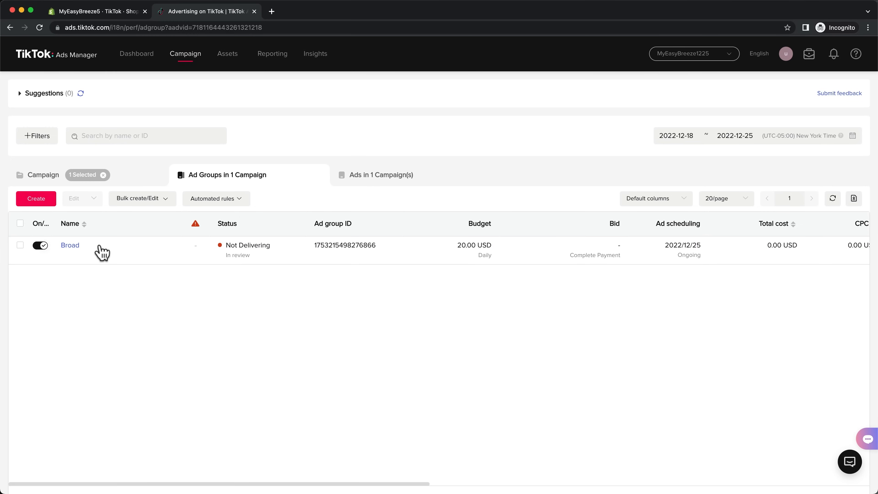
{"action": "left_click", "coordinate": [70, 246]}
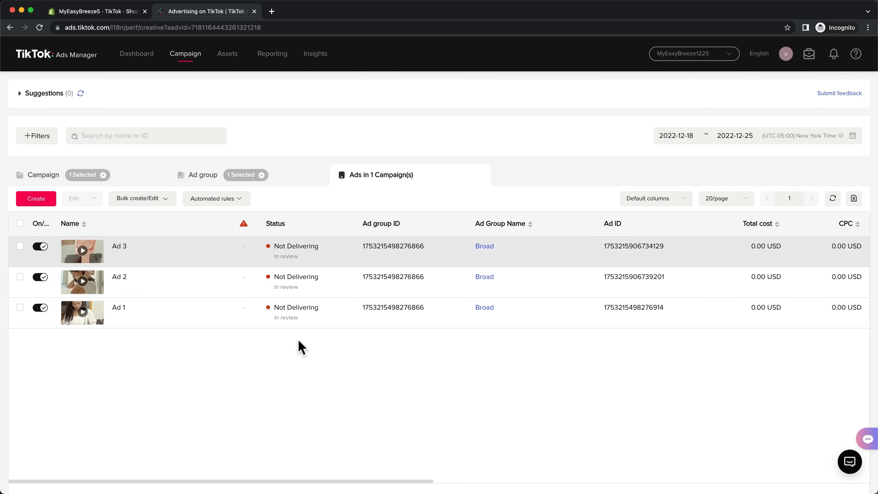
Step: Make two copies of the Broad ad group within the existing Cold - Conversions campaign
{"action": "left_click", "coordinate": [150, 176]}
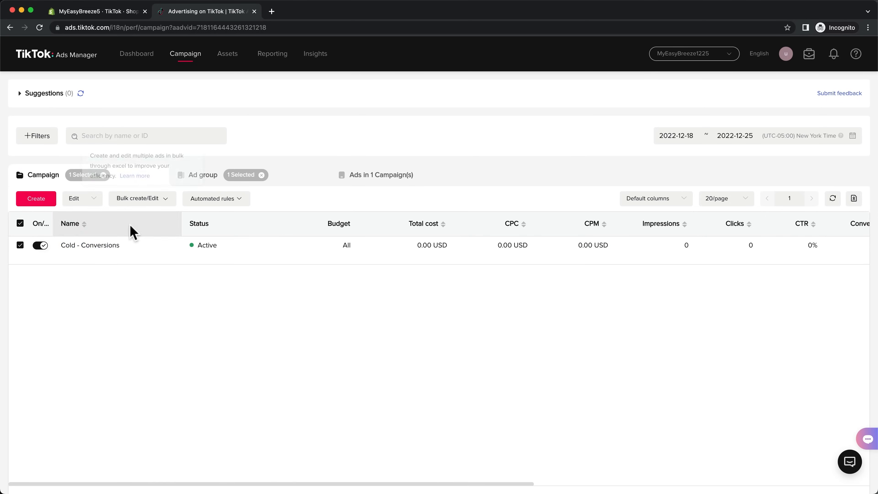
{"action": "left_click", "coordinate": [98, 246]}
{"action": "left_click", "coordinate": [144, 255]}
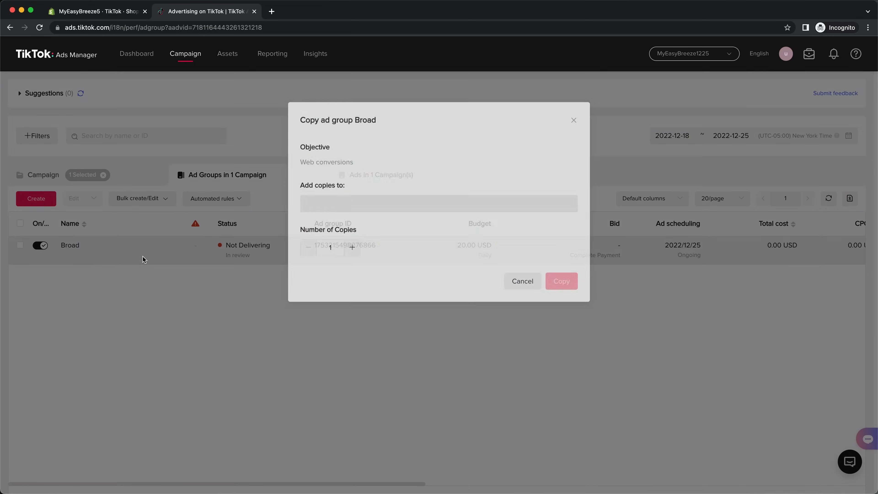
{"action": "left_click", "coordinate": [351, 250]}
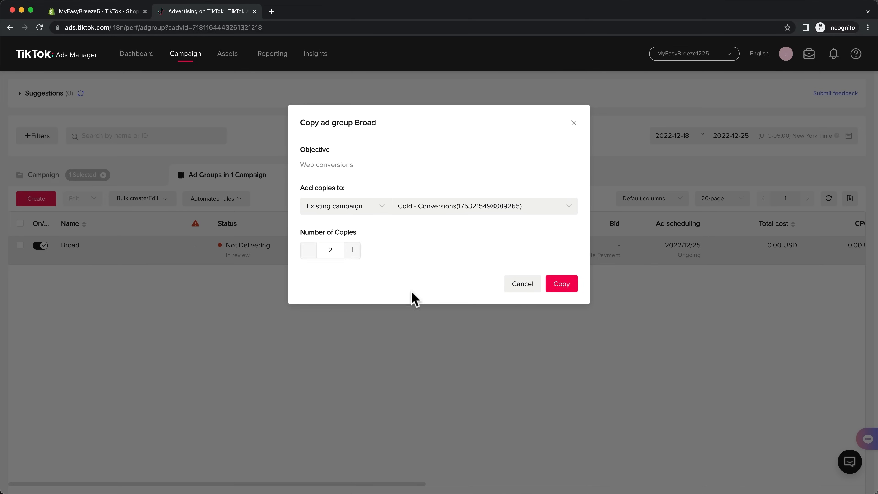
{"action": "left_click", "coordinate": [561, 287]}
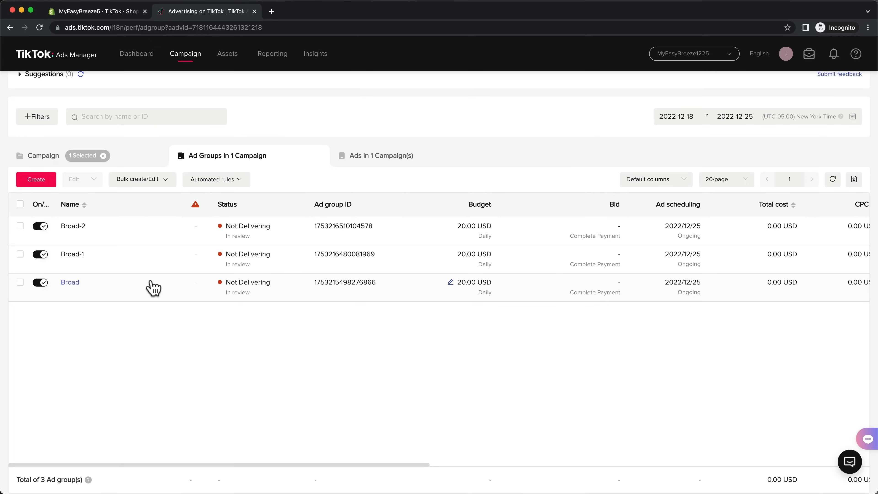
Step: Edit the Broad-1 ad group and add Travel as a general interest in its Interests & Behaviors targeting
{"action": "mouse_move", "coordinate": [138, 262]}
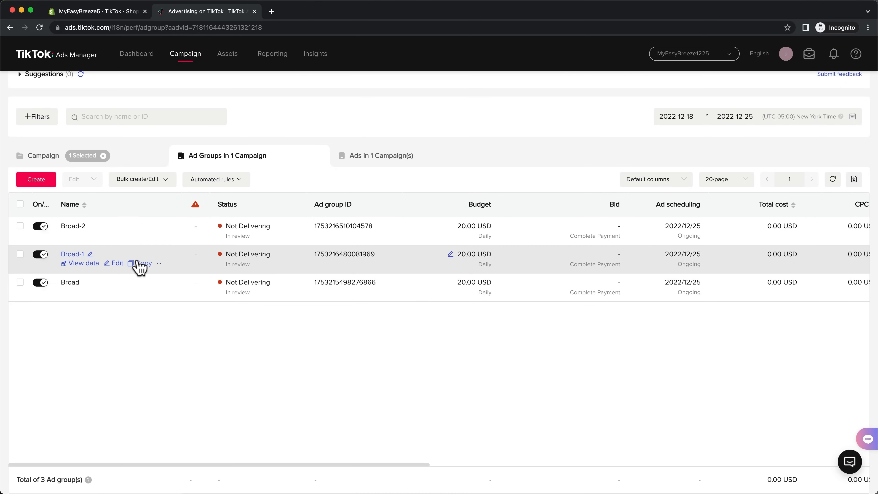
{"action": "left_click", "coordinate": [115, 264]}
{"action": "scroll", "coordinate": [751, 259], "scroll_direction": "down", "scroll_amount": 10}
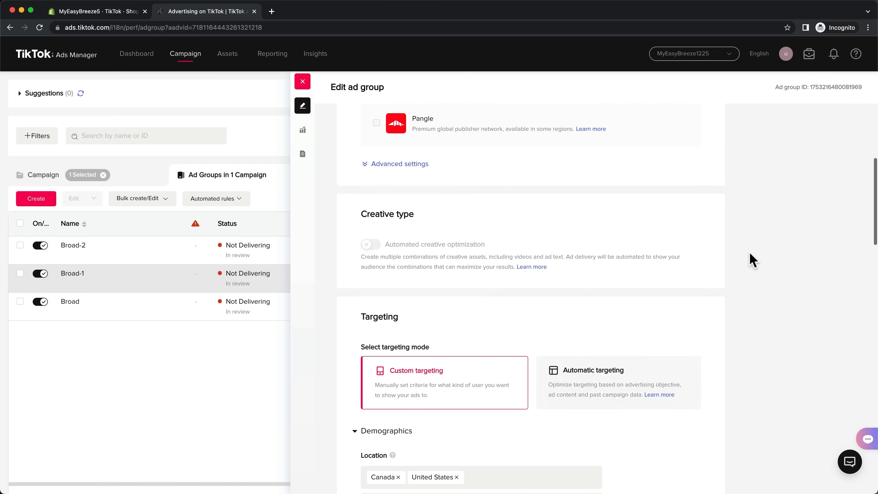
{"action": "scroll", "coordinate": [751, 258], "scroll_direction": "down", "scroll_amount": 20}
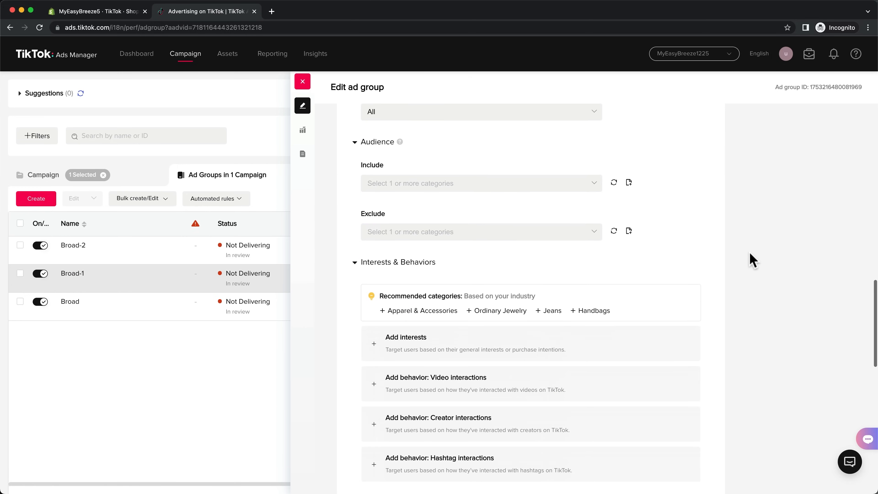
{"action": "left_click", "coordinate": [604, 255]}
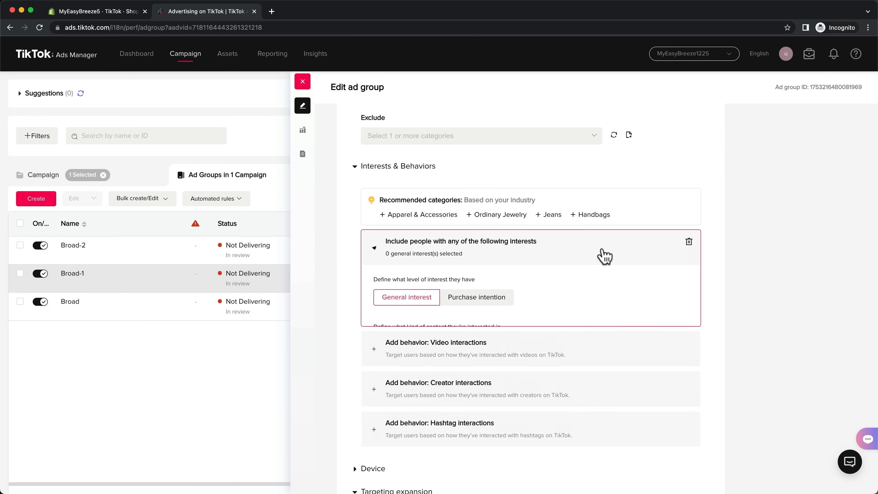
{"action": "left_click", "coordinate": [543, 353]}
{"action": "scroll", "coordinate": [553, 256], "scroll_direction": "down", "scroll_amount": 8}
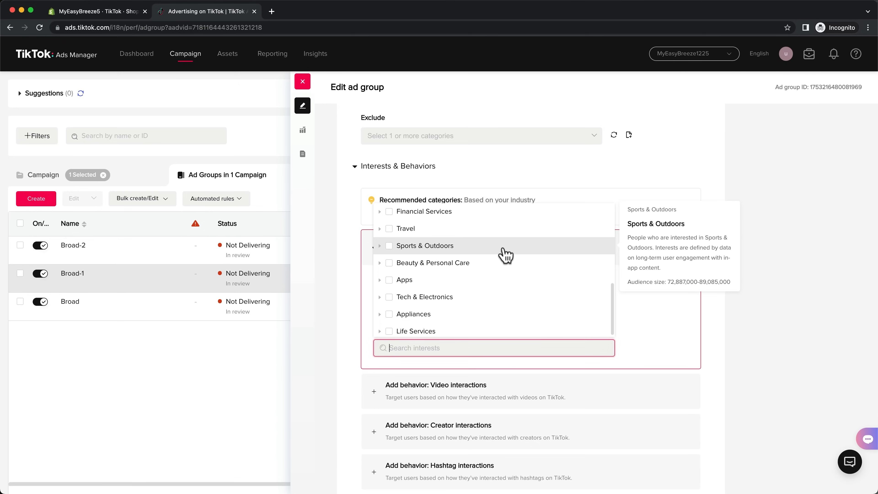
{"action": "left_click", "coordinate": [388, 229]}
Step: Rename the Broad-1 ad group to "Travel" and save the ad group
{"action": "scroll", "coordinate": [718, 341], "scroll_direction": "up", "scroll_amount": 15}
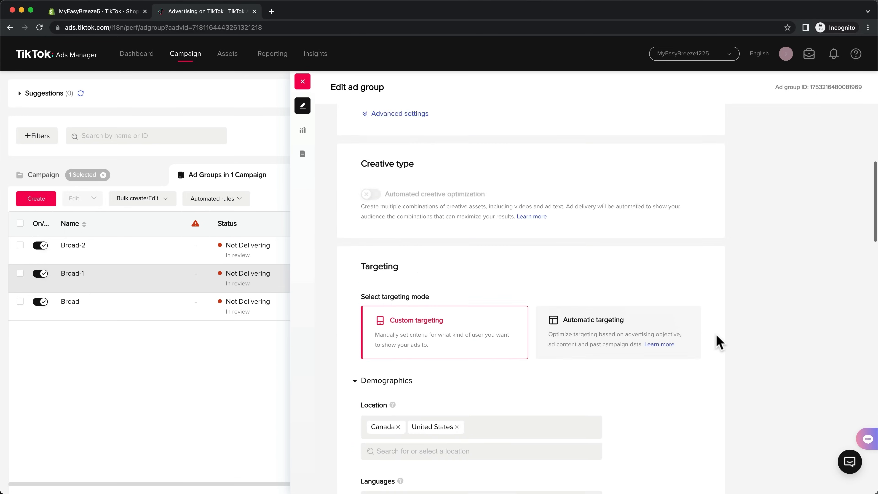
{"action": "scroll", "coordinate": [719, 340], "scroll_direction": "up", "scroll_amount": 6}
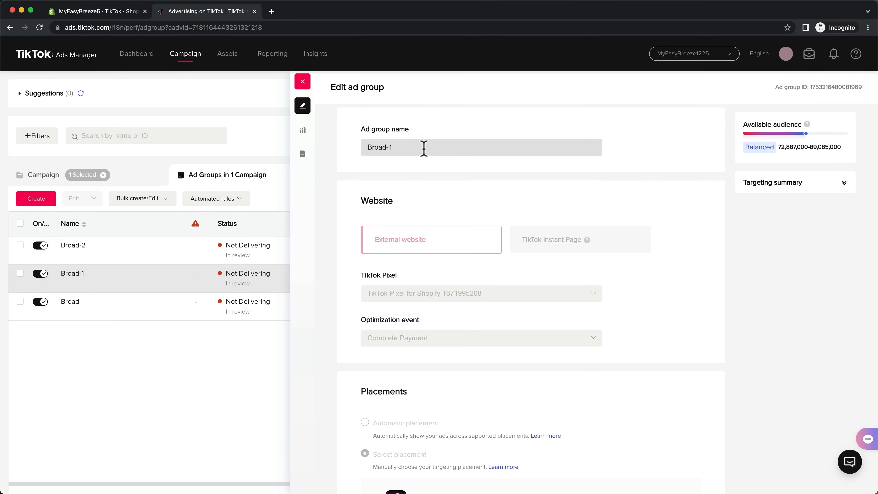
{"action": "left_click", "coordinate": [403, 147]}
{"action": "left_click_drag", "start_coordinate": [403, 147], "coordinate": [354, 152]}
{"action": "type", "text": "Travel"}
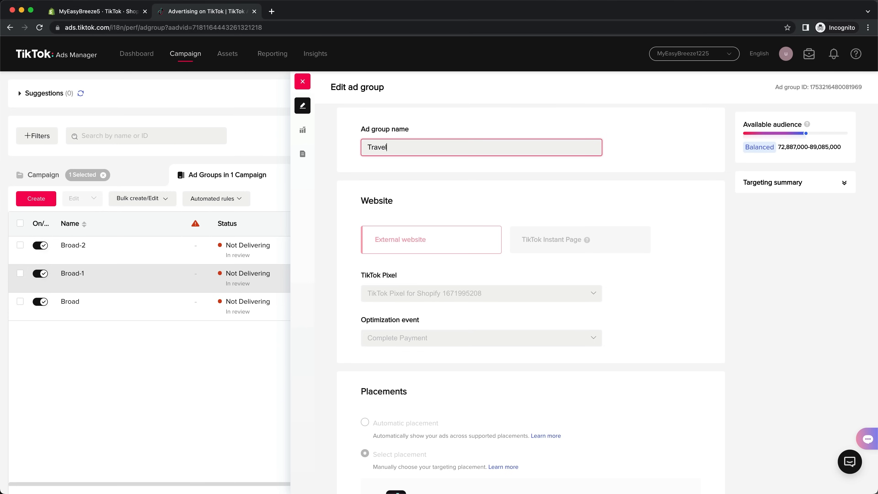
{"action": "scroll", "coordinate": [744, 284], "scroll_direction": "down", "scroll_amount": 20}
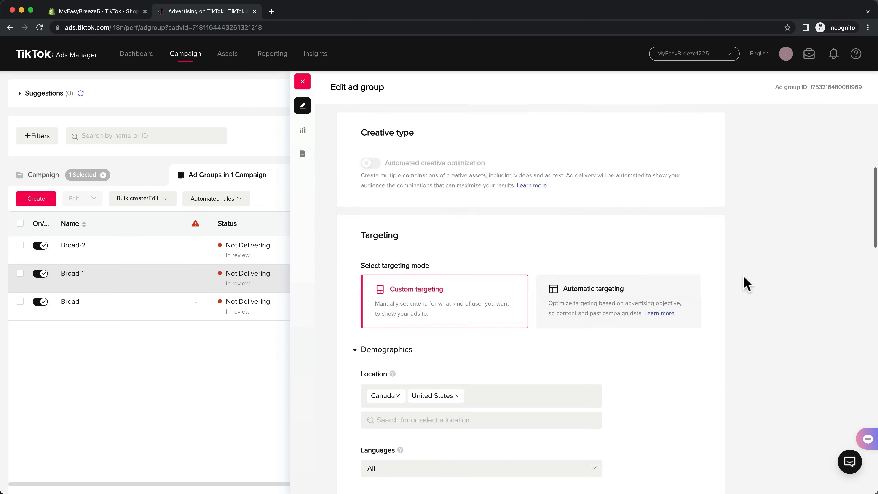
{"action": "scroll", "coordinate": [743, 312], "scroll_direction": "down", "scroll_amount": 6}
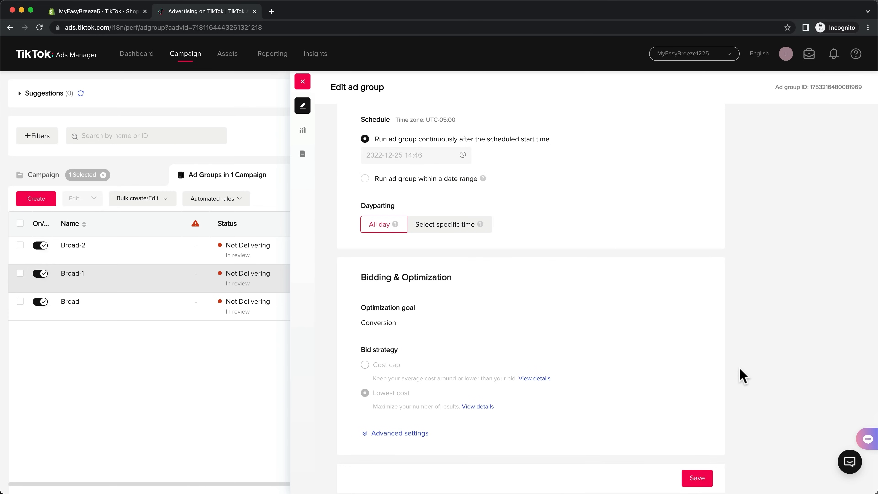
{"action": "left_click", "coordinate": [705, 479]}
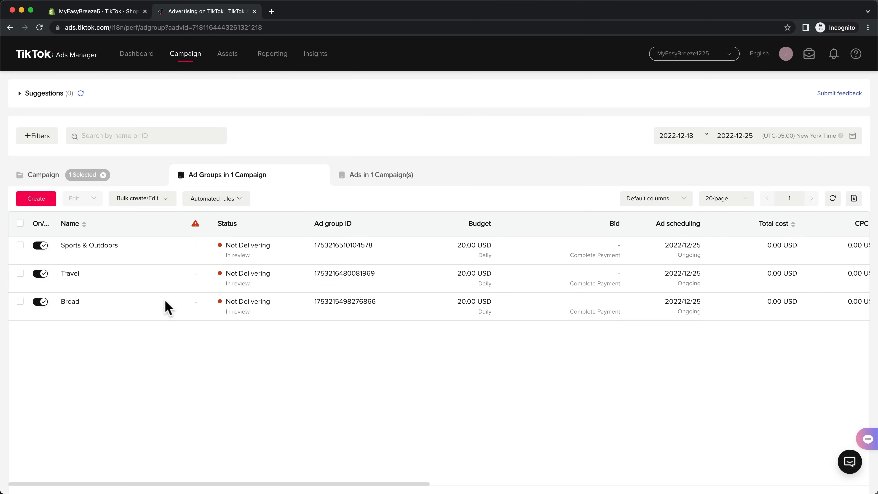
Step: Review the Cold - Conversions campaign, its ad groups and the ads in the Travel ad group
{"action": "left_click", "coordinate": [131, 180]}
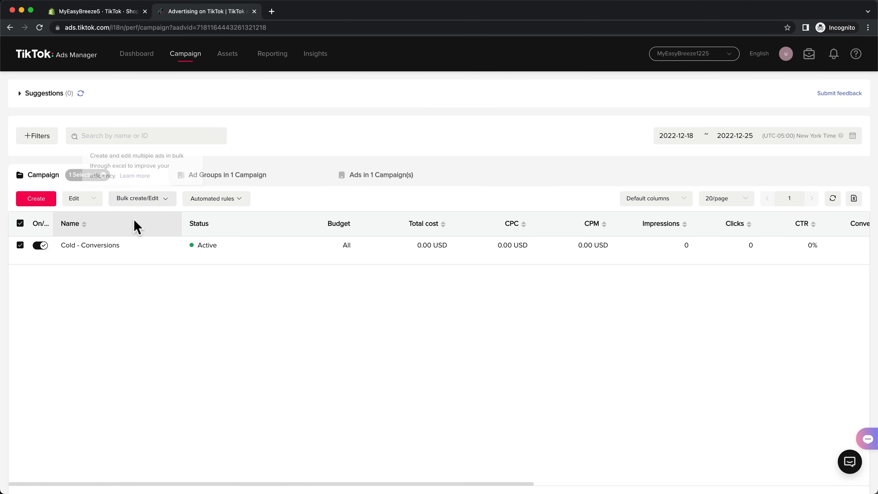
{"action": "left_click", "coordinate": [114, 246]}
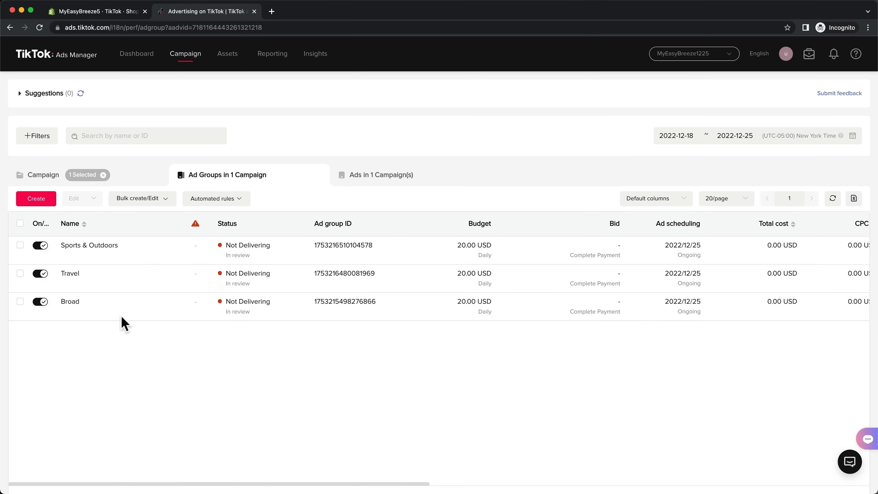
{"action": "left_click", "coordinate": [71, 273]}
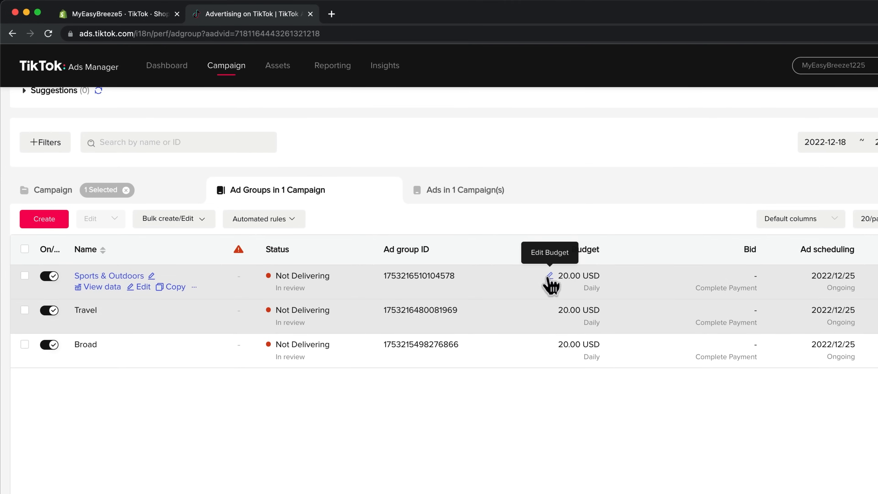
Step: Set the Sports & Outdoors ad group's daily budget to 60 USD
{"action": "left_click", "coordinate": [448, 226]}
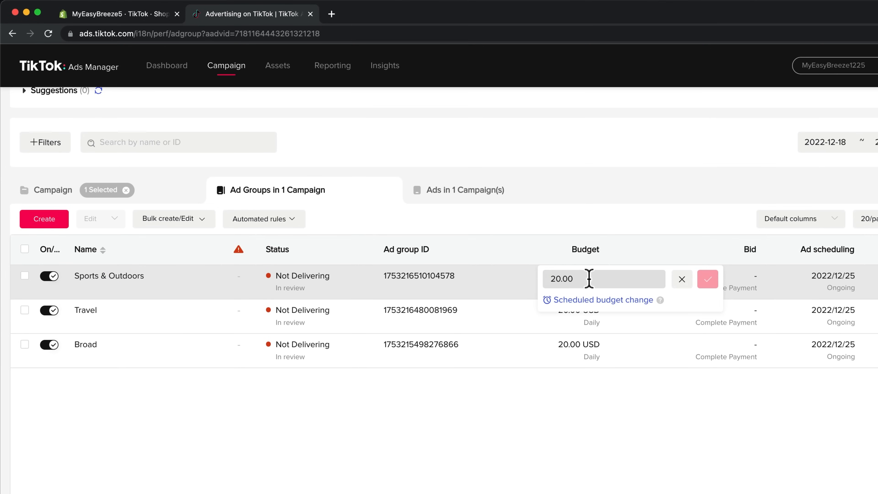
{"action": "left_click_drag", "start_coordinate": [589, 279], "coordinate": [556, 279]}
{"action": "type", "text": "60"}
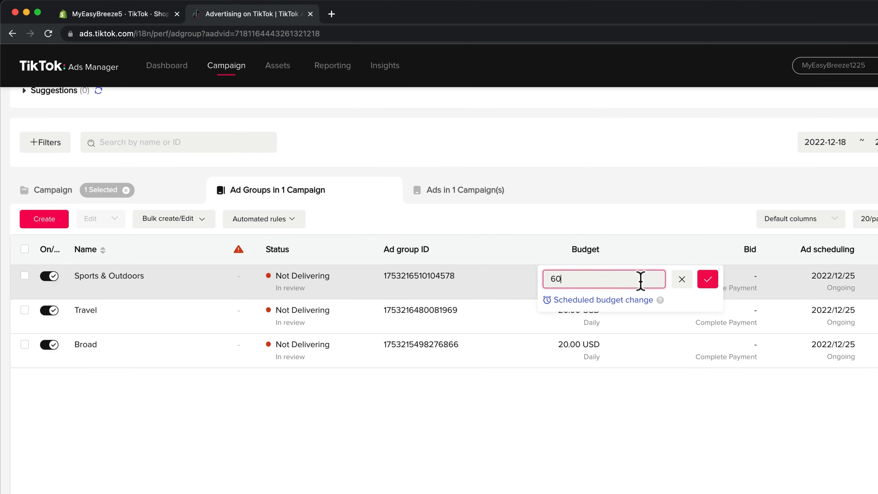
{"action": "left_click", "coordinate": [707, 279]}
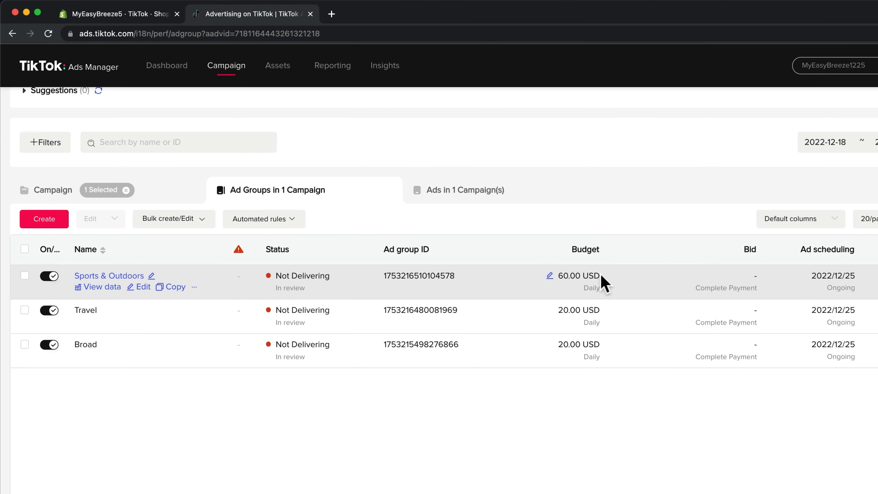
Step: Raise the Sports & Outdoors ad group's daily budget to 120 USD
{"action": "left_click", "coordinate": [549, 275]}
{"action": "left_click_drag", "start_coordinate": [575, 278], "coordinate": [546, 279]}
{"action": "type", "text": "120"}
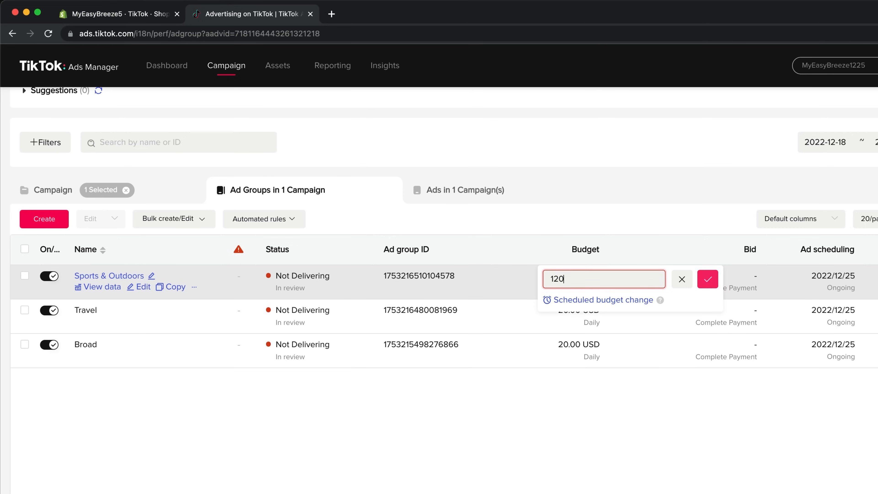
{"action": "left_click", "coordinate": [706, 279]}
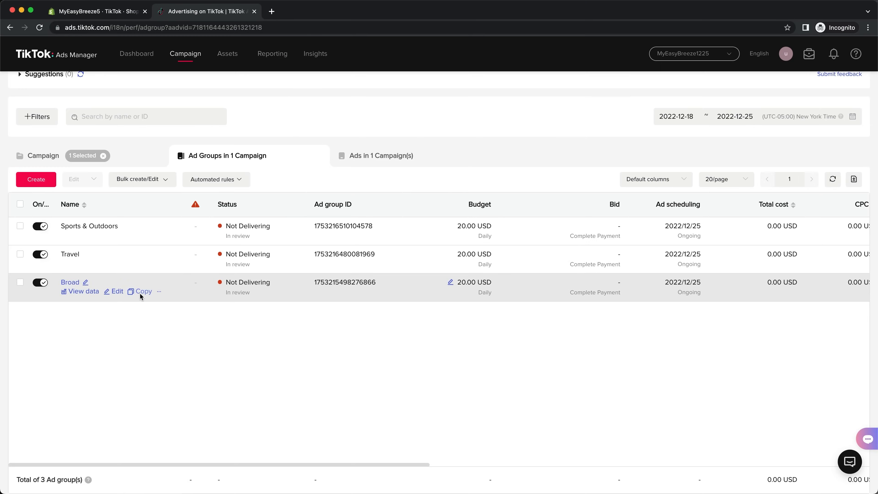
Step: Make four copies of the Broad ad group within the Cold - Conversions campaign
{"action": "left_click", "coordinate": [140, 293]}
{"action": "double_click", "coordinate": [336, 251]}
{"action": "type", "text": "4"}
{"action": "left_click", "coordinate": [552, 290]}
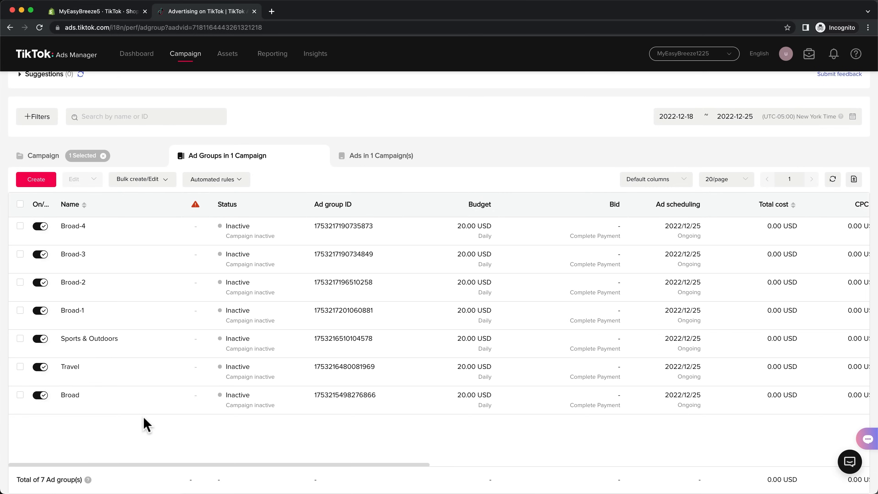
Step: Open the ads of the original Broad ad group and turn off Ad 3 and Ad 1, leaving only Ad 2 enabled
{"action": "left_click", "coordinate": [73, 396]}
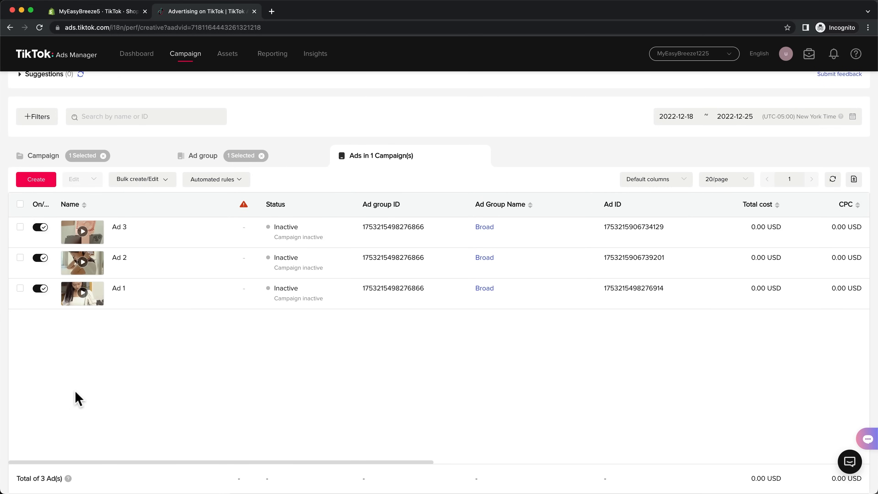
{"action": "left_click", "coordinate": [40, 227]}
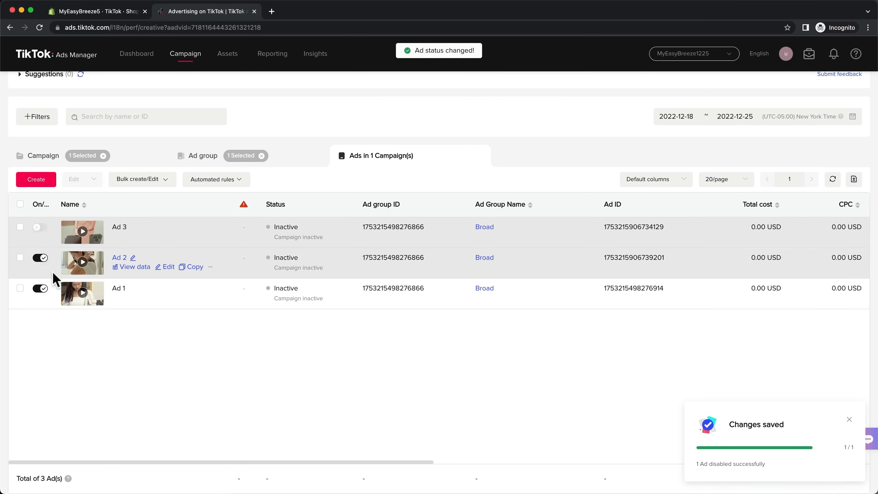
{"action": "left_click", "coordinate": [41, 290]}
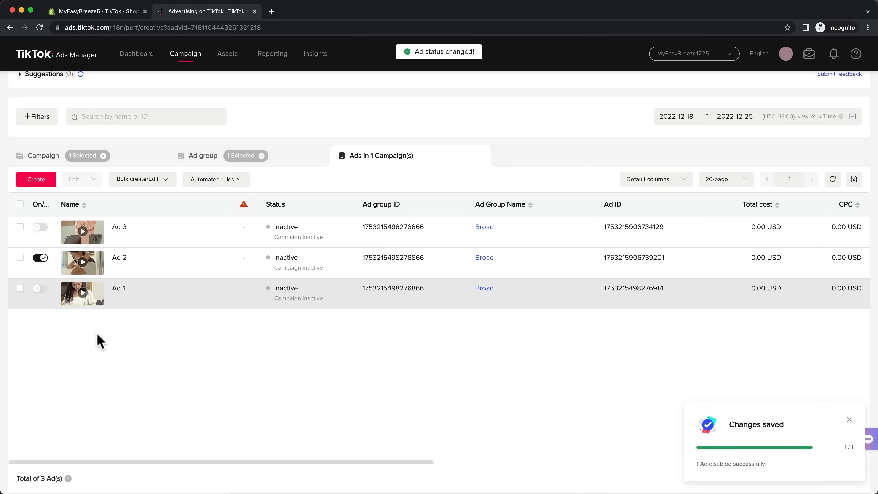